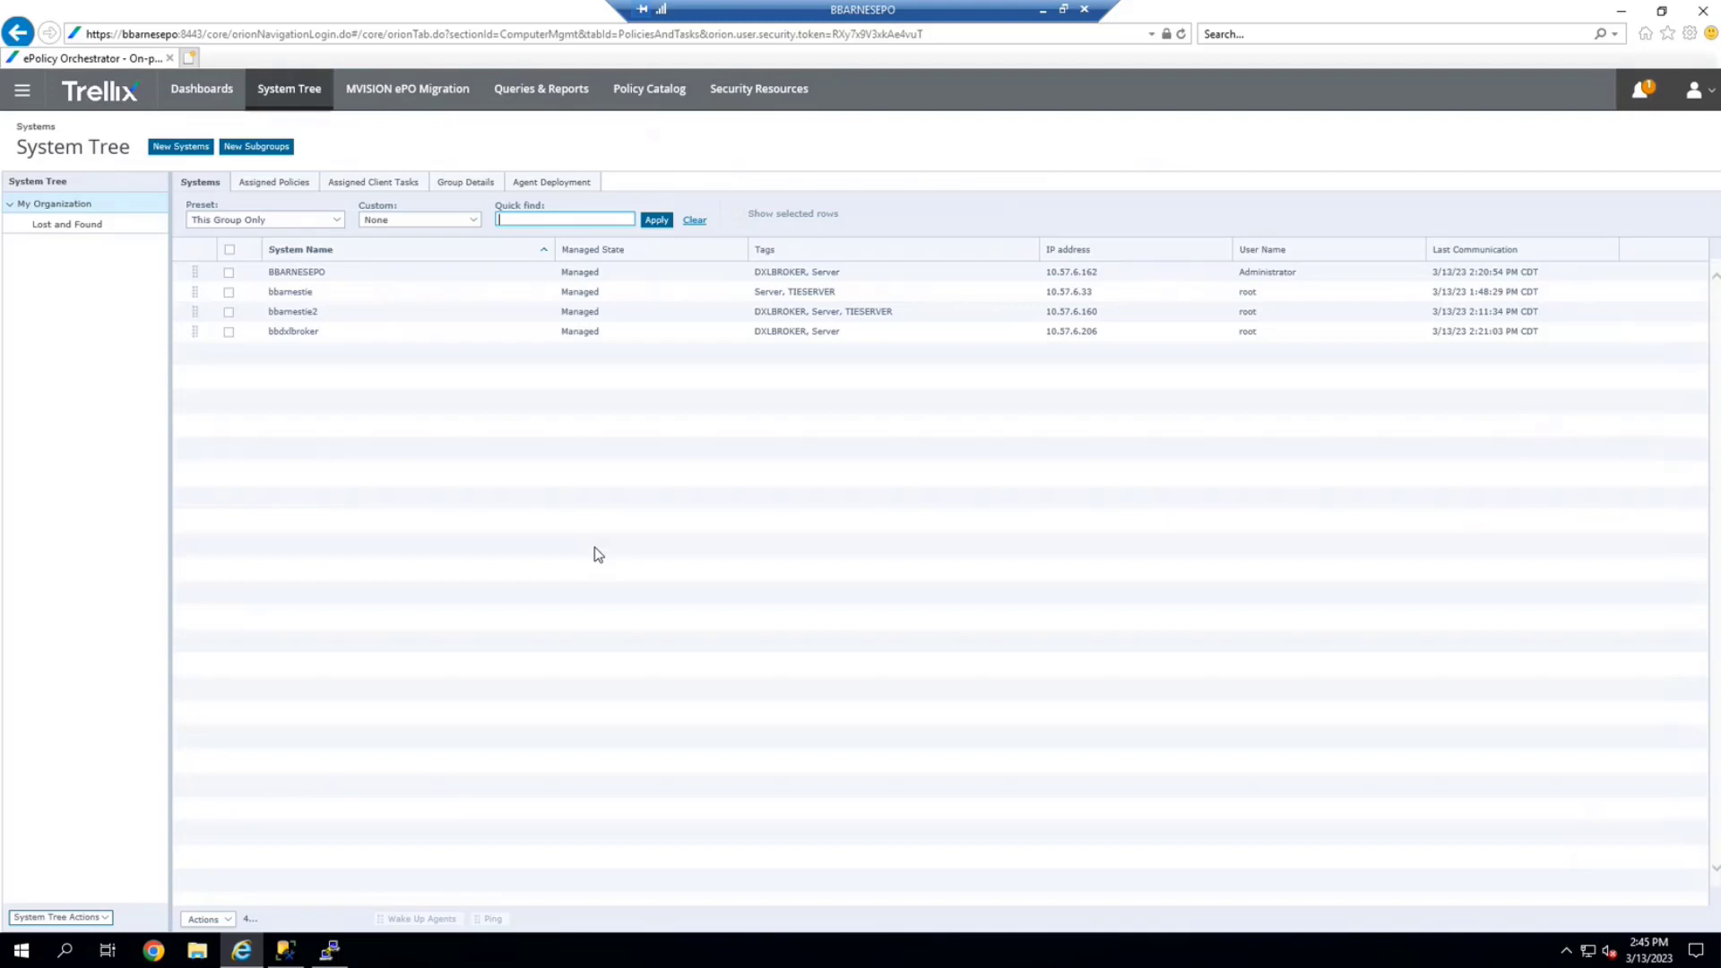
From the System Tree listing four managed systems, open the main navigation menu
left_click(549, 570)
left_click(22, 90)
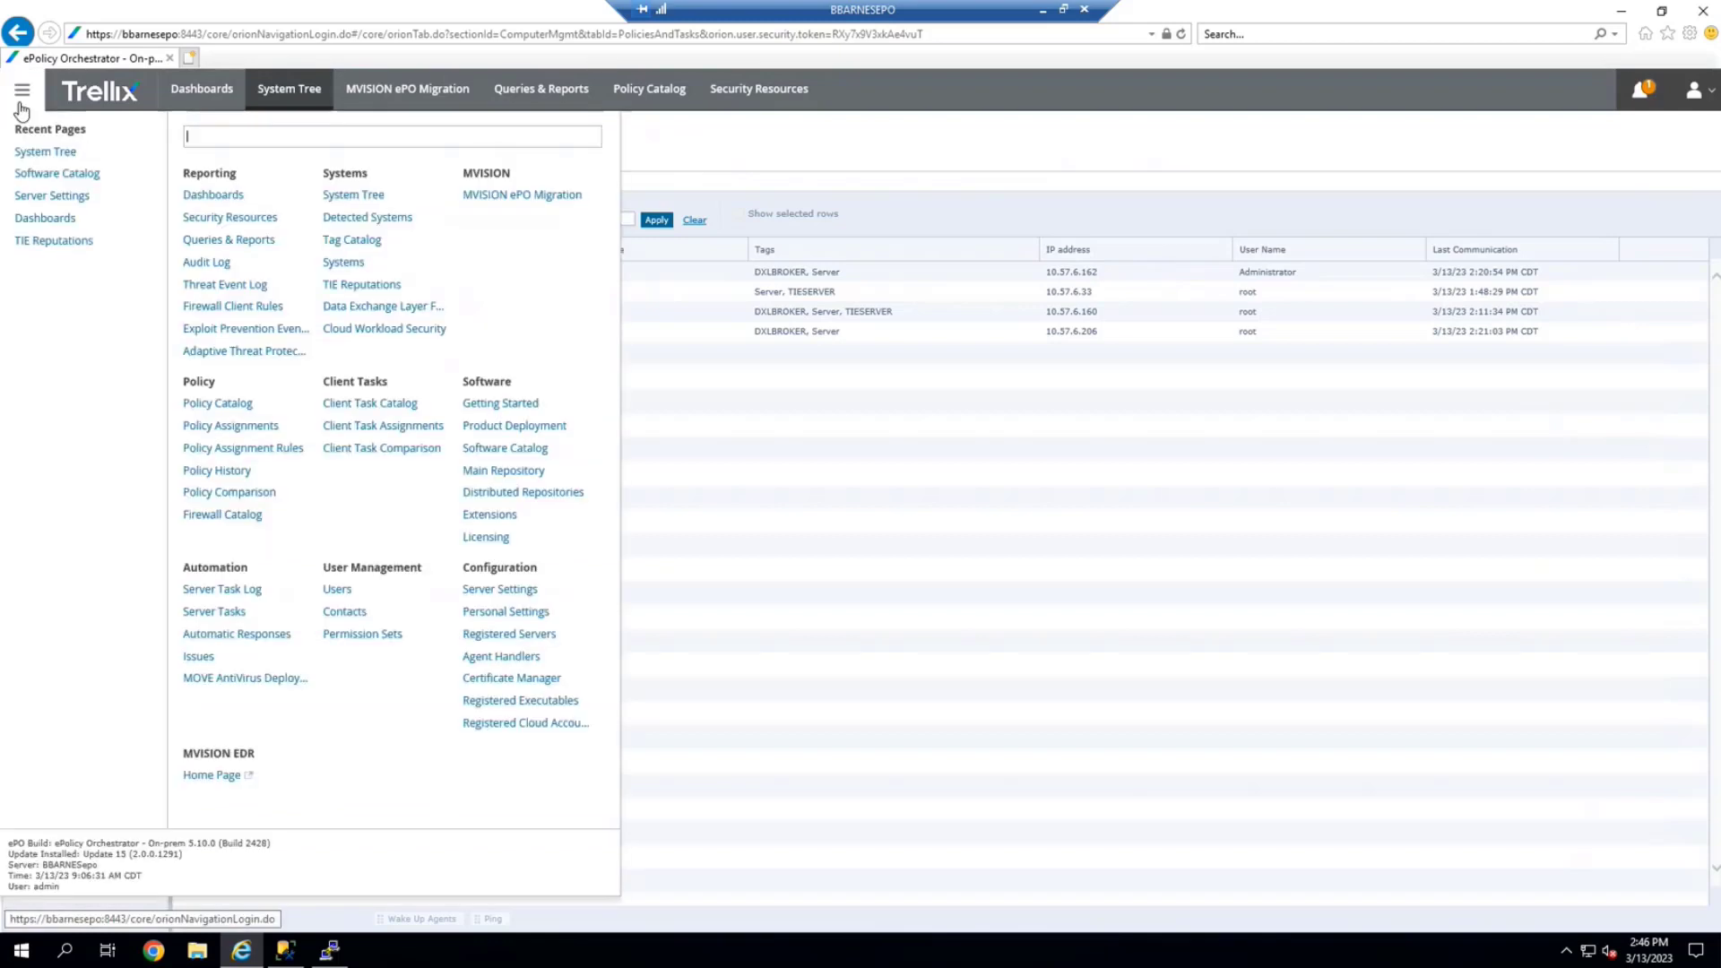
View the DXL Topology in Server Settings, with broker bbarnestie2.bbdc on port 8883
left_click(526, 594)
scroll(163, 645, "up", 2)
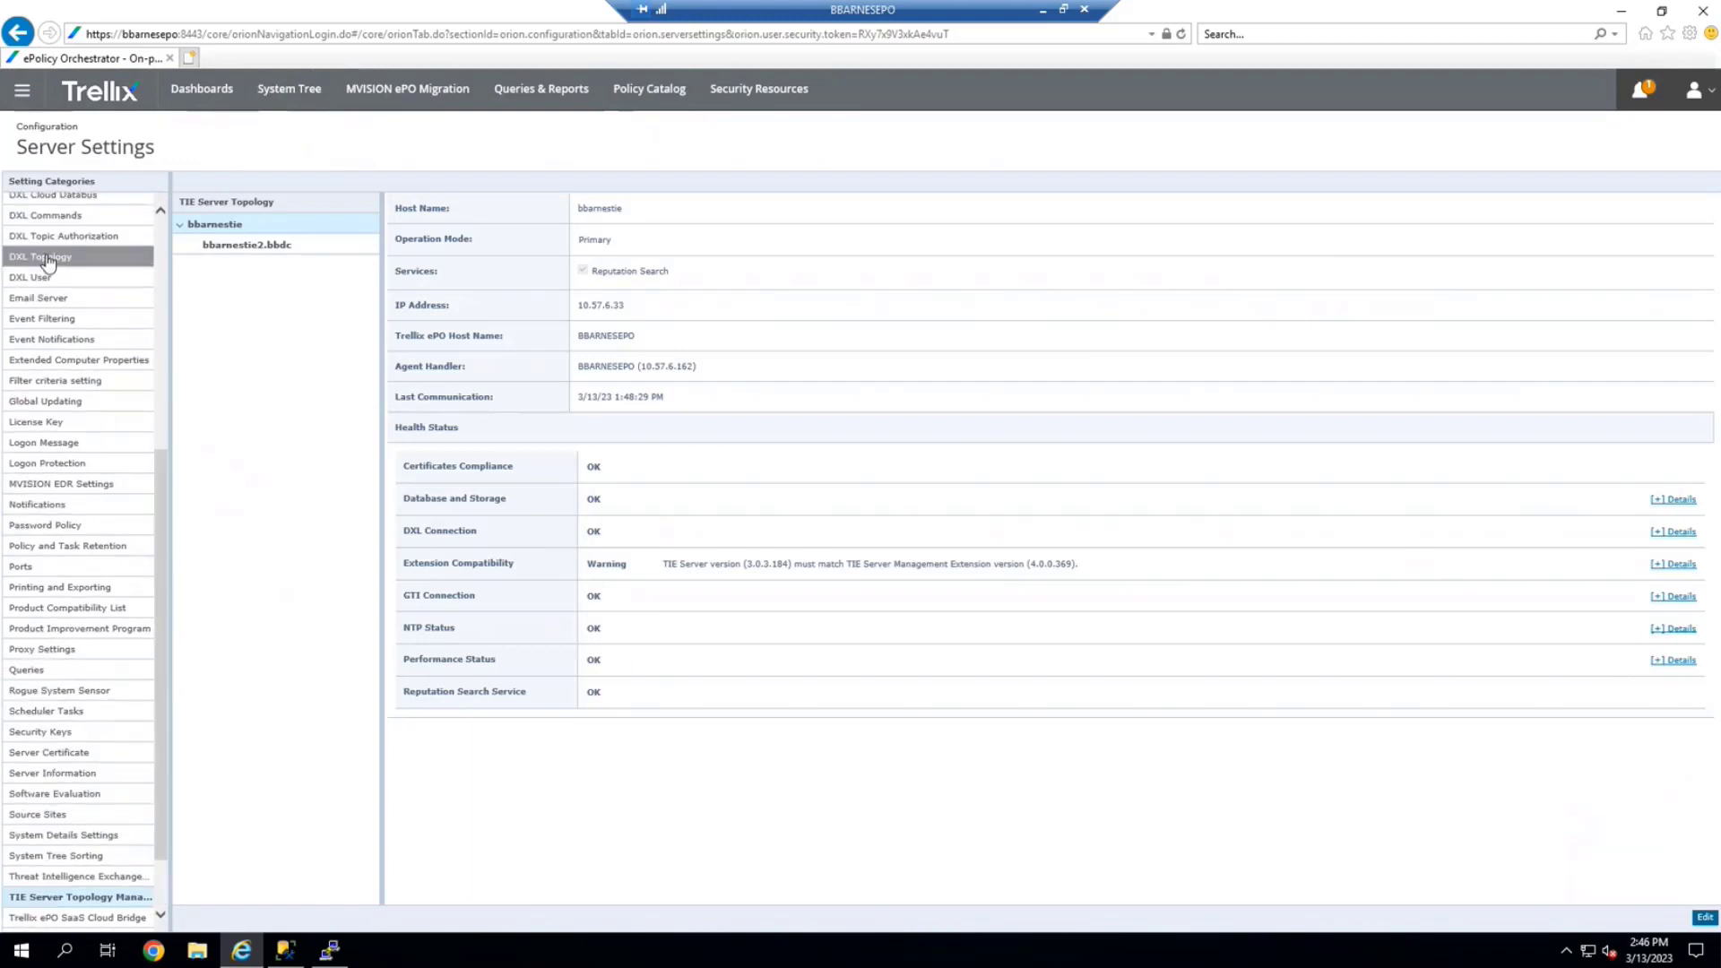
left_click(48, 261)
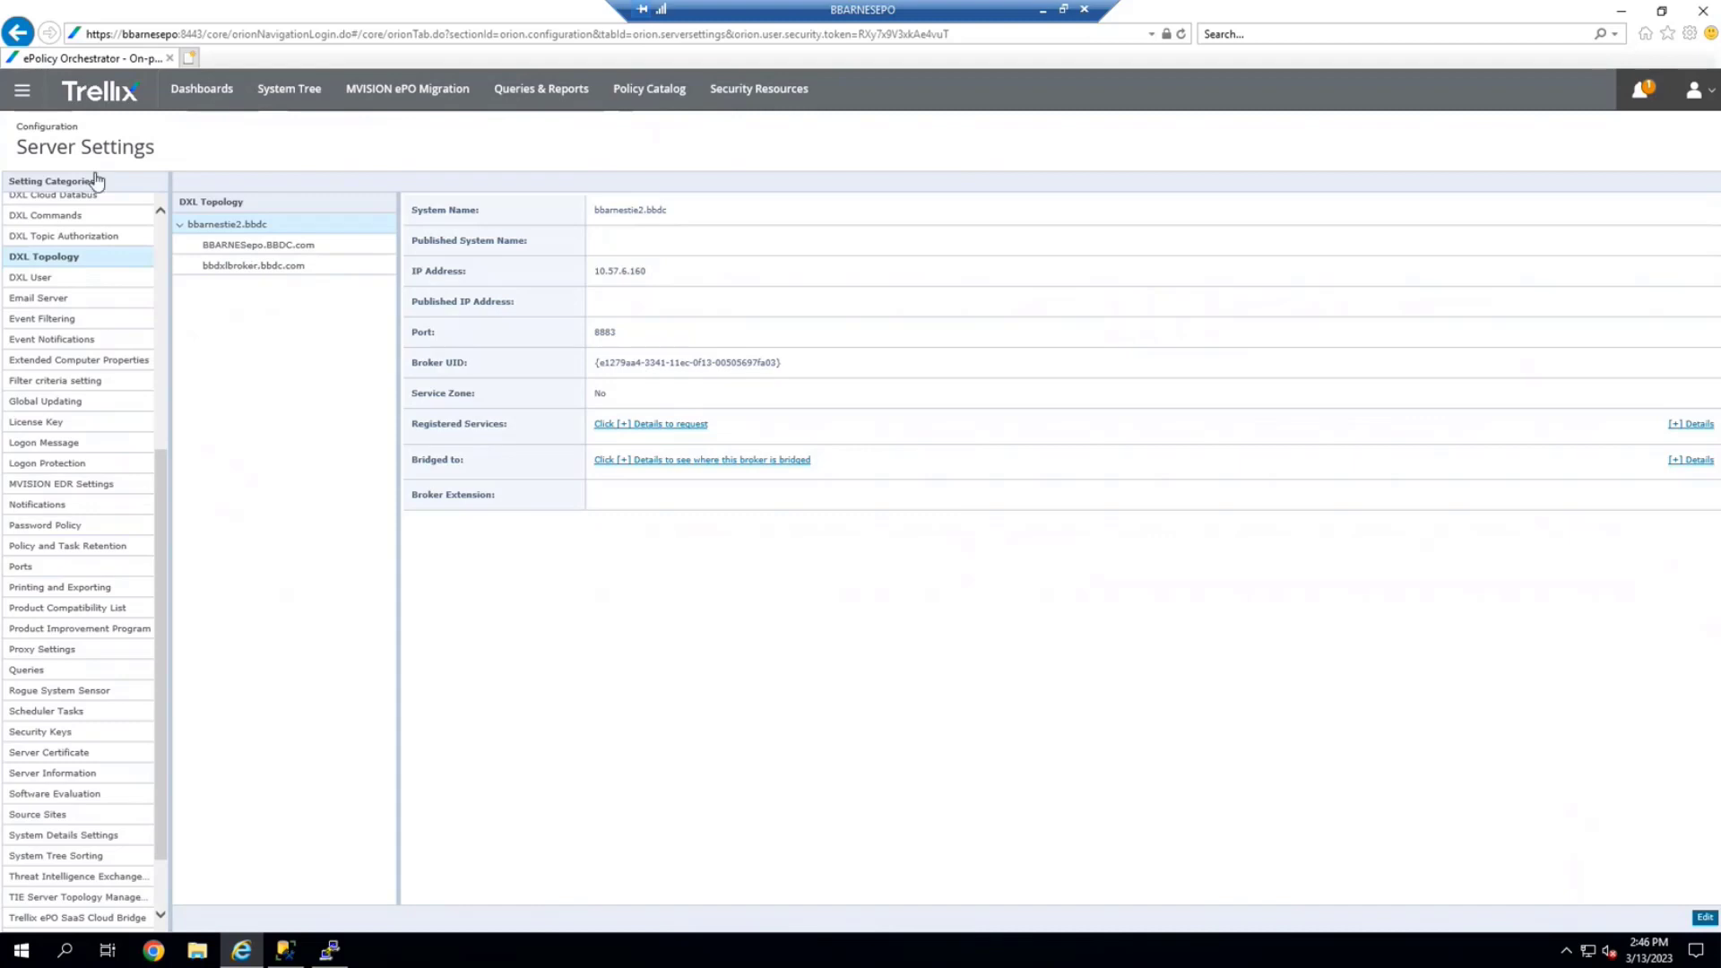
left_click(22, 90)
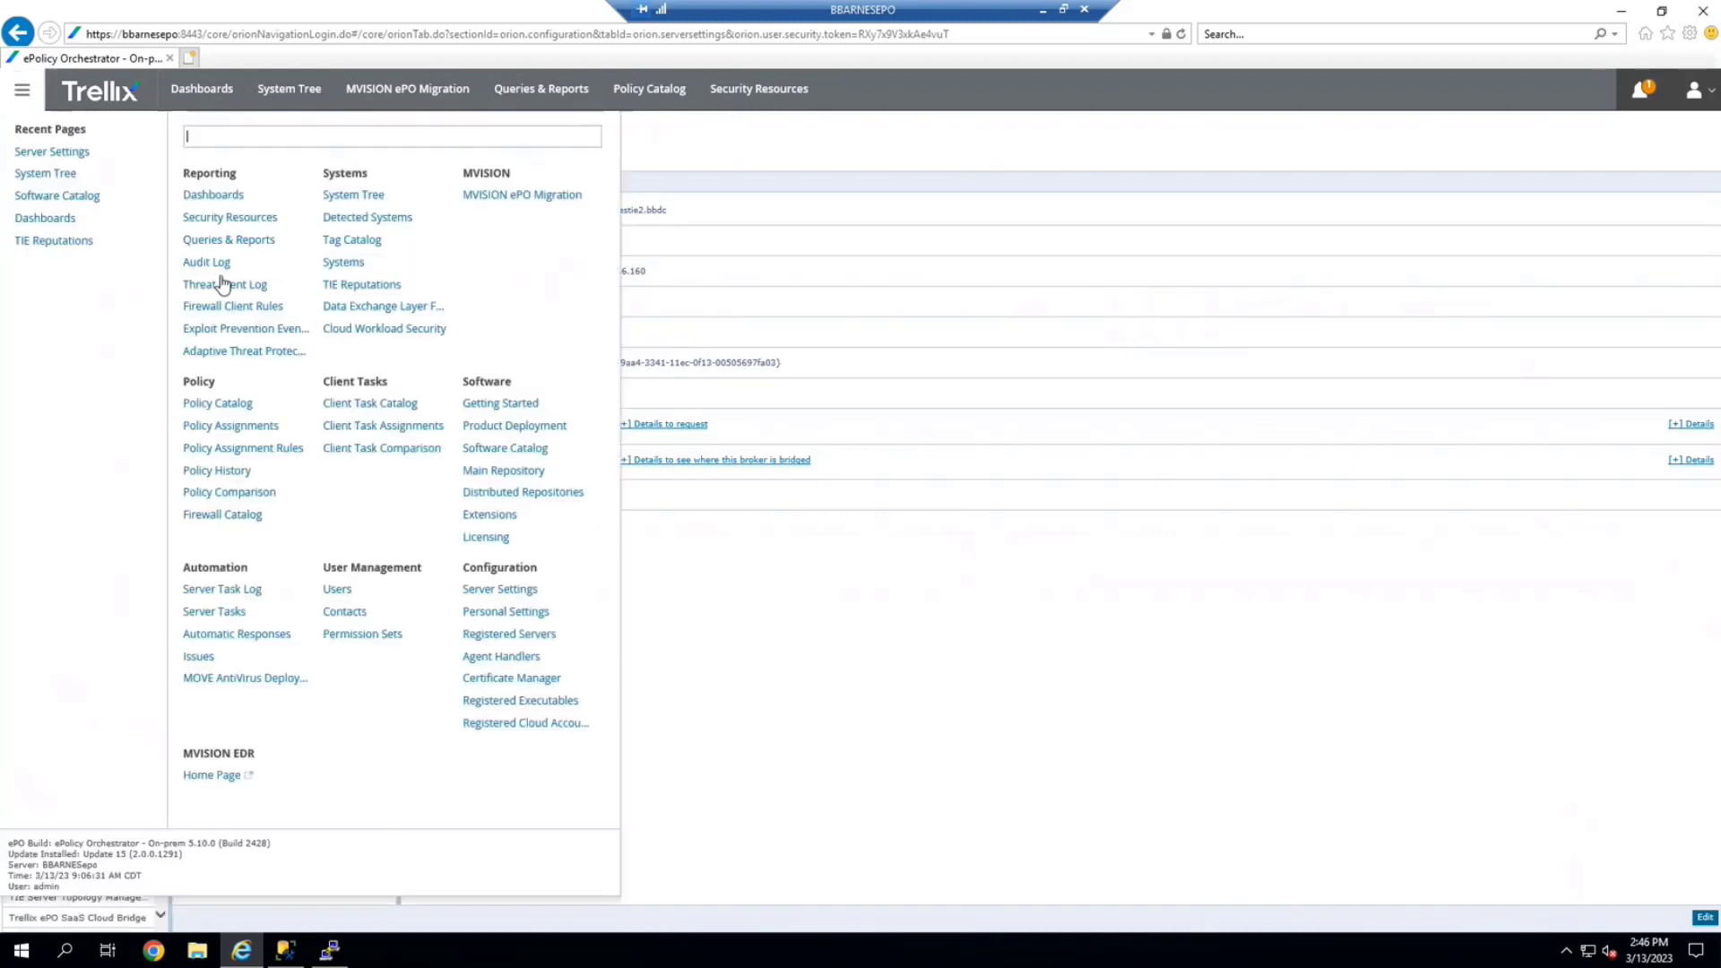
View the Data Exchange Layer Fabric broker graph, then go to TIE Reputations
left_click(384, 311)
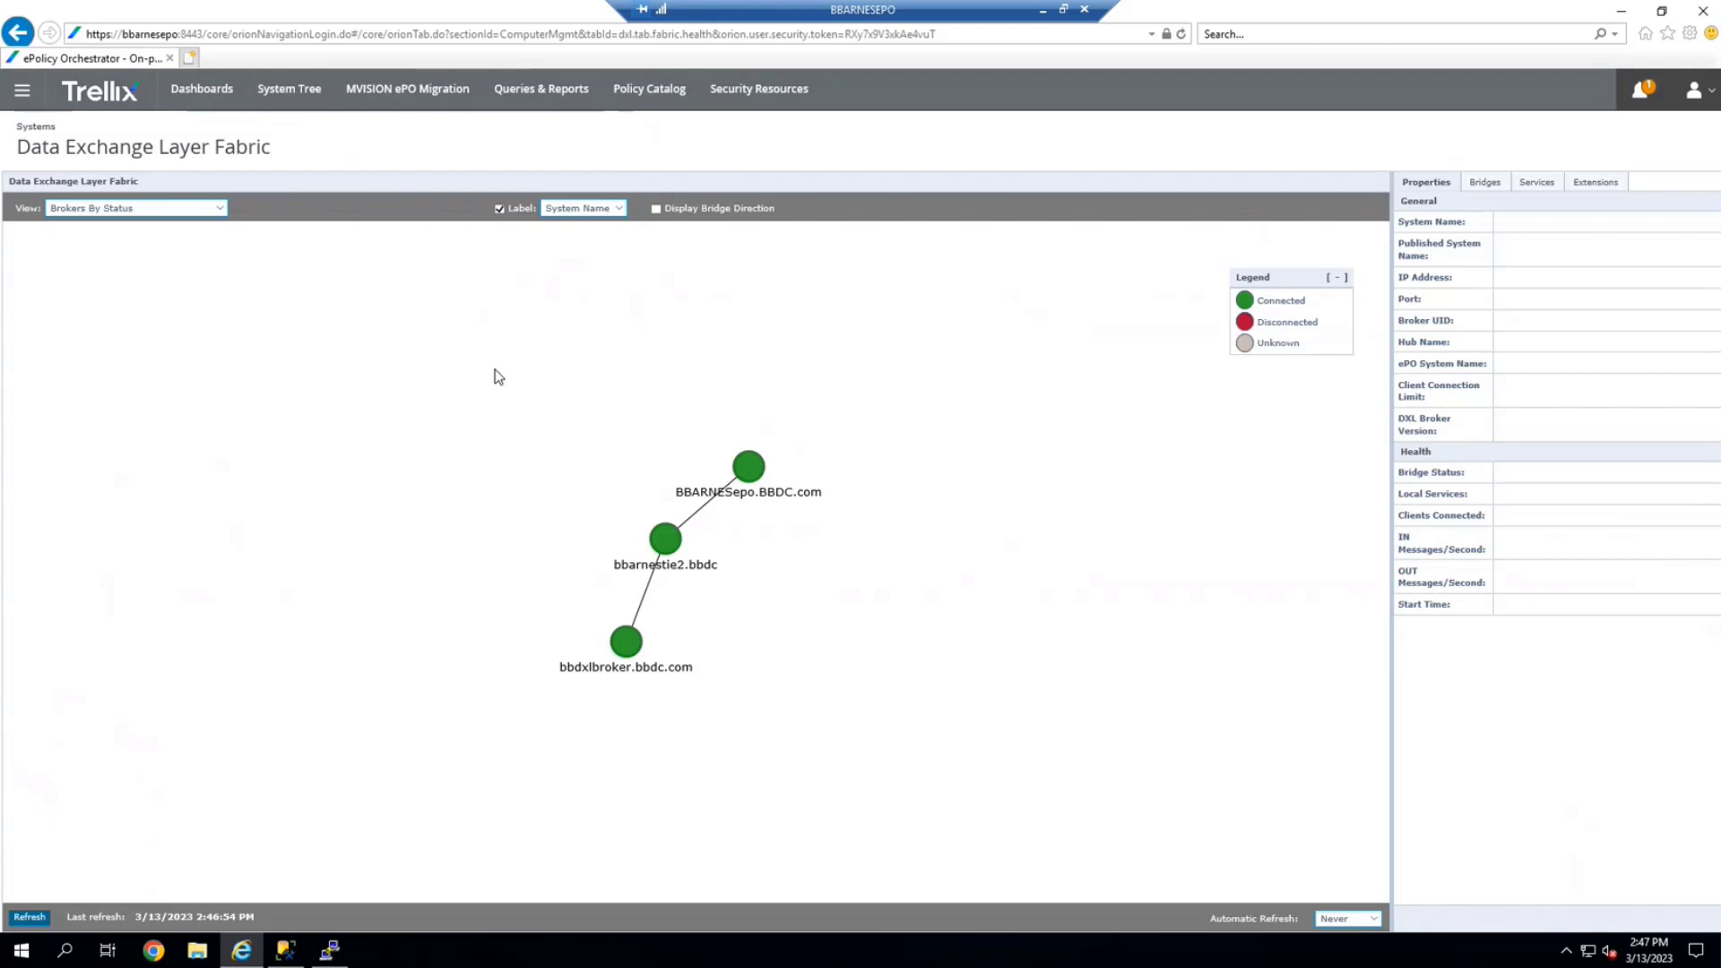
left_click(19, 99)
left_click(401, 286)
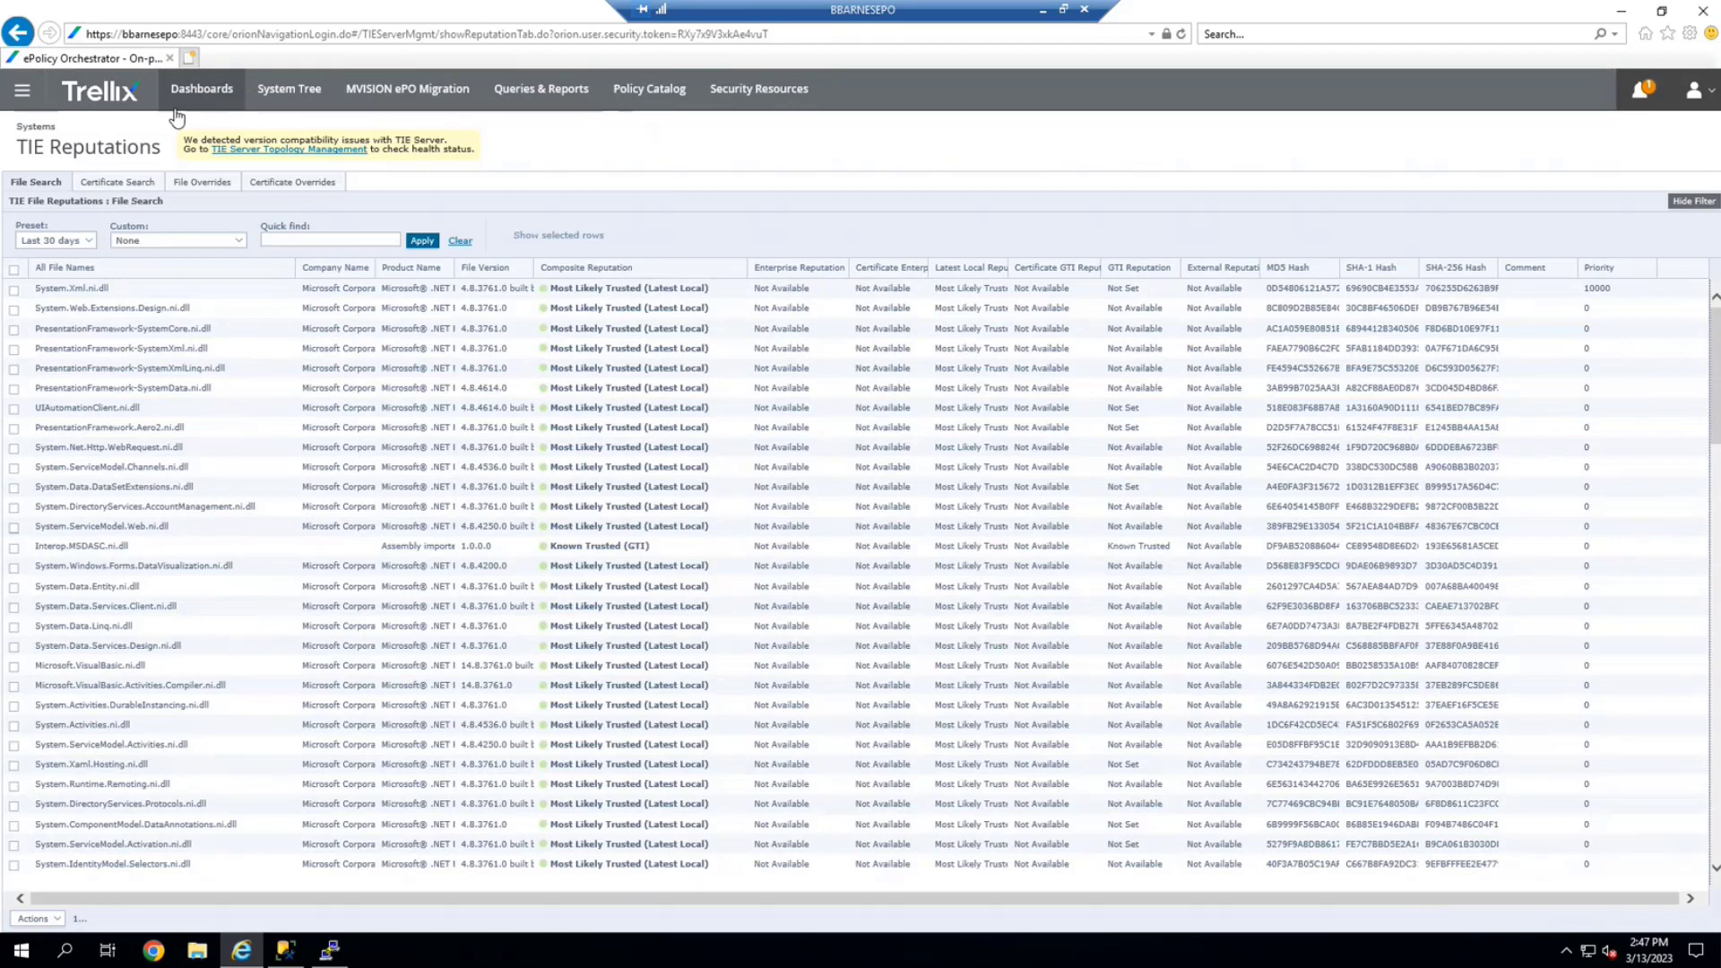
Switch to the TIE Server Certificates dashboard showing last week's two new certificates
left_click(199, 97)
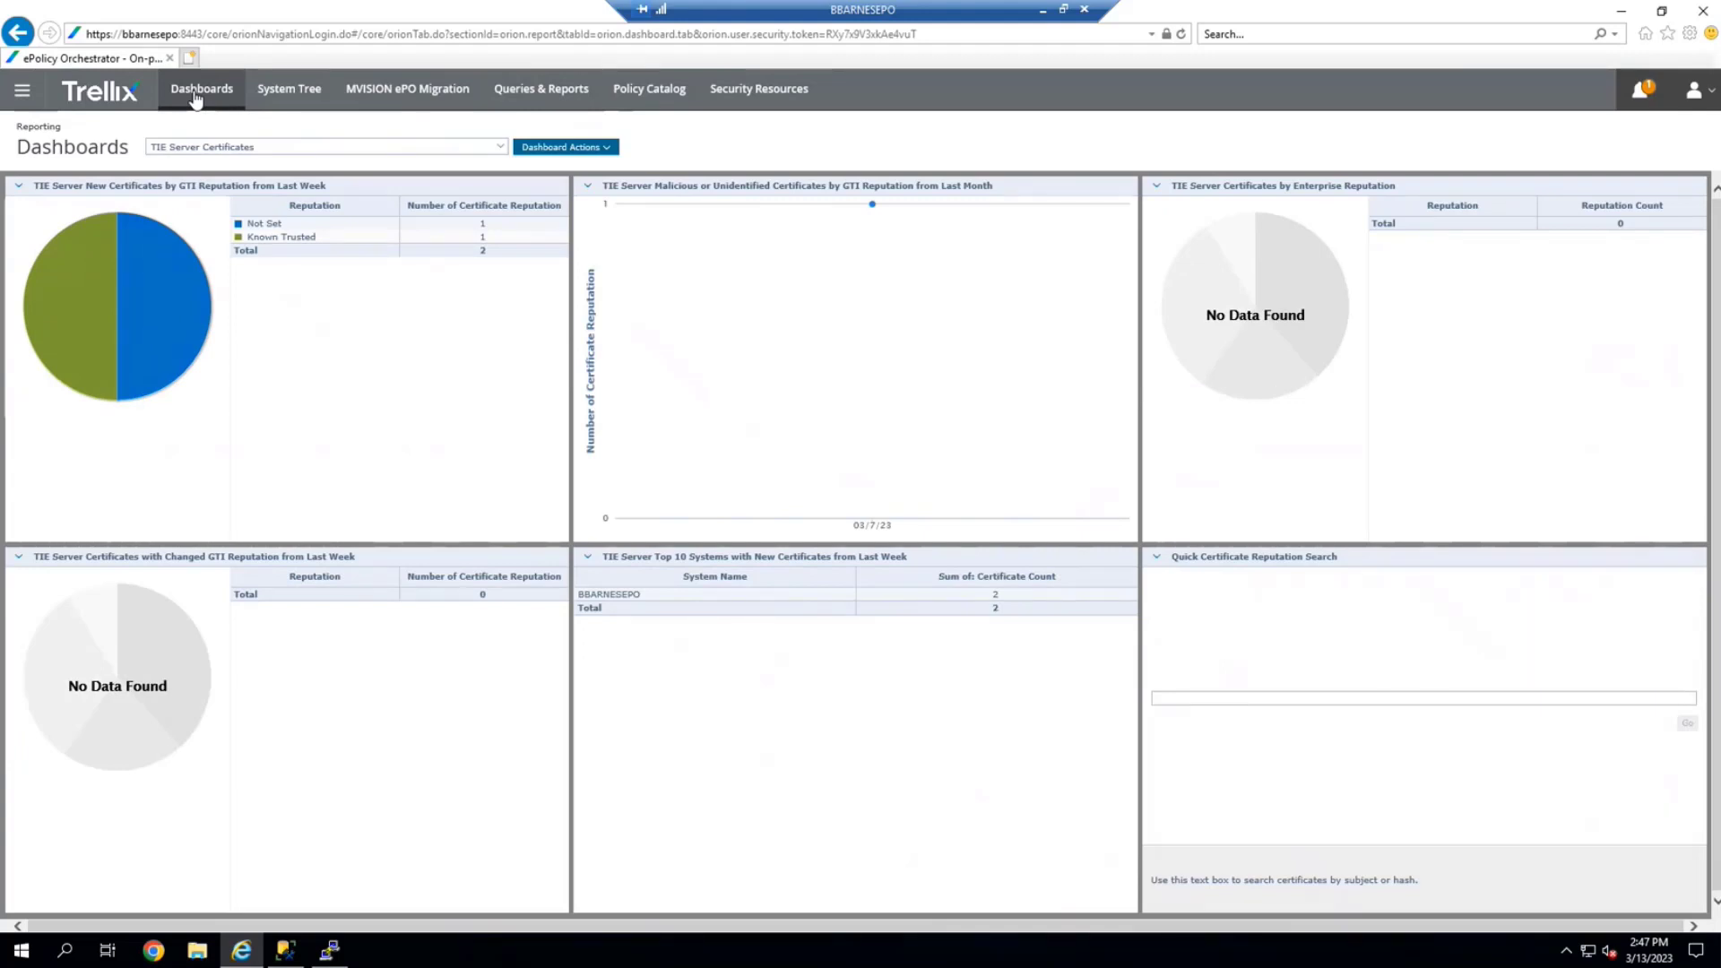
mouse_move(187, 303)
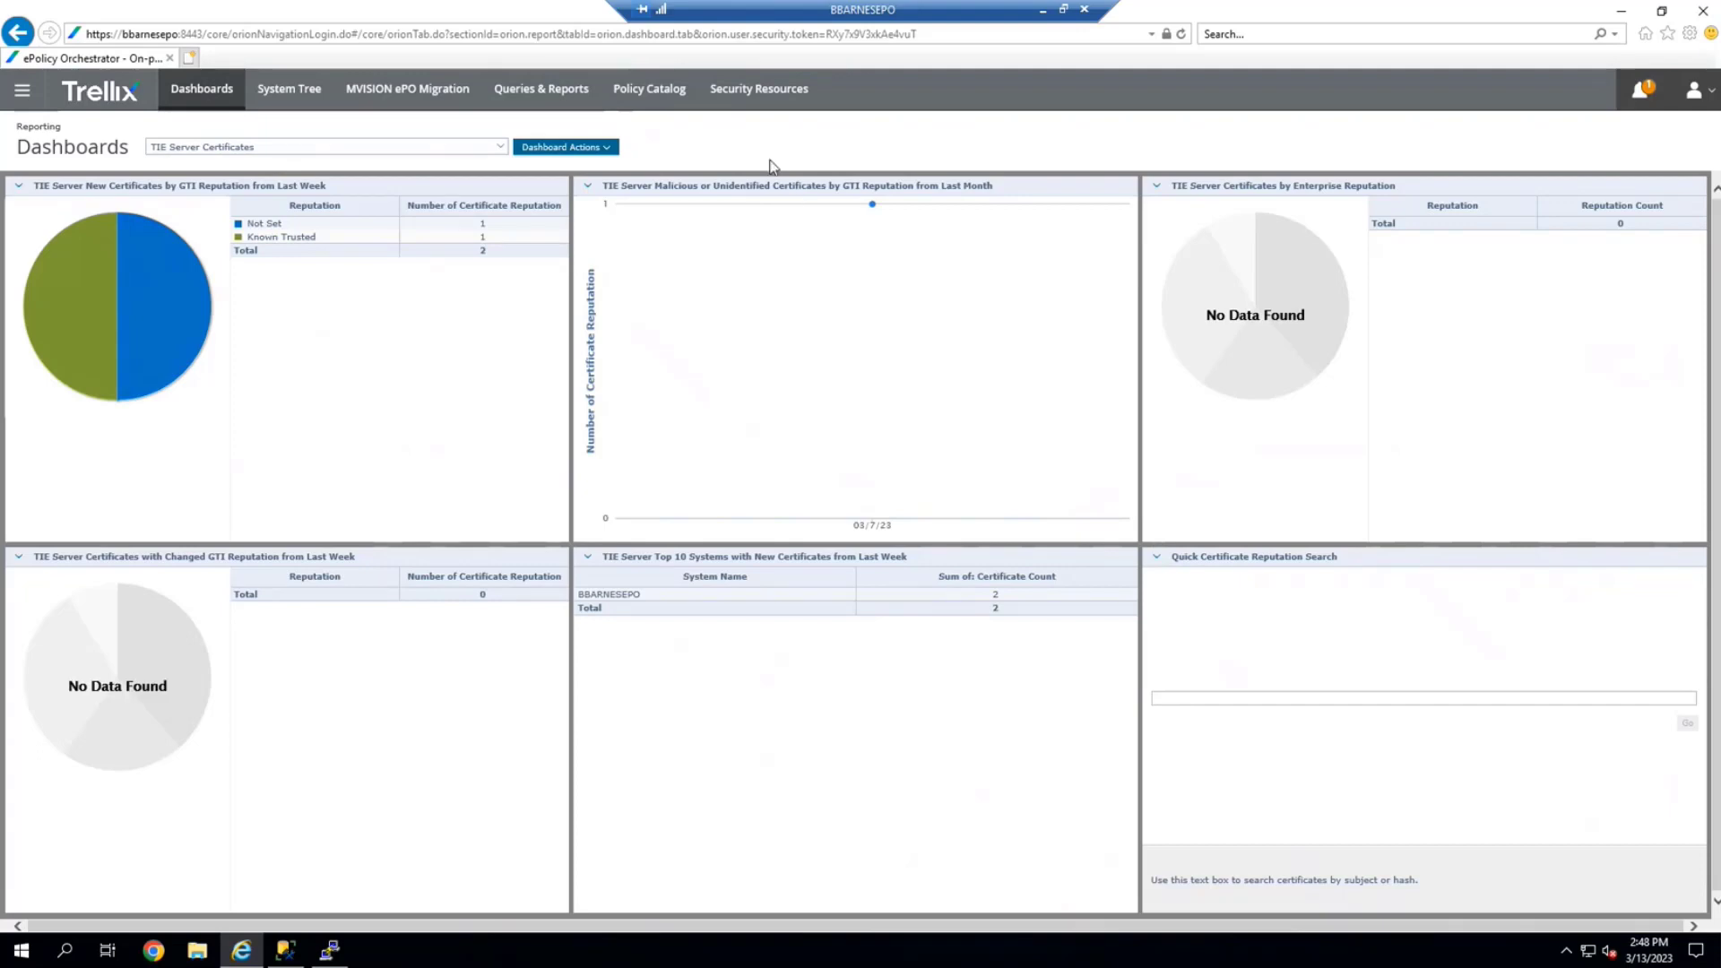
left_click(22, 90)
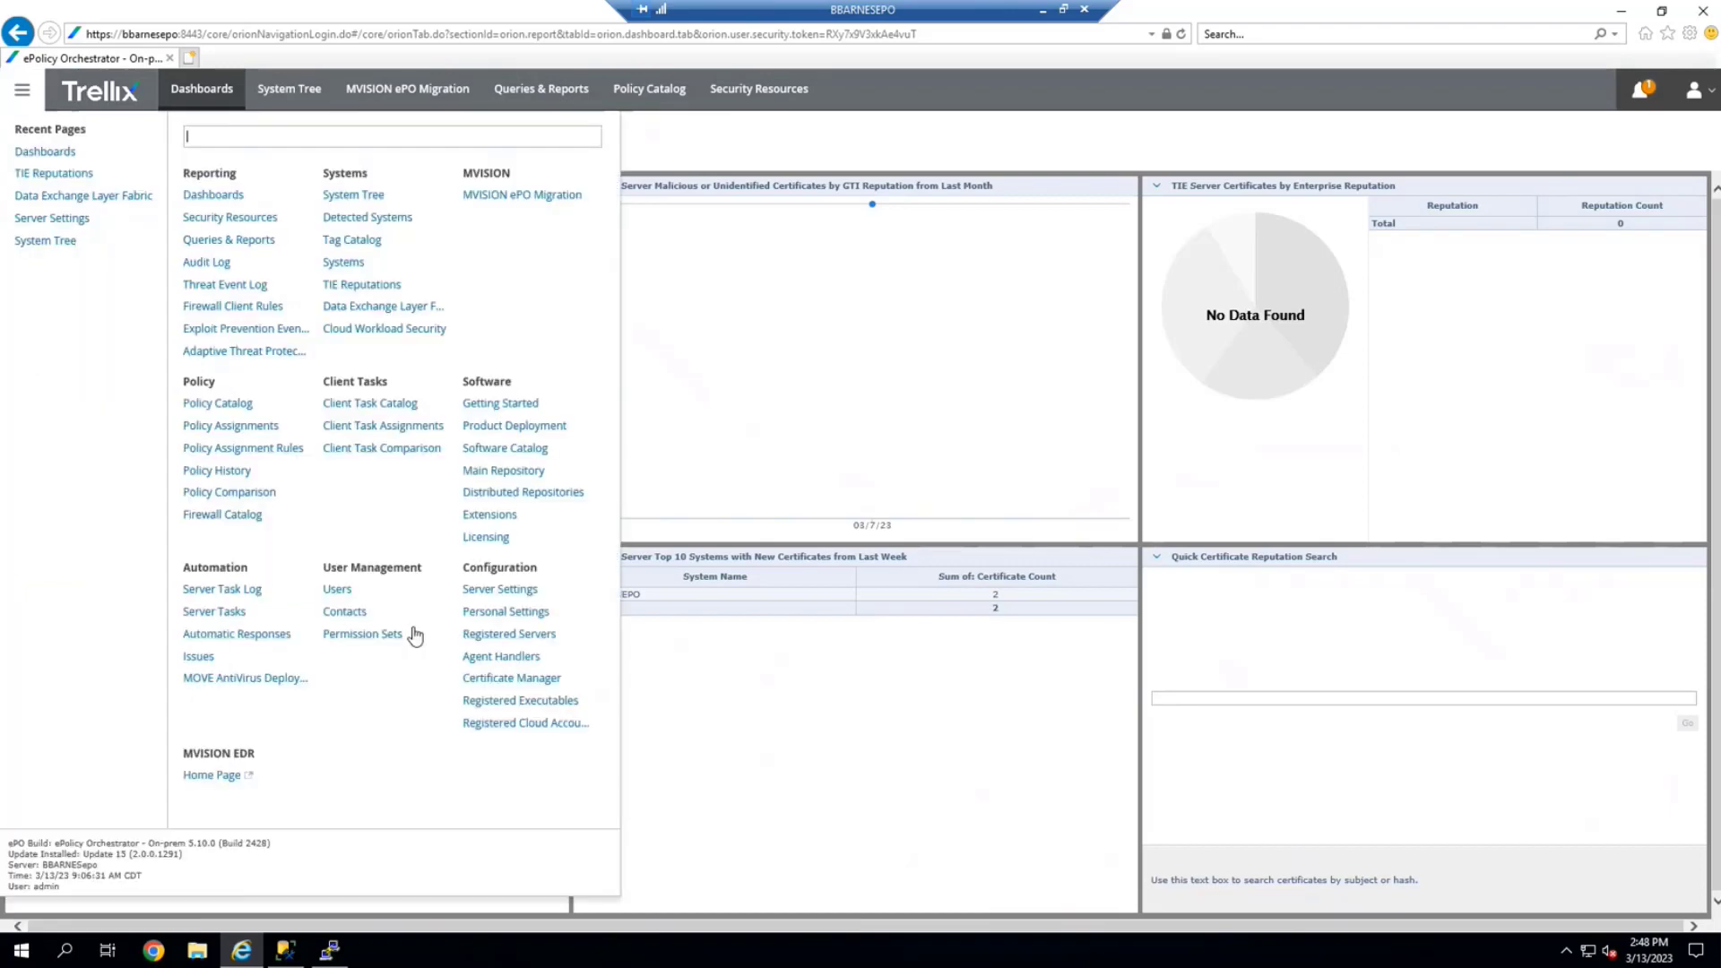
In TIE Server Topology Management, show bbarnestie2.bbdc's details, listed as Secondary
left_click(499, 592)
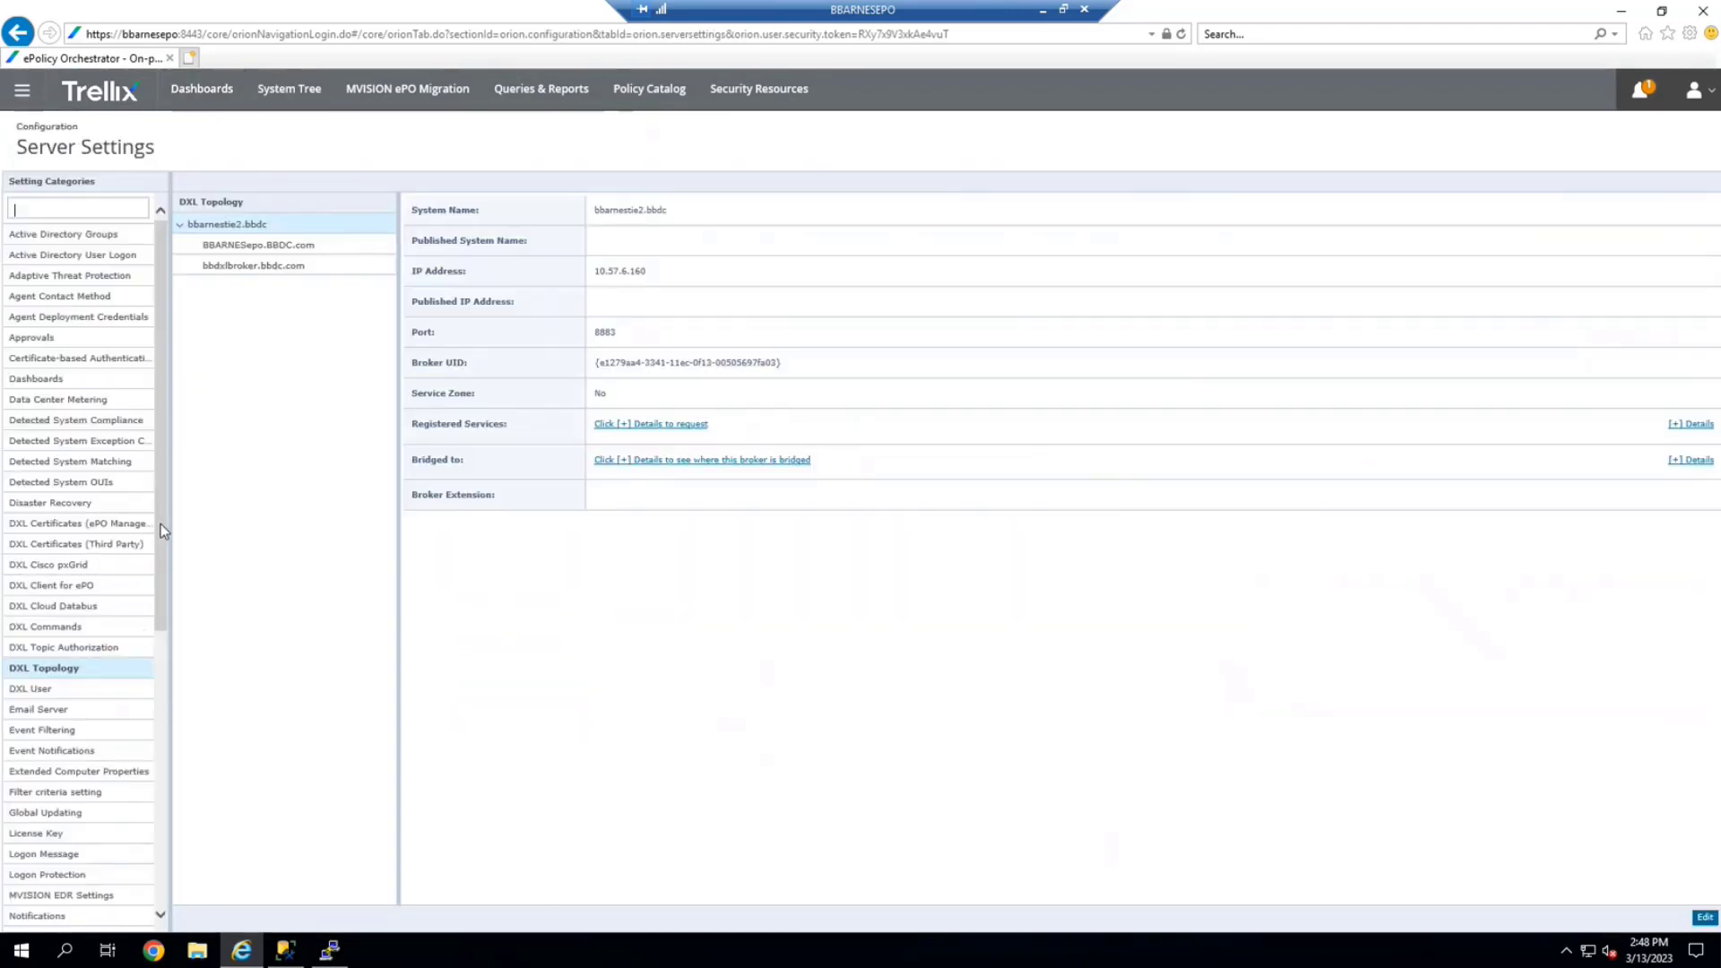
left_click_drag(165, 617, 190, 889)
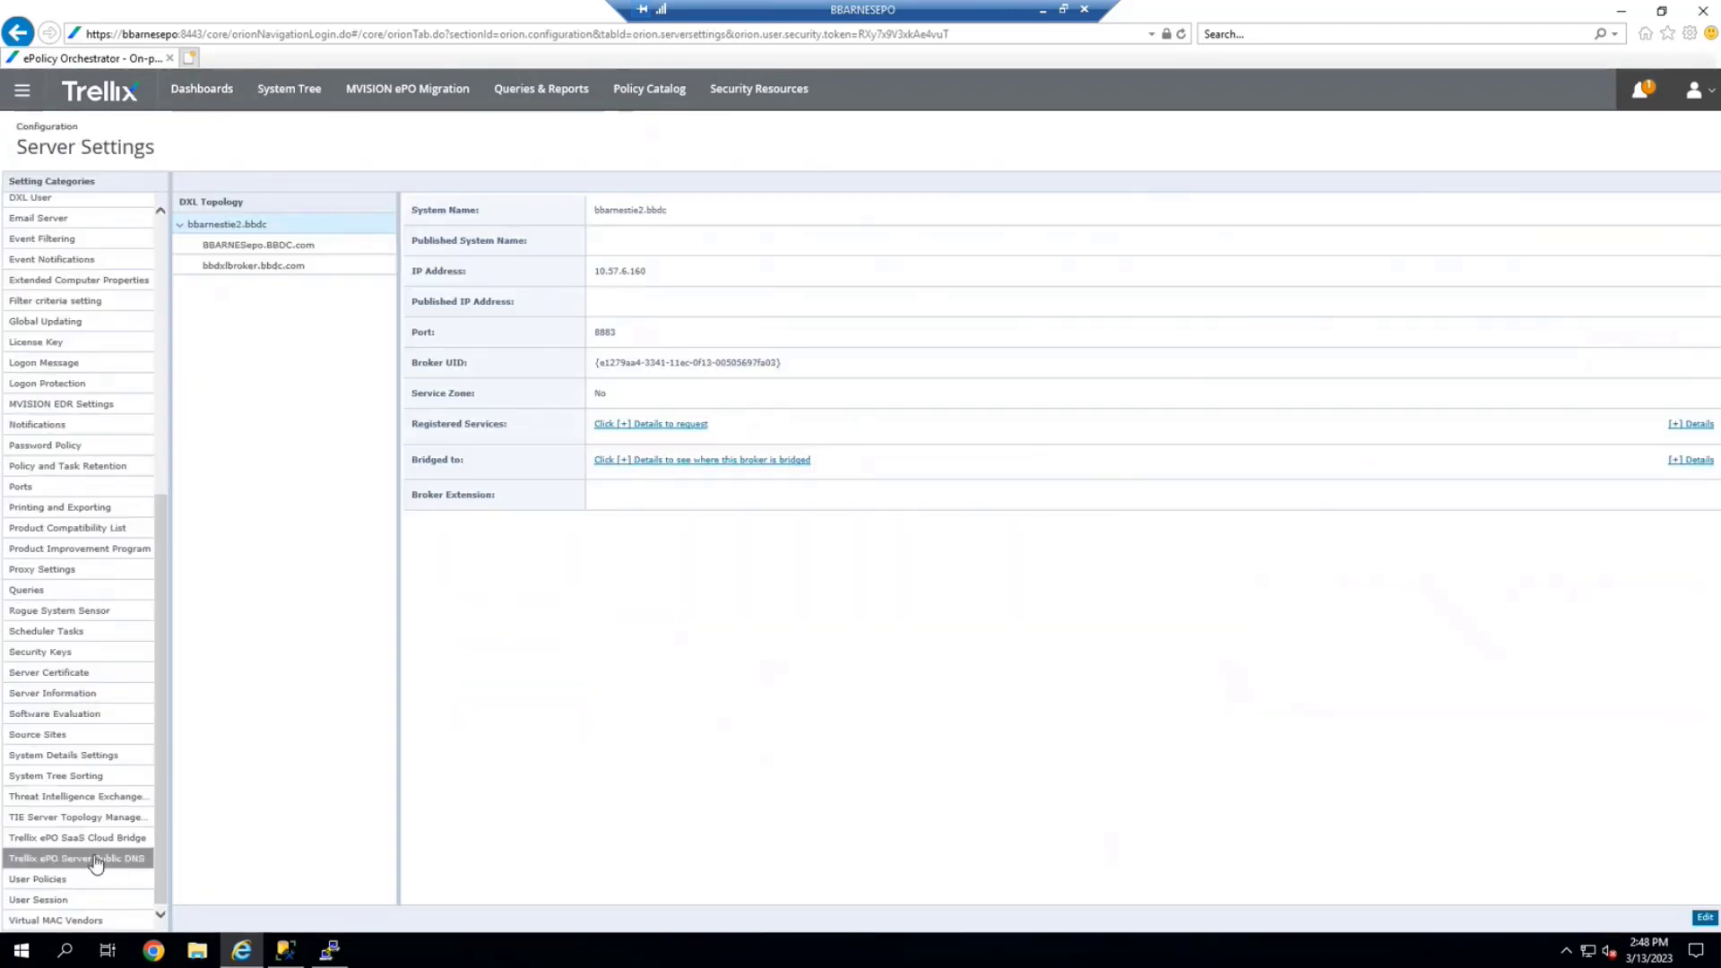
left_click(94, 817)
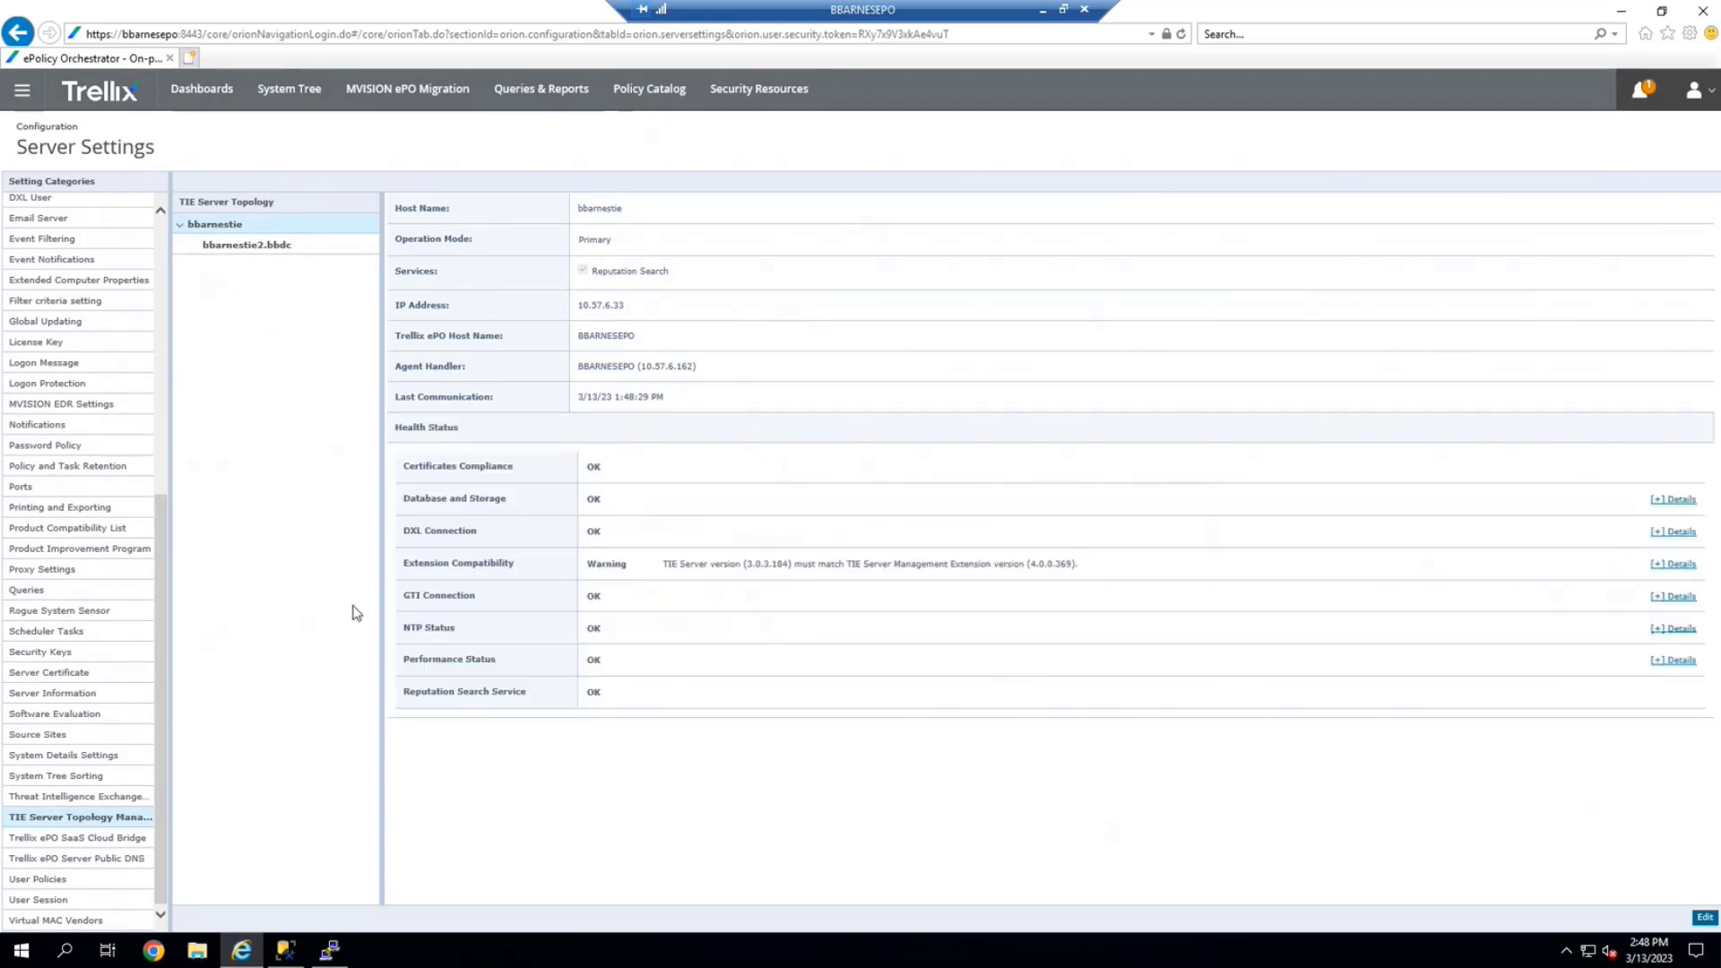
left_click(235, 256)
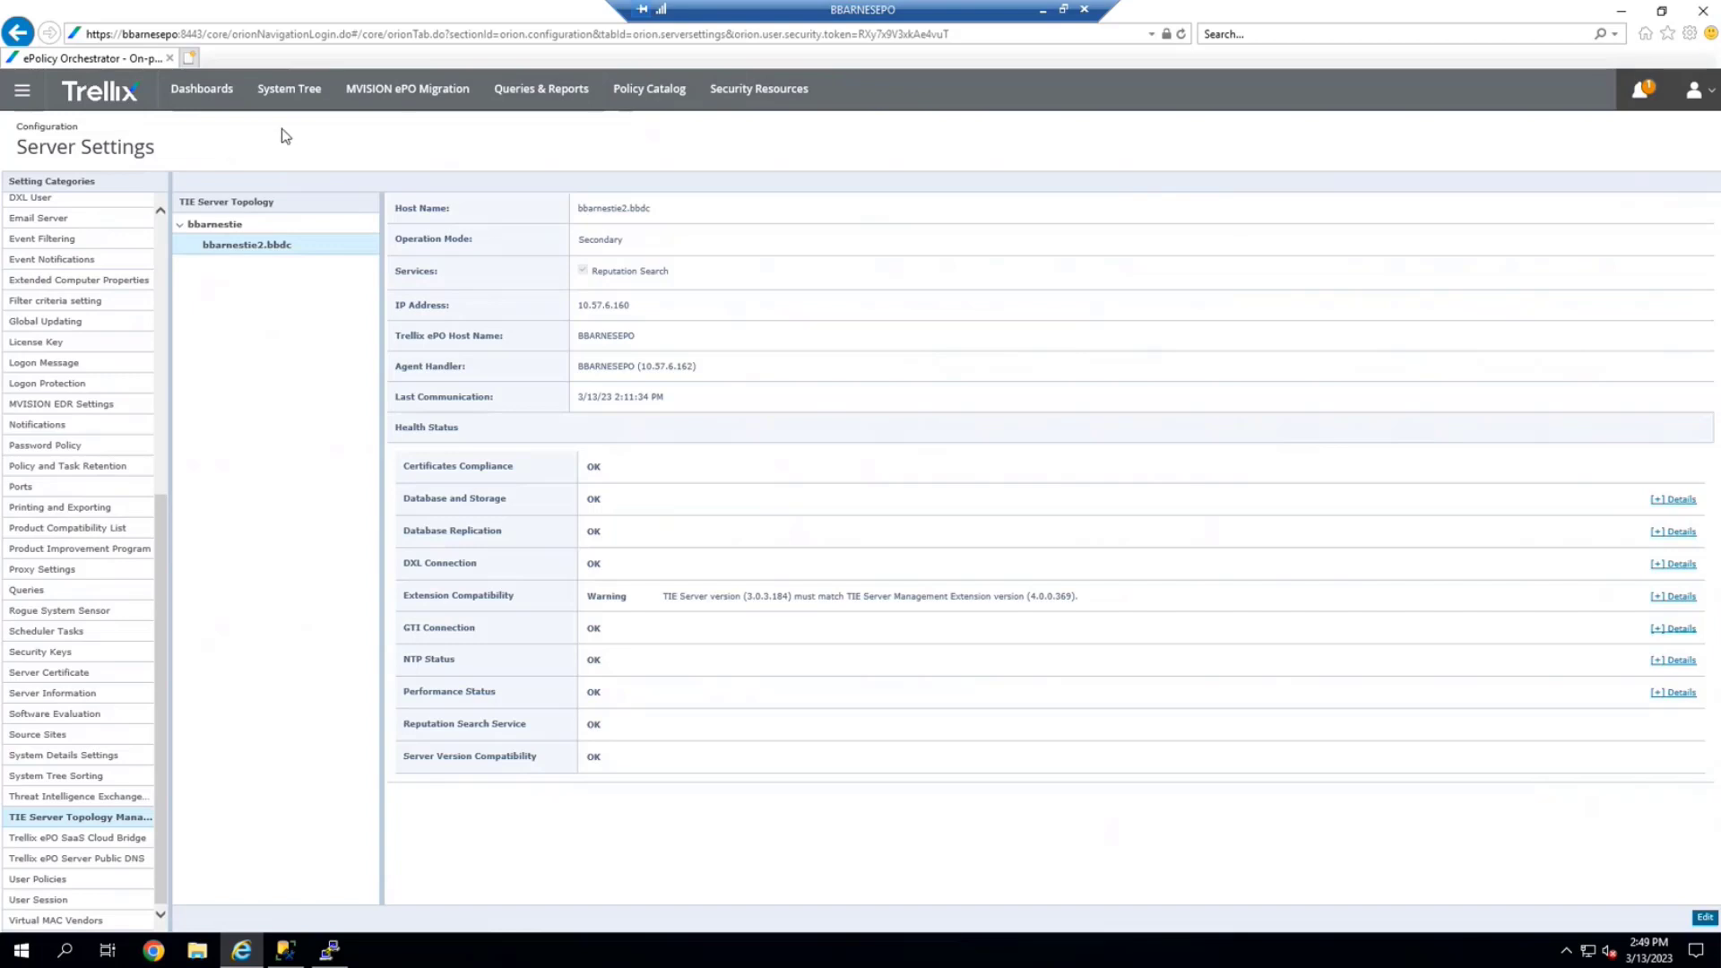
left_click(22, 90)
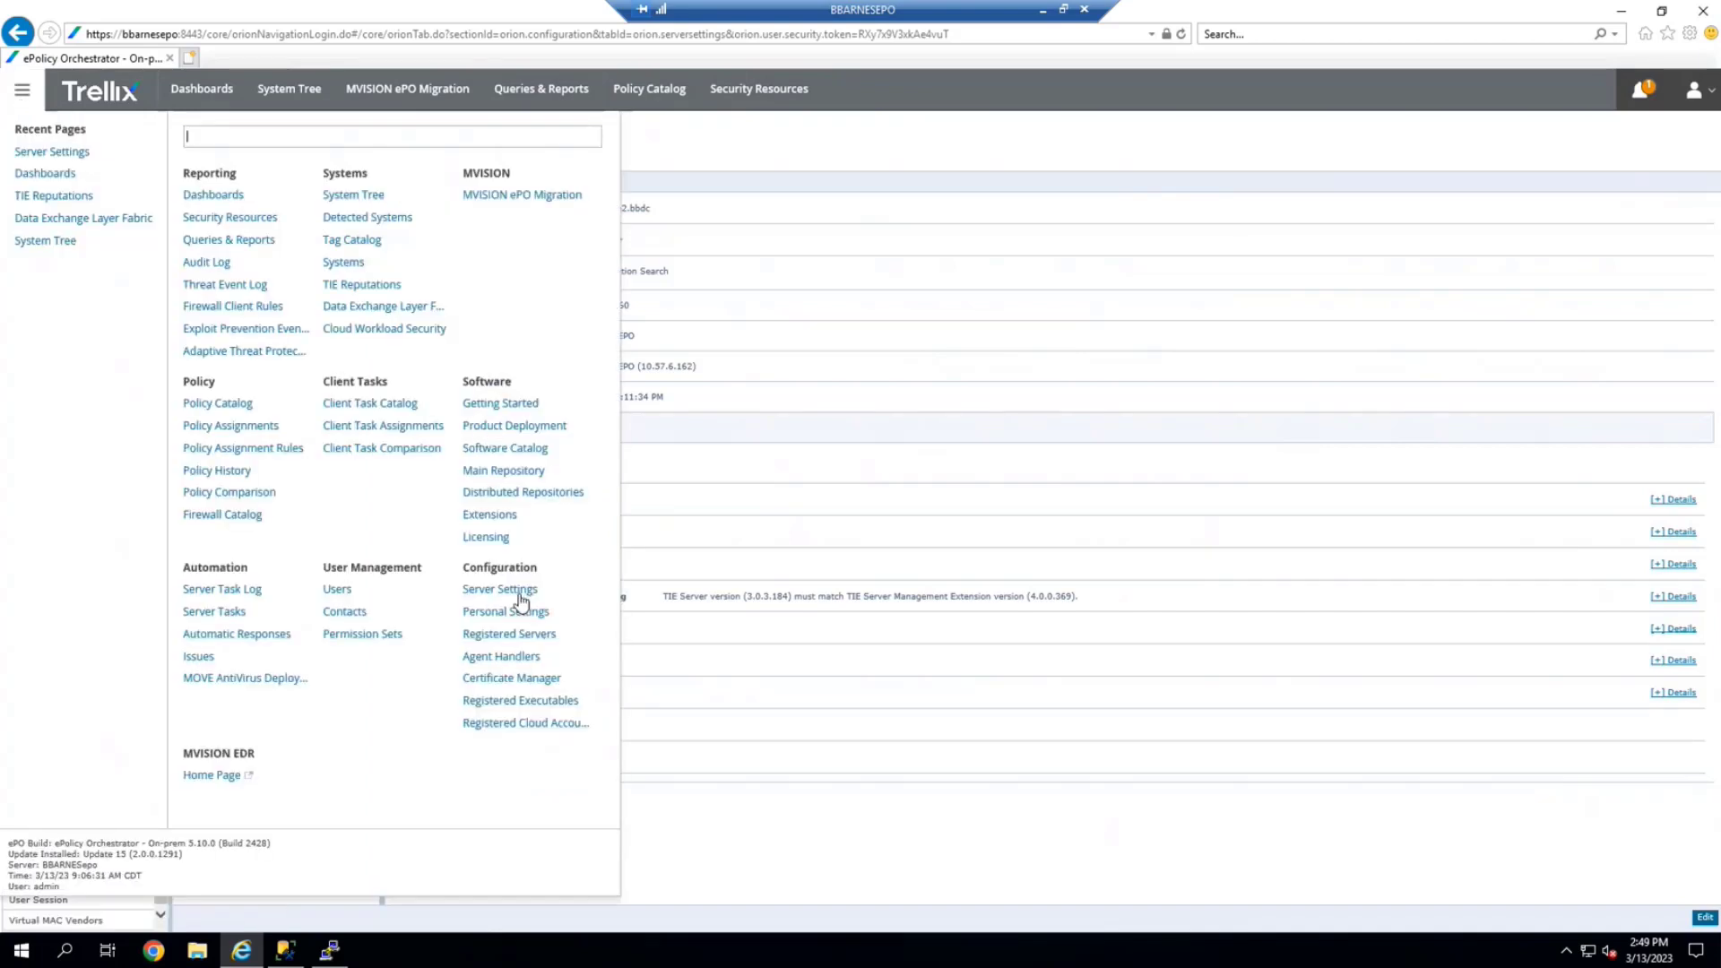
In the Software Catalog, expand Threat Intelligence Exchange 4.0 and check TIE Server Management Extension
left_click(504, 449)
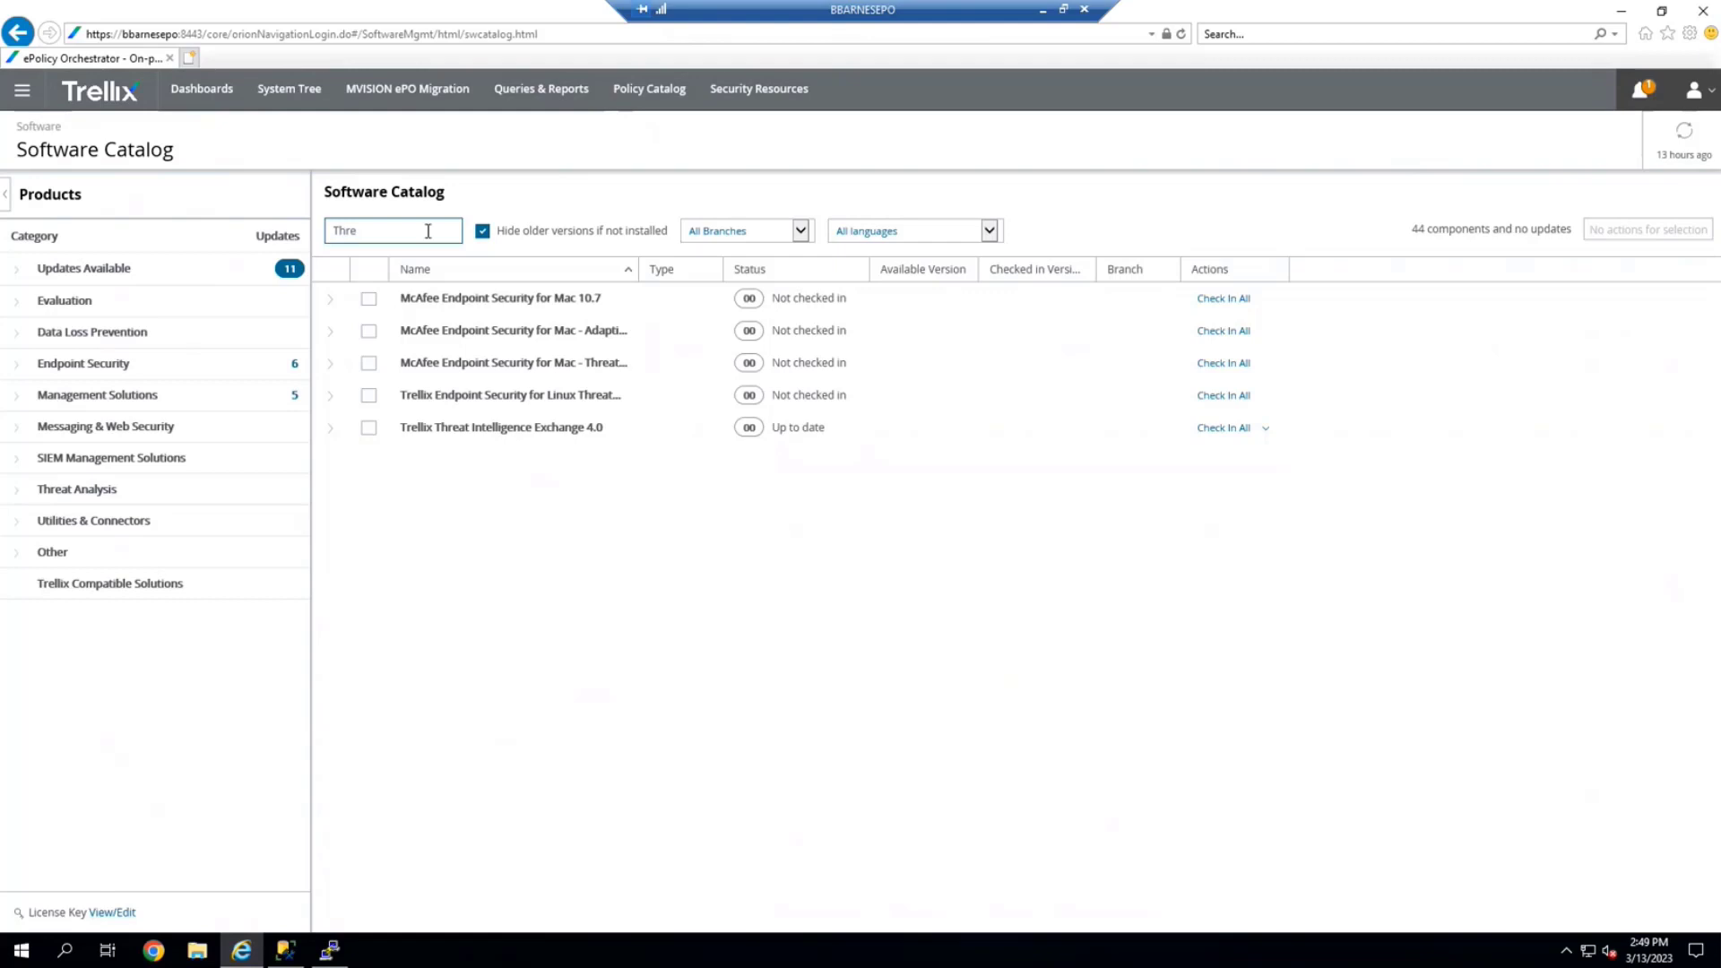
left_click(332, 431)
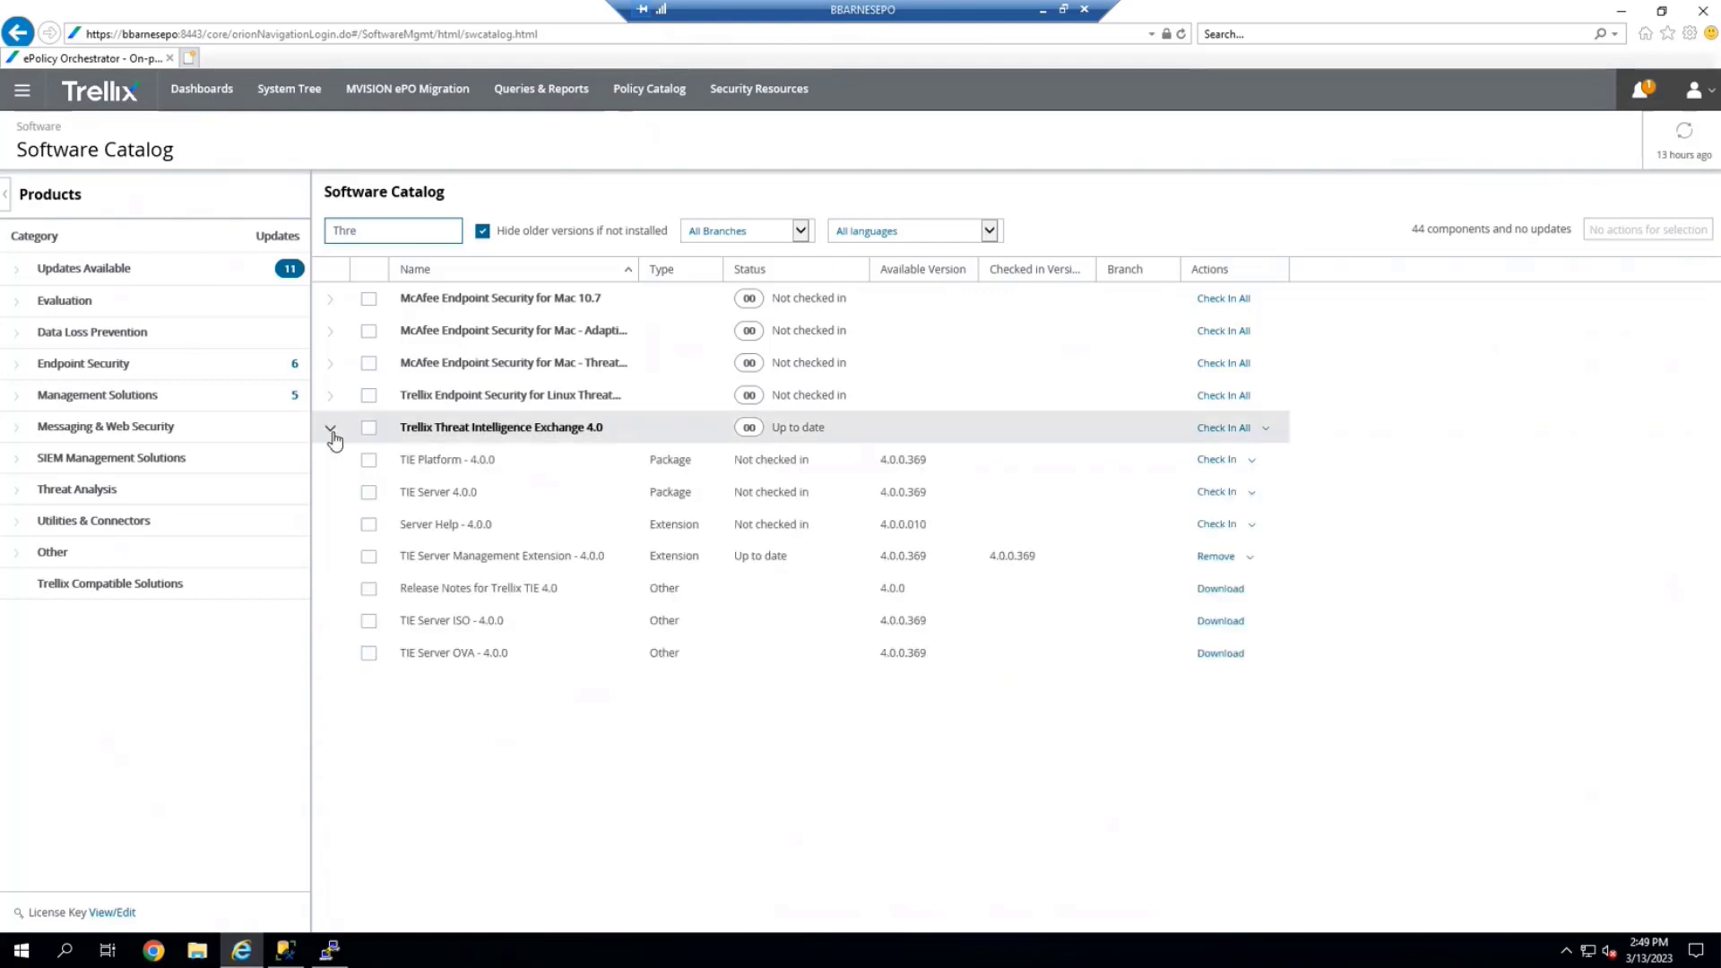
left_click(370, 560)
left_click(369, 557)
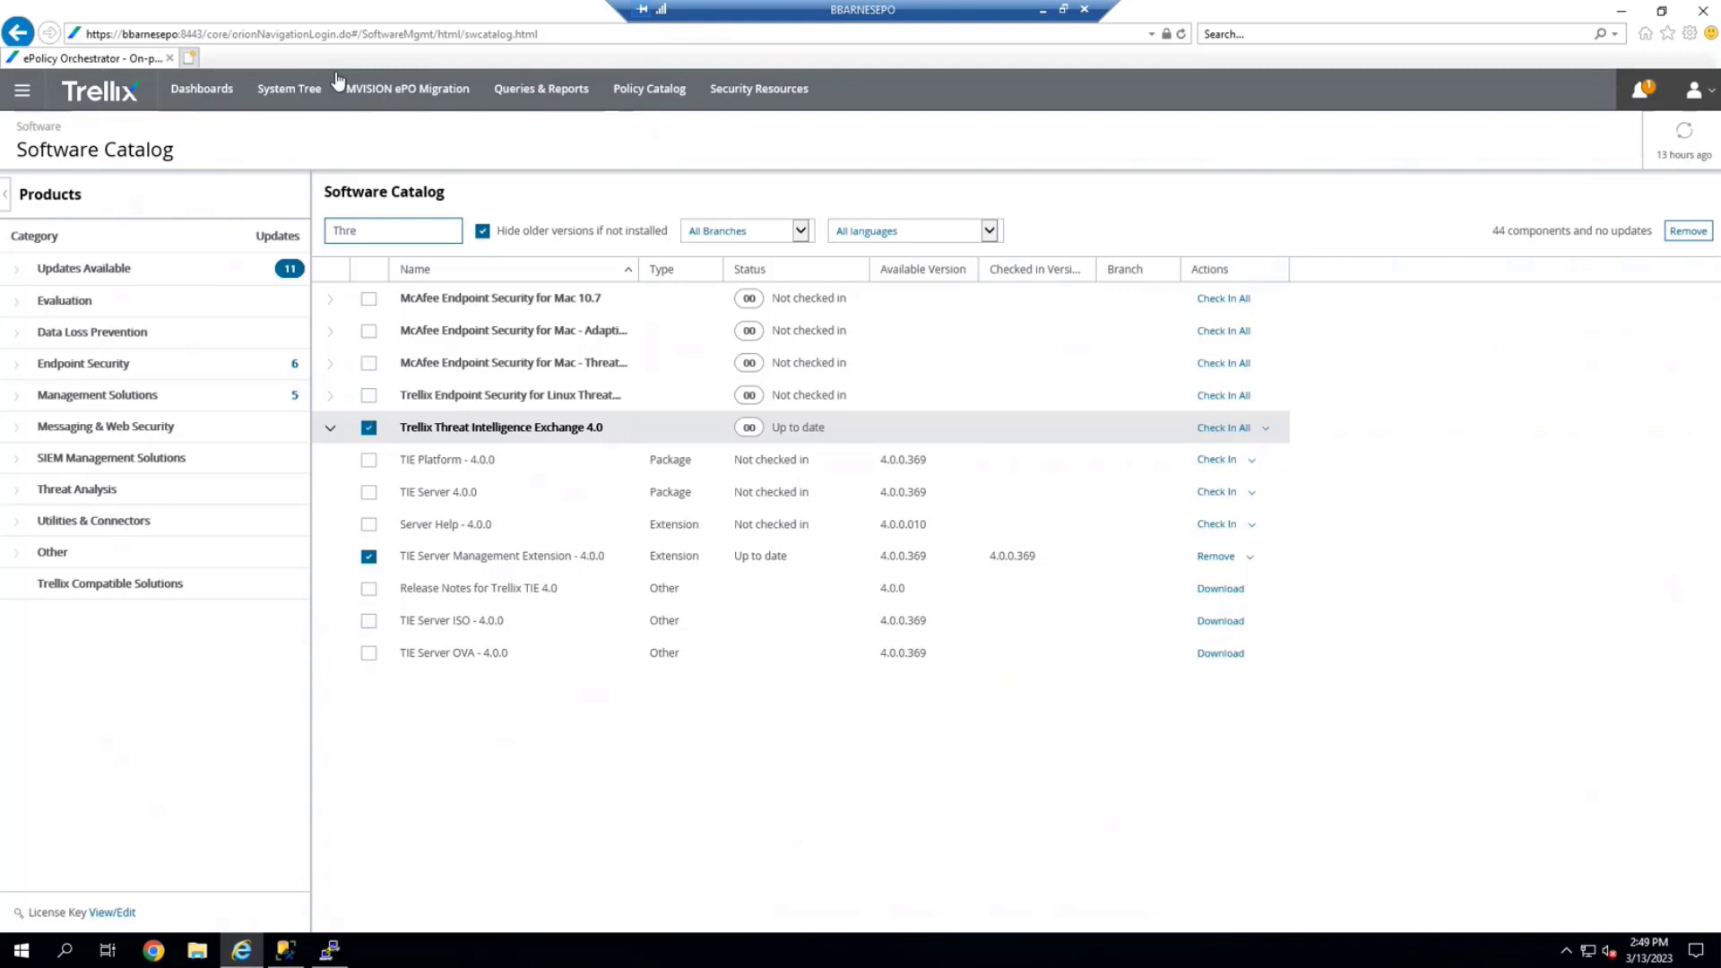
left_click(23, 91)
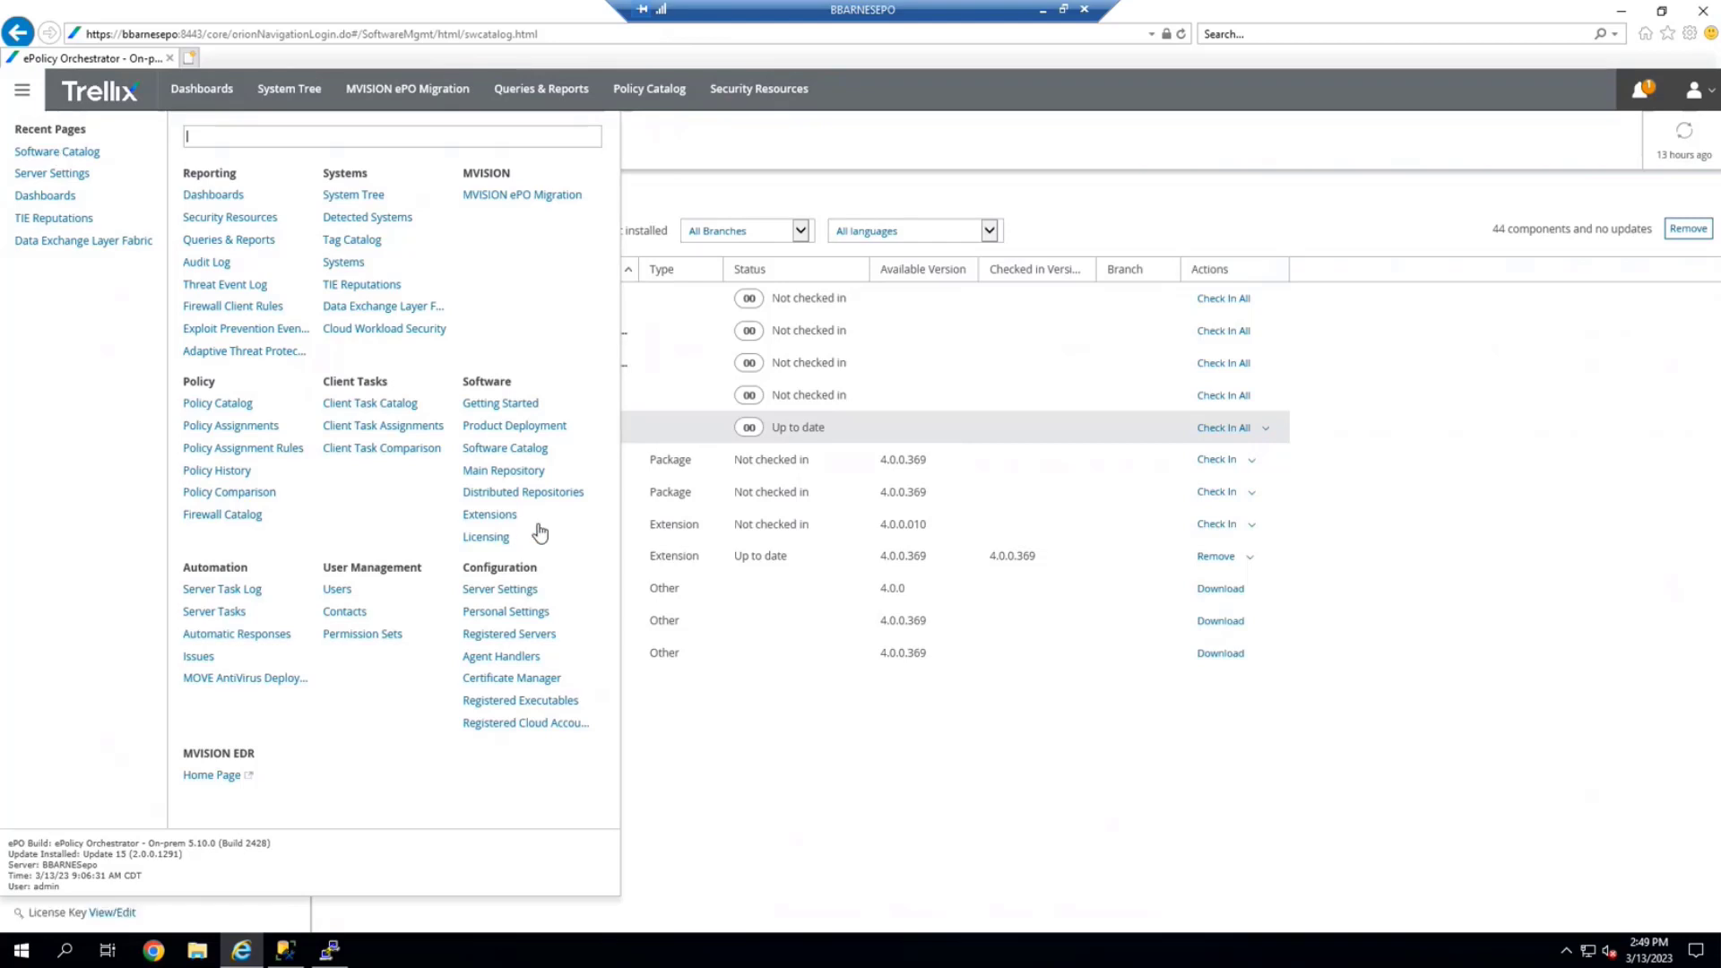
Read the TIE Reputations version warning and follow it to TIE Server Topology Management
left_click(343, 285)
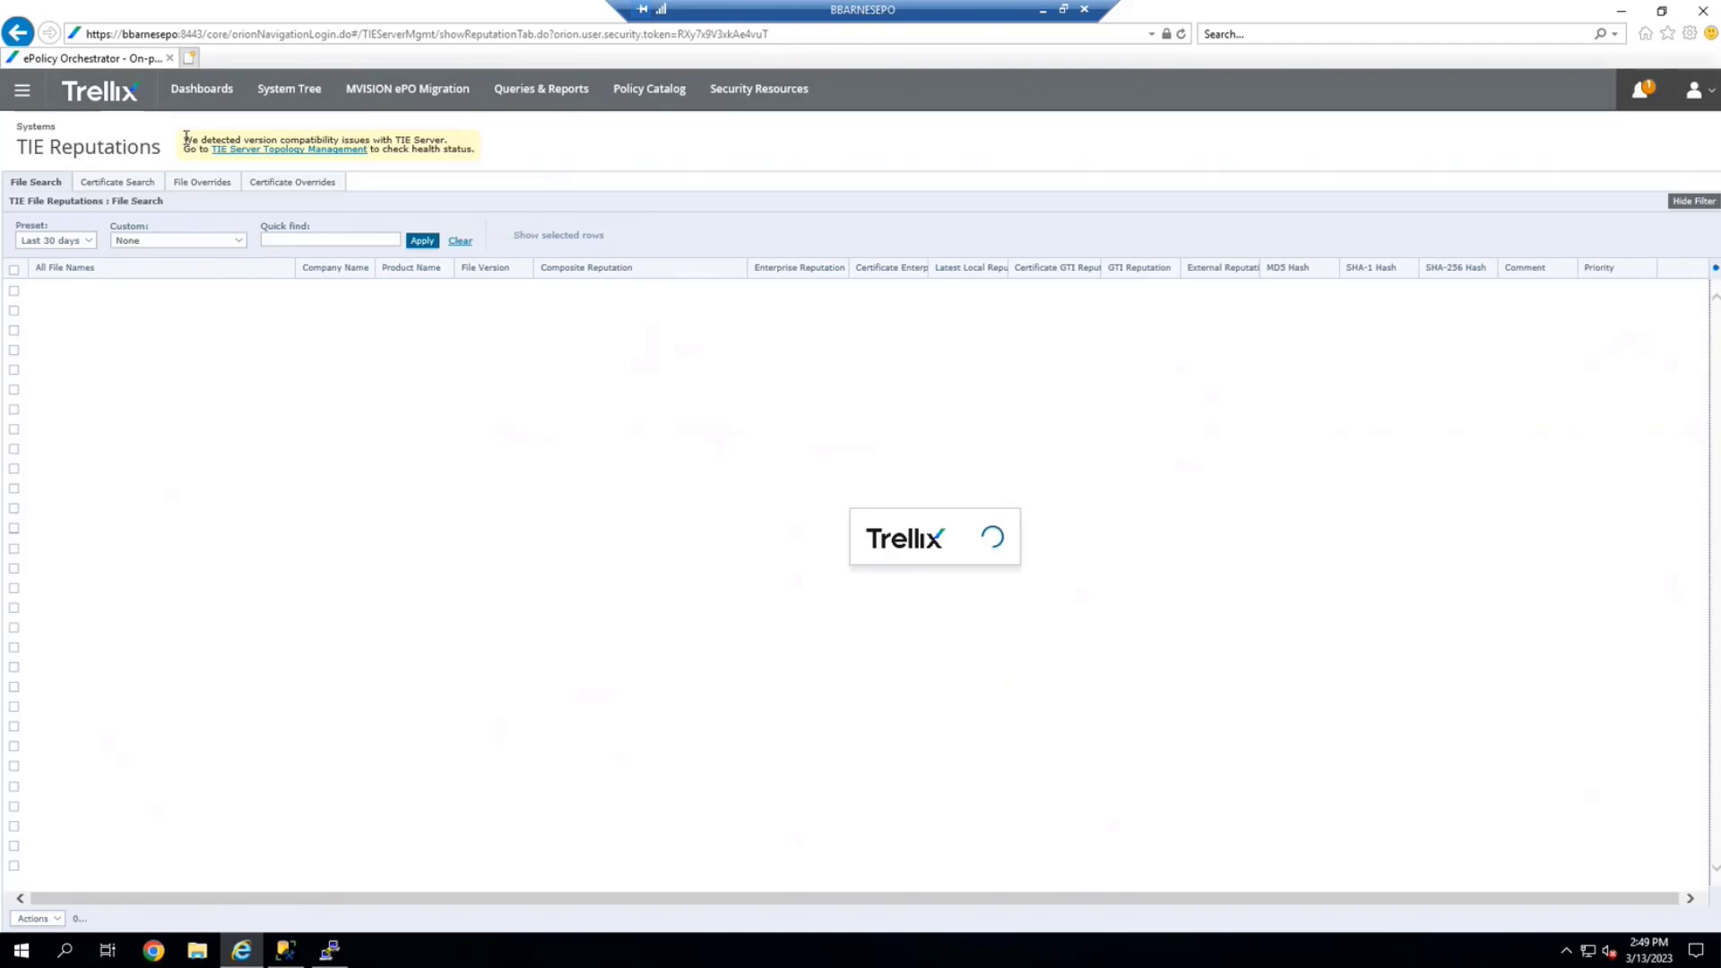
left_click_drag(187, 141, 434, 151)
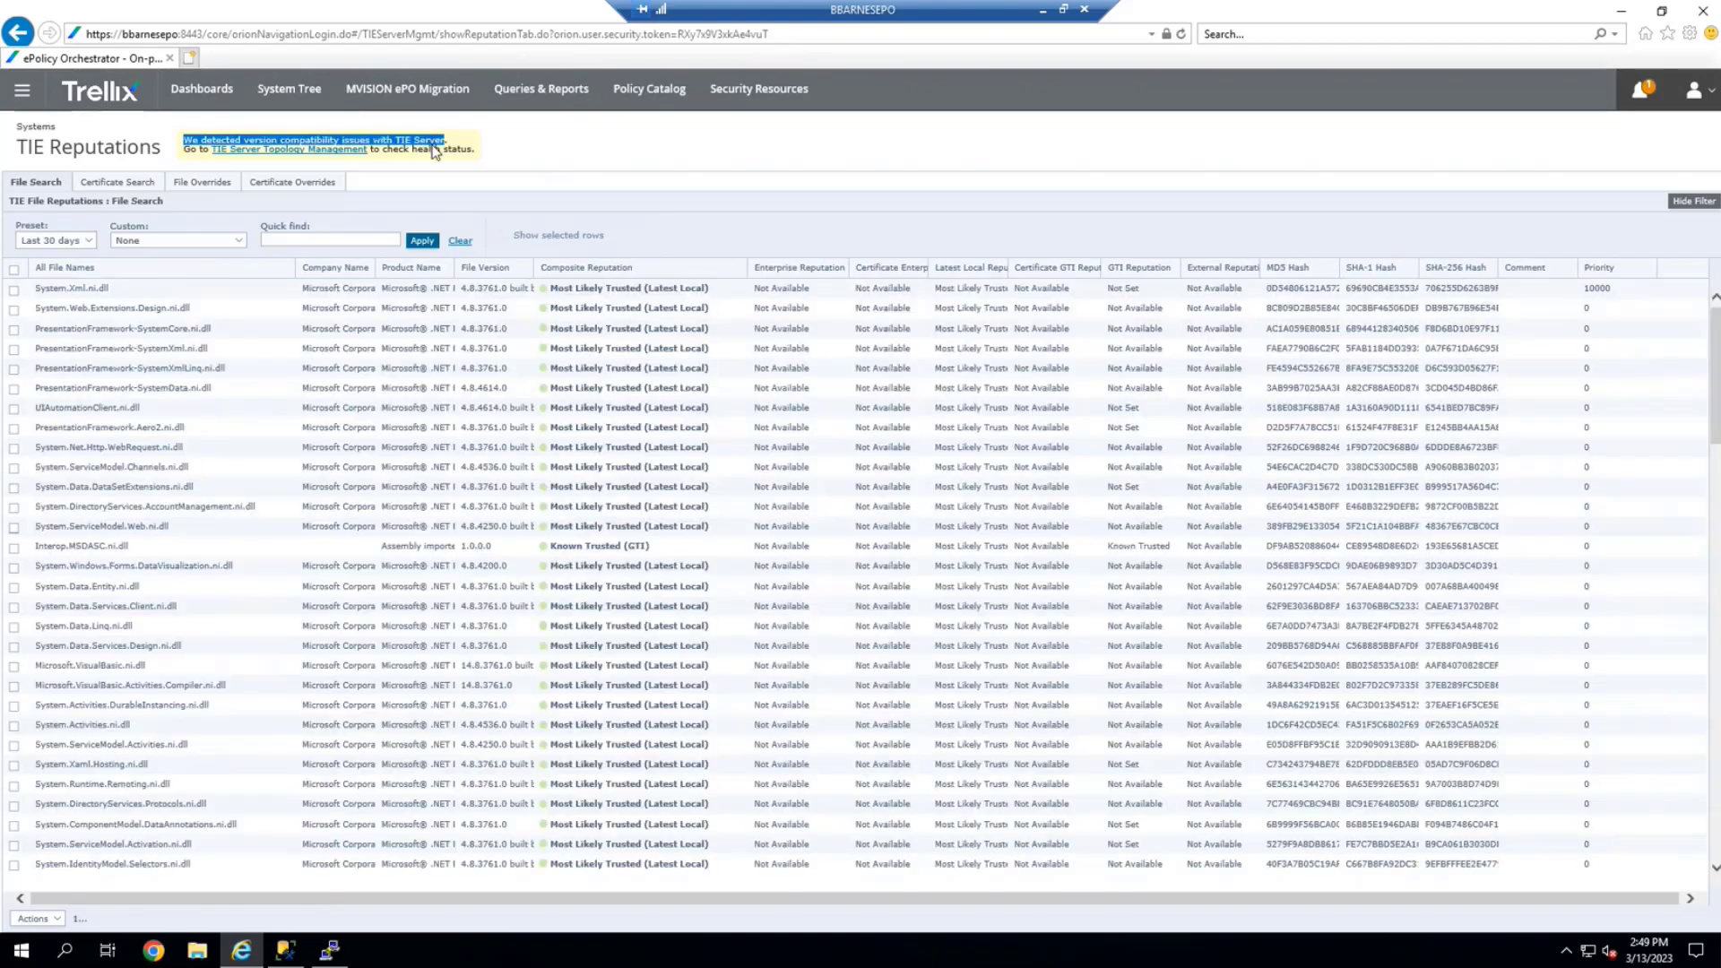
left_click(490, 154)
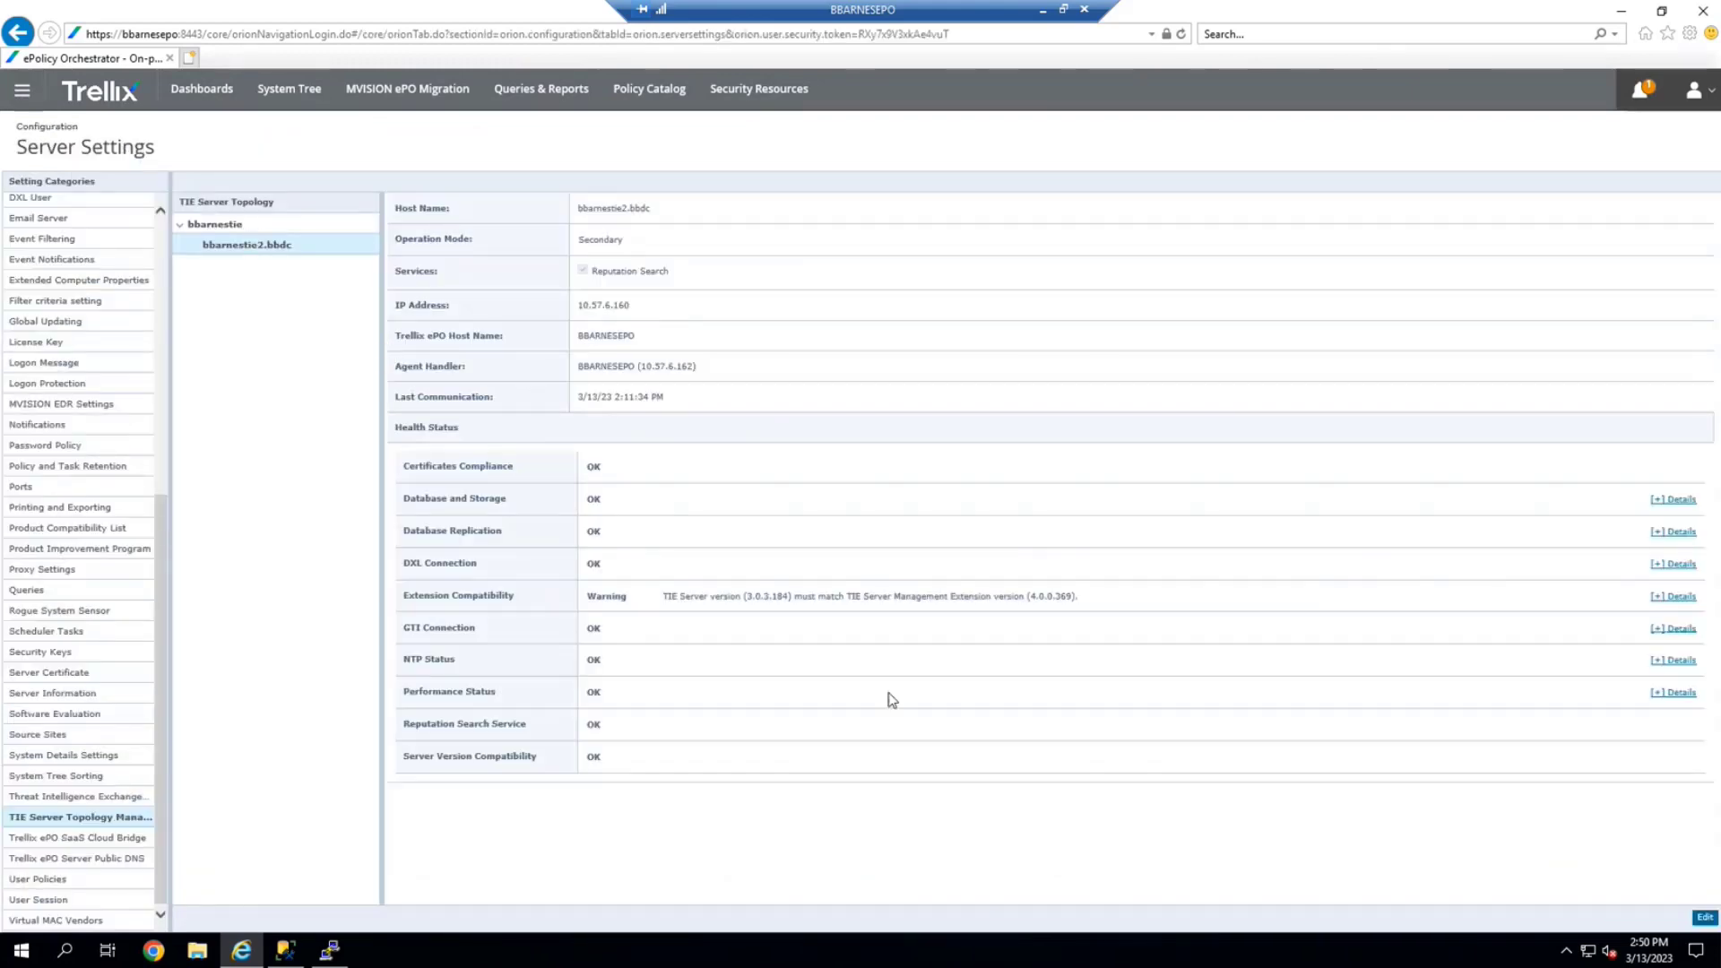
Note the 3.0.3.184 version mismatch, view bbarnestie as Primary, and switch to the TIE console
left_click_drag(664, 596, 1101, 587)
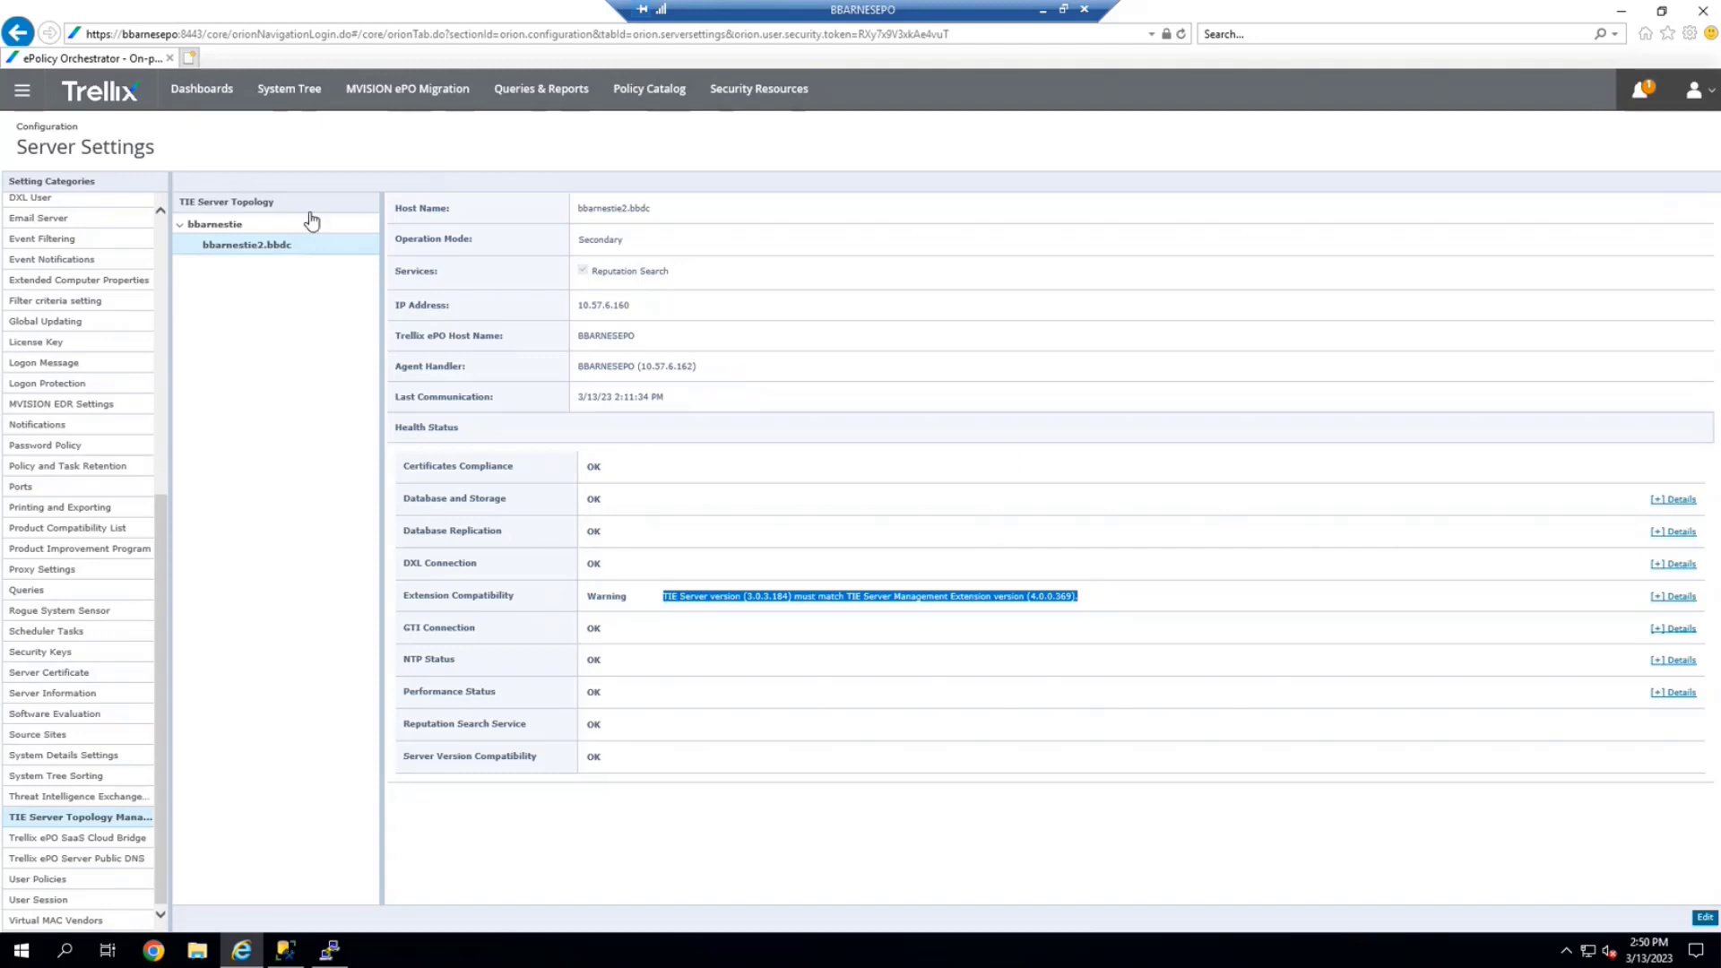
left_click(279, 230)
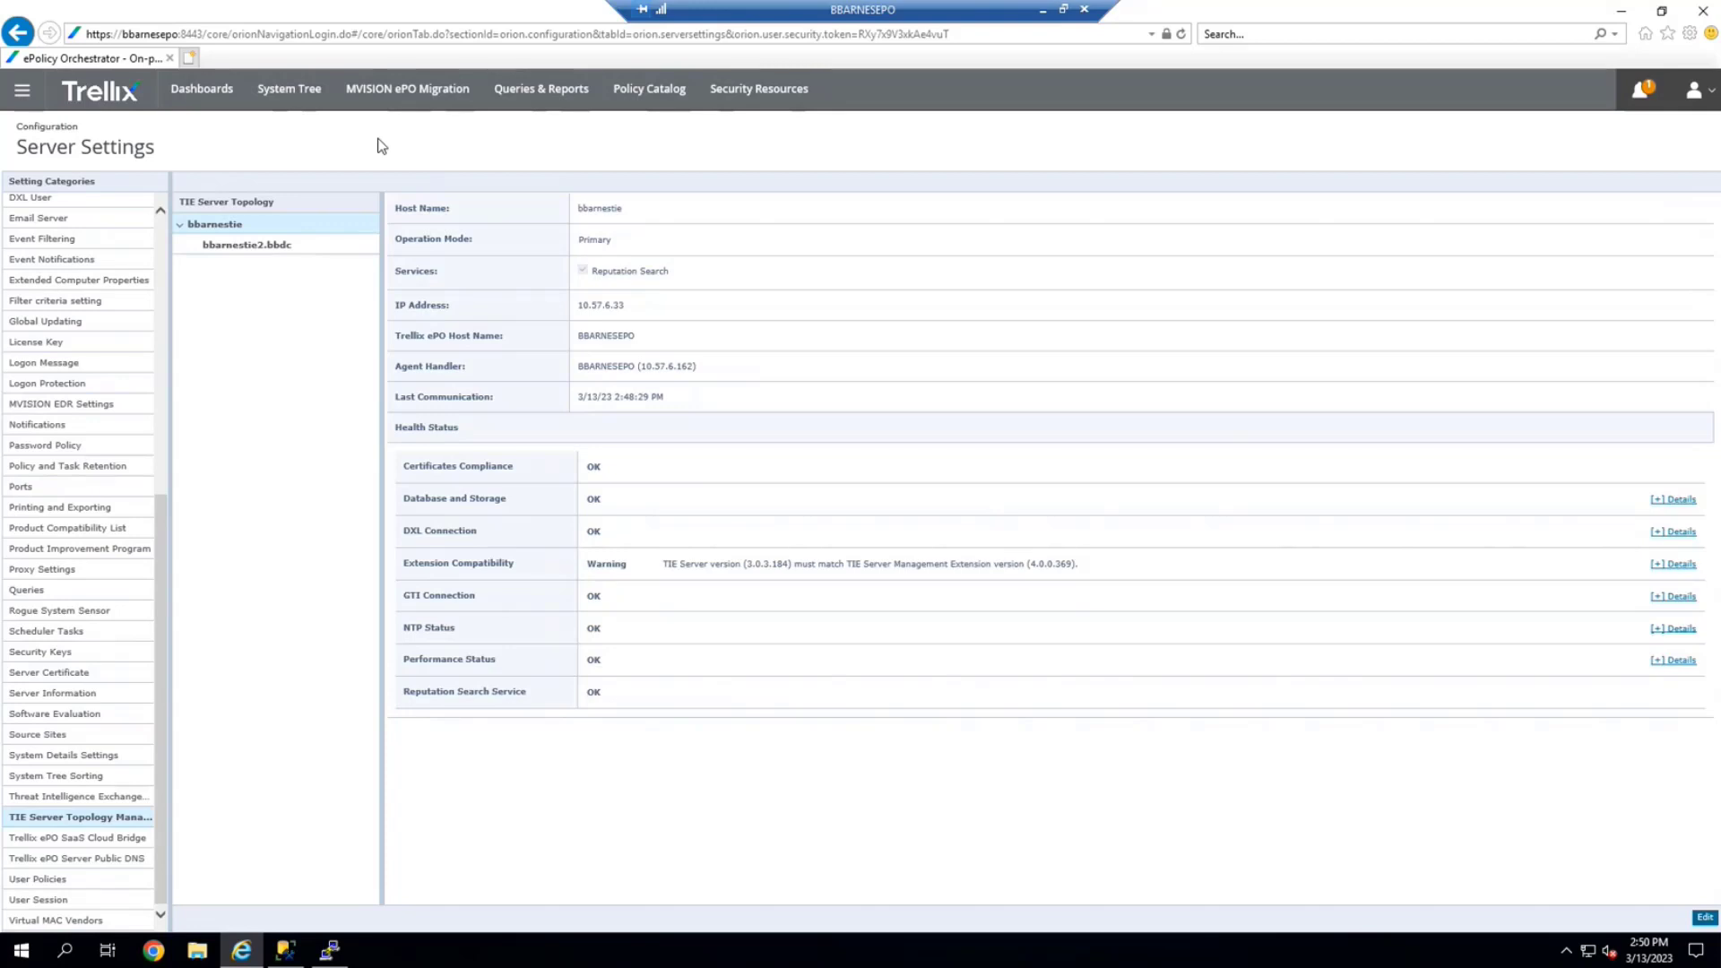
key("alt+Tab")
key("alt+Tab")
key("alt+Tab")
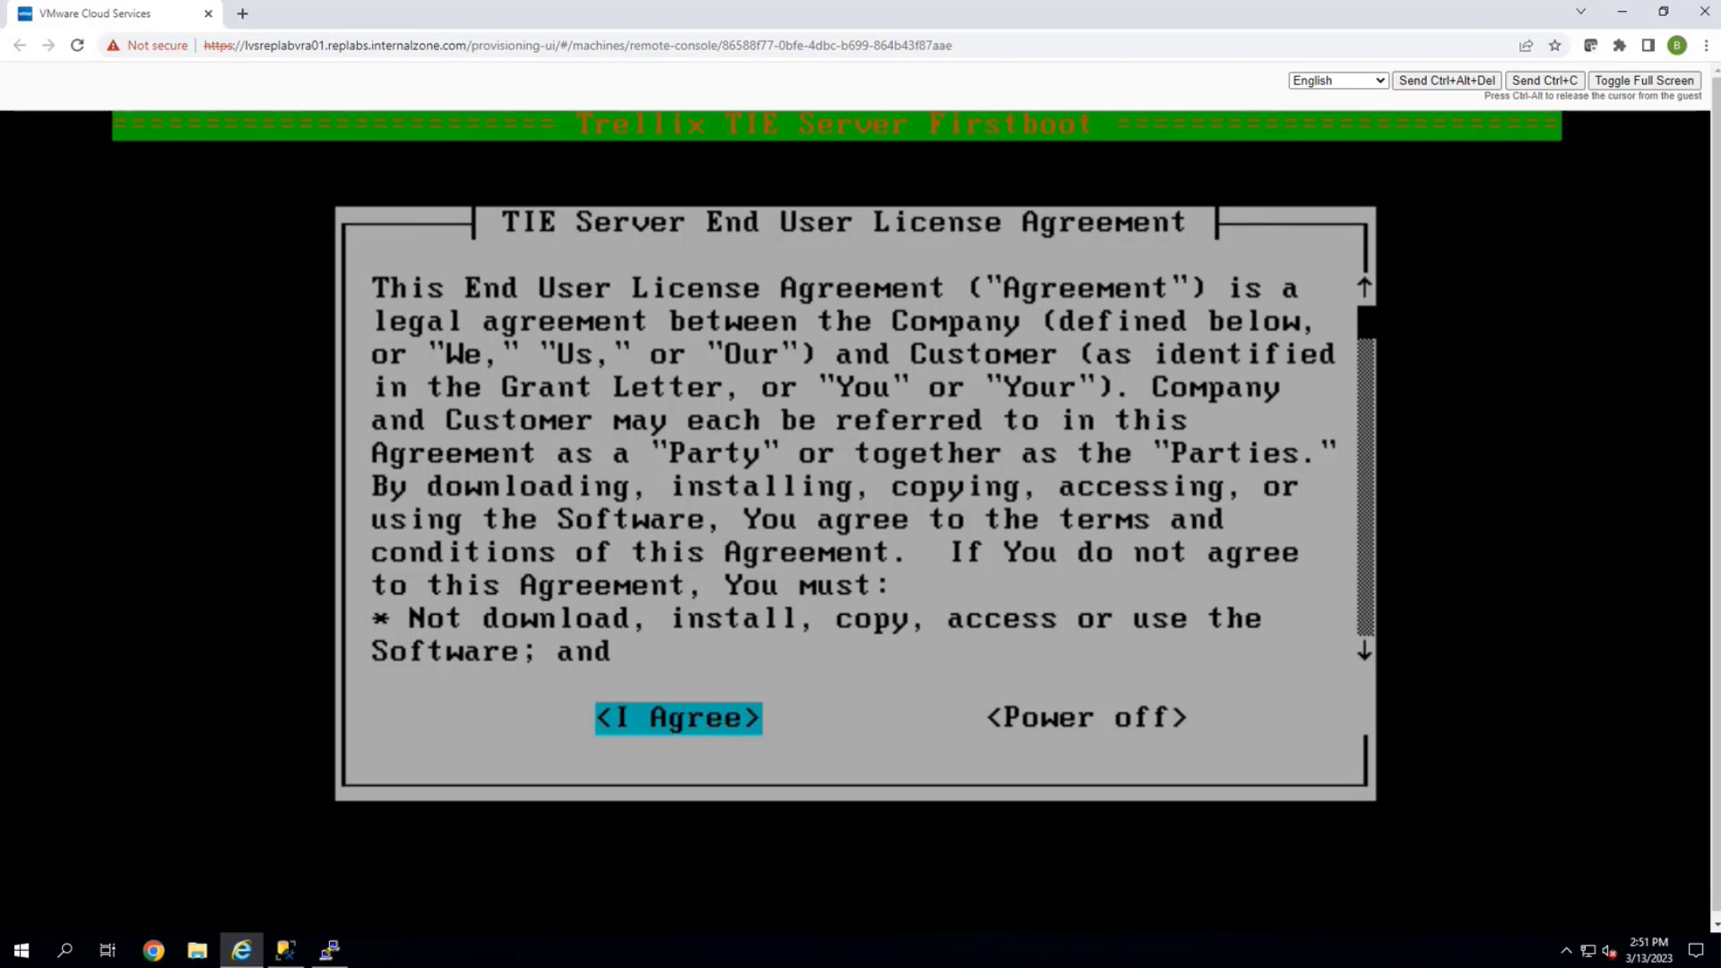
Accept the TIE Server Firstboot license, then enter, confirm and submit the root password
key("Return")
type("***********")
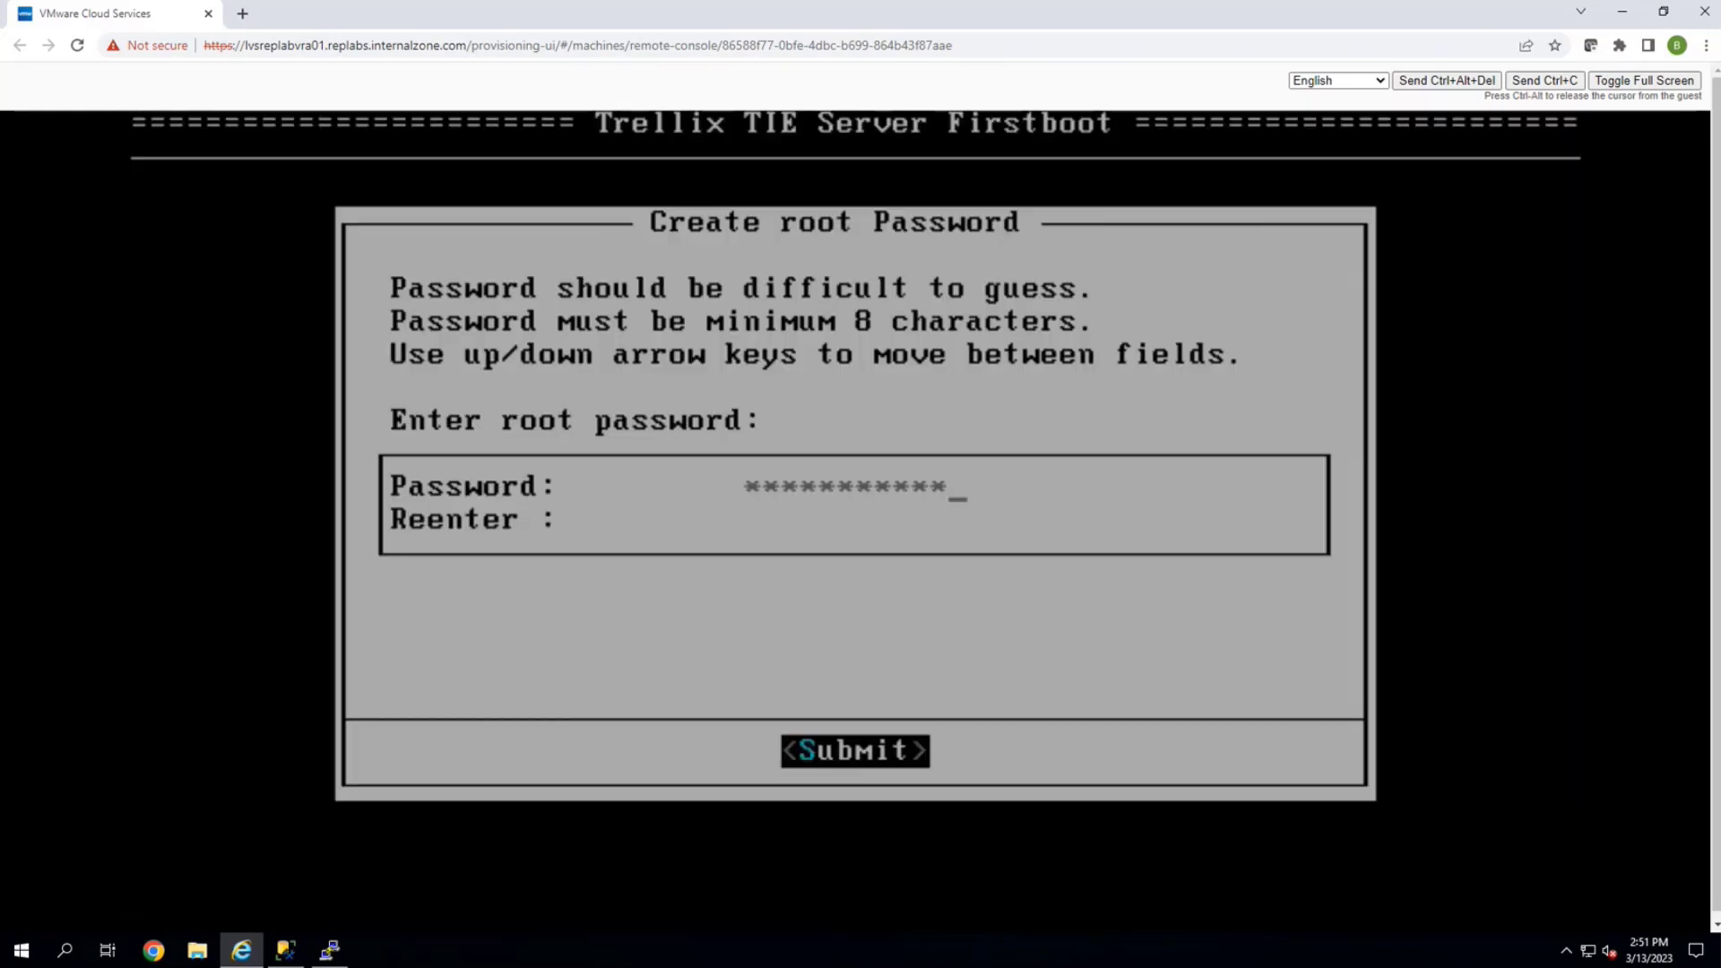
type("*****************")
key("Up")
key("Down")
key("Down")
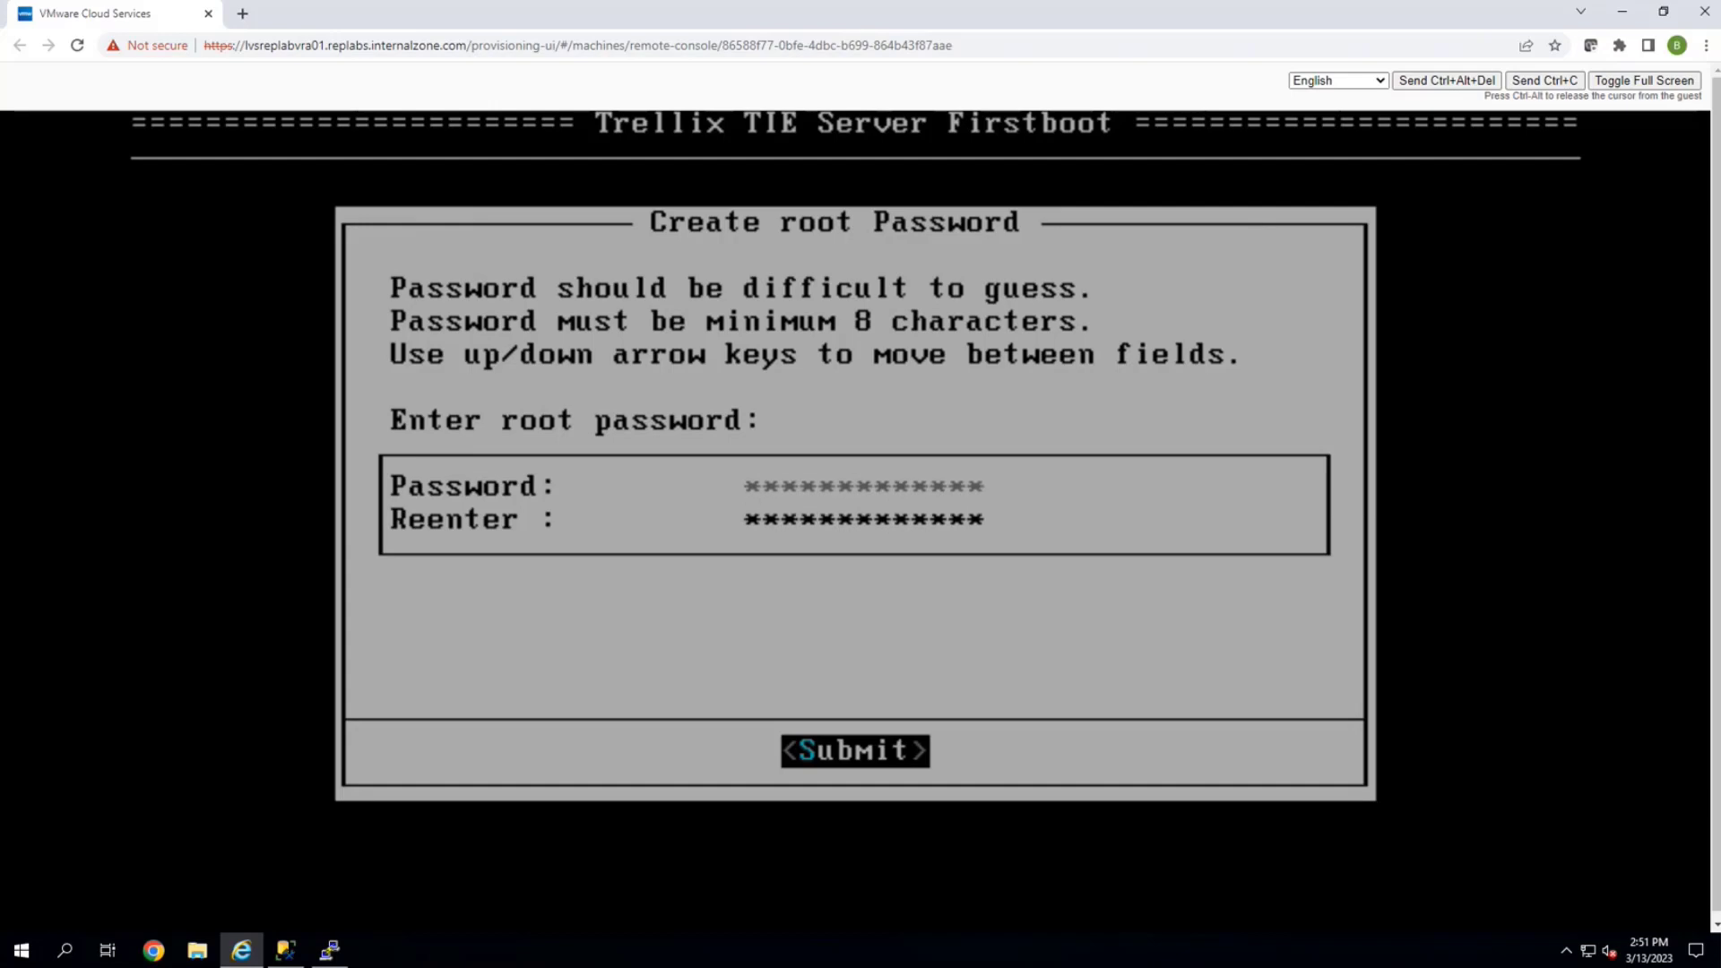
key("Tab")
key("Return")
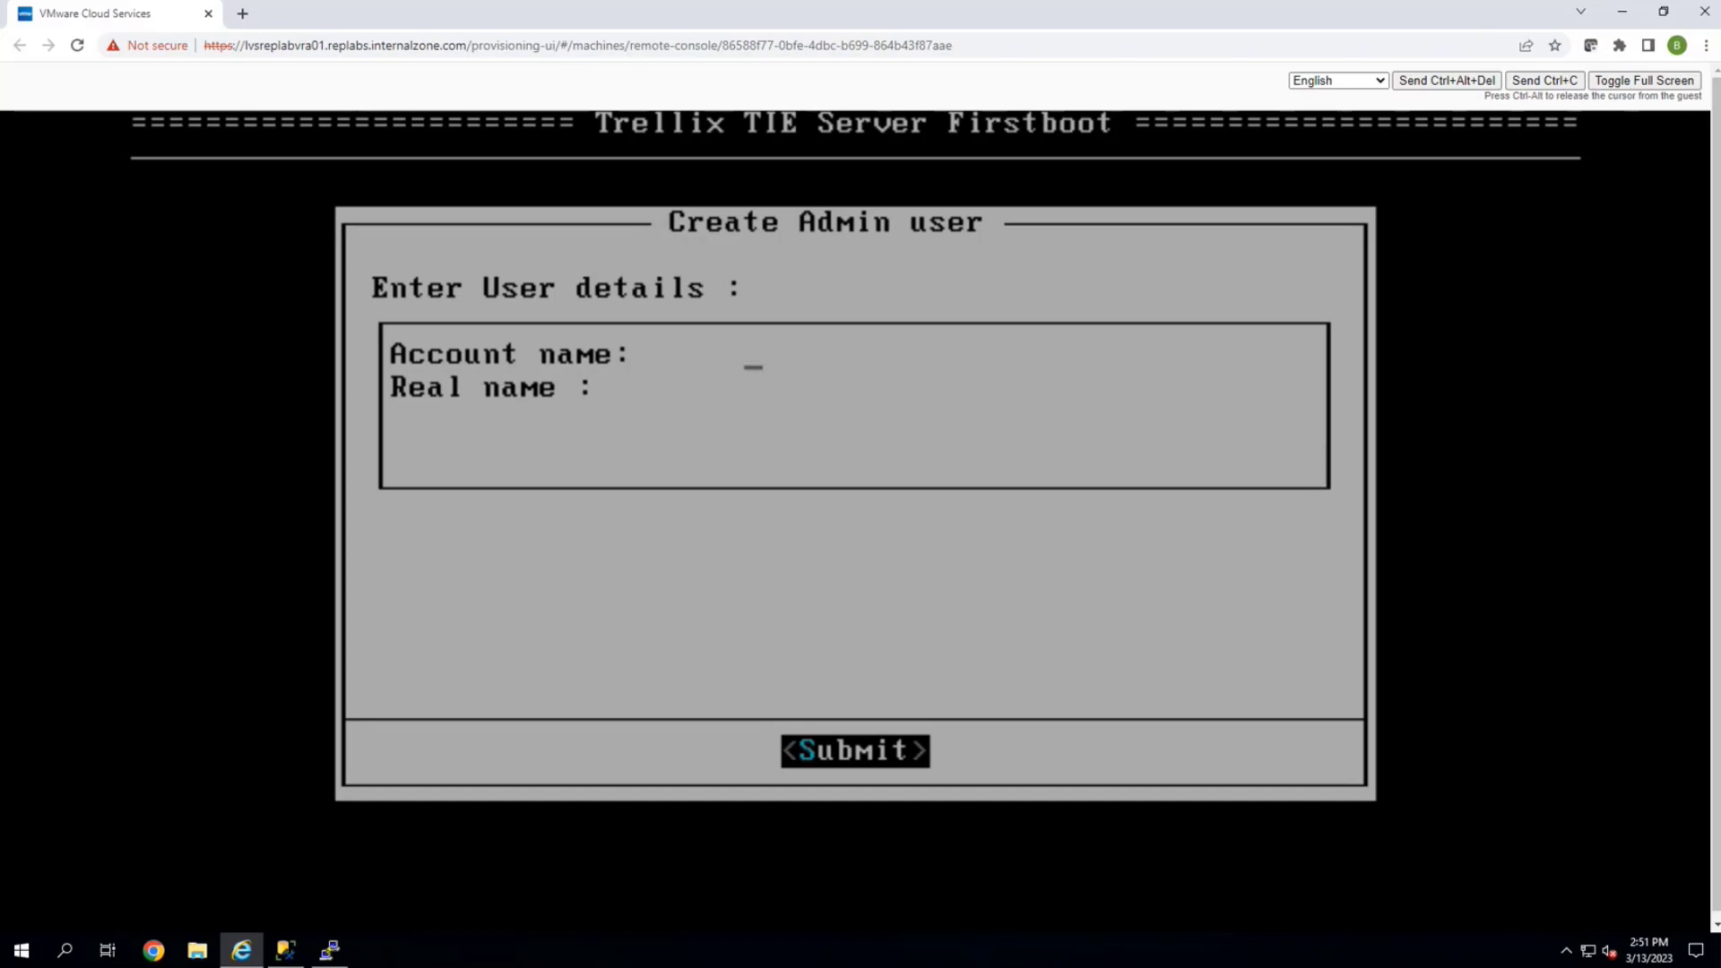
Create the admin user with account name and real name 'admin'
type("admin")
key("Tab")
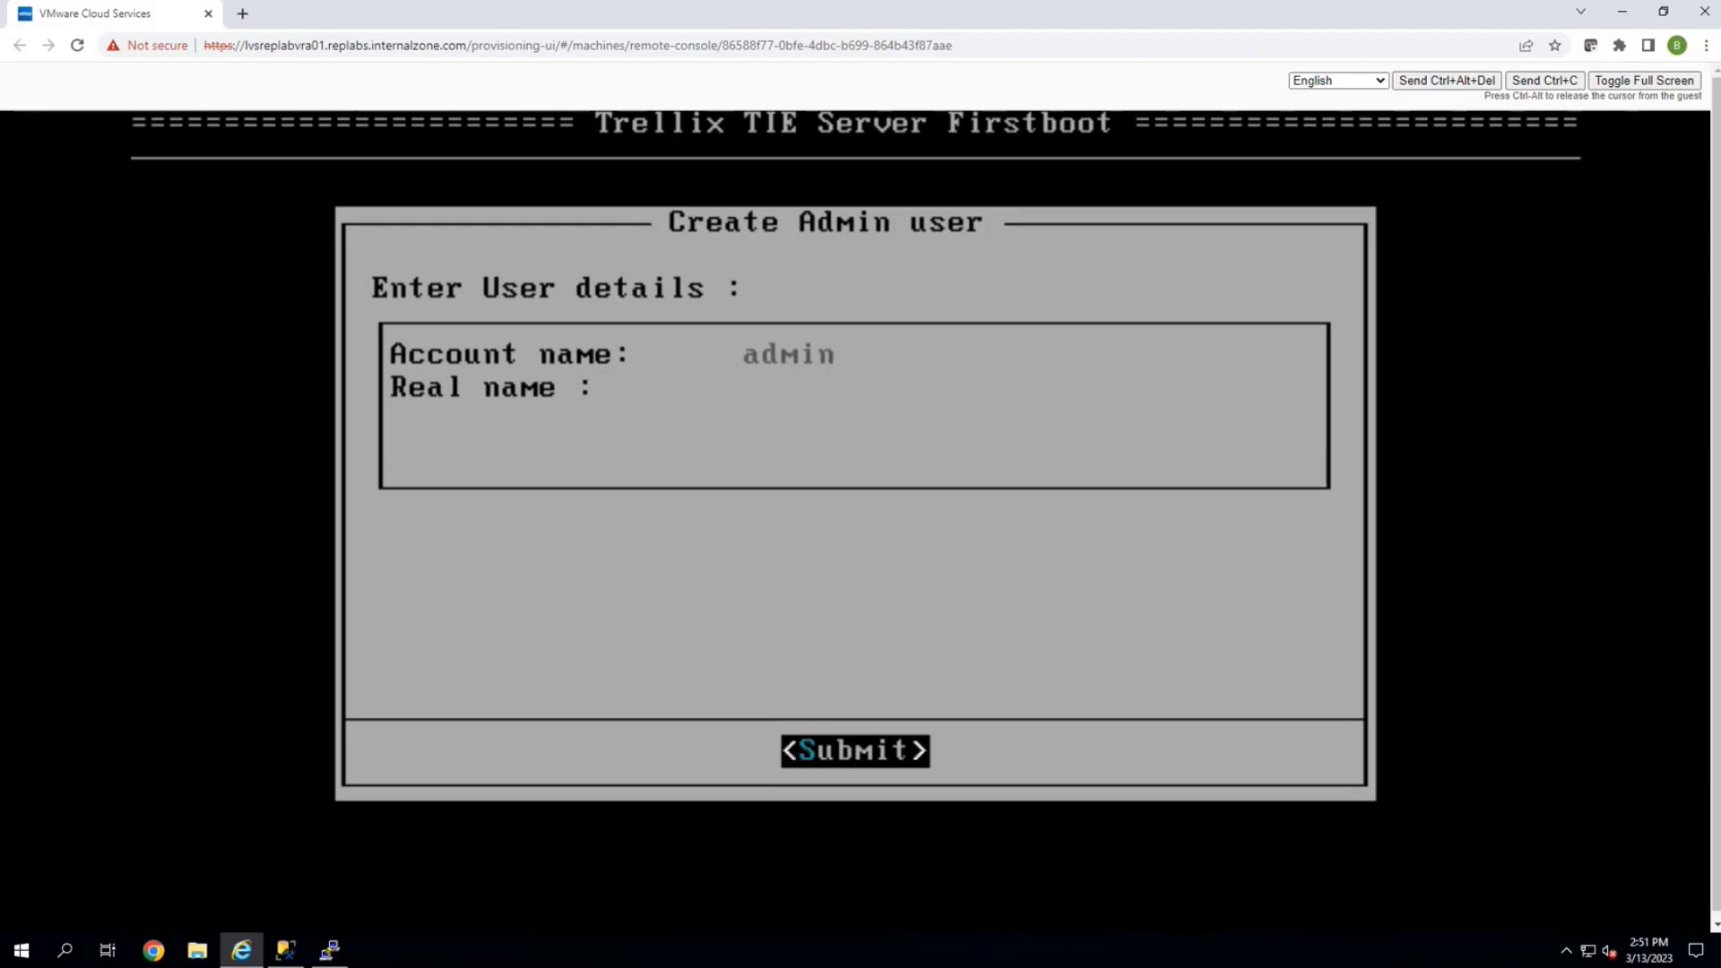
key("Tab")
key("Down")
type("admin")
key("Tab")
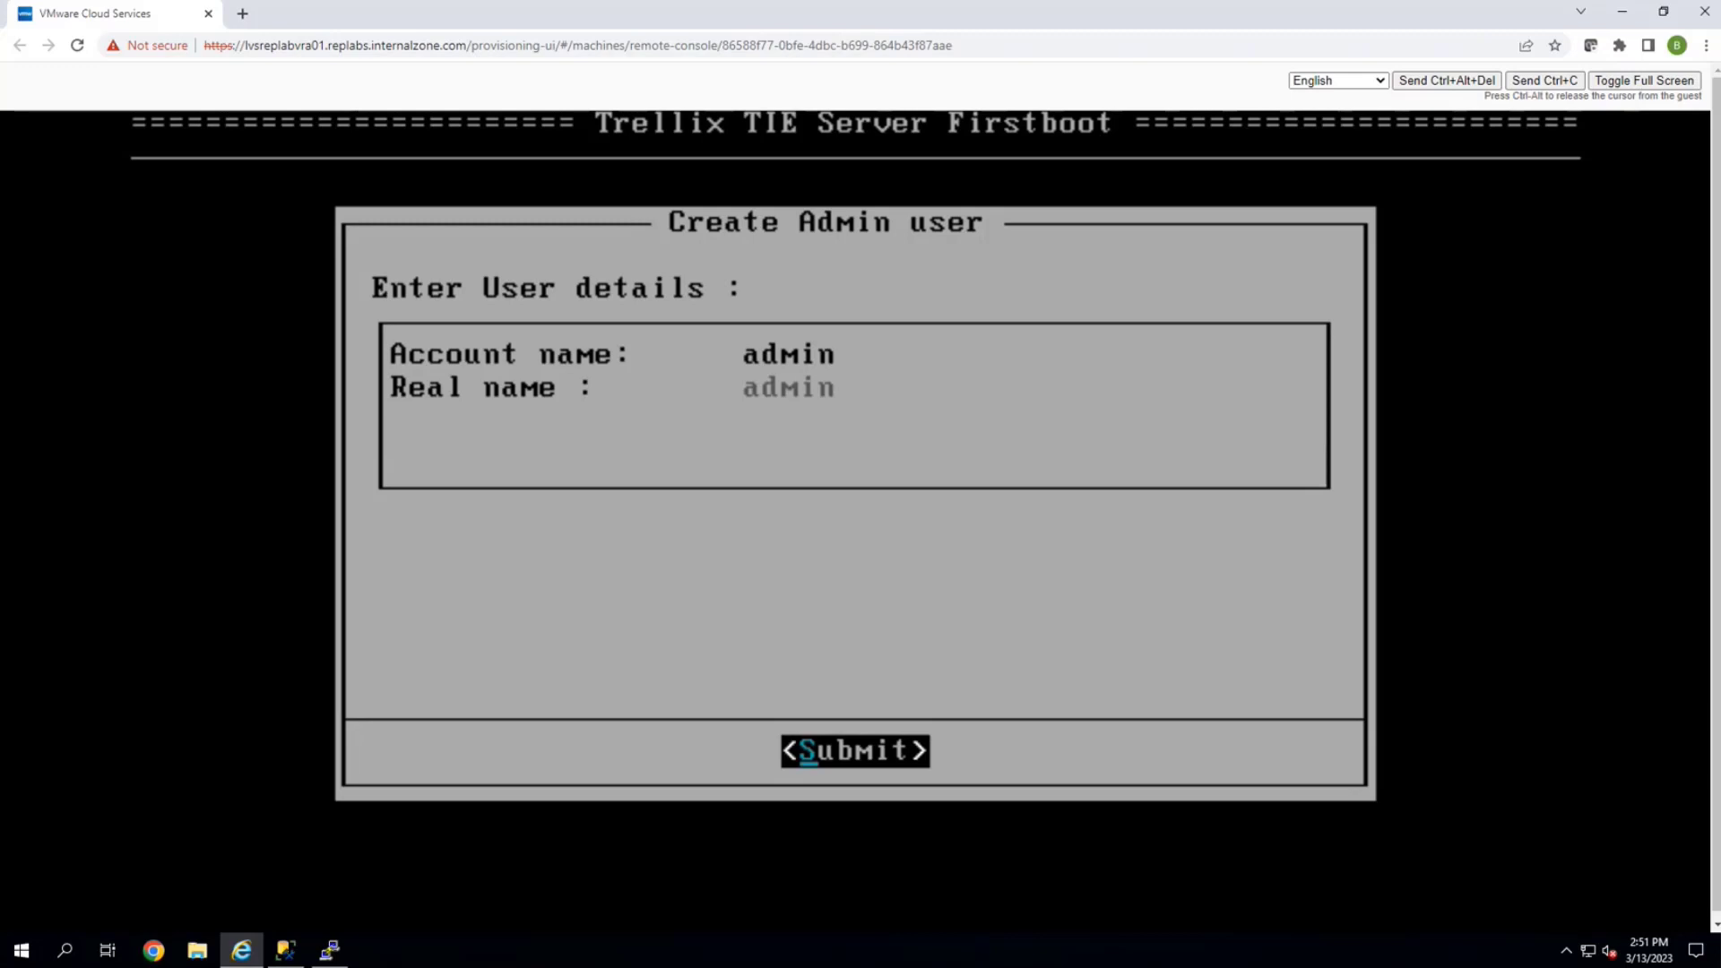
key("Return")
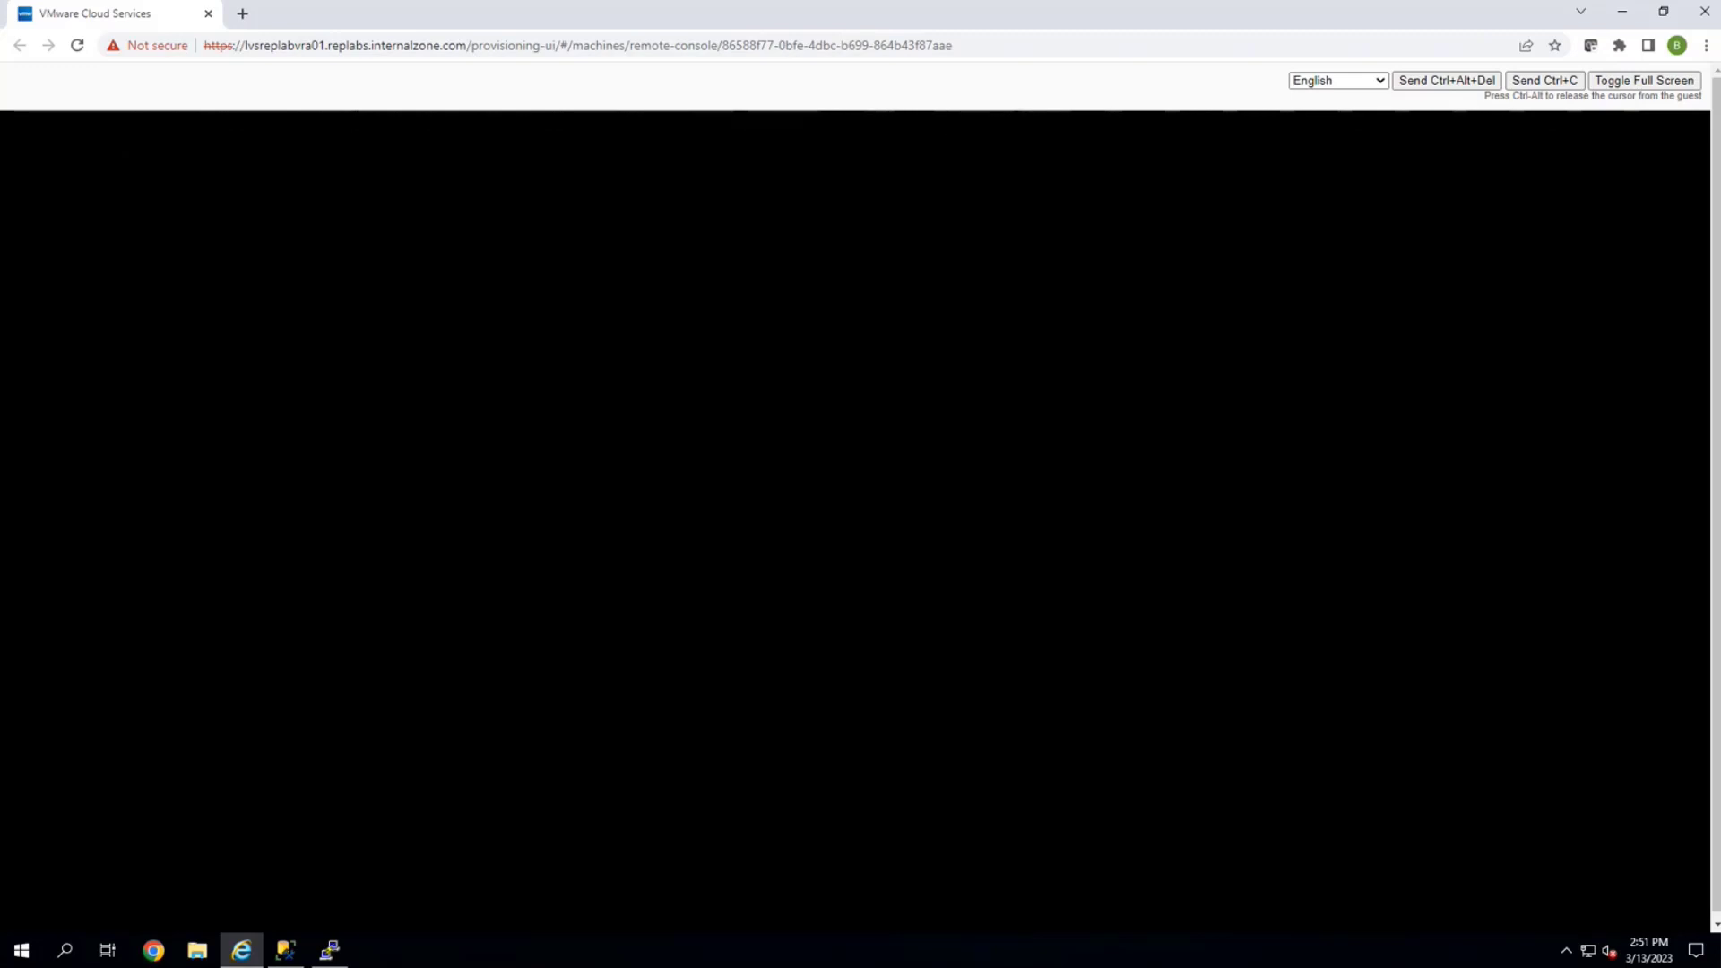
Enter, confirm and submit the admin user's password
type("******")
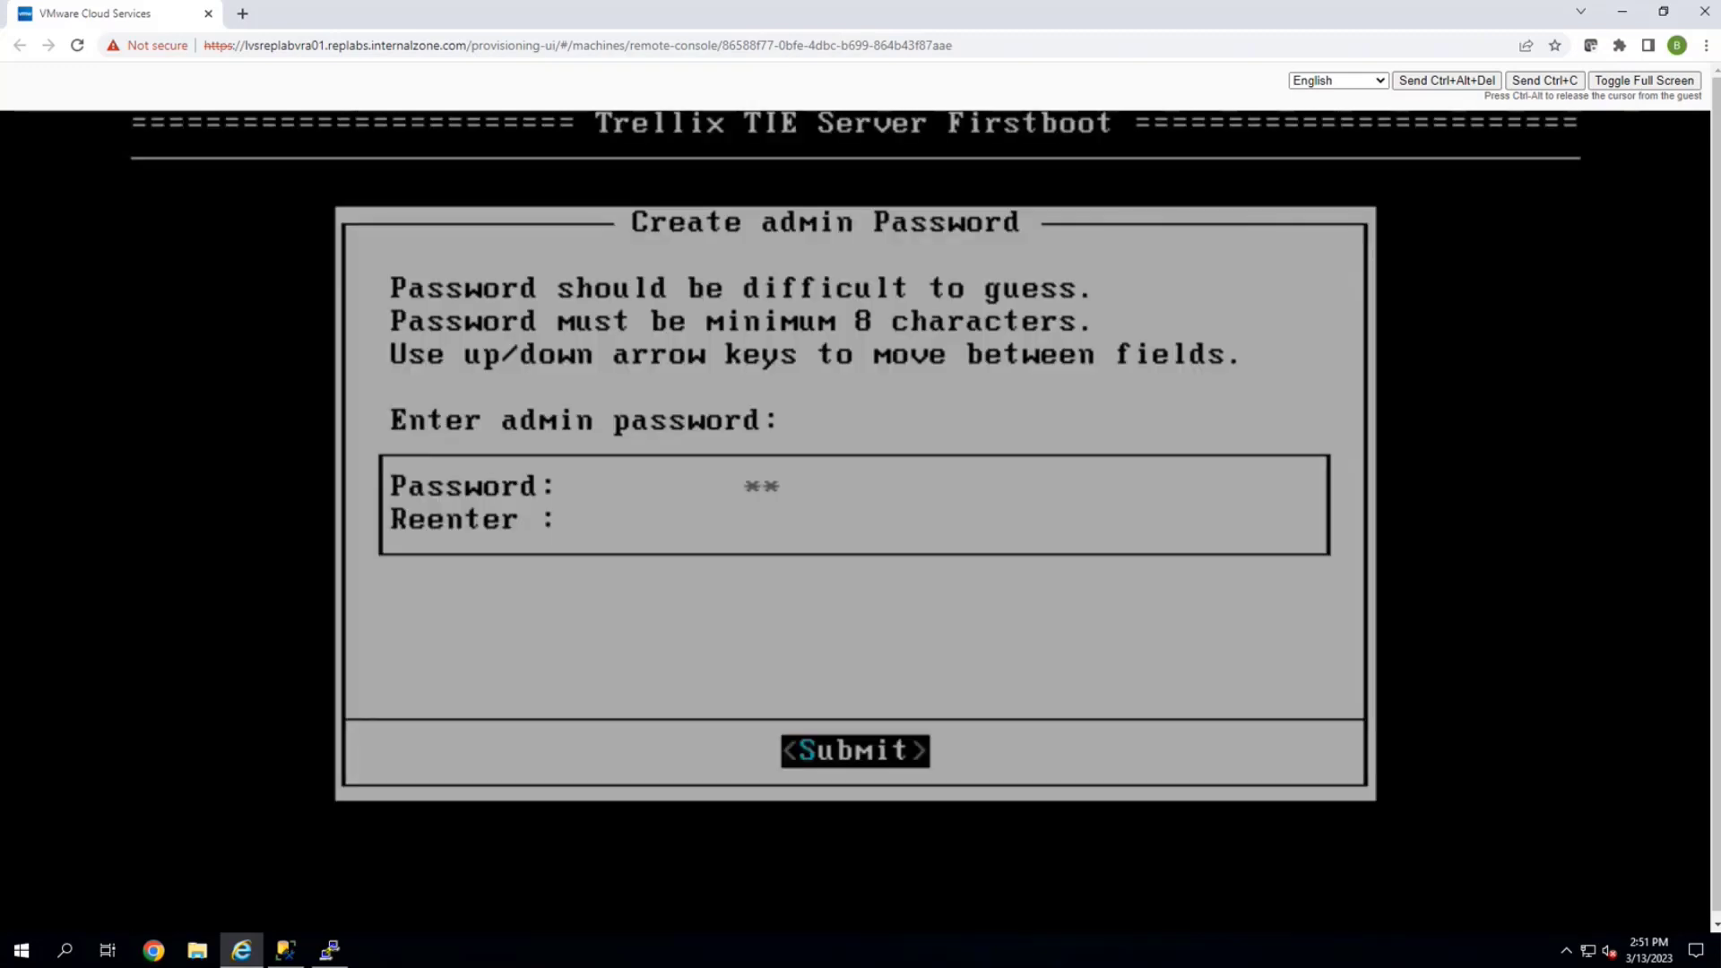
type("*******")
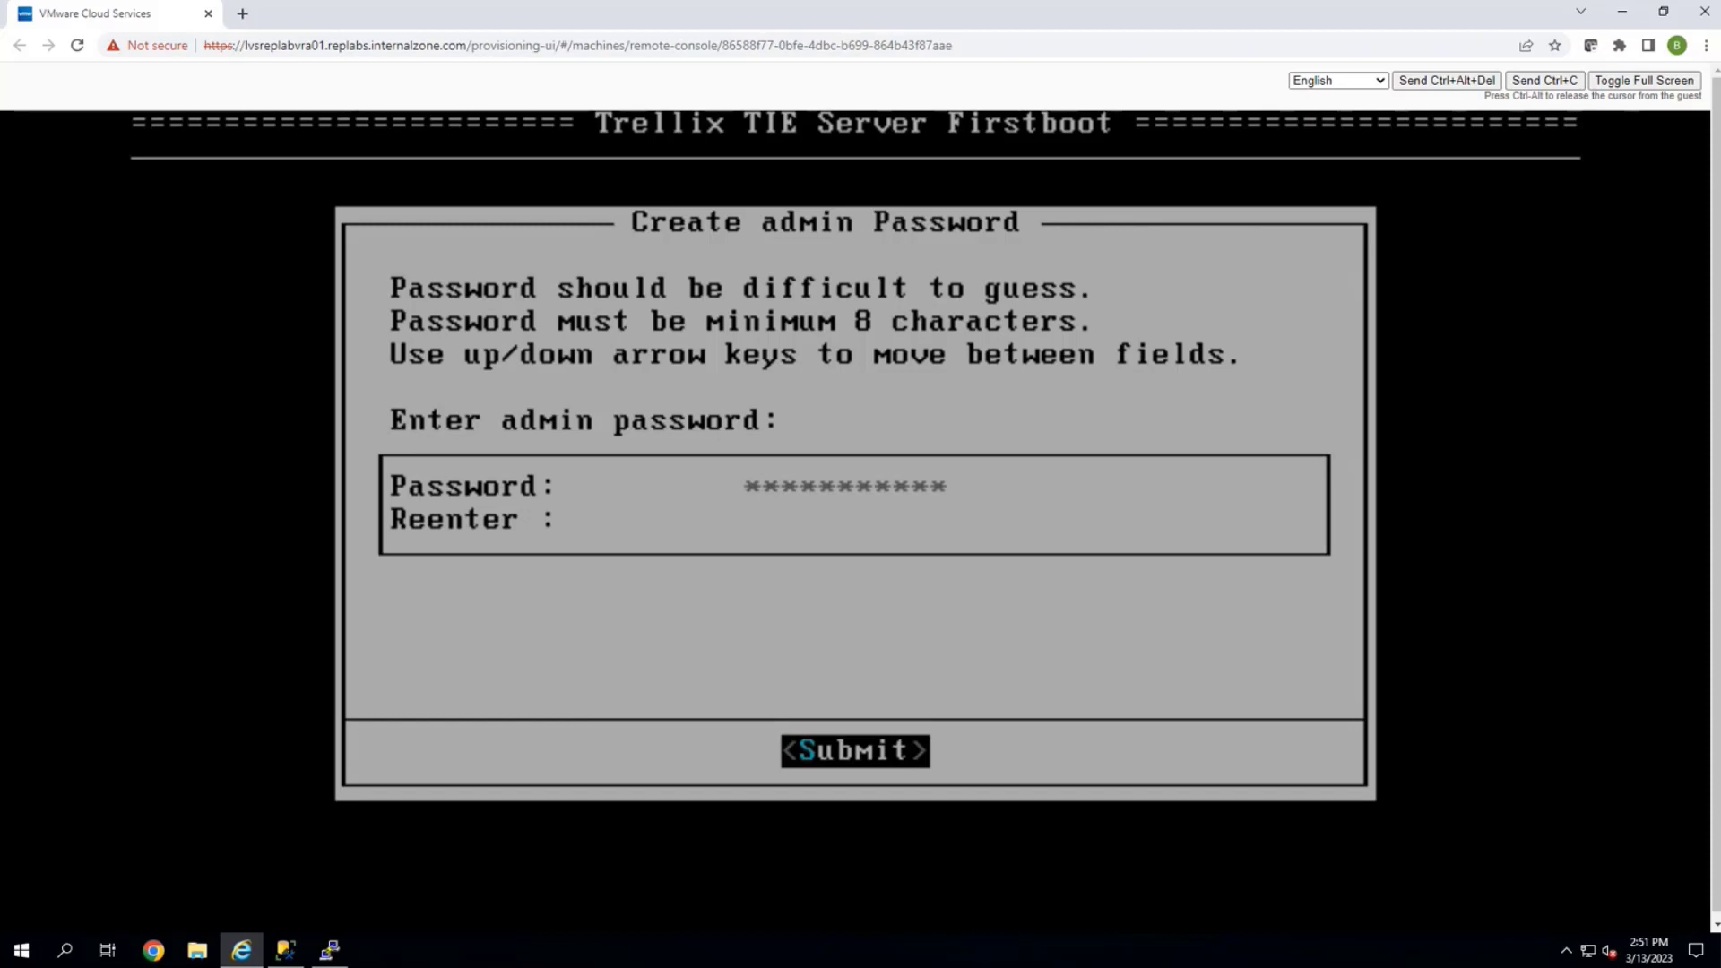
key("Down")
type("*******")
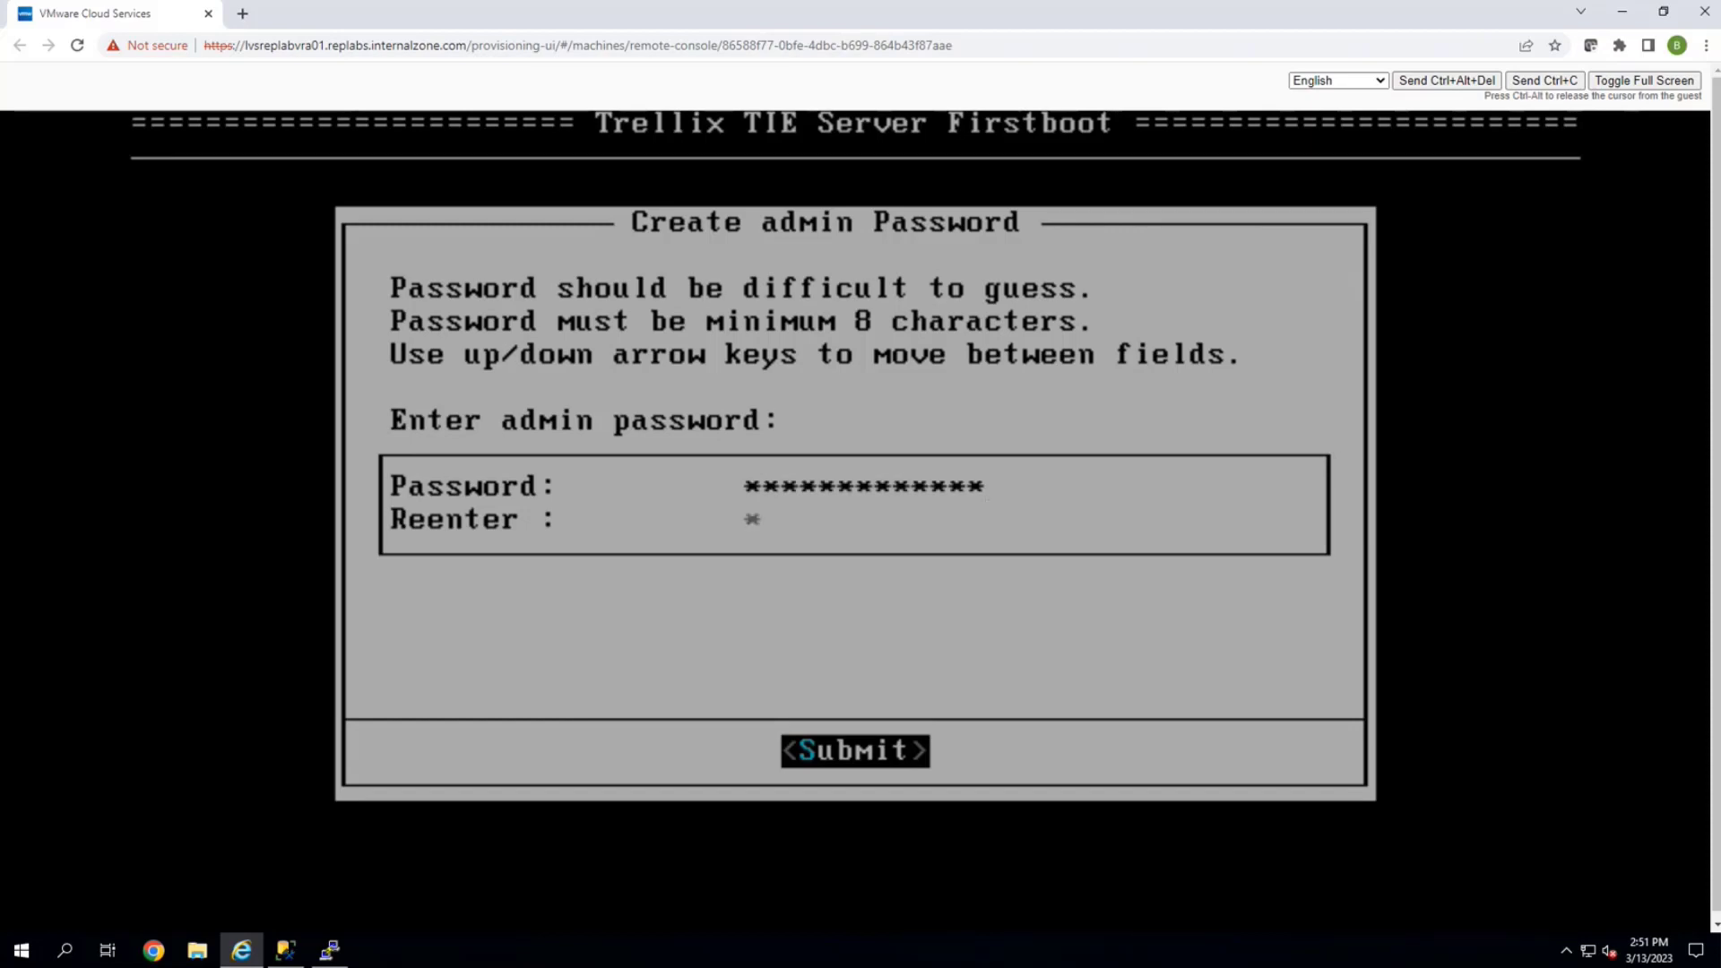
type("*******")
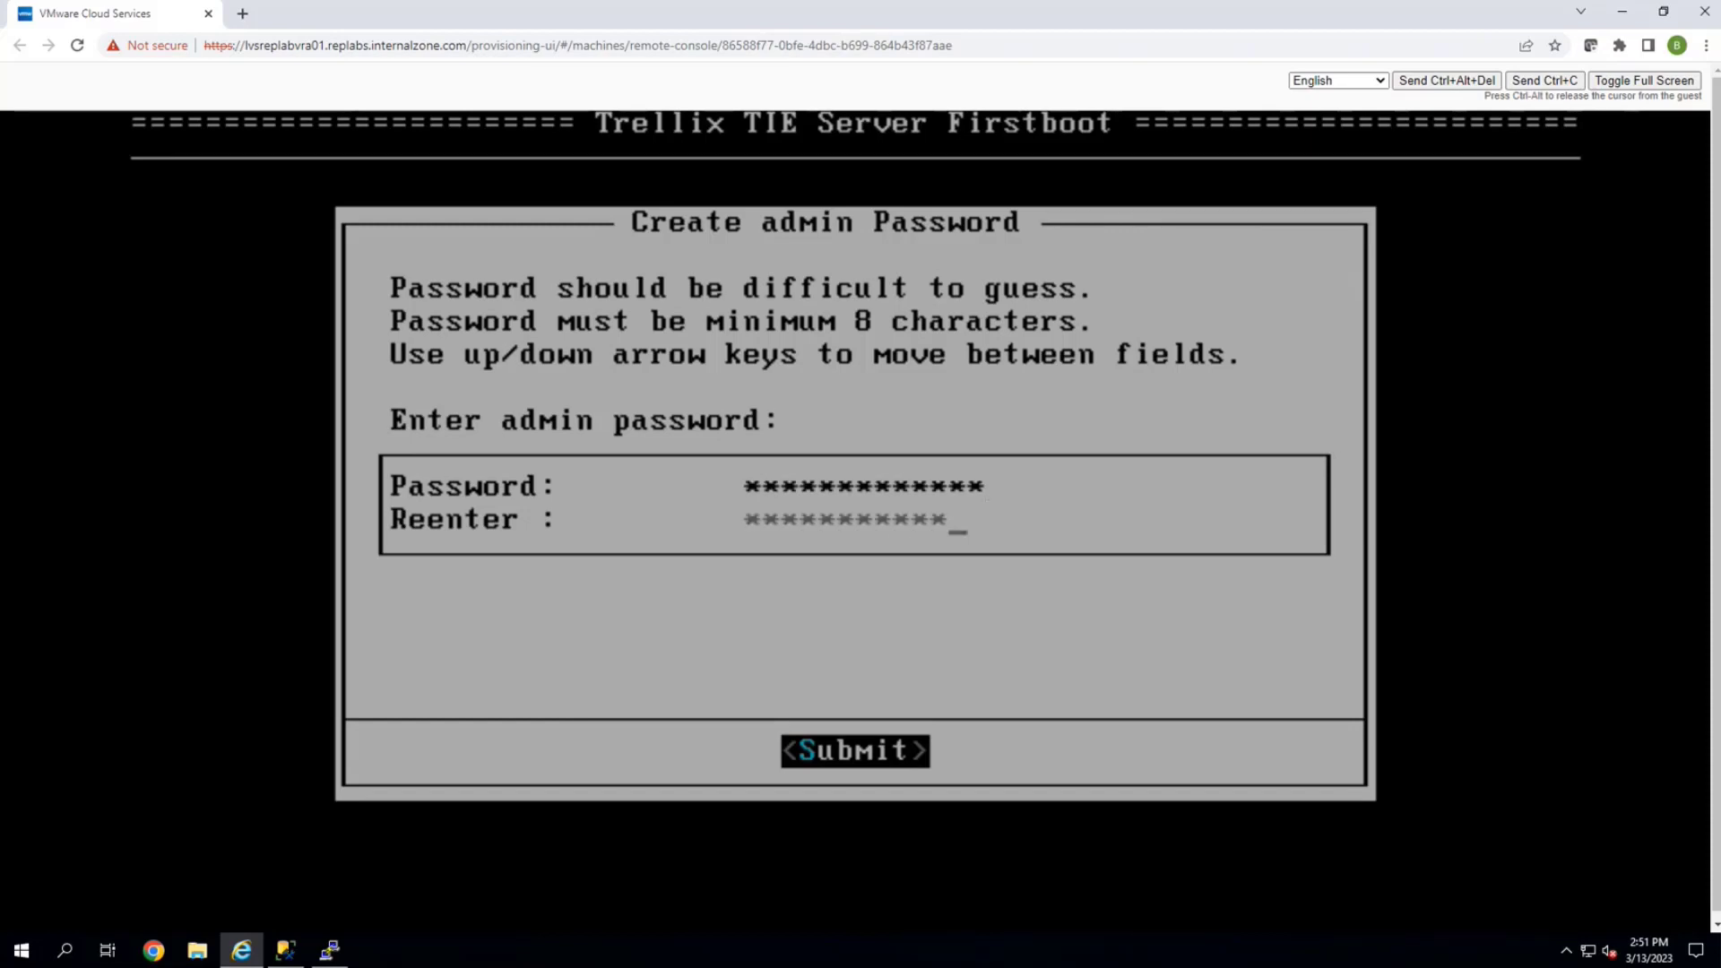
key("Return")
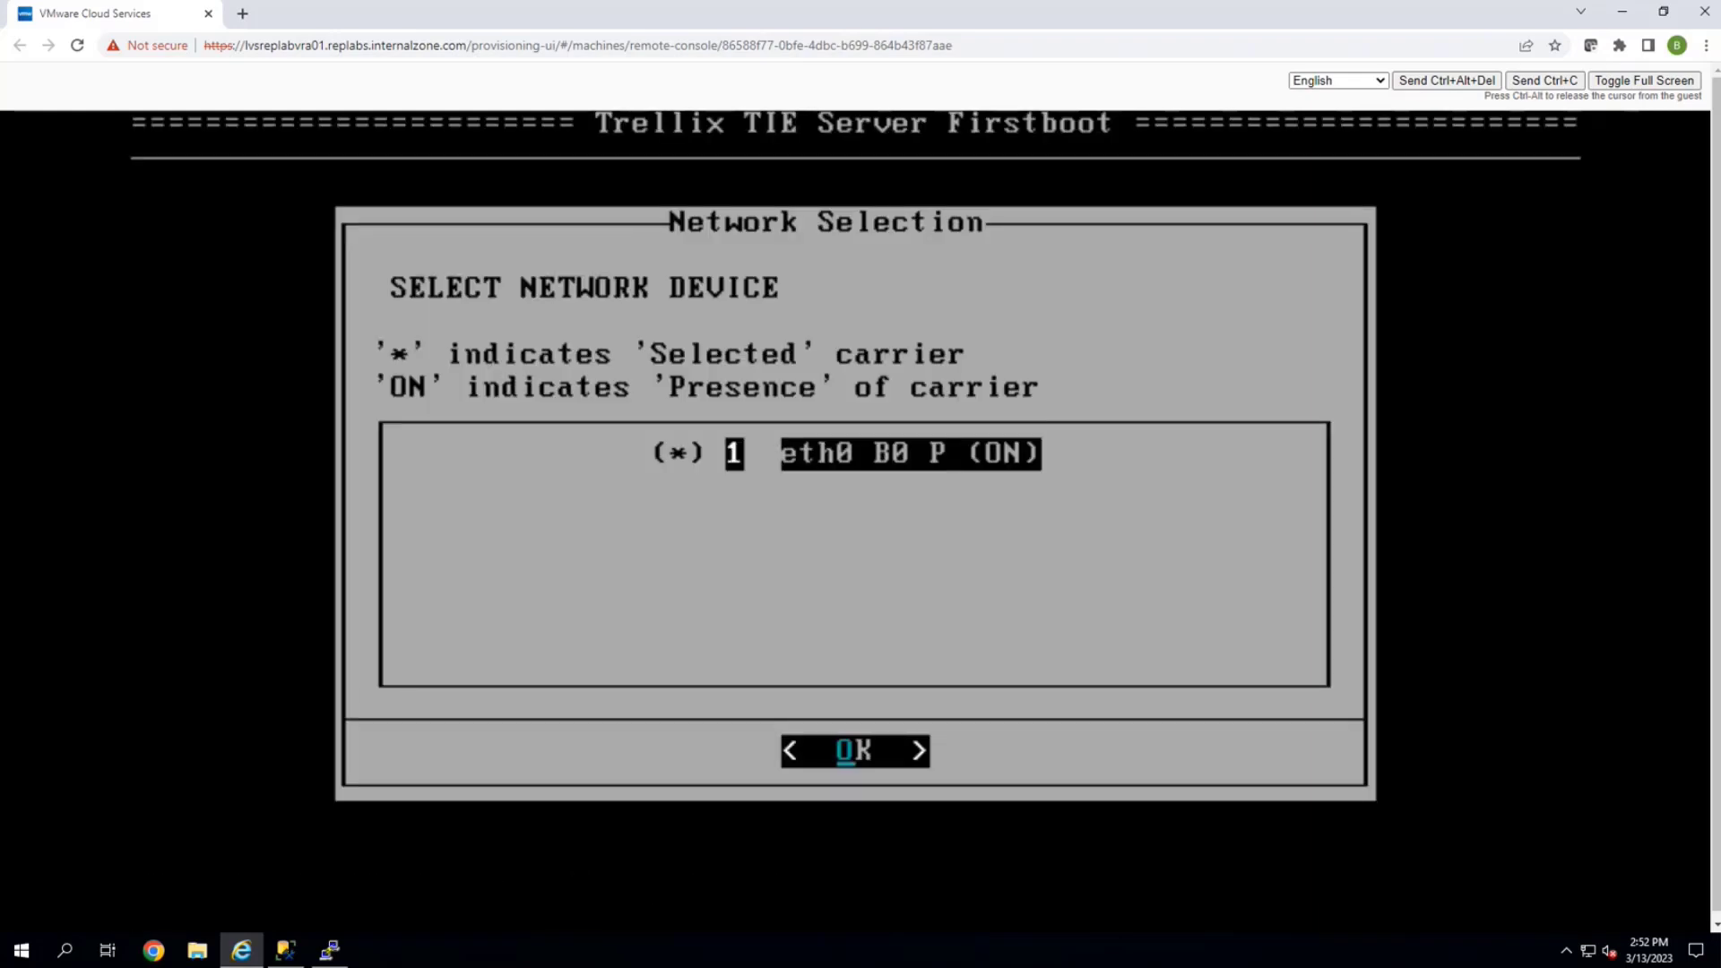
Accept the eth0 device and switch its IPv4 configuration from DHCP to Manual
key("Return")
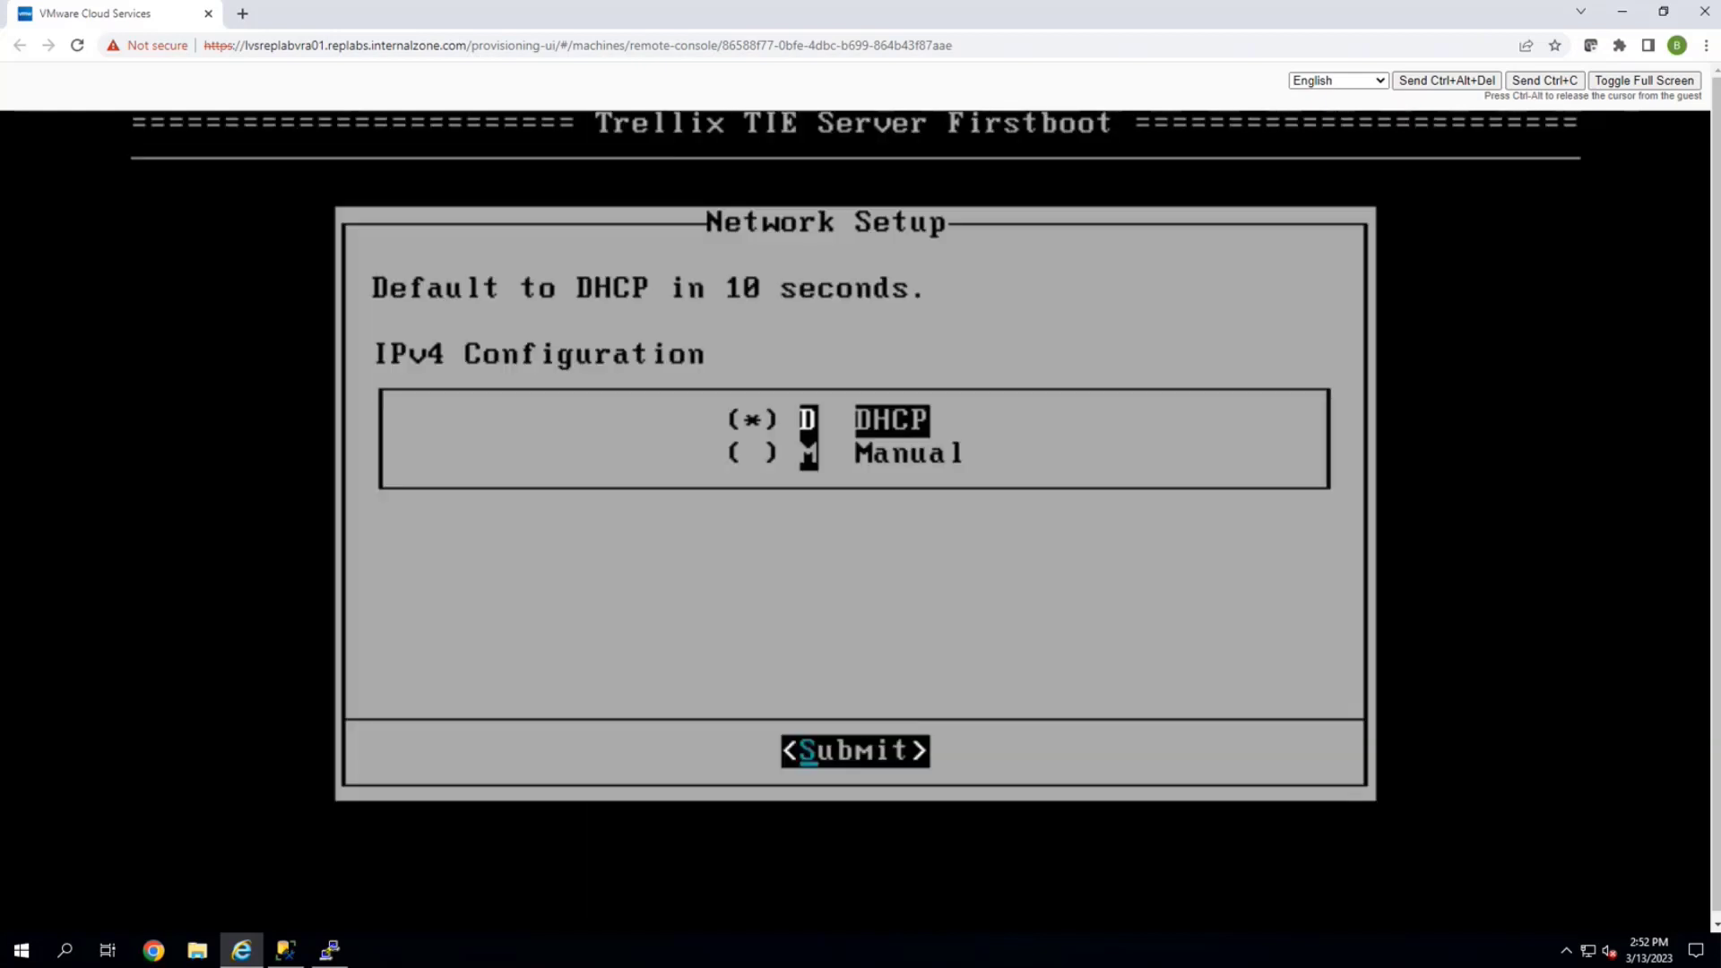
key("Down")
key("Up")
key("Down")
key("Up")
key("Down")
key("Up")
key("Down")
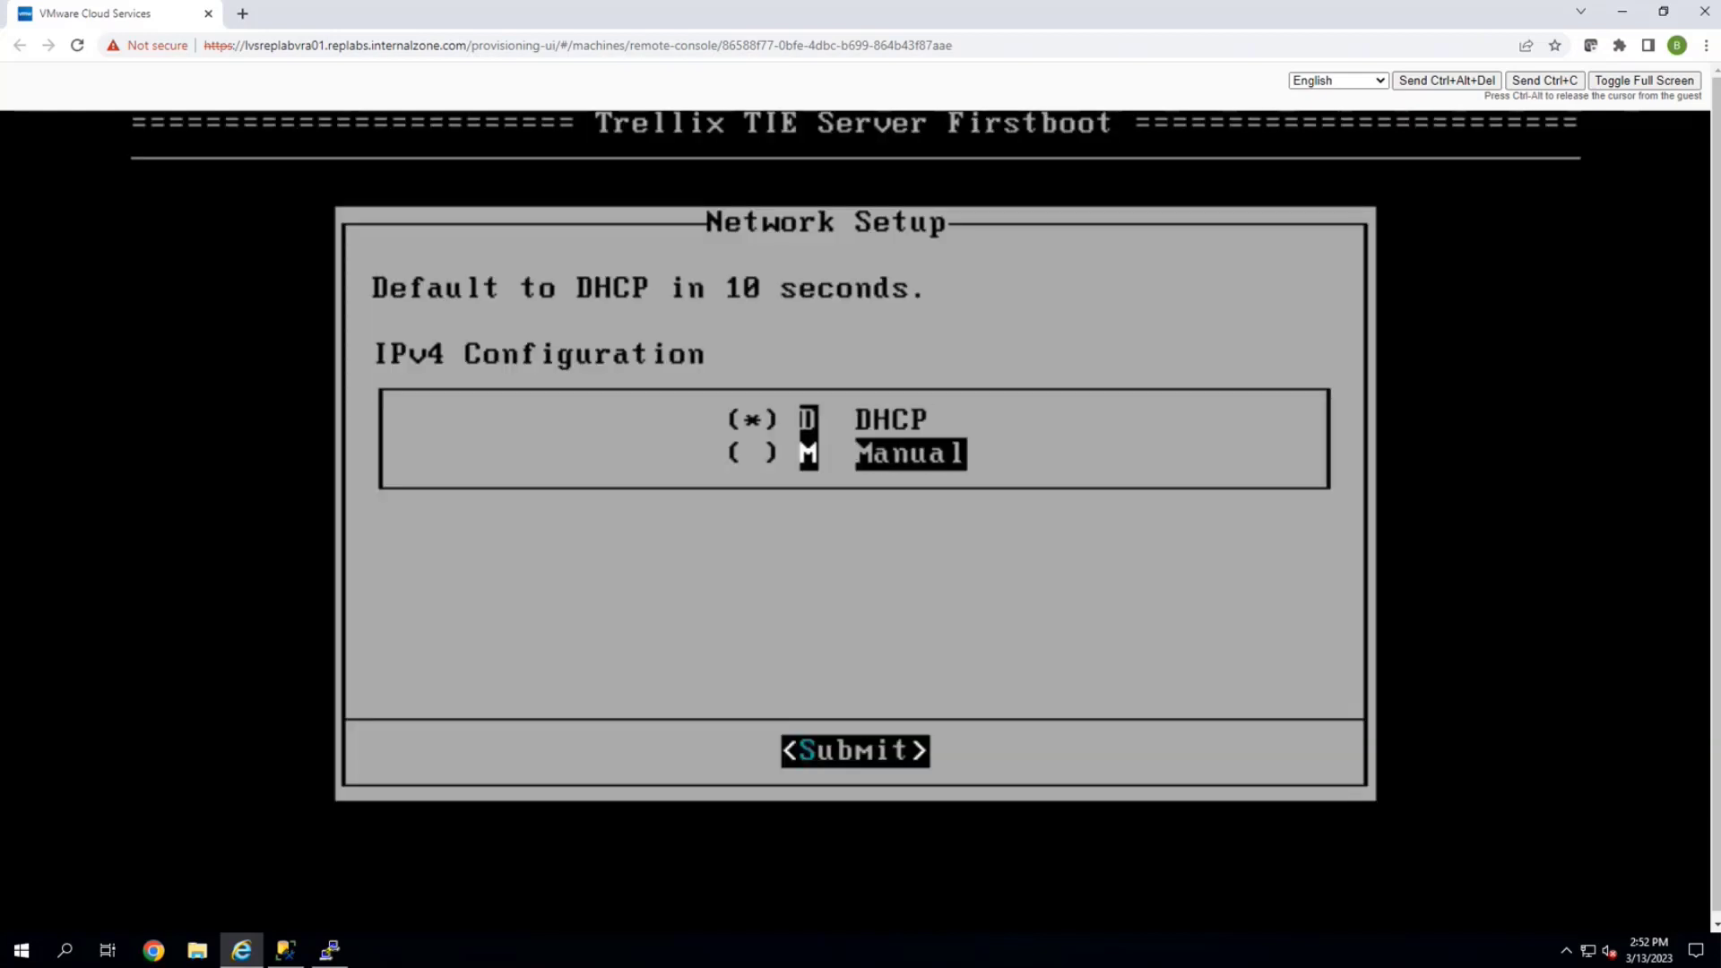
key("Up")
key("Down")
key("Up")
key("Down")
key("Up")
key("Down")
key("Up")
key("Down")
key("Up")
key("Down")
key("Up")
key("Down")
key("Up")
key("Down")
key("space")
key("Return")
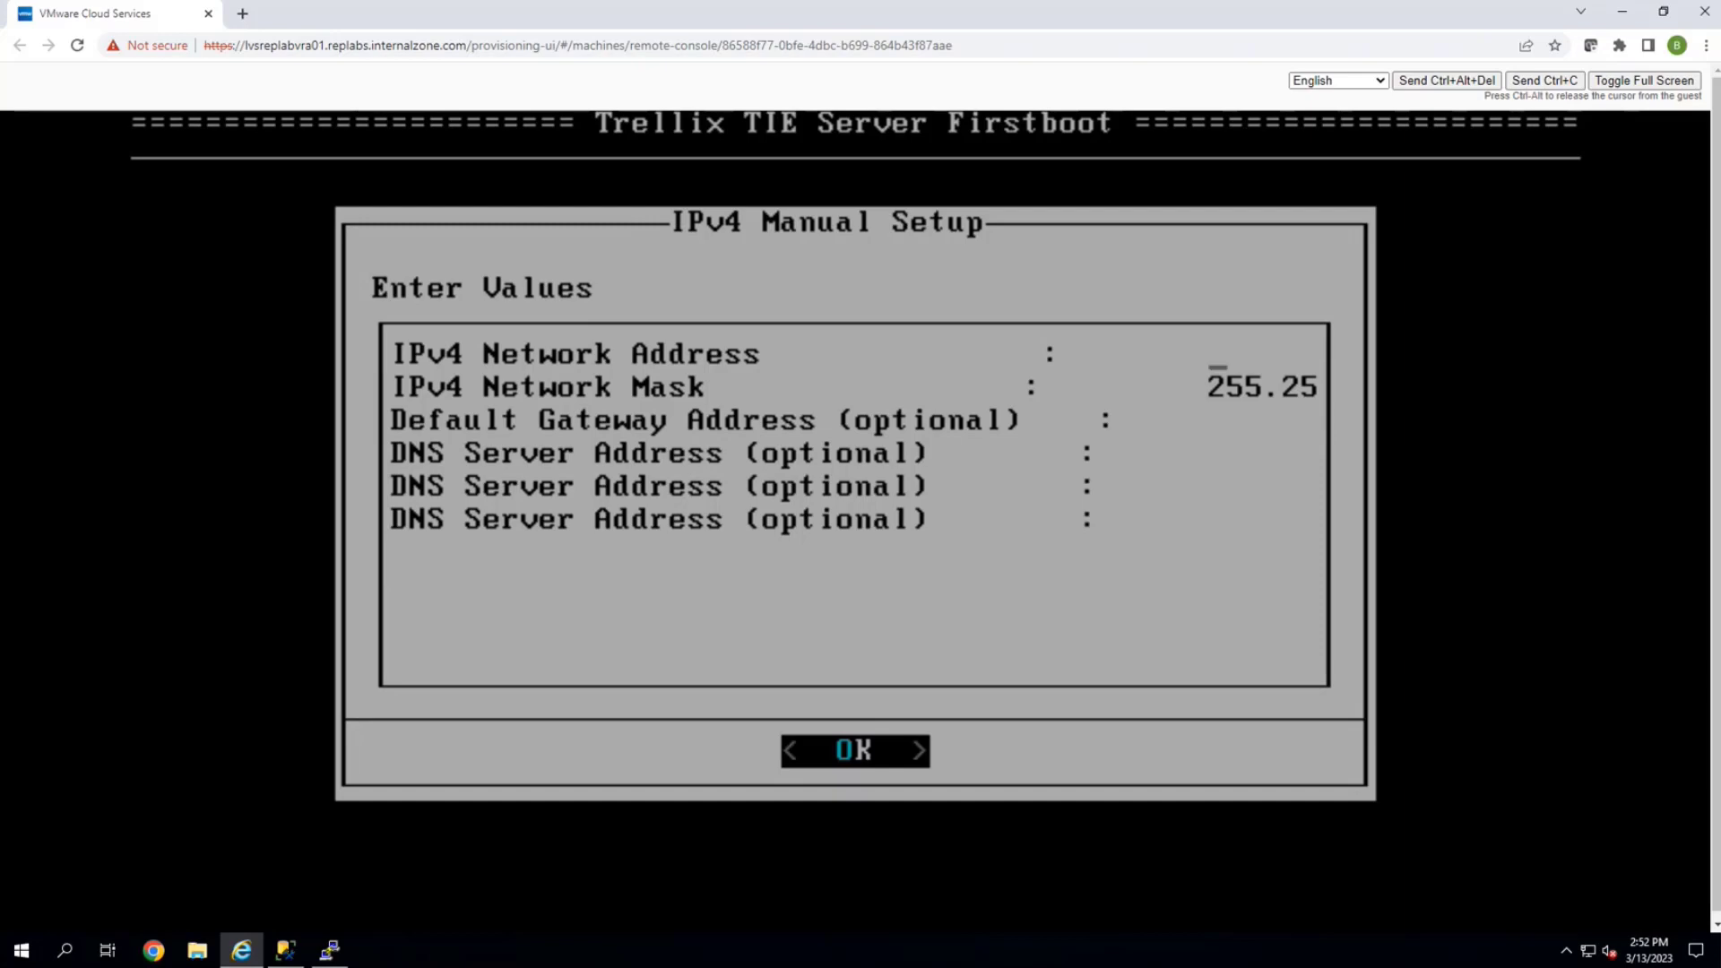
Enter IPv4 address 10.57.6.211 and network mask 255.255.254.0
type("10.57.6.211")
key("Down")
key("Delete")
key("Delete")
key("Delete")
key("Delete")
key("Delete")
key("Delete")
key("Delete")
key("Delete")
key("Delete")
key("Delete")
key("Delete")
key("Delete")
key("Delete")
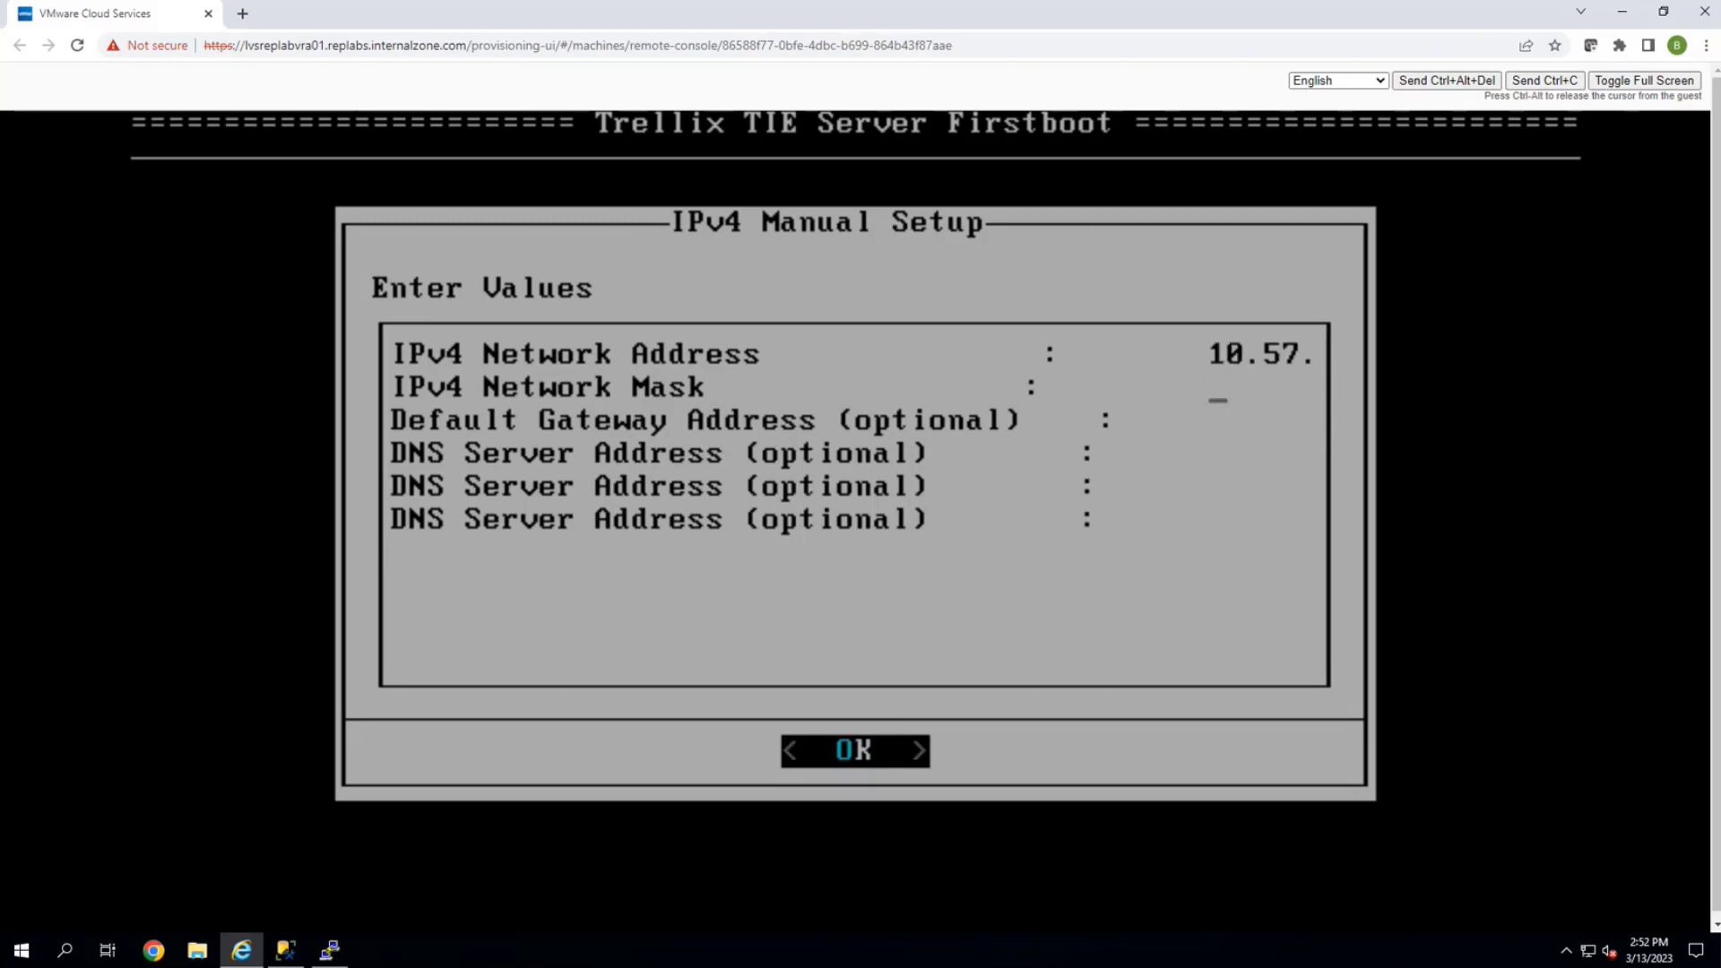
type("255.255.254")
type(".0")
key("Down")
Set default gateway 10.57.6.1 and first DNS server 10.57.6.42
type("1")
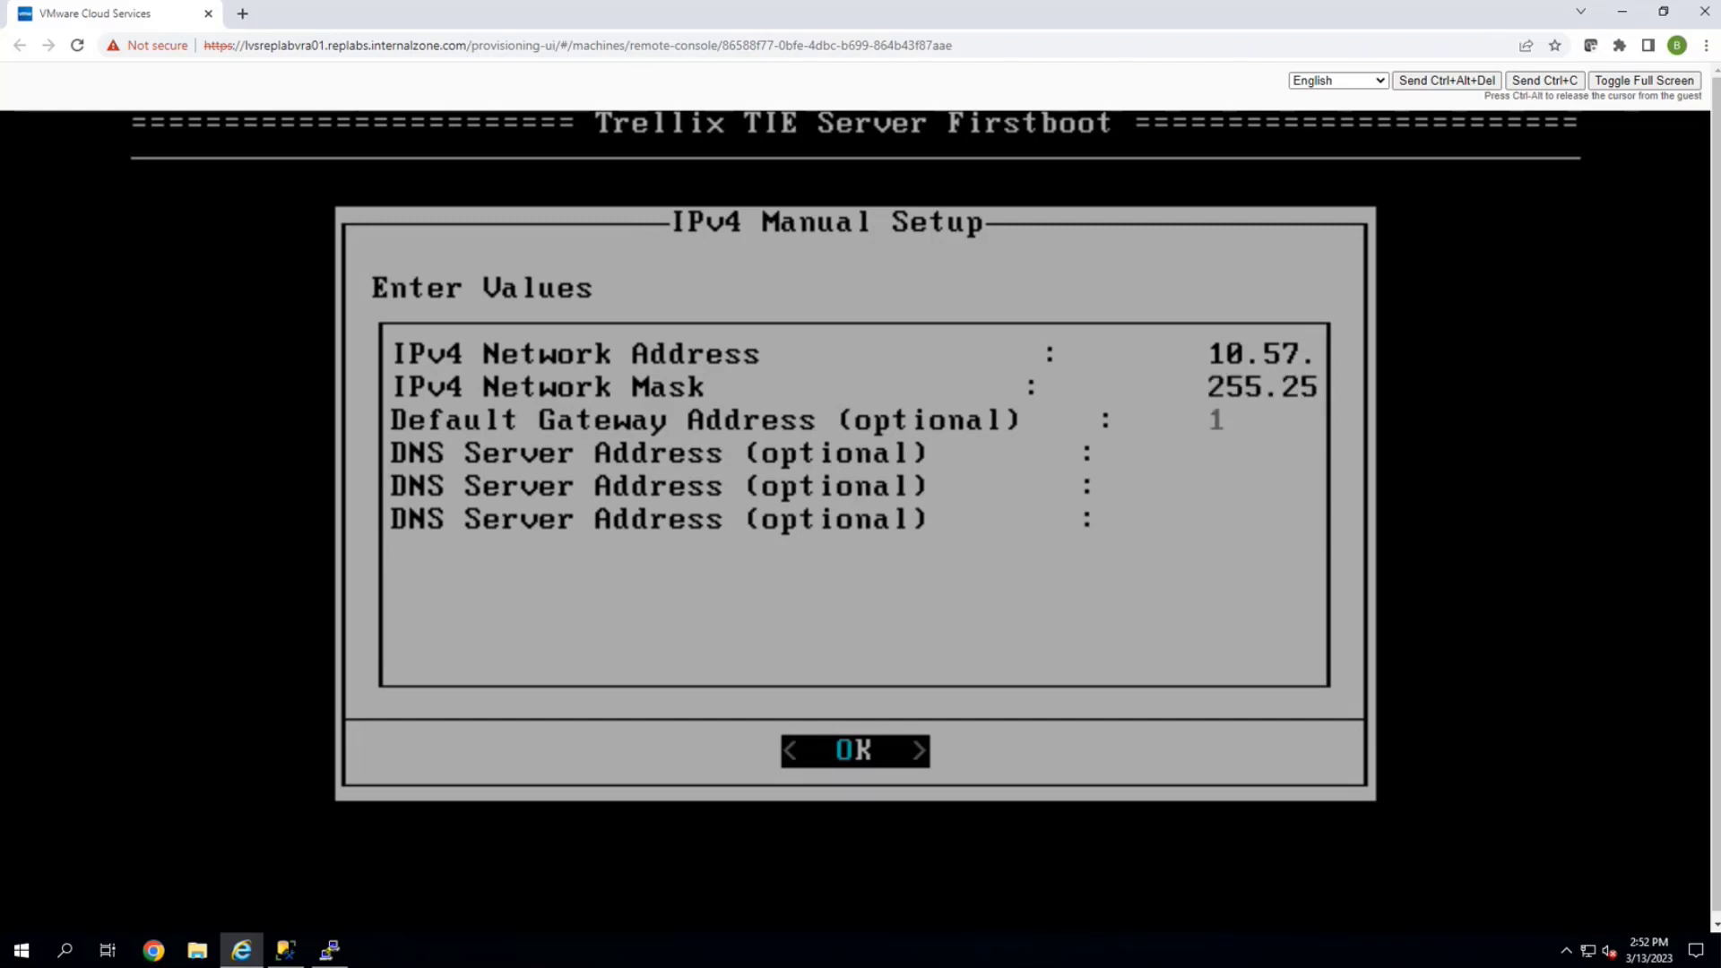
type("0.57.6.1")
key("Down")
type("10.57.6")
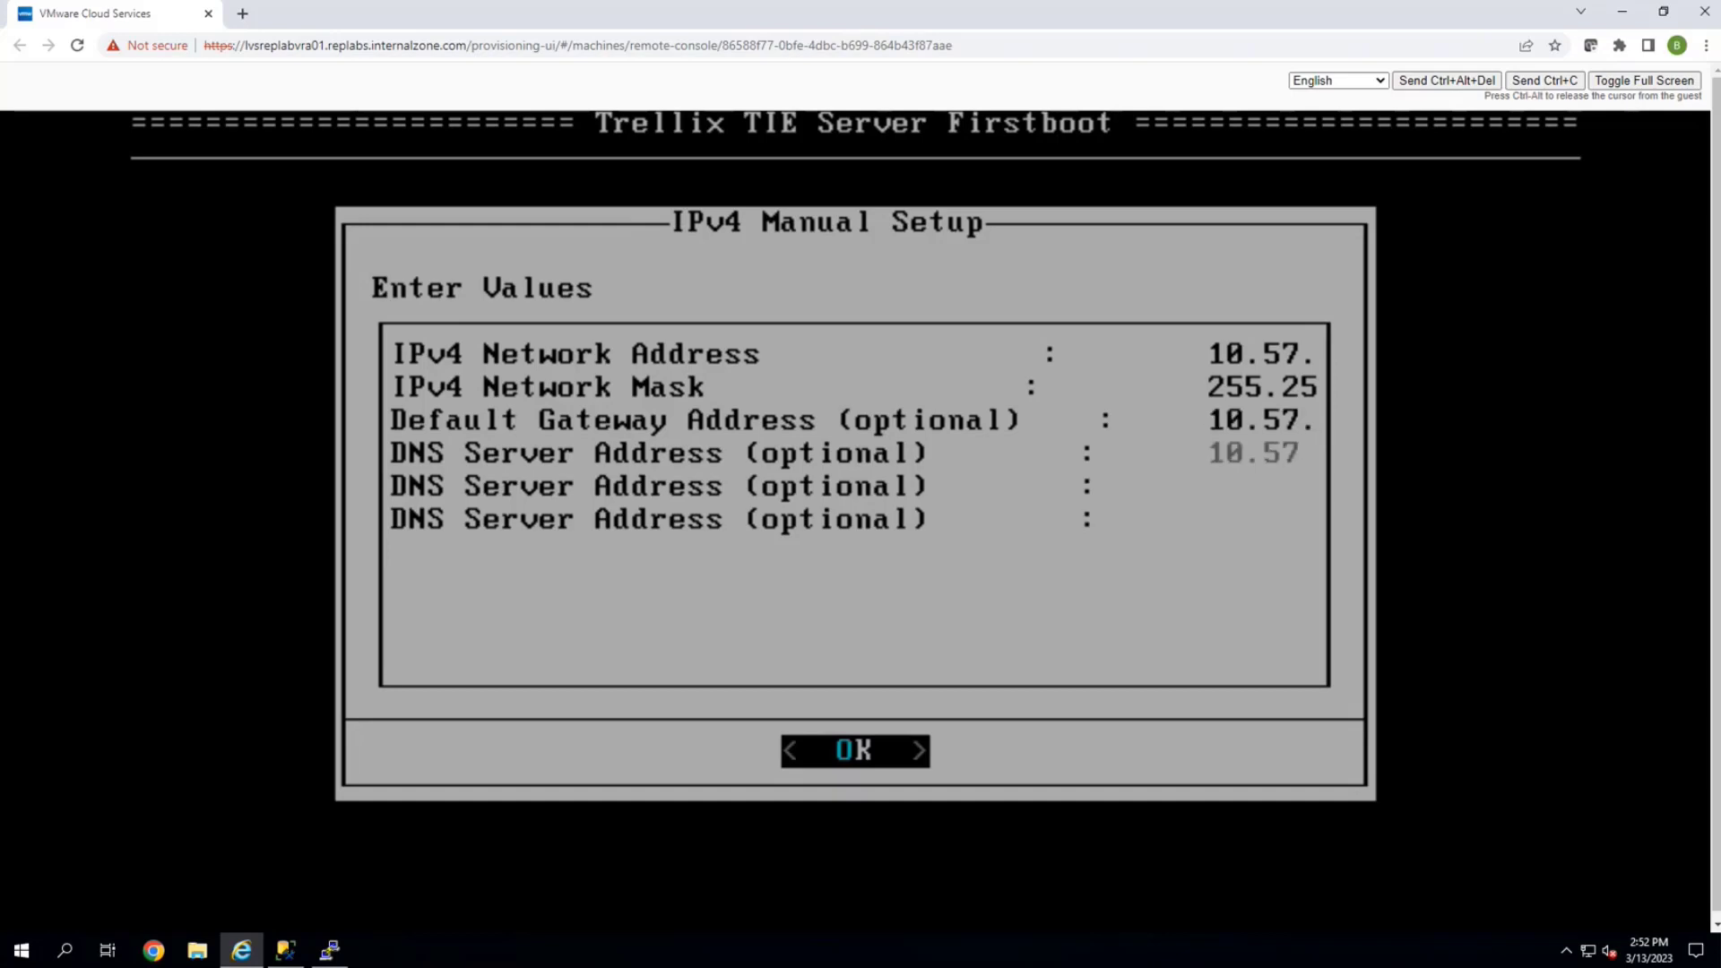
type(".42")
key("Down")
key("Up")
key("Up")
key("Right")
key("Right")
key("Right")
key("Right")
key("Right")
key("Right")
key("Right")
key("Right")
key("Right")
key("Left")
key("Left")
key("Left")
key("Left")
key("Left")
key("Left")
key("Left")
key("Left")
key("Left")
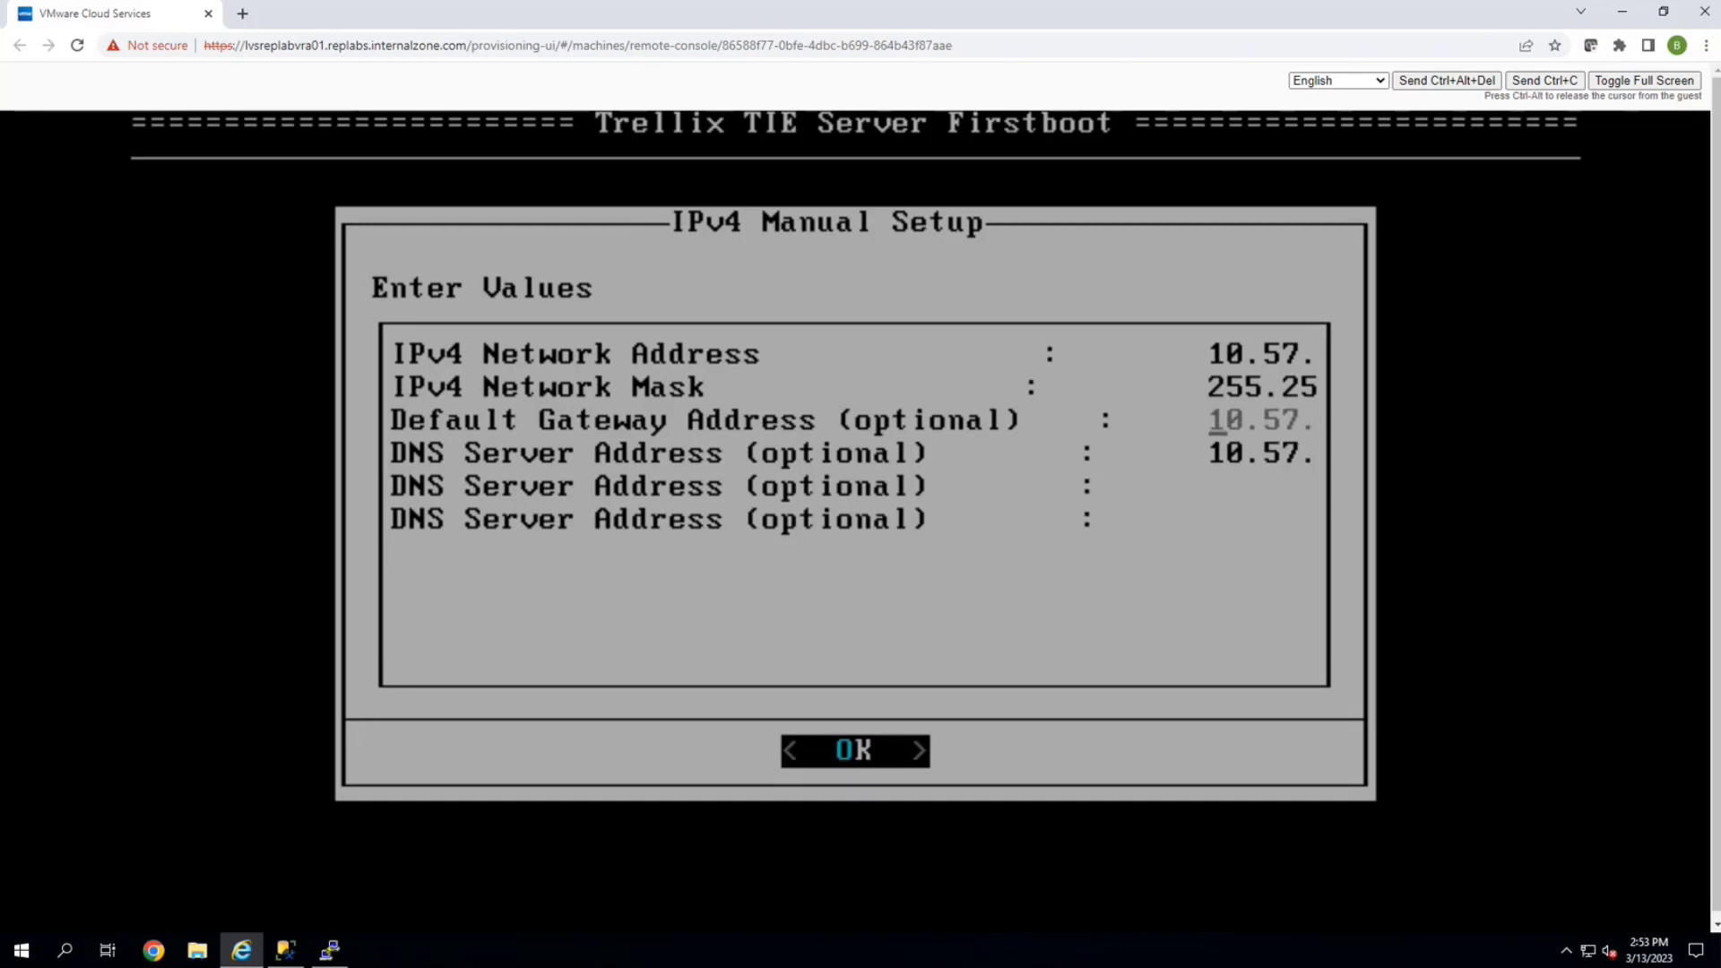
key("Down")
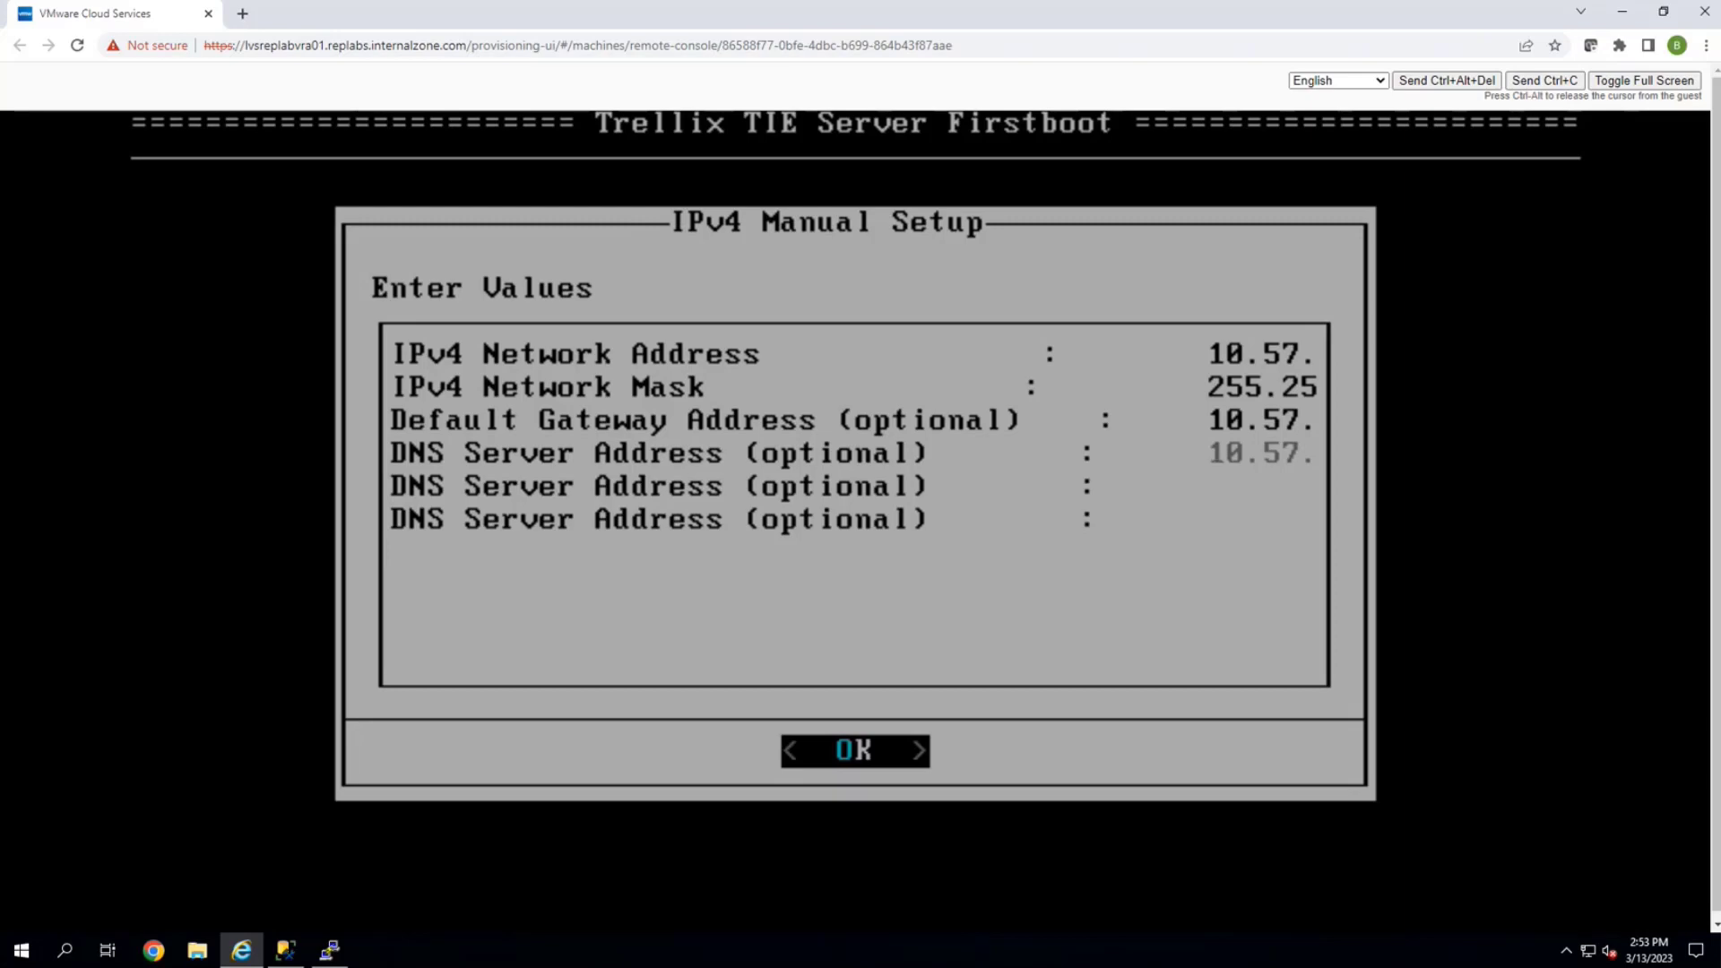
Confirm the manual network settings and check the hostname reads tieserver
key("Return")
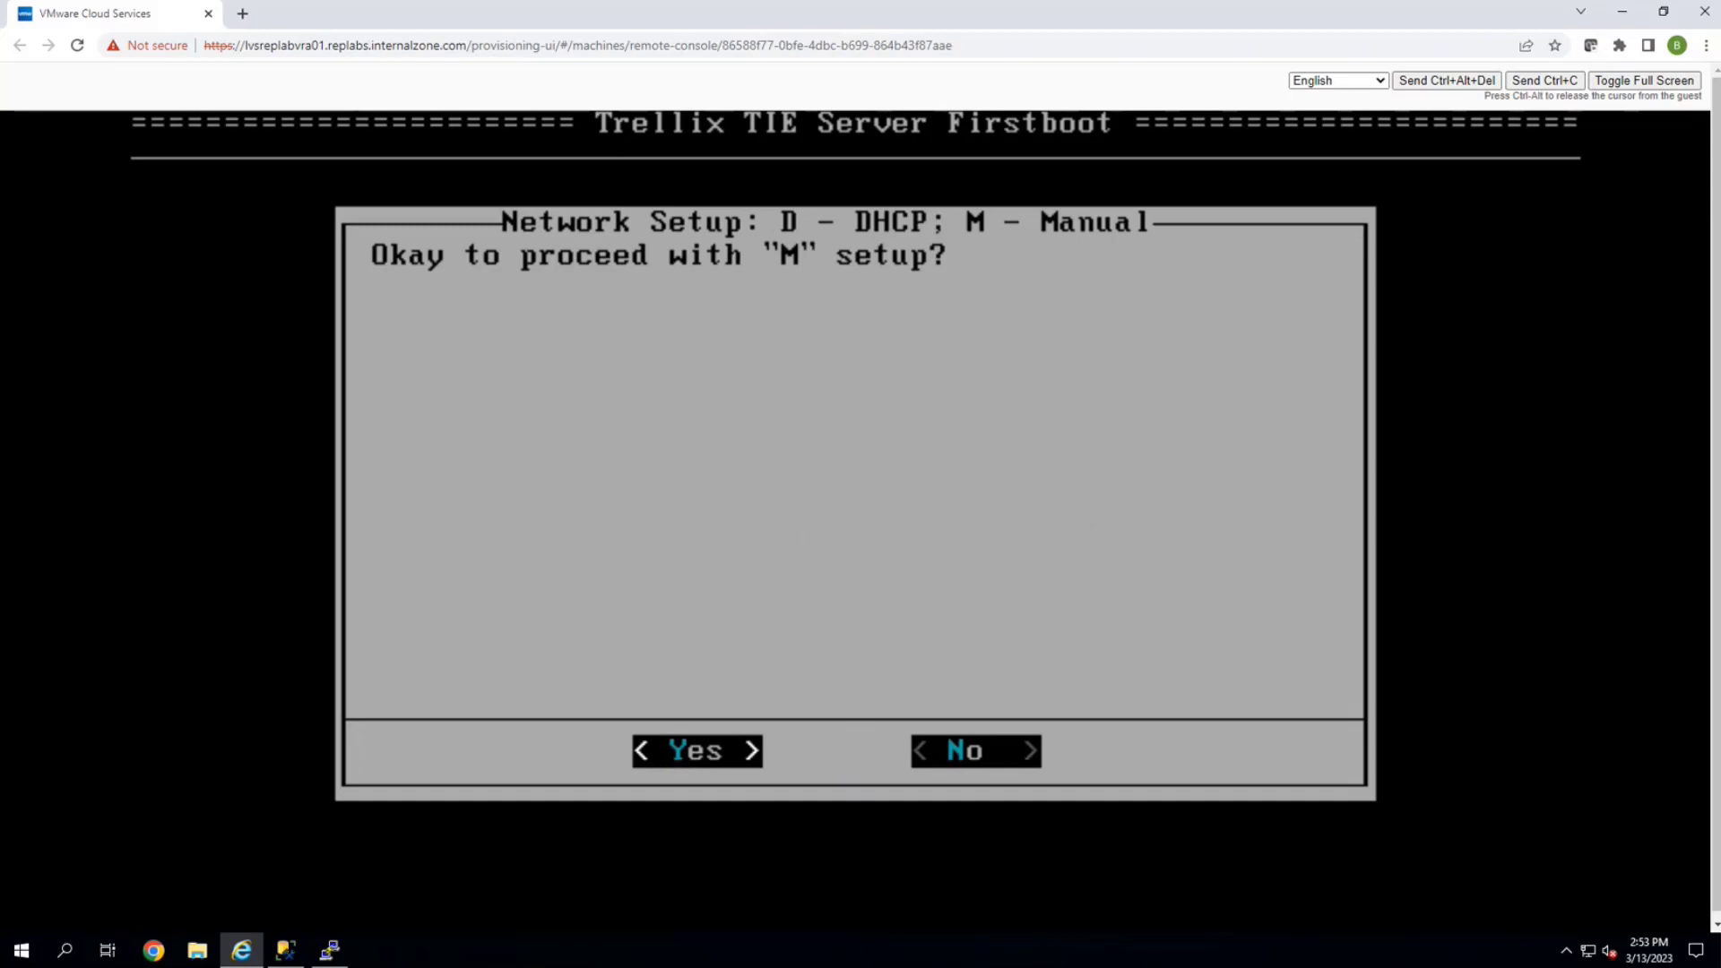
key("Return")
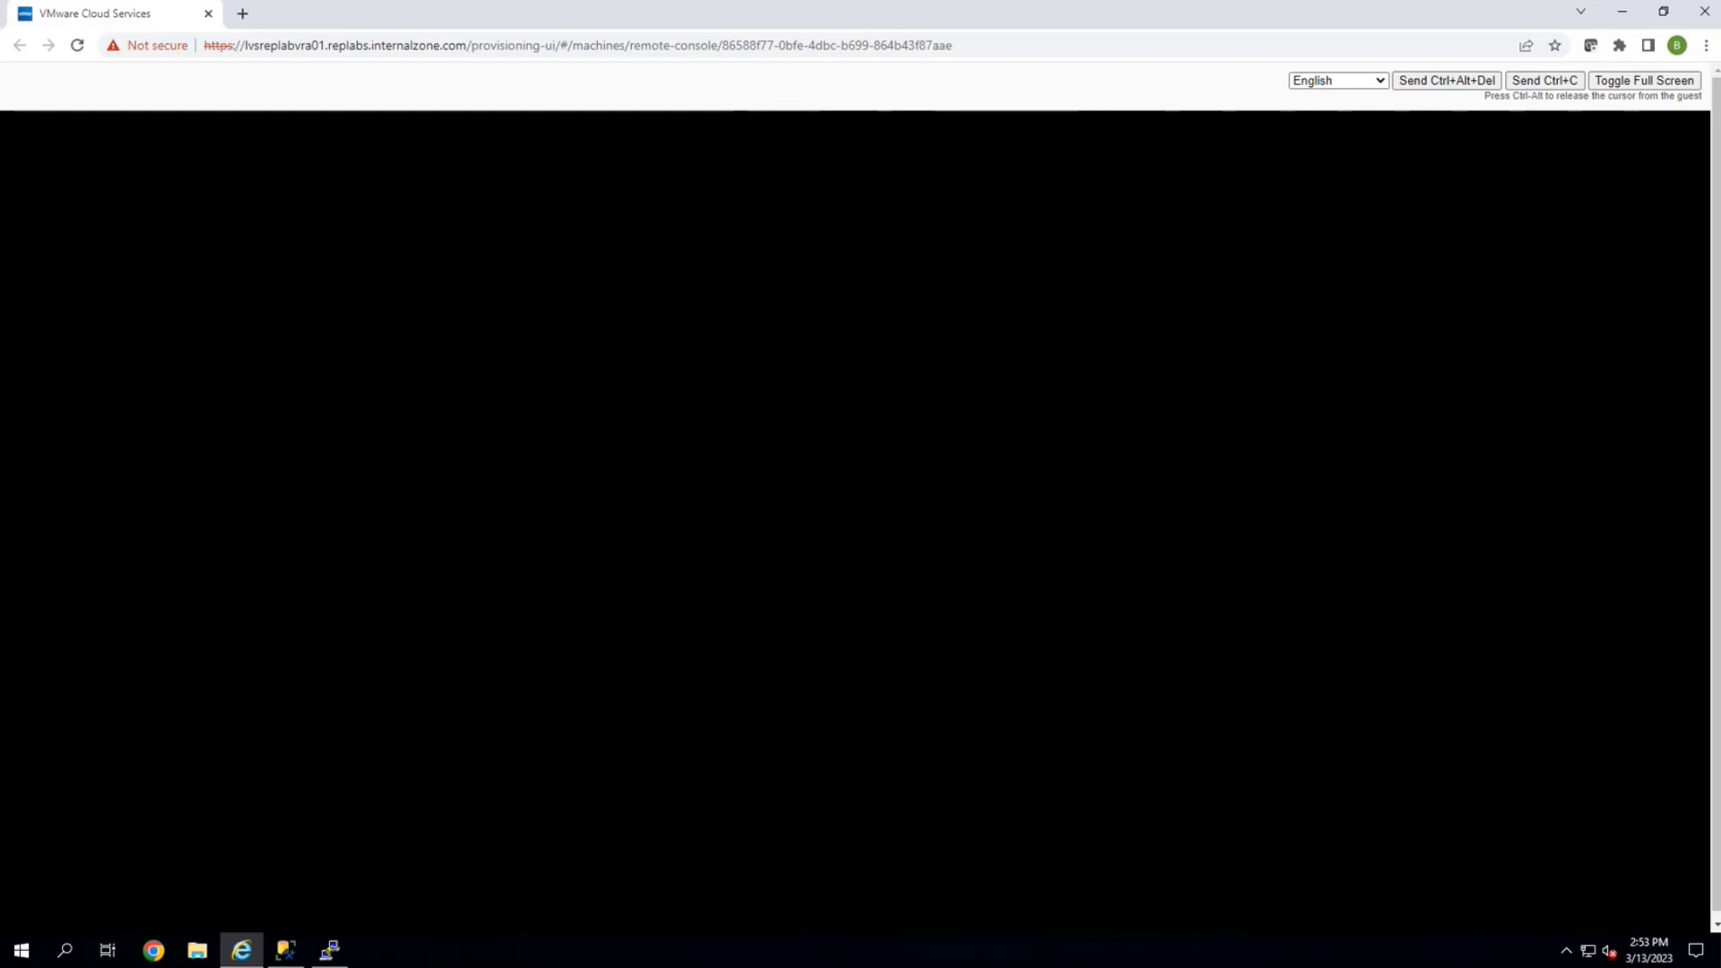
key("Left")
key("Right")
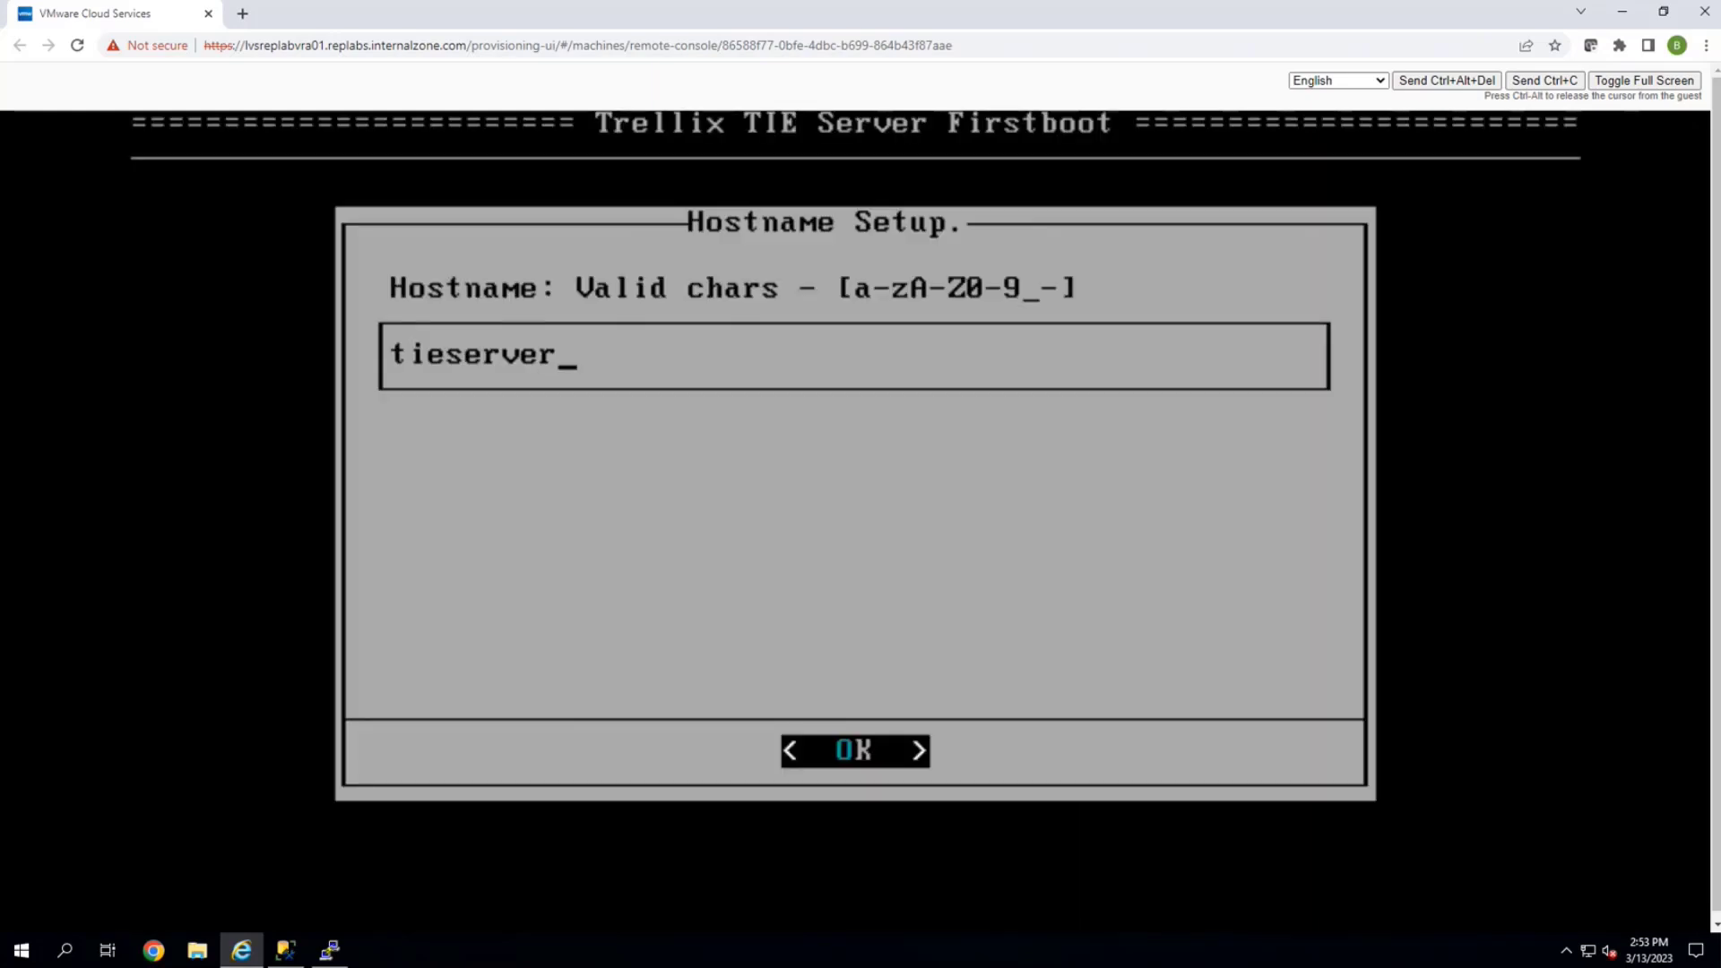
key("Left")
key("Right")
key("Left")
key("Right")
key("Left")
key("Left")
key("Home")
key("Right")
key("Right")
key("Right")
key("Right")
Accept hostname tieserver and clear the three default pool.ntp.org time servers
key("Return")
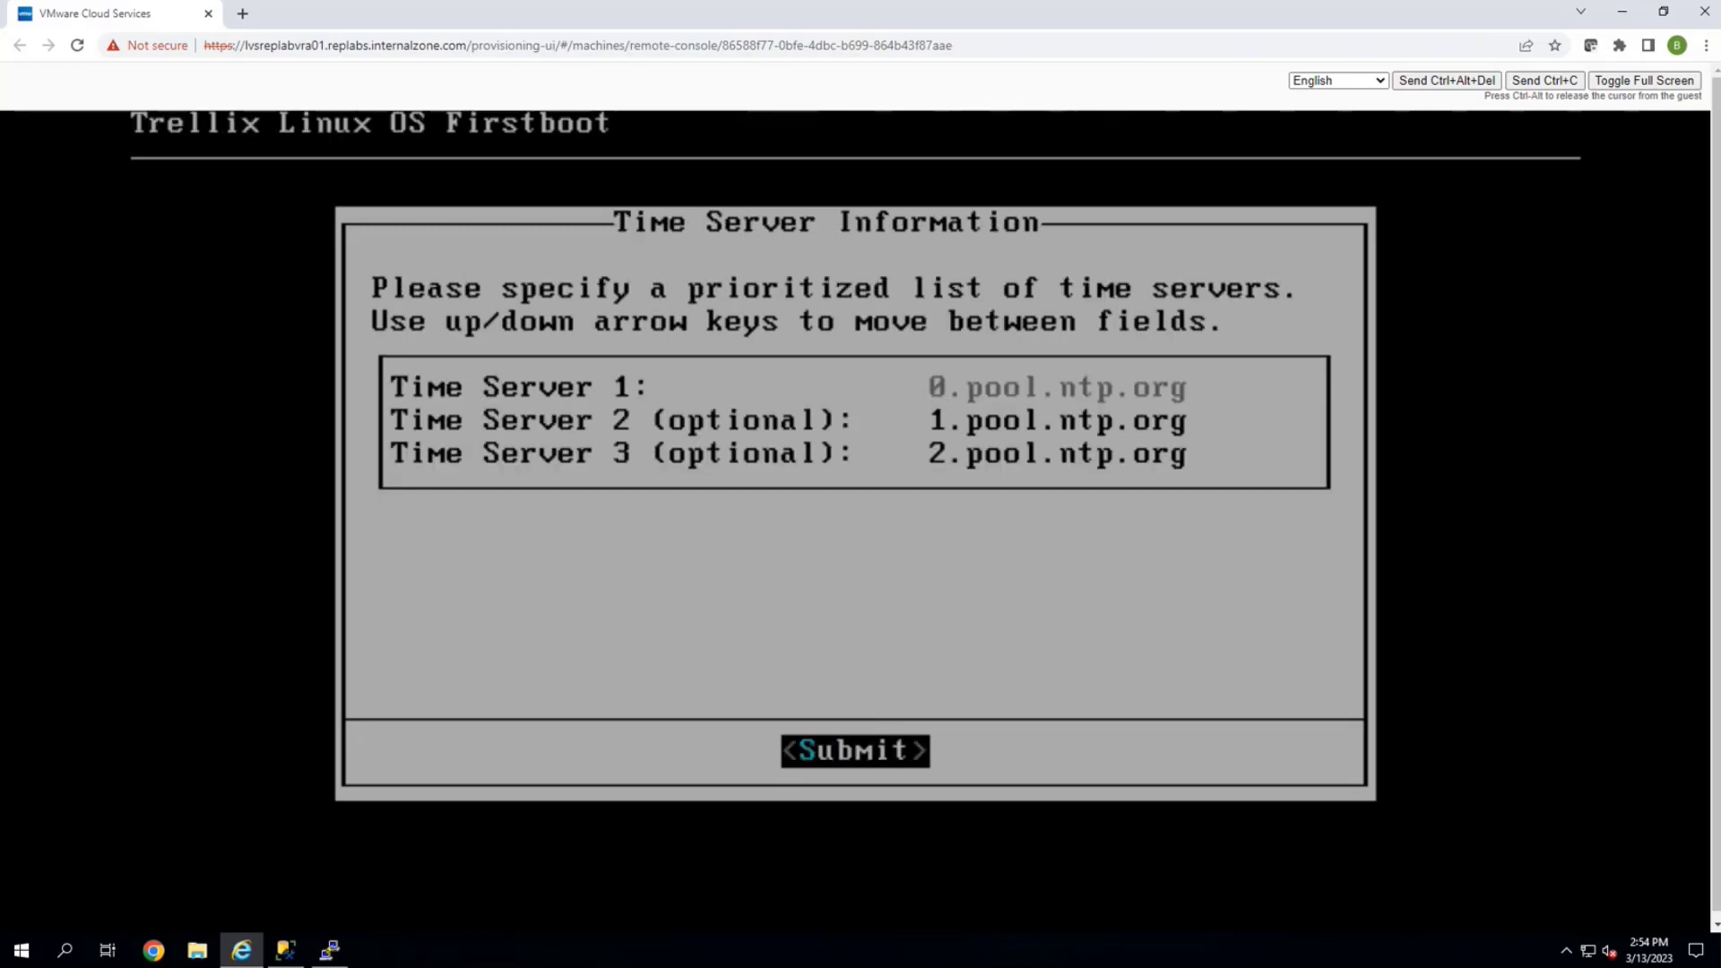
key("Down")
key("Down")
key("Delete")
key("Delete")
key("Delete")
key("Delete")
key("Delete")
key("Delete")
key("Delete")
key("Delete")
key("Delete")
key("Delete")
key("Delete")
key("Delete")
key("Delete")
key("Delete")
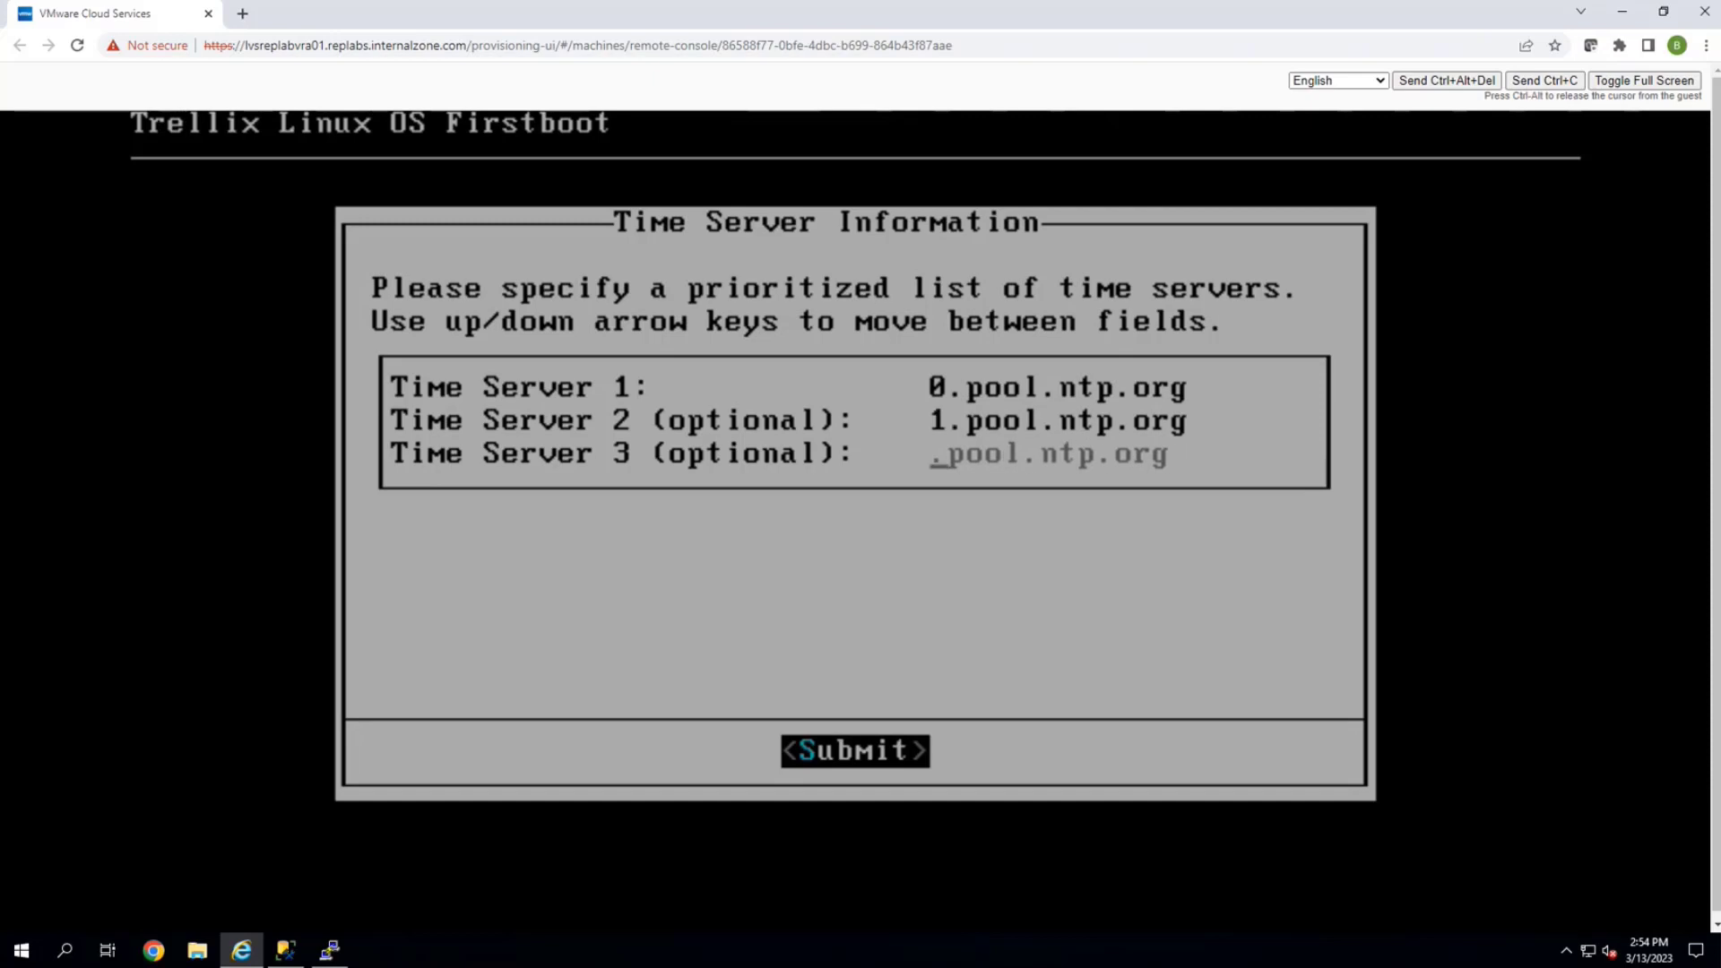
key("Up")
key("Delete")
key("Delete")
key("Delete")
key("Delete")
key("Delete")
key("Delete")
key("Delete")
key("Delete")
key("Delete")
key("Delete")
key("Delete")
key("Delete")
key("Delete")
key("Delete")
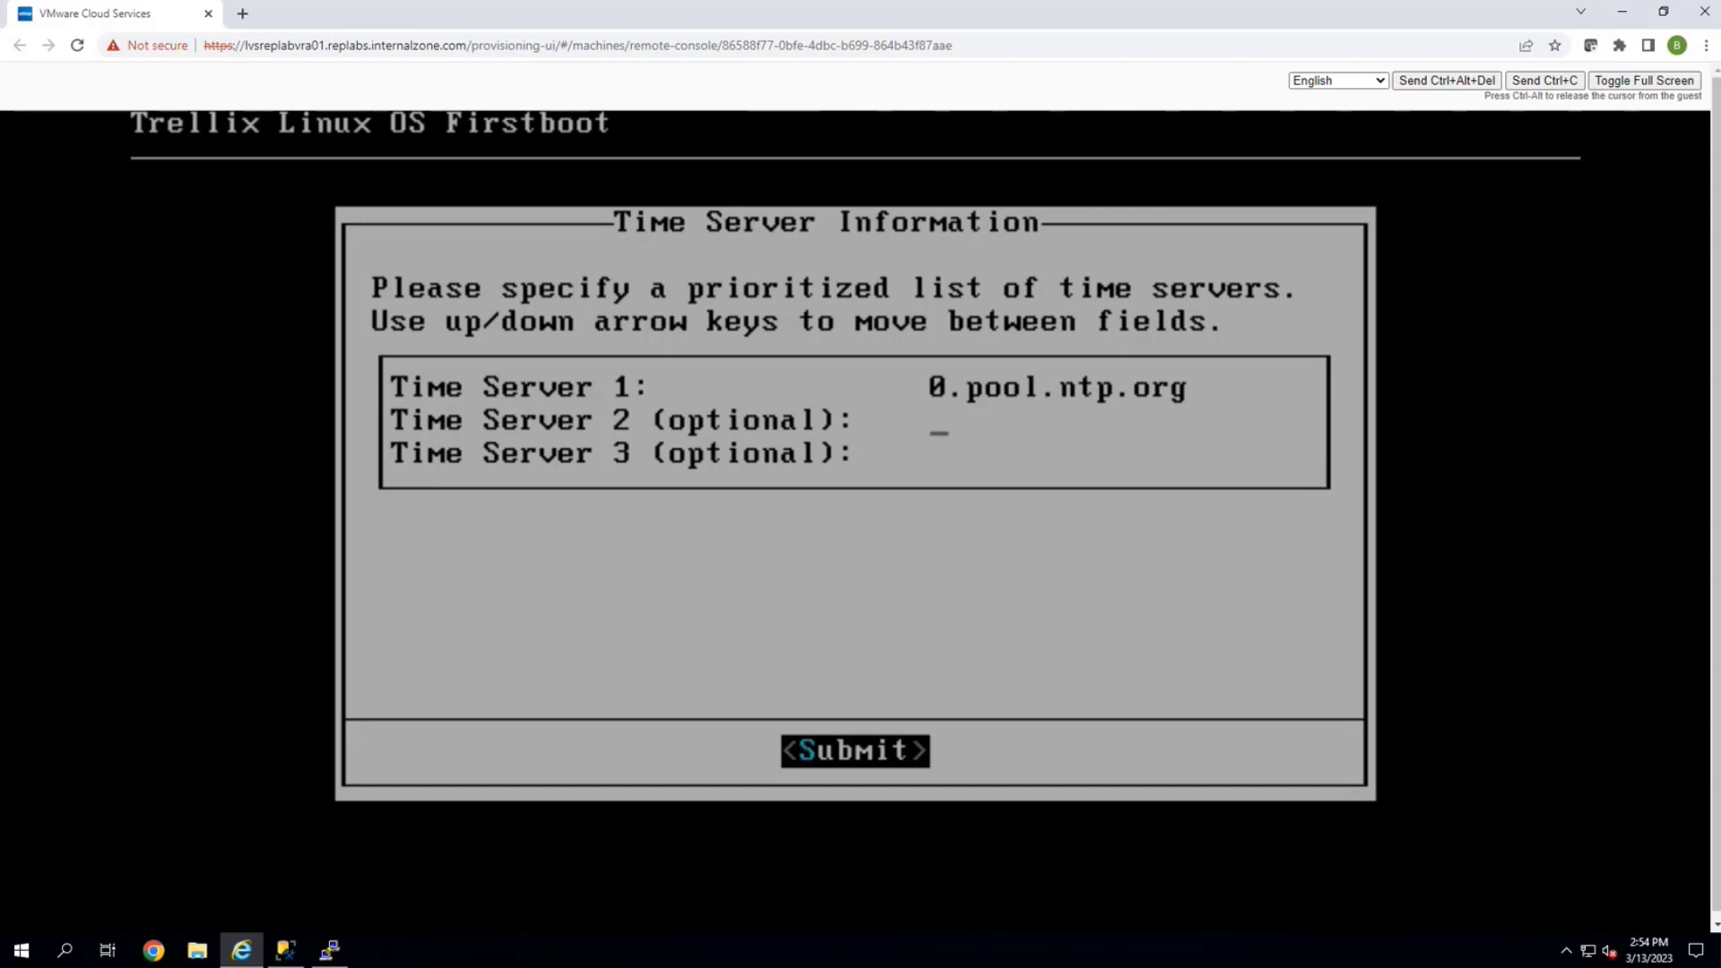
key("Up")
key("Delete")
key("Delete")
key("Delete")
key("Delete")
key("Delete")
key("Delete")
key("Delete")
key("Delete")
key("Delete")
key("Delete")
key("Delete")
key("Delete")
key("Delete")
key("Delete")
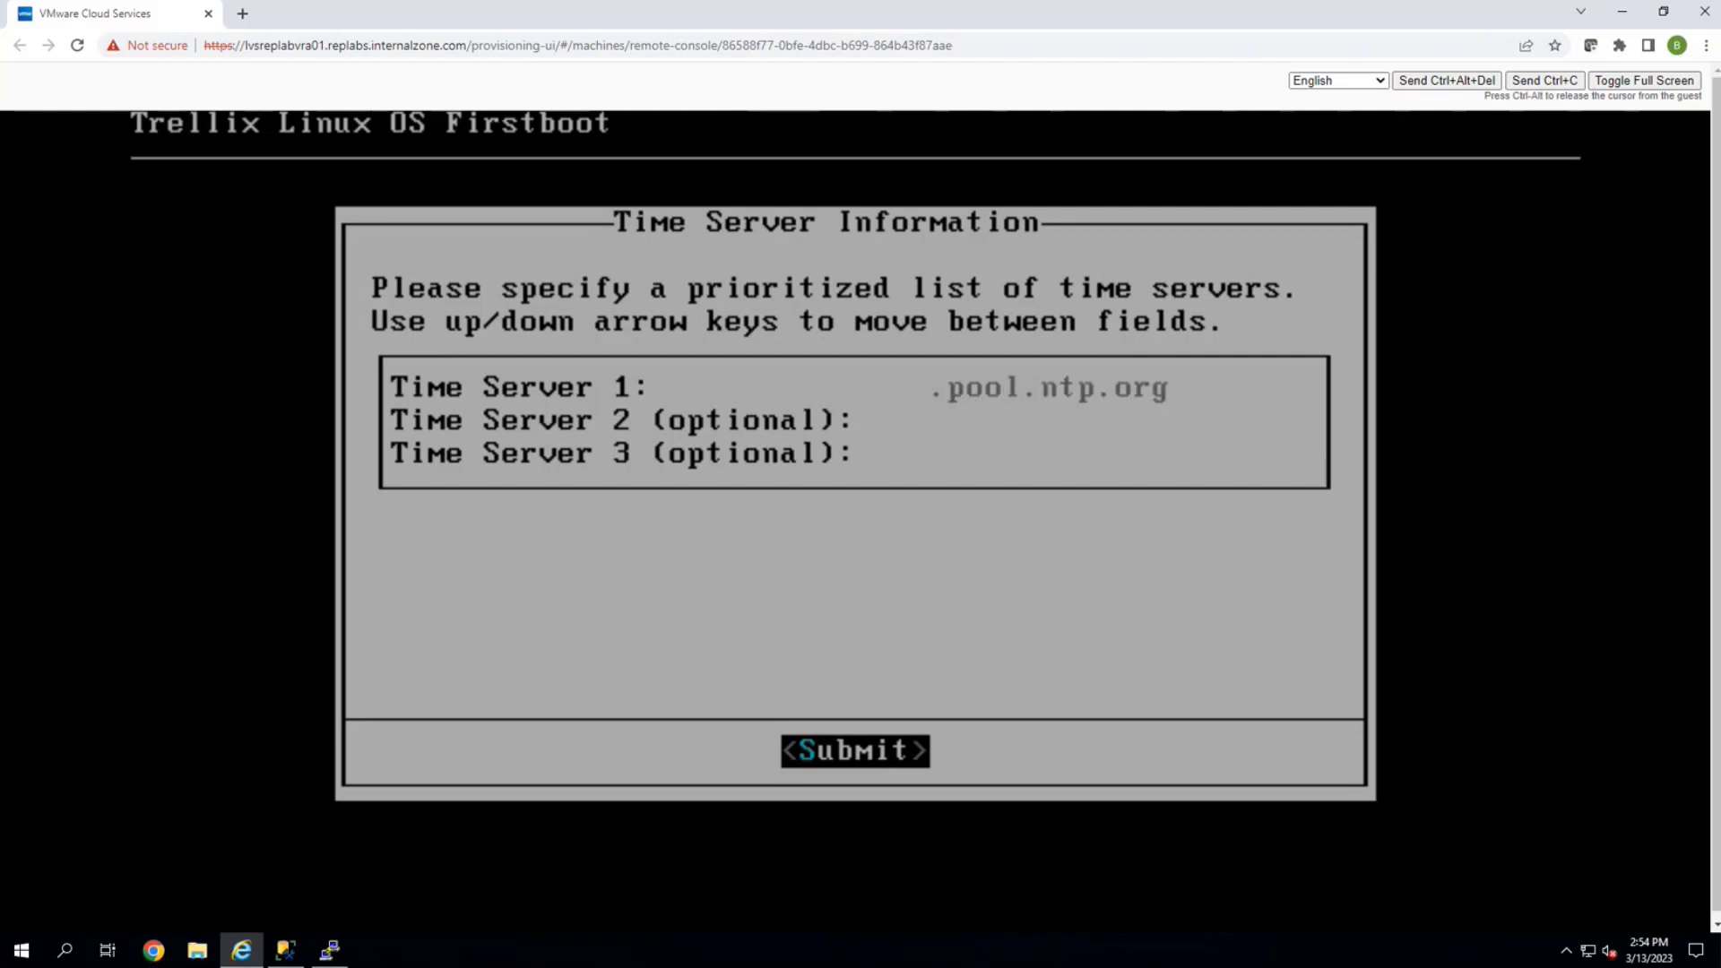
Set 10.57.6.42 as the only time server and submit it
type("10")
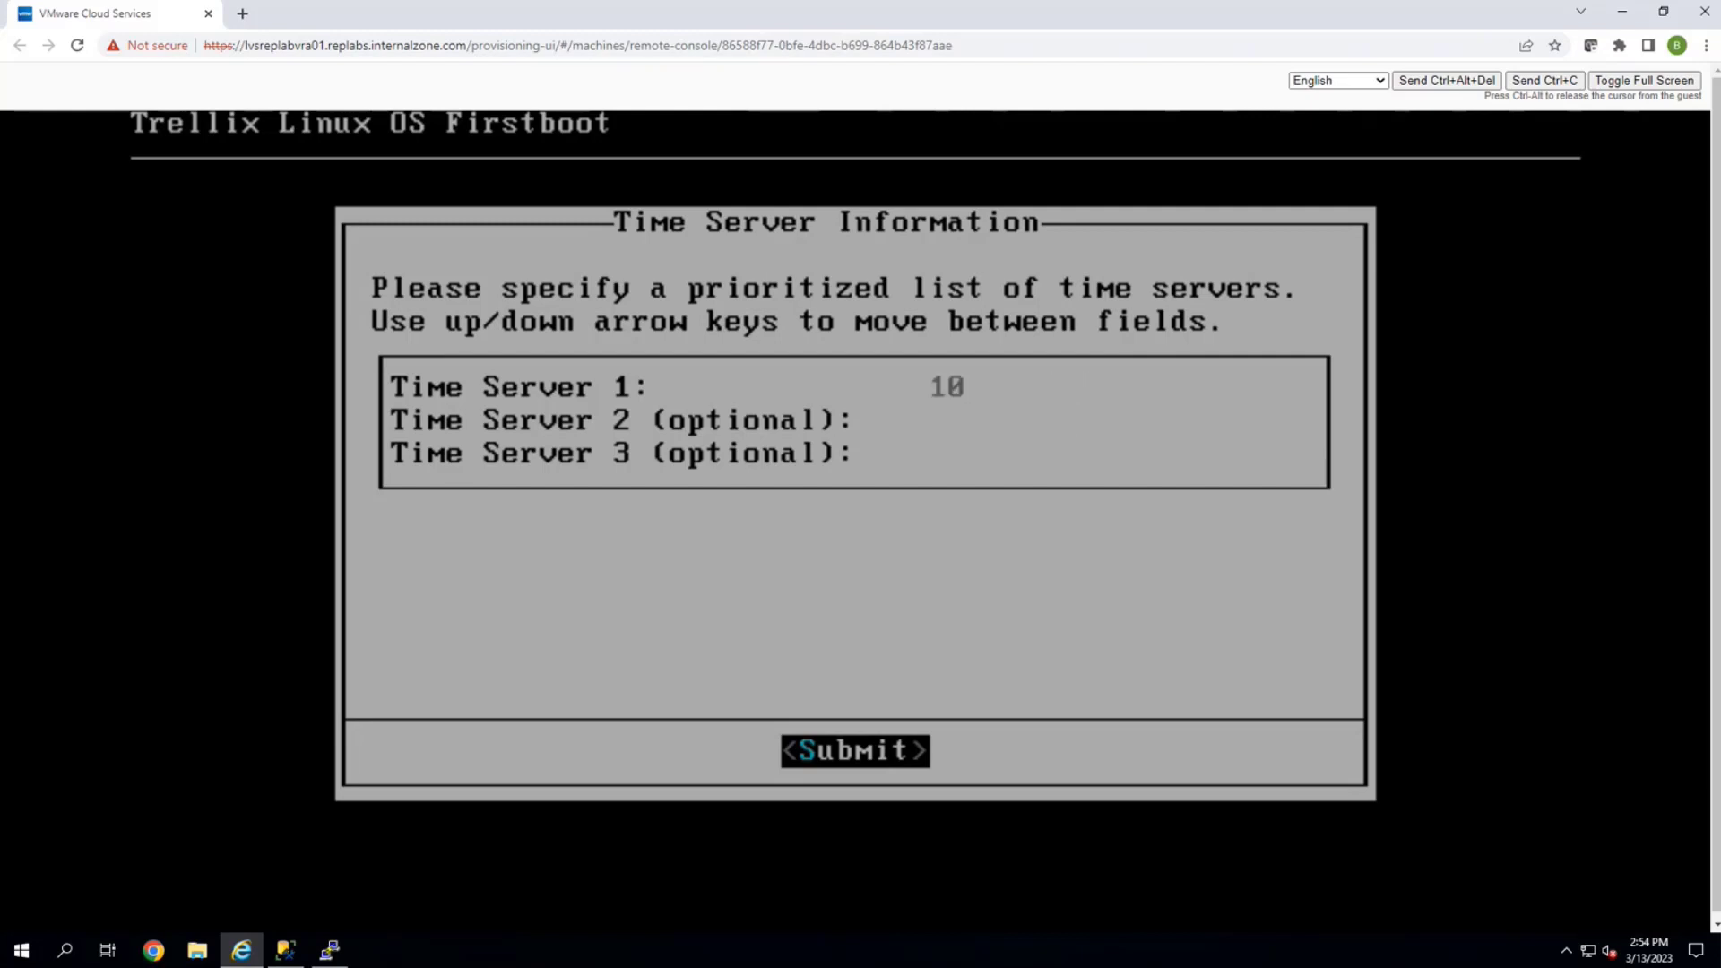
type(".57.6.42")
key("Down")
key("Up")
key("Down")
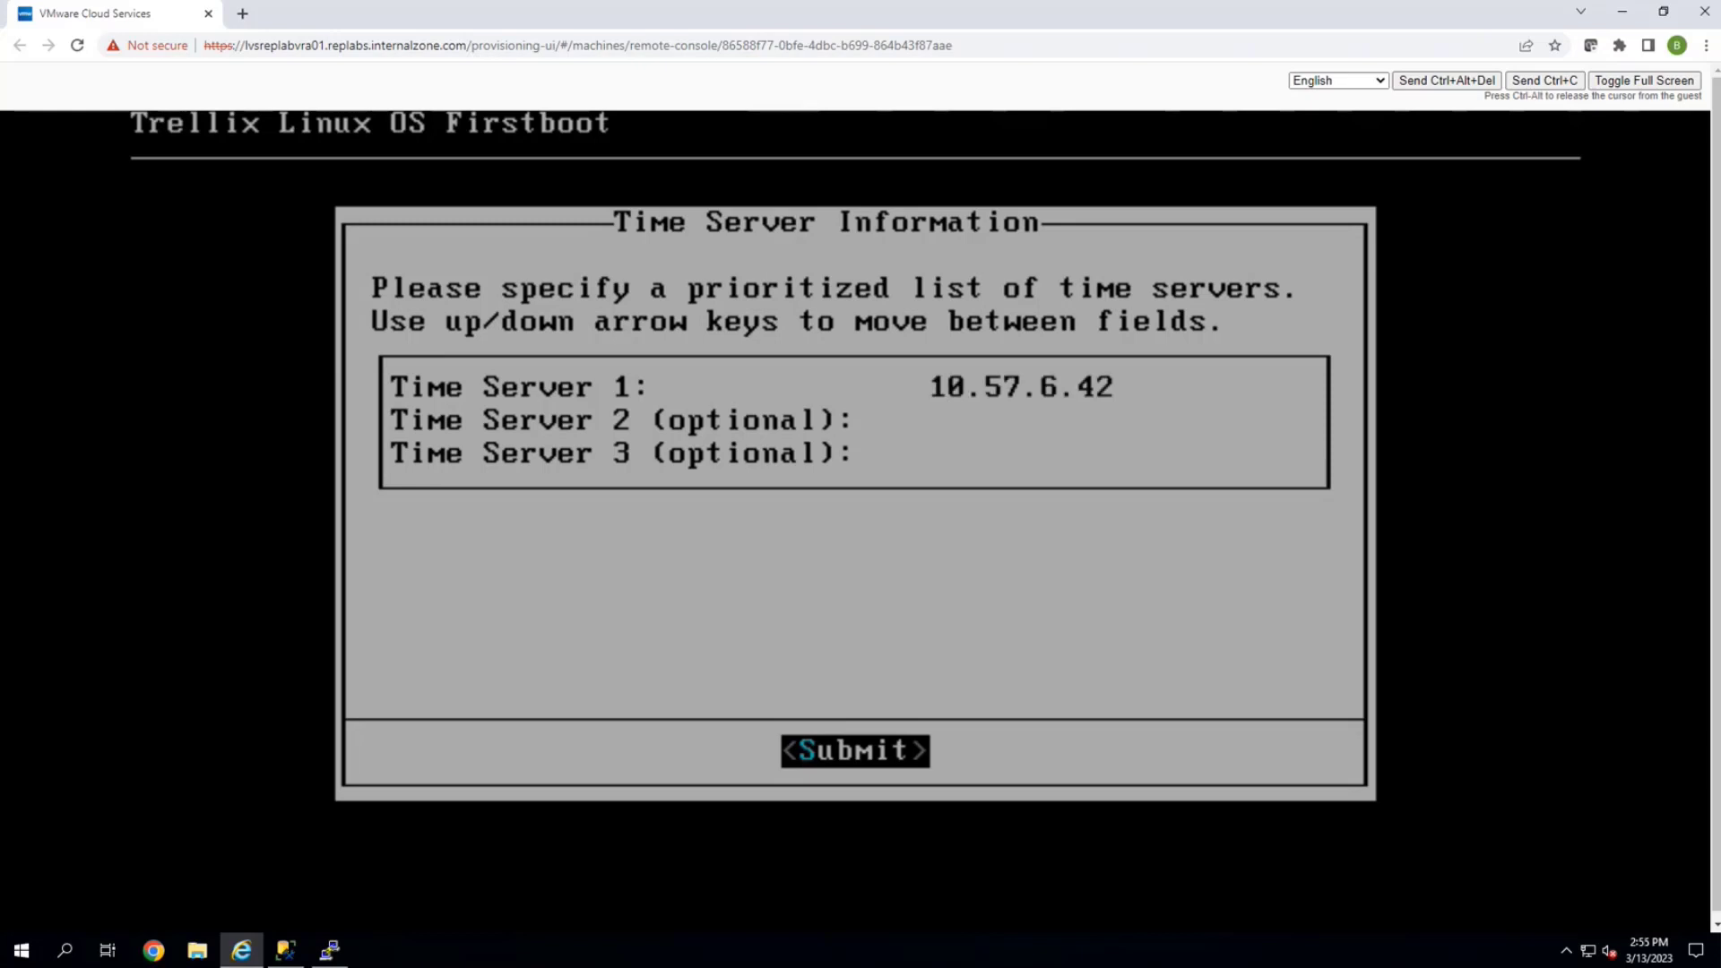
key("Up")
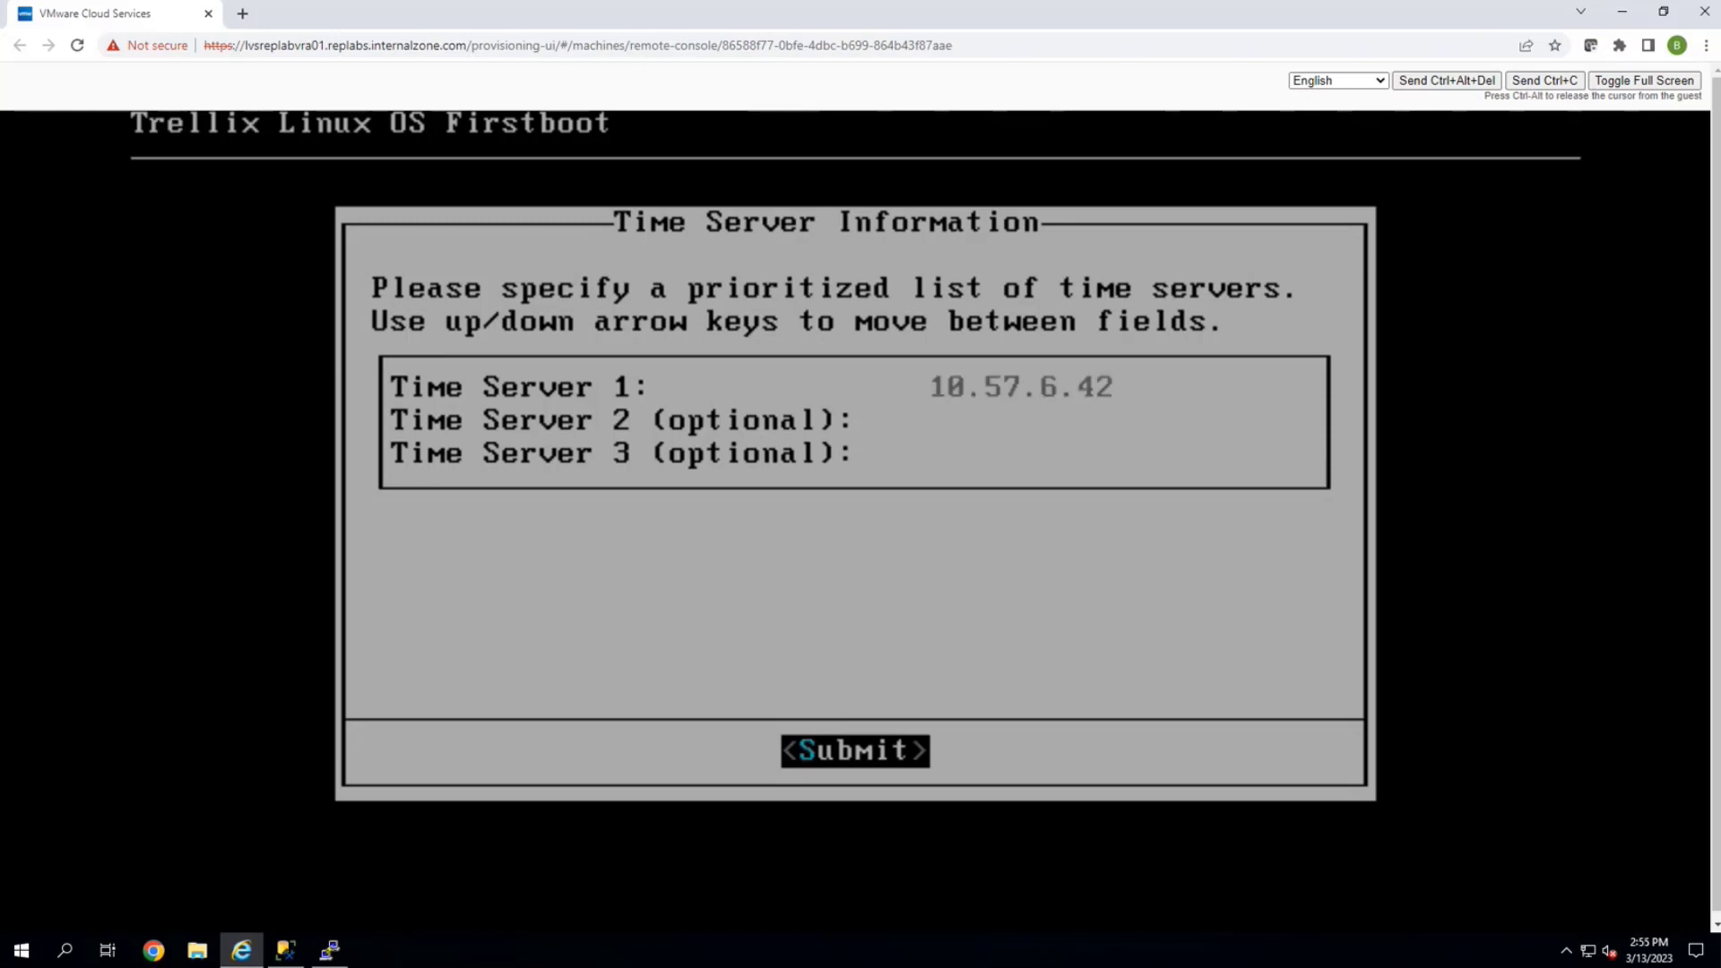
key("Return")
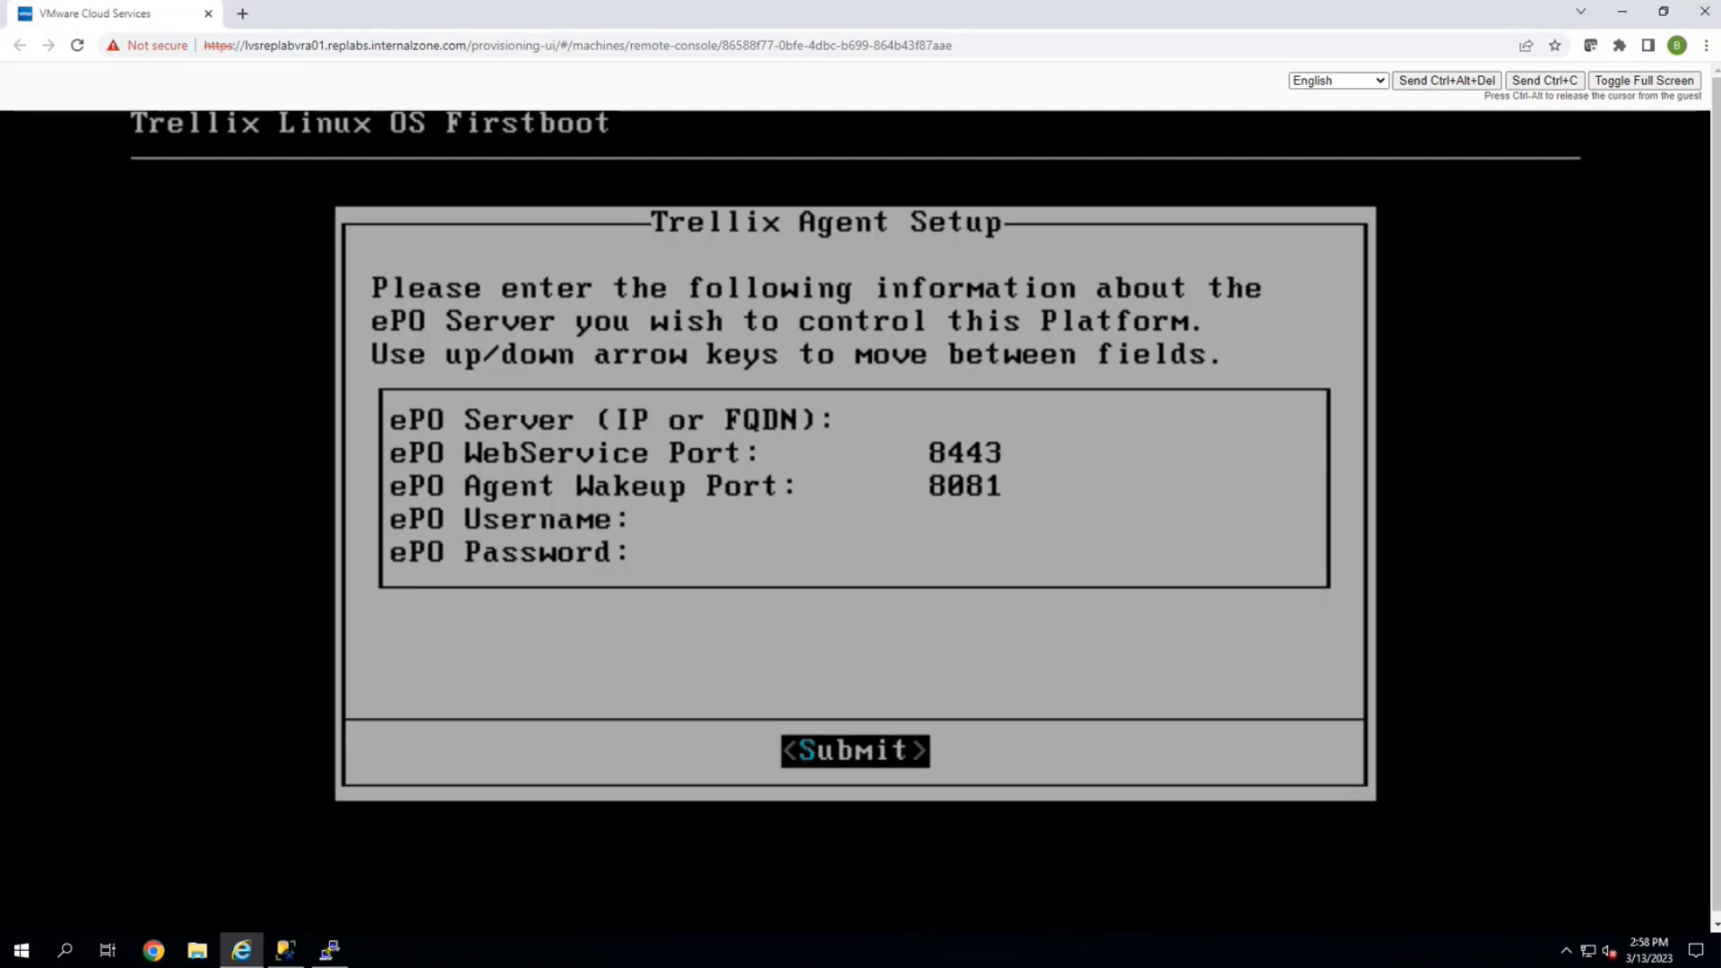
Point the agent at ePO server 10.57.6.162 on default ports with user admin and its password
type("10.57.6.162")
key("Down")
key("Down")
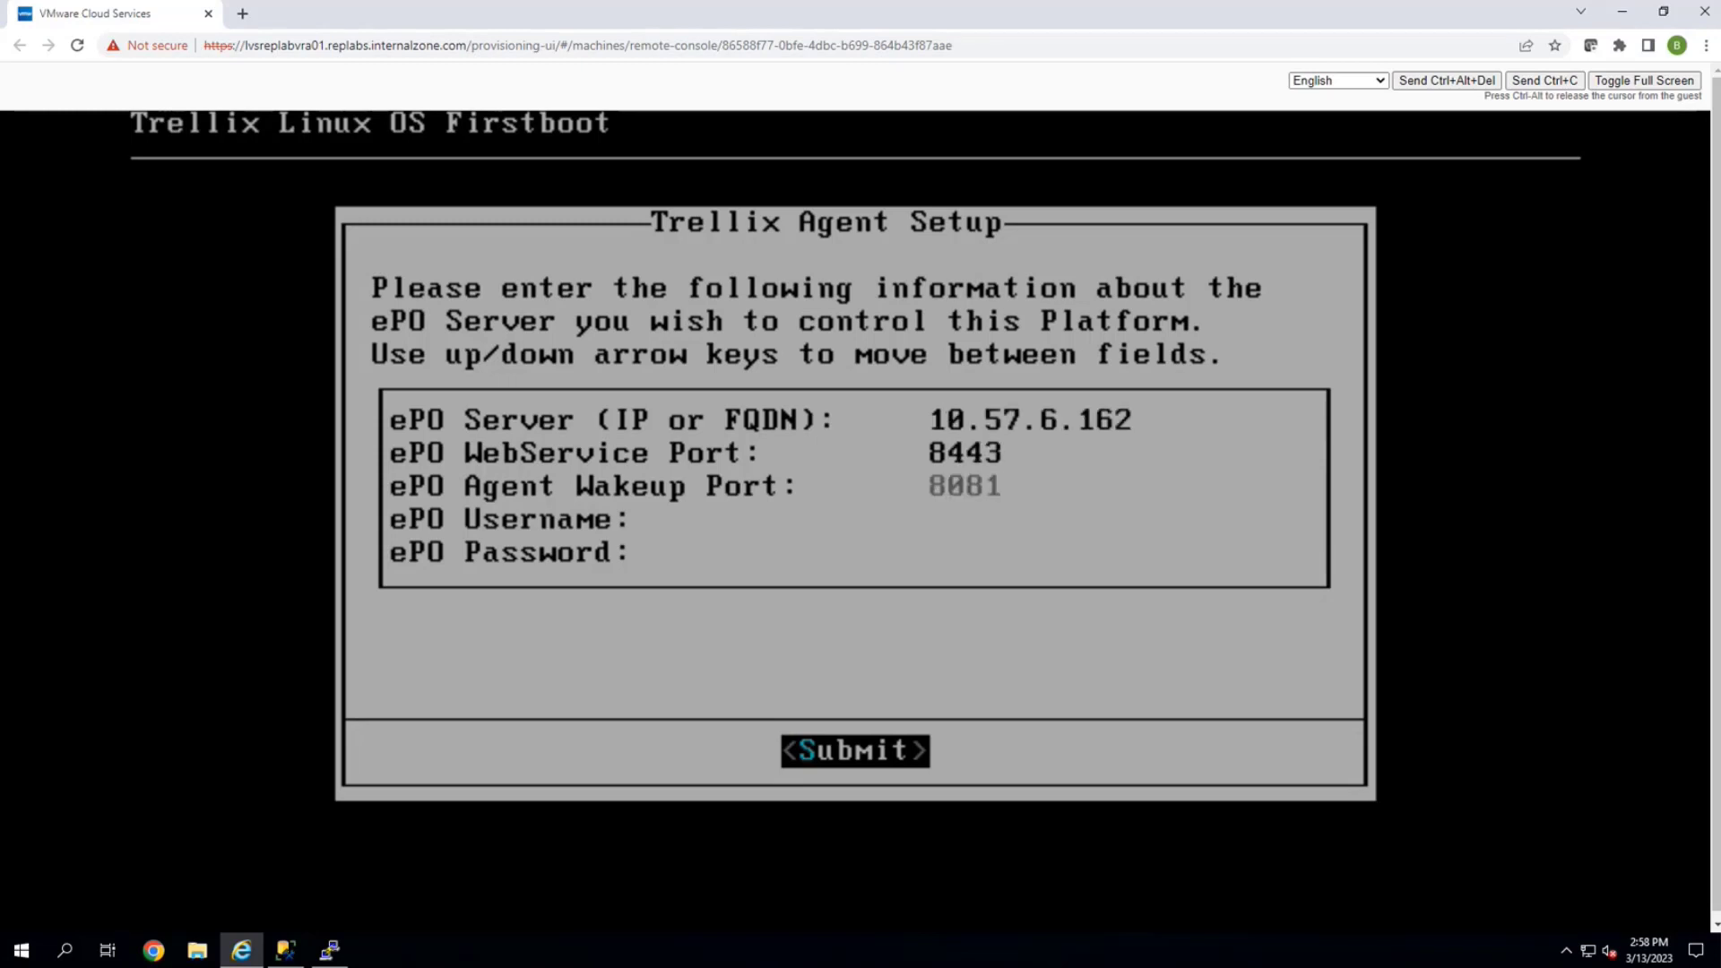
type("admin")
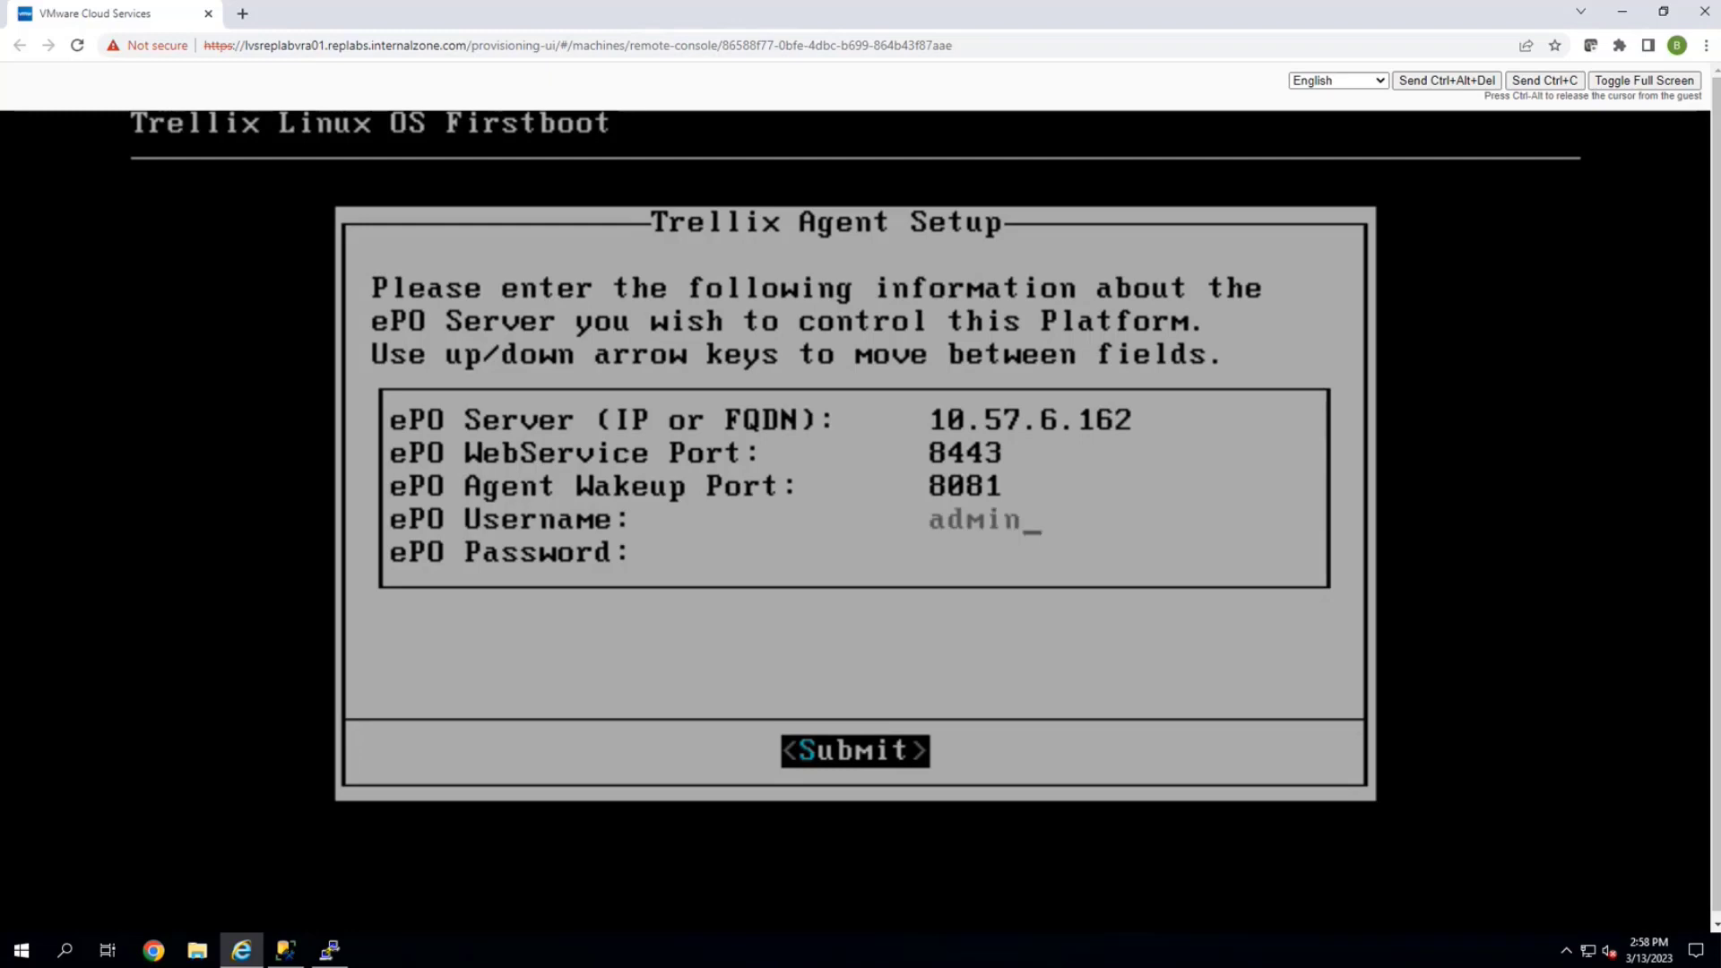
key("Down")
type("**")
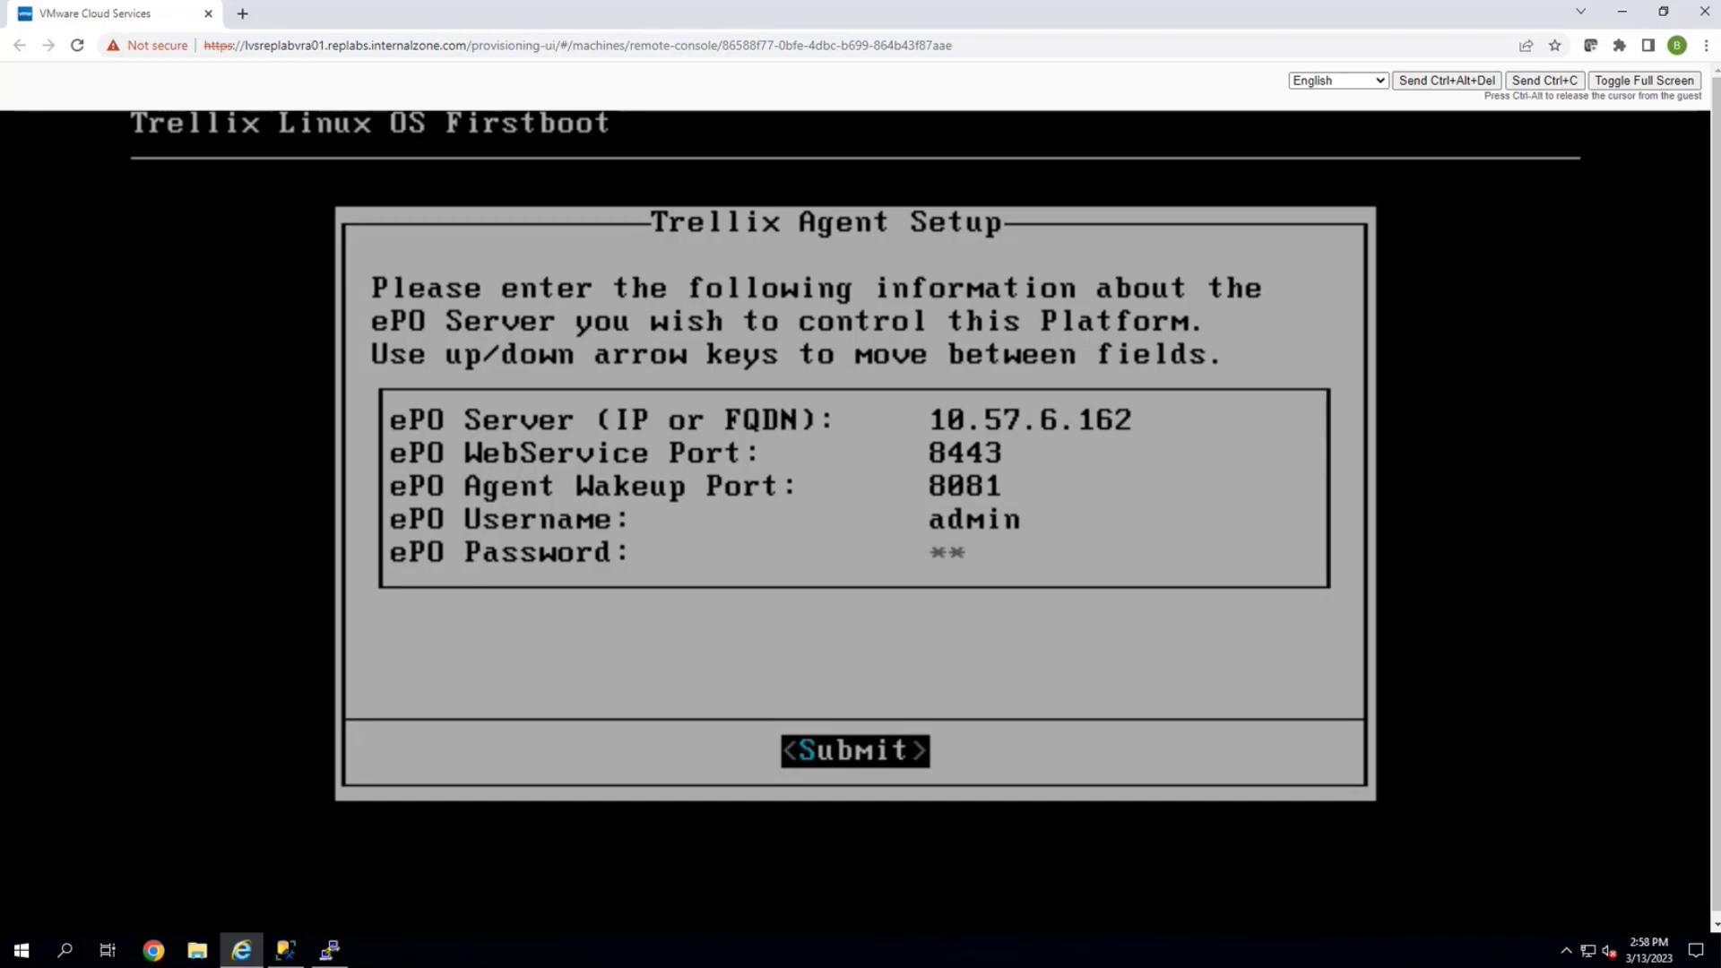
type("*******")
key("Return")
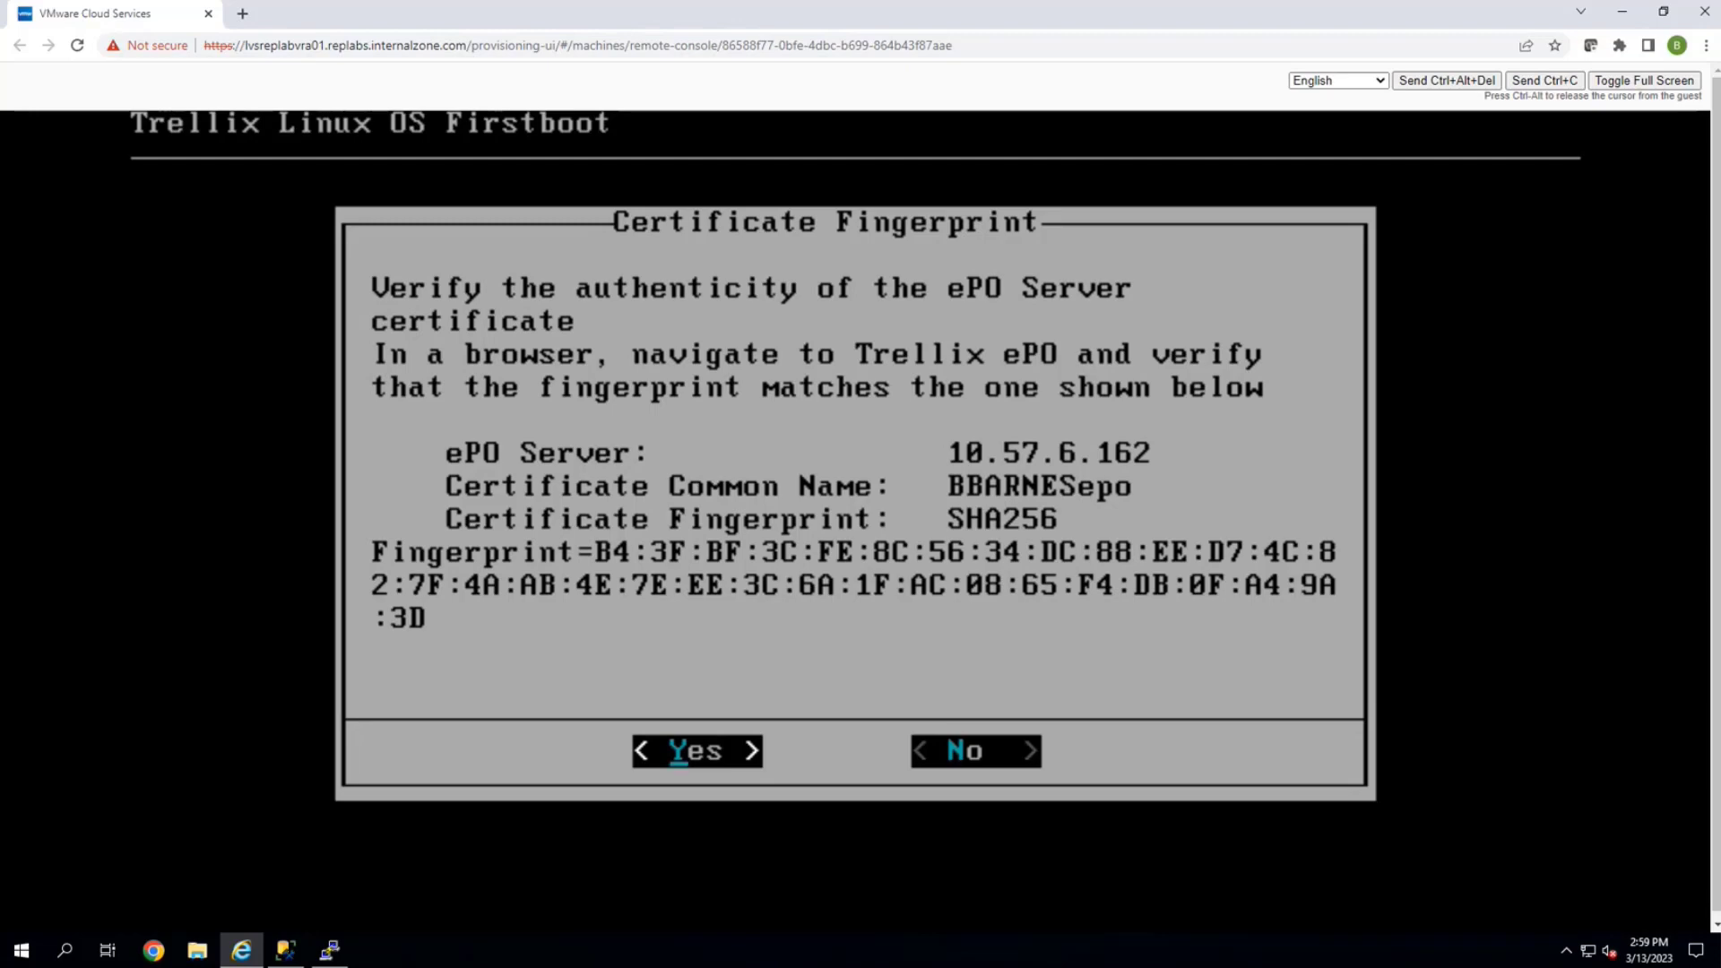
Accept the ePO server's SHA256 certificate fingerprint
key("Return")
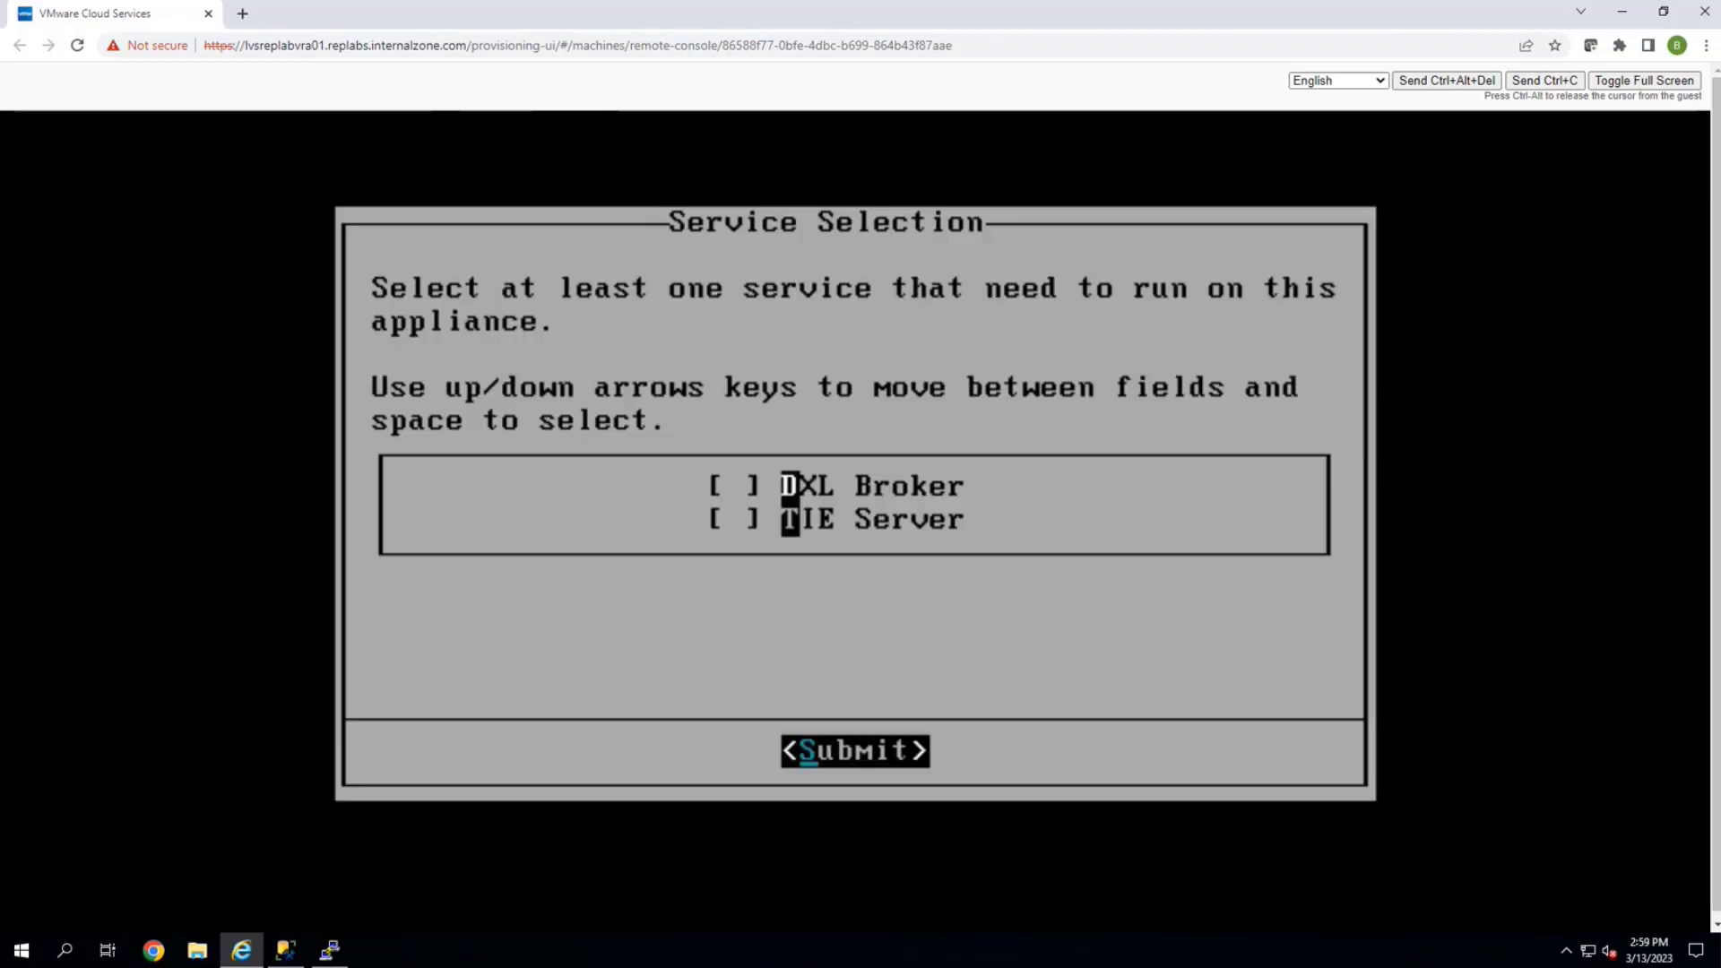
Select only the TIE Server service, leaving DXL Broker unticked, and submit
key("Down")
key("Up")
key("space")
key("space")
key("Down")
key("space")
key("Return")
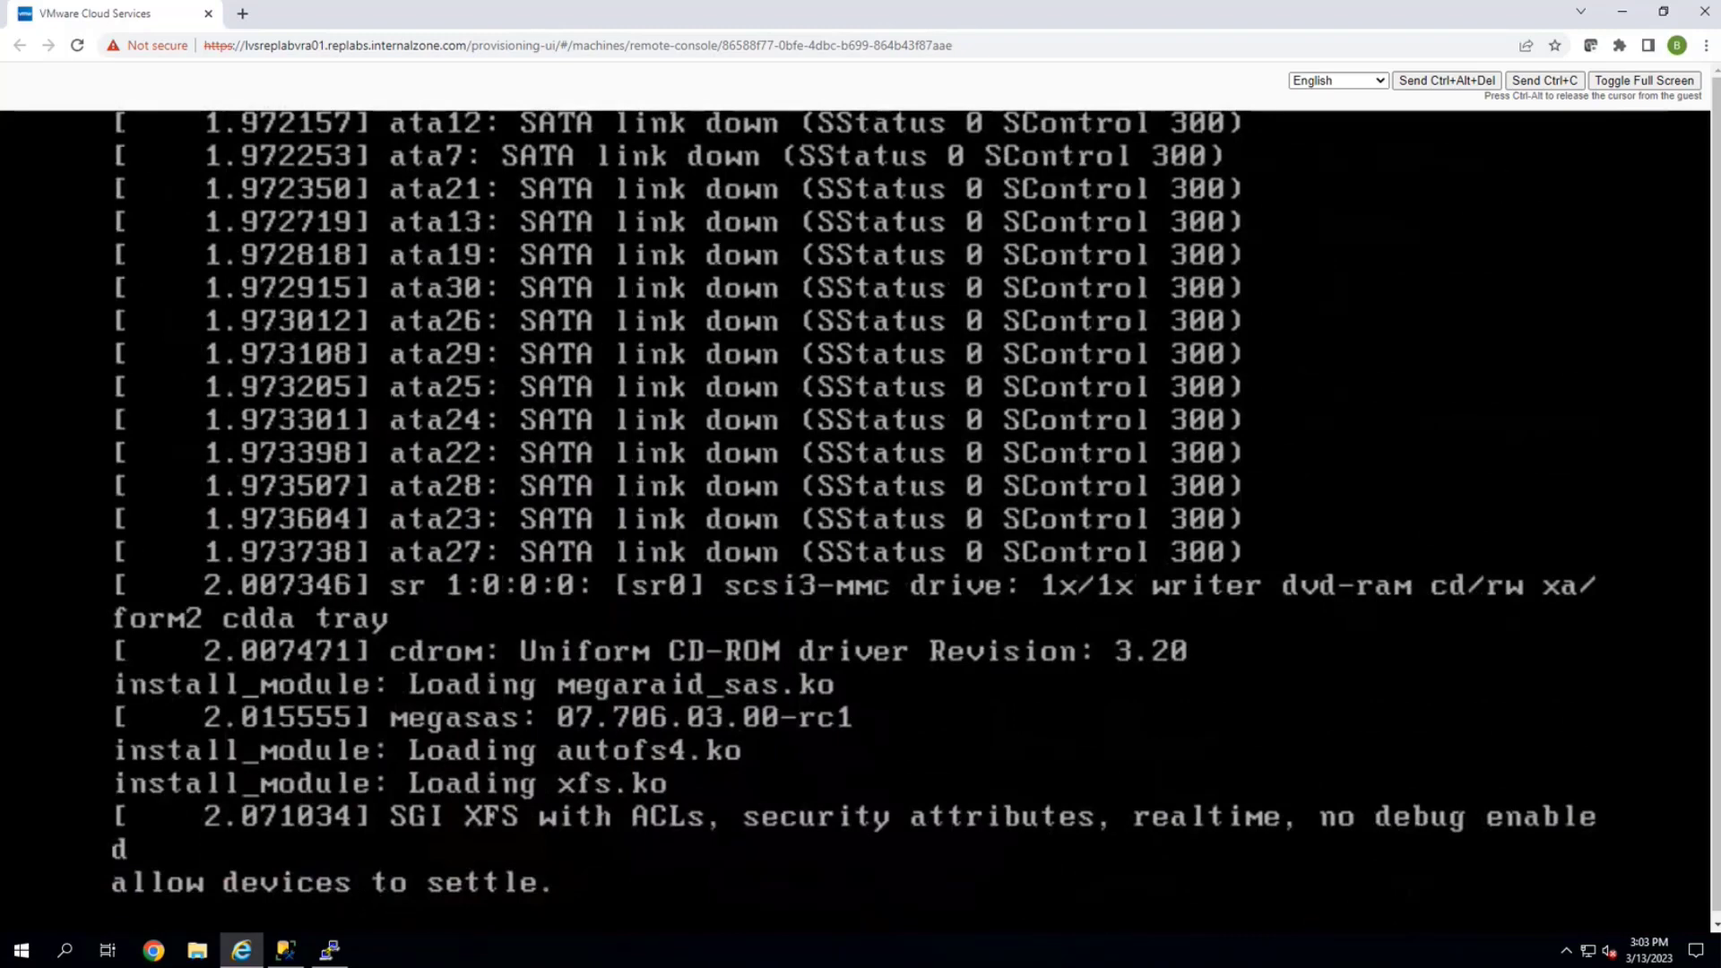
Switch to the BBARNESEPO Remote Desktop window while the appliance reboots
key("alt+Tab")
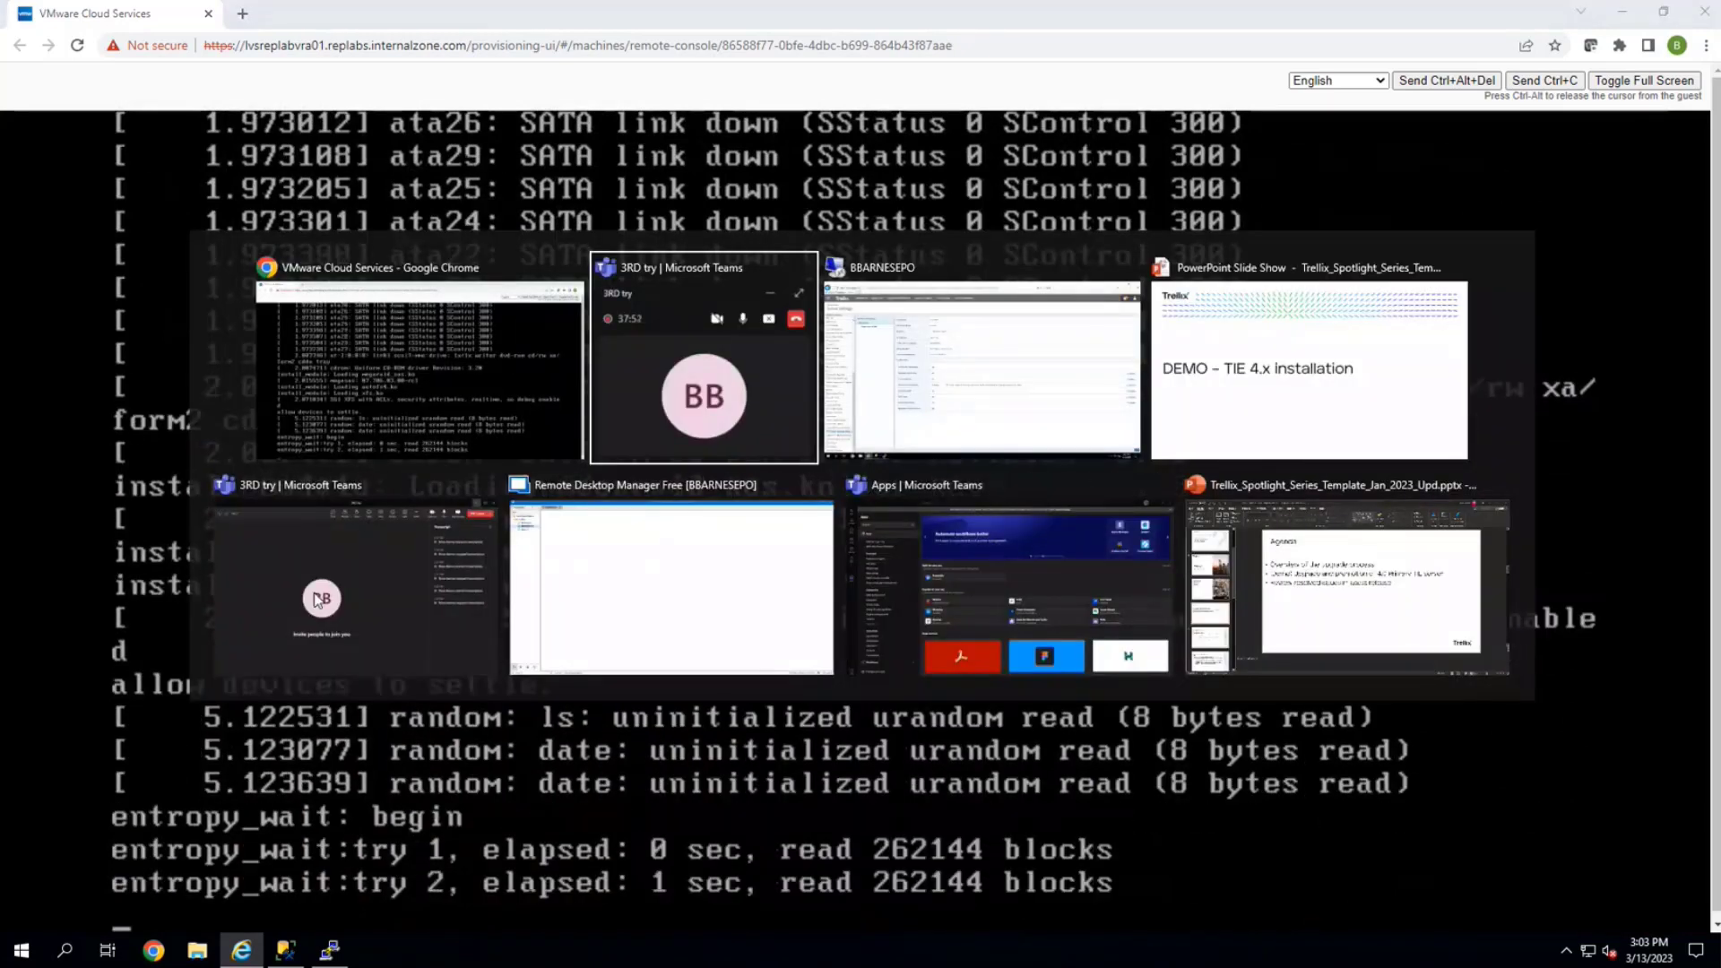
key("alt+Tab")
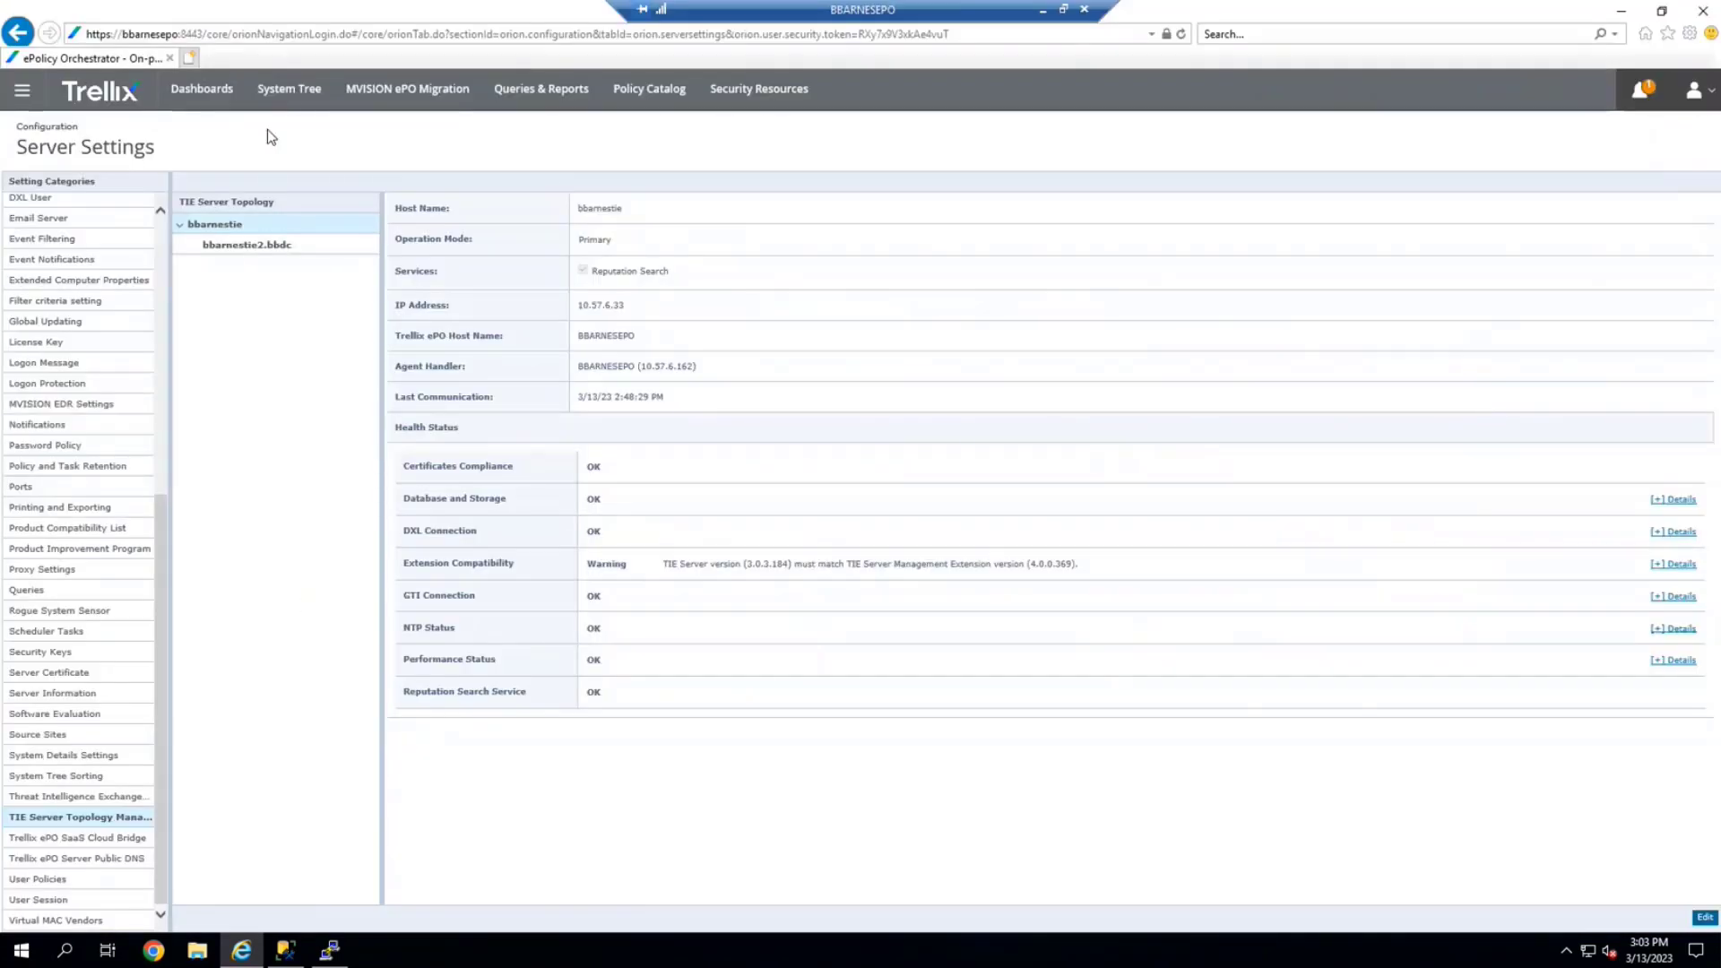
Locate tieserver (10.57.6.211) under Lost and Found's (none) subgroup in the System Tree and select it
left_click(289, 97)
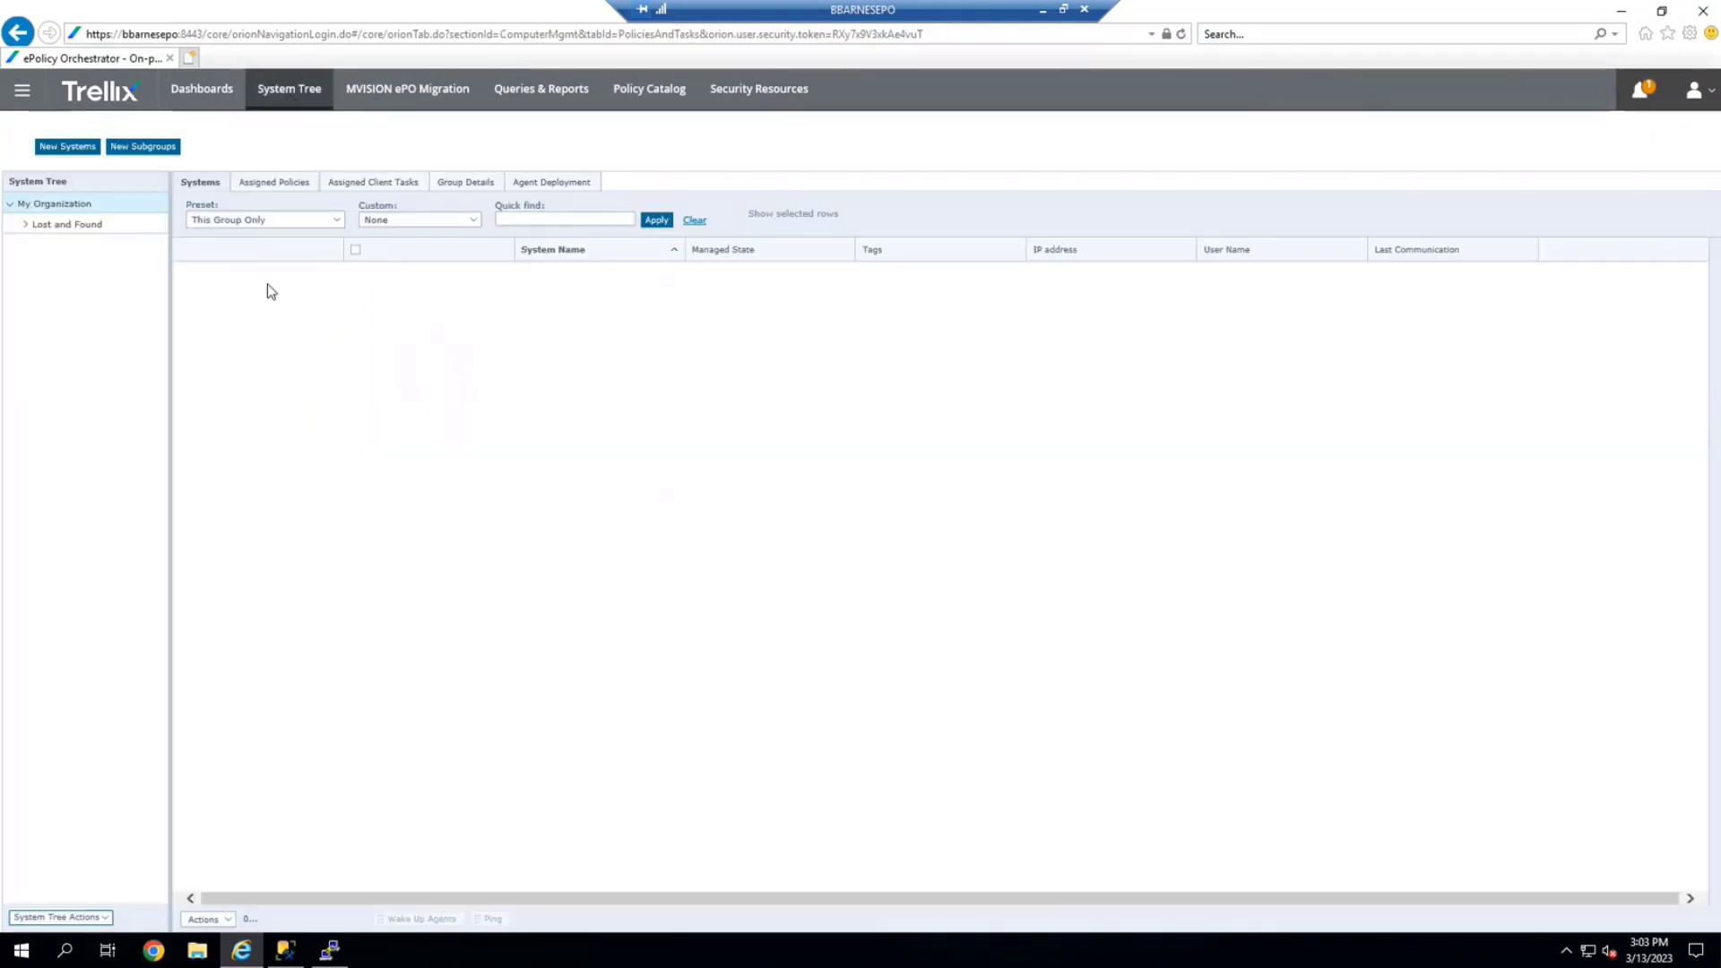
left_click(35, 227)
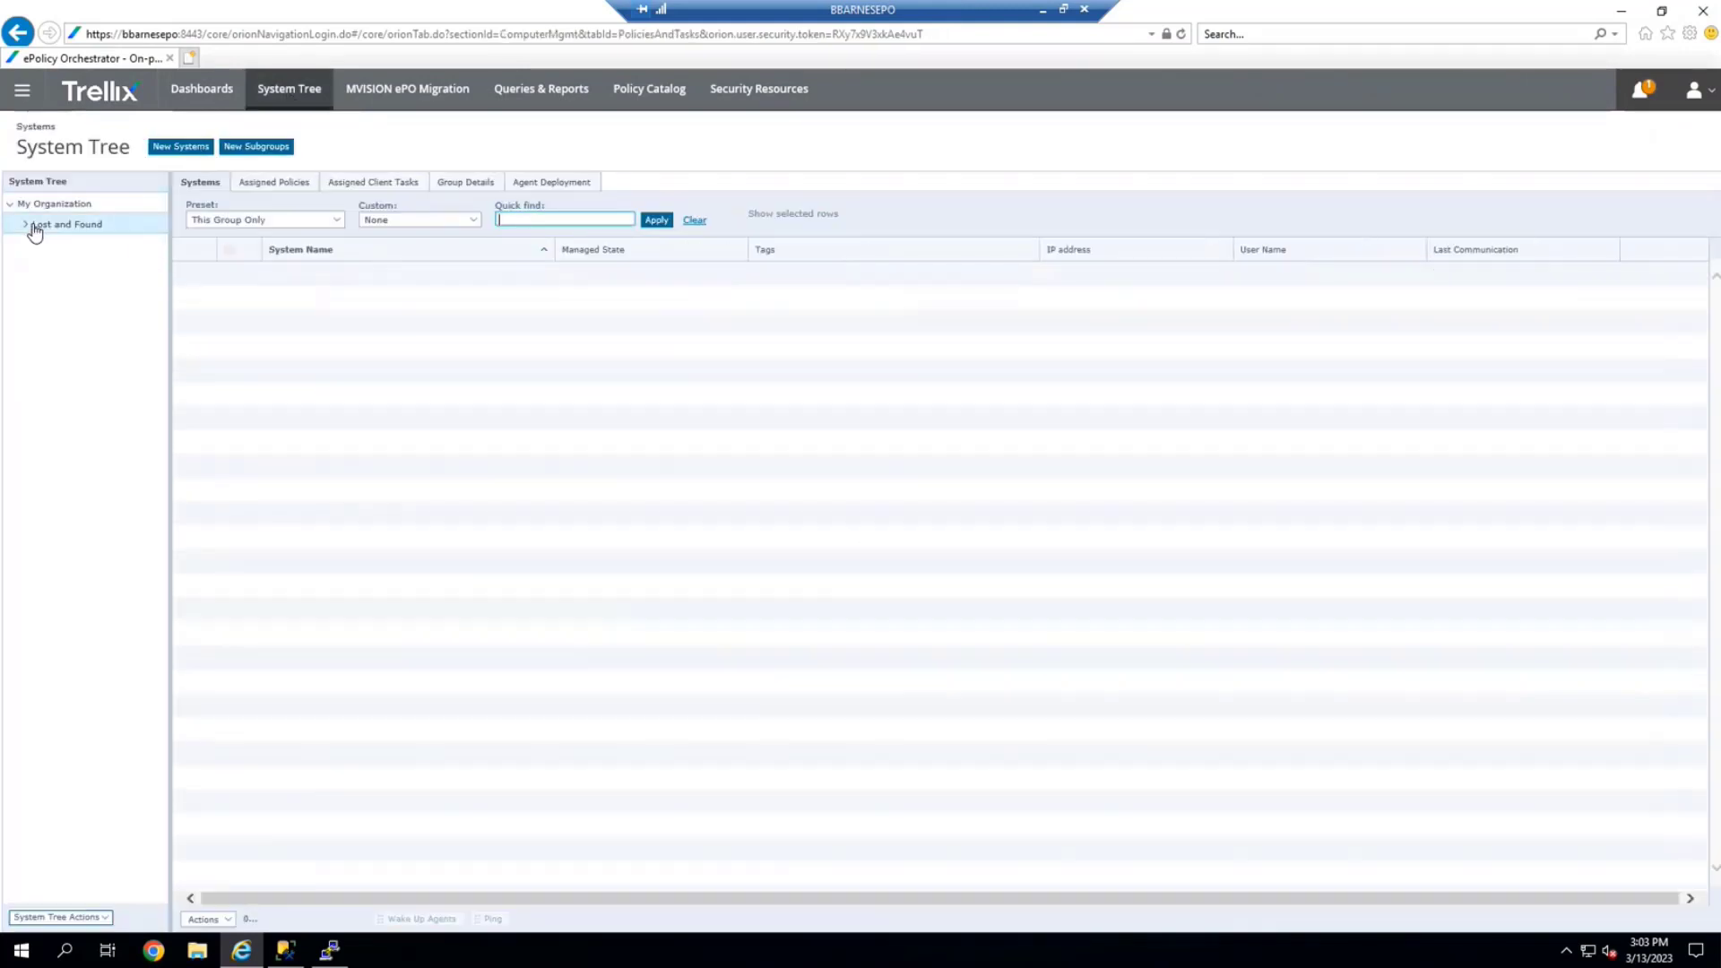
left_click(22, 226)
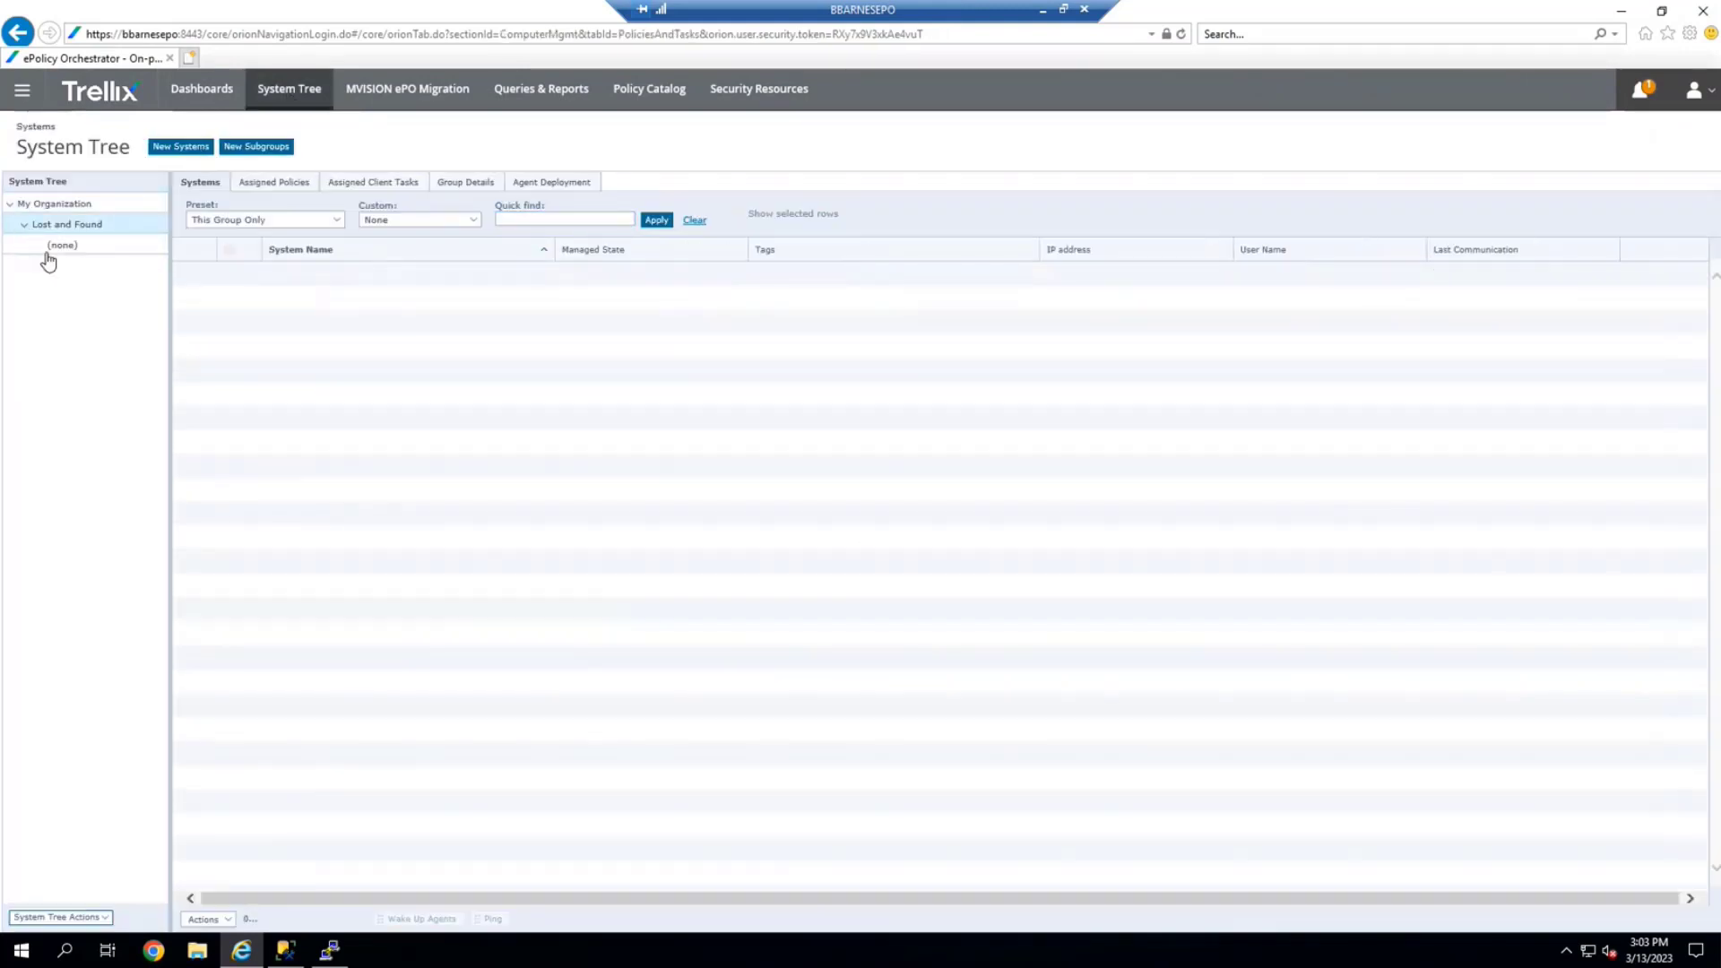
left_click(50, 249)
left_click(292, 277)
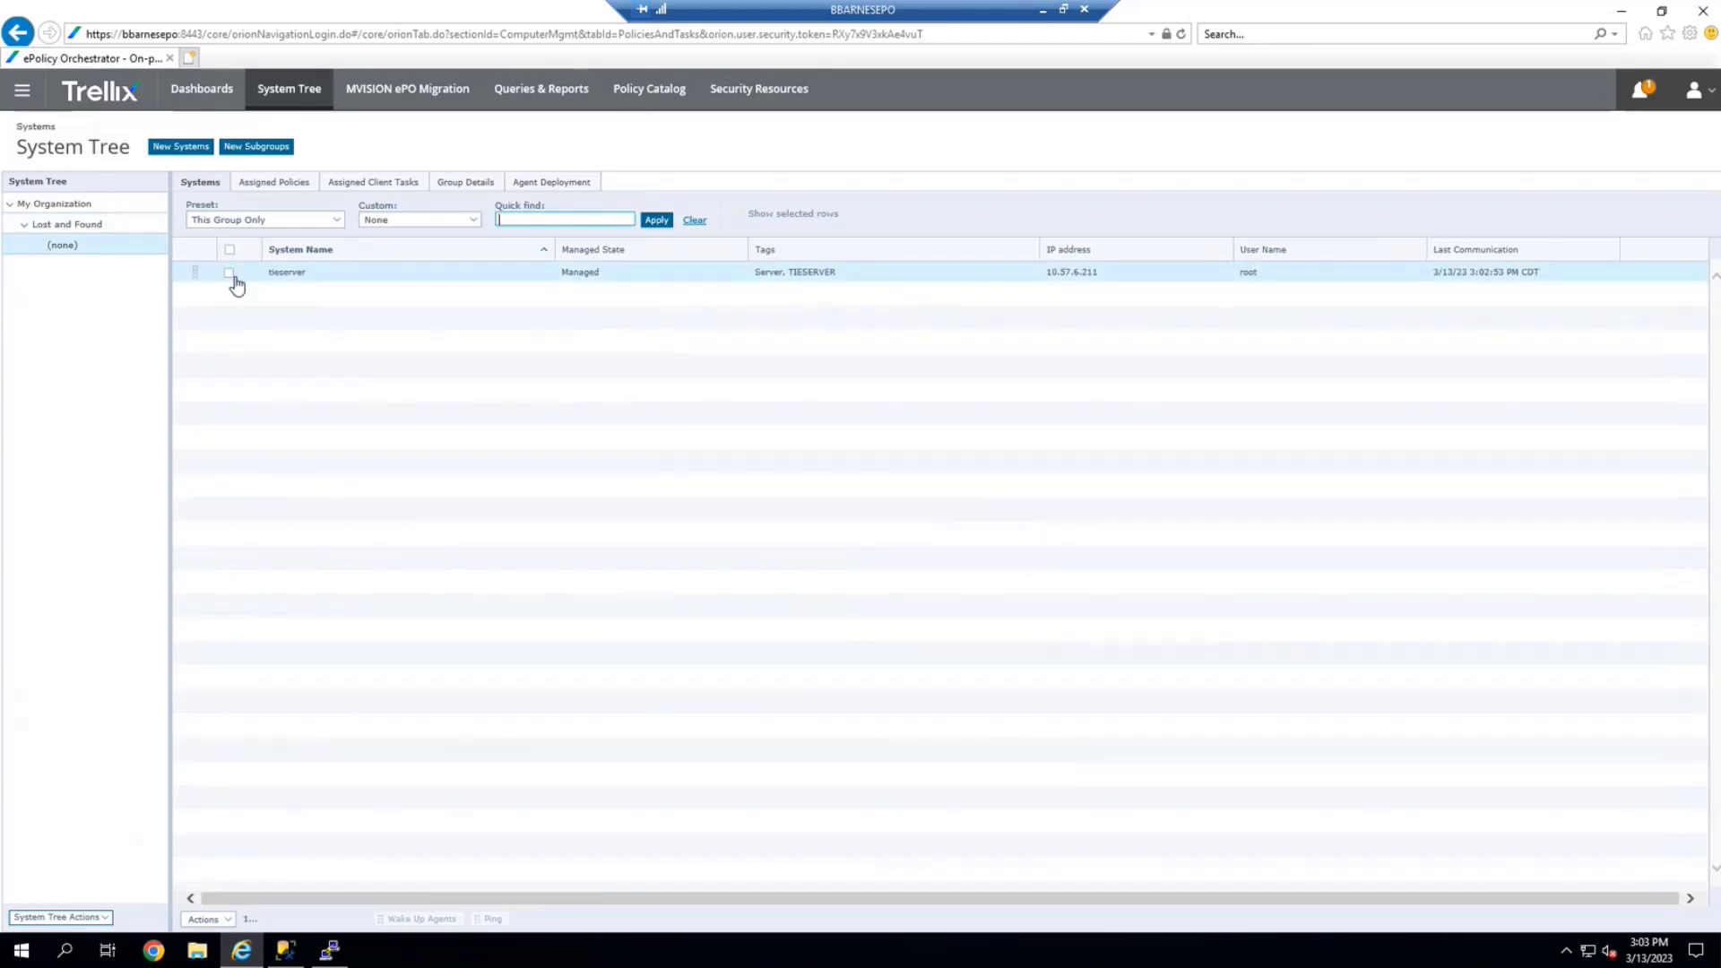
Move tieserver into the My Organization group and view its five systems
left_click(216, 919)
mouse_move(256, 899)
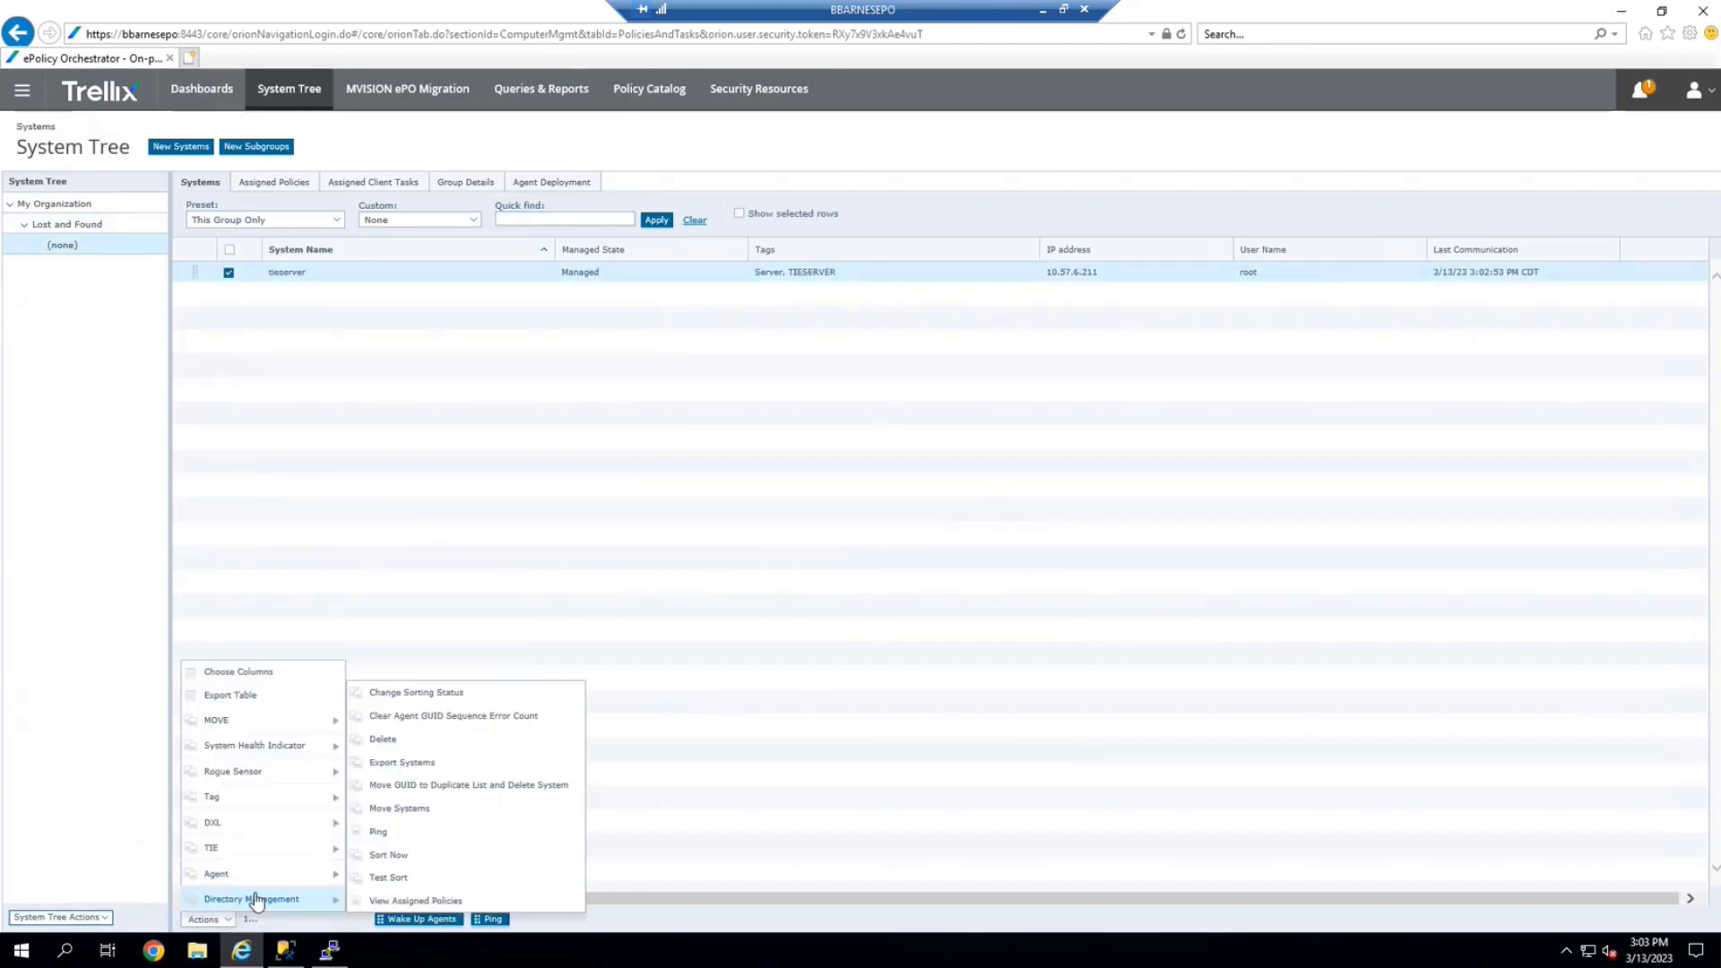
left_click(462, 812)
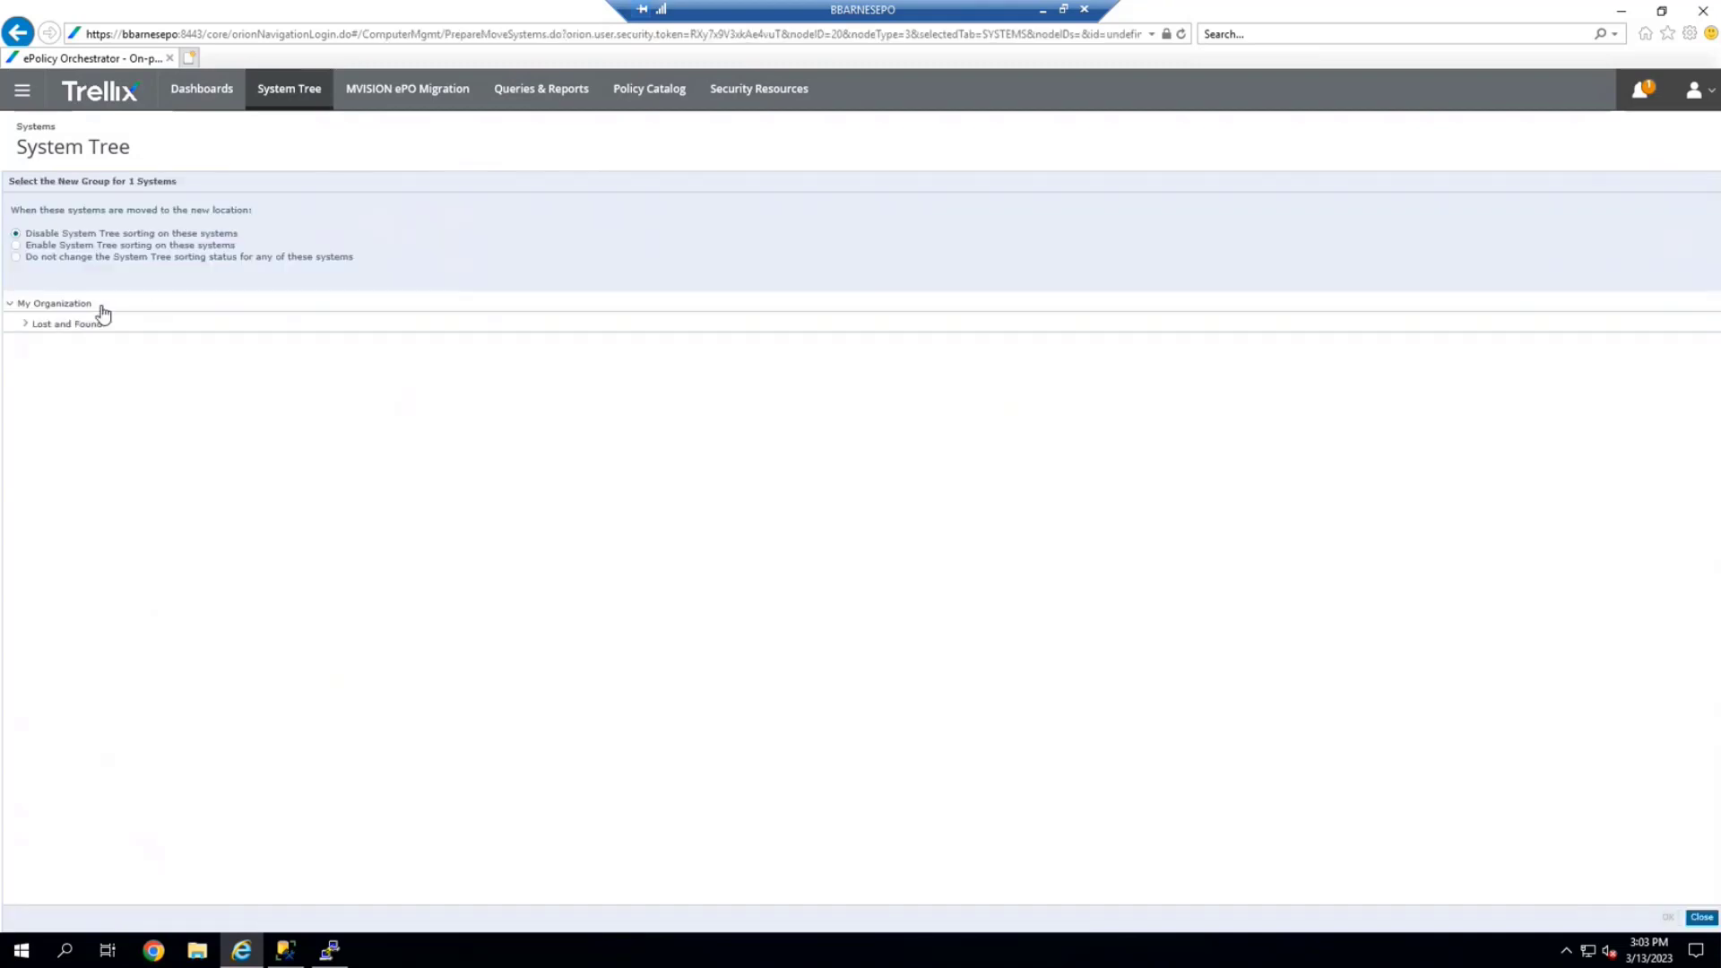
left_click(94, 305)
left_click(1668, 917)
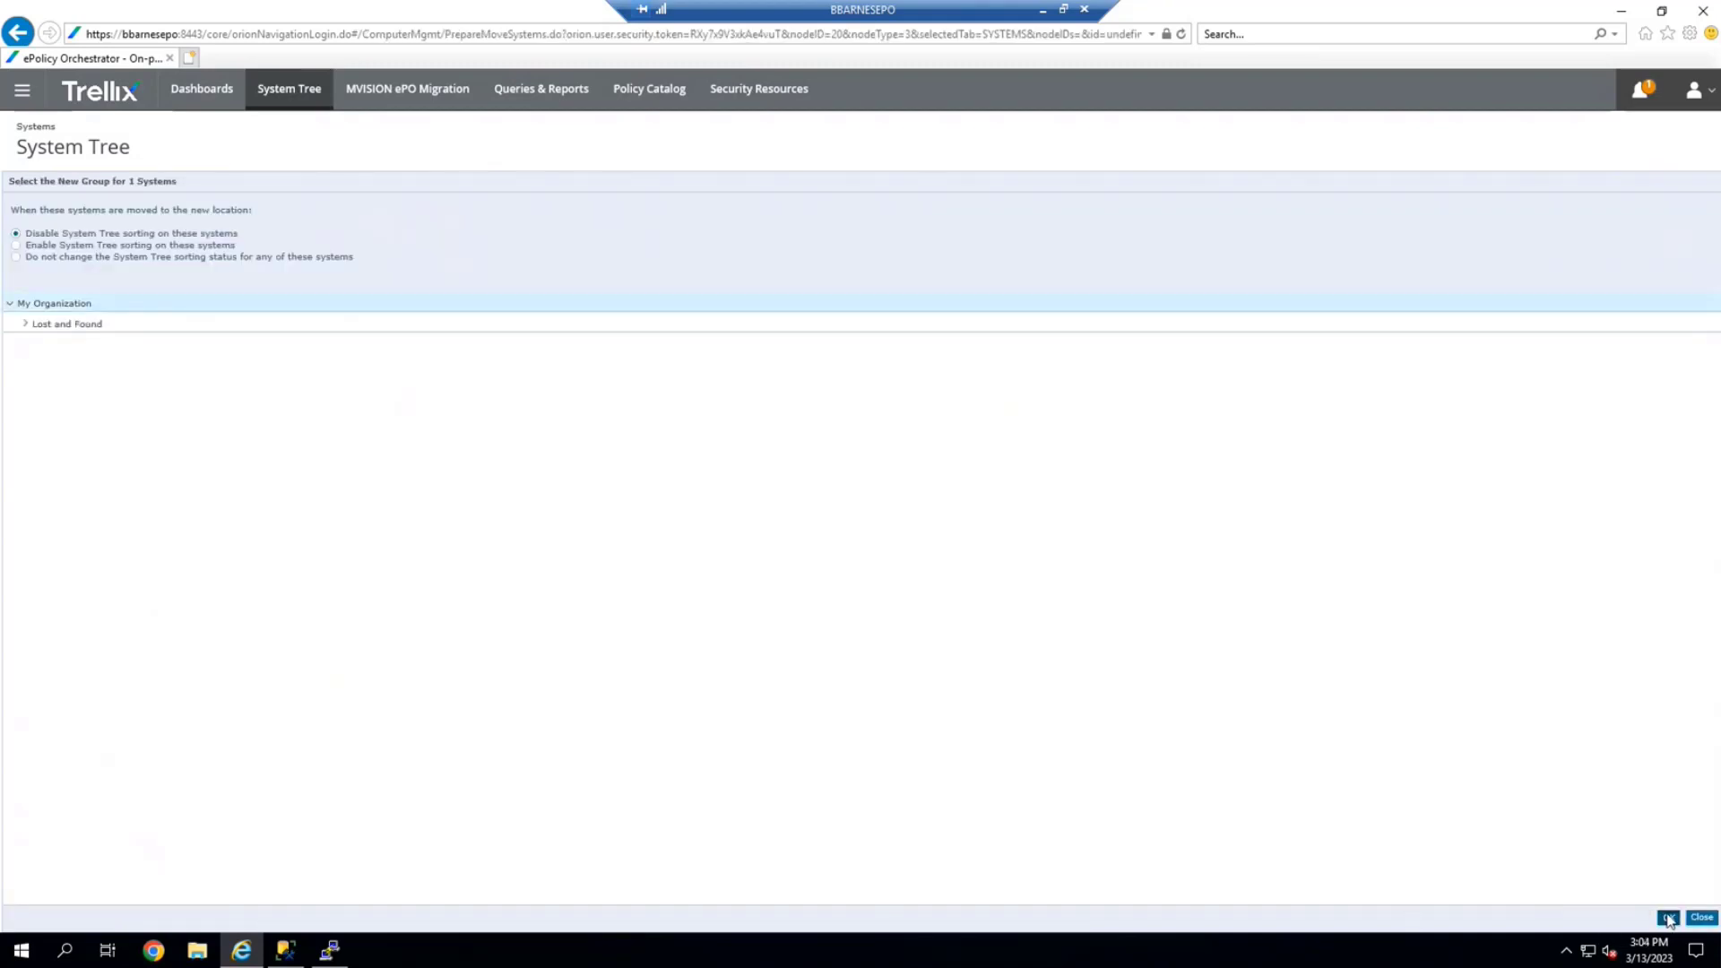
left_click(1006, 634)
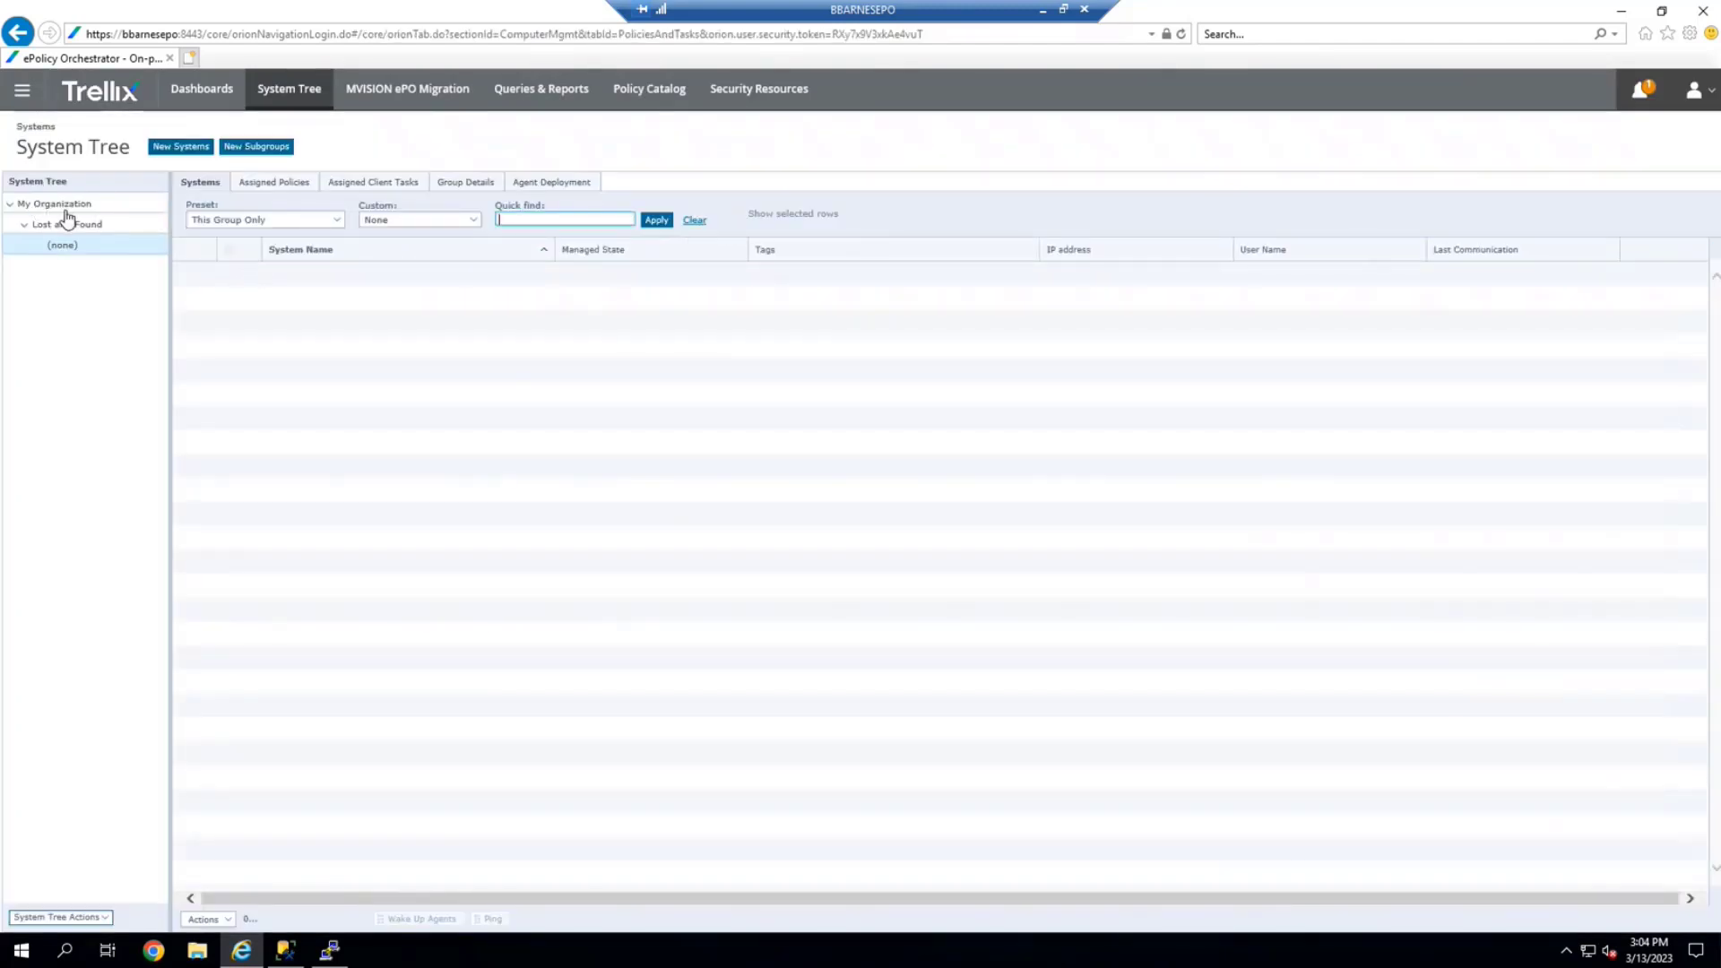
left_click(63, 205)
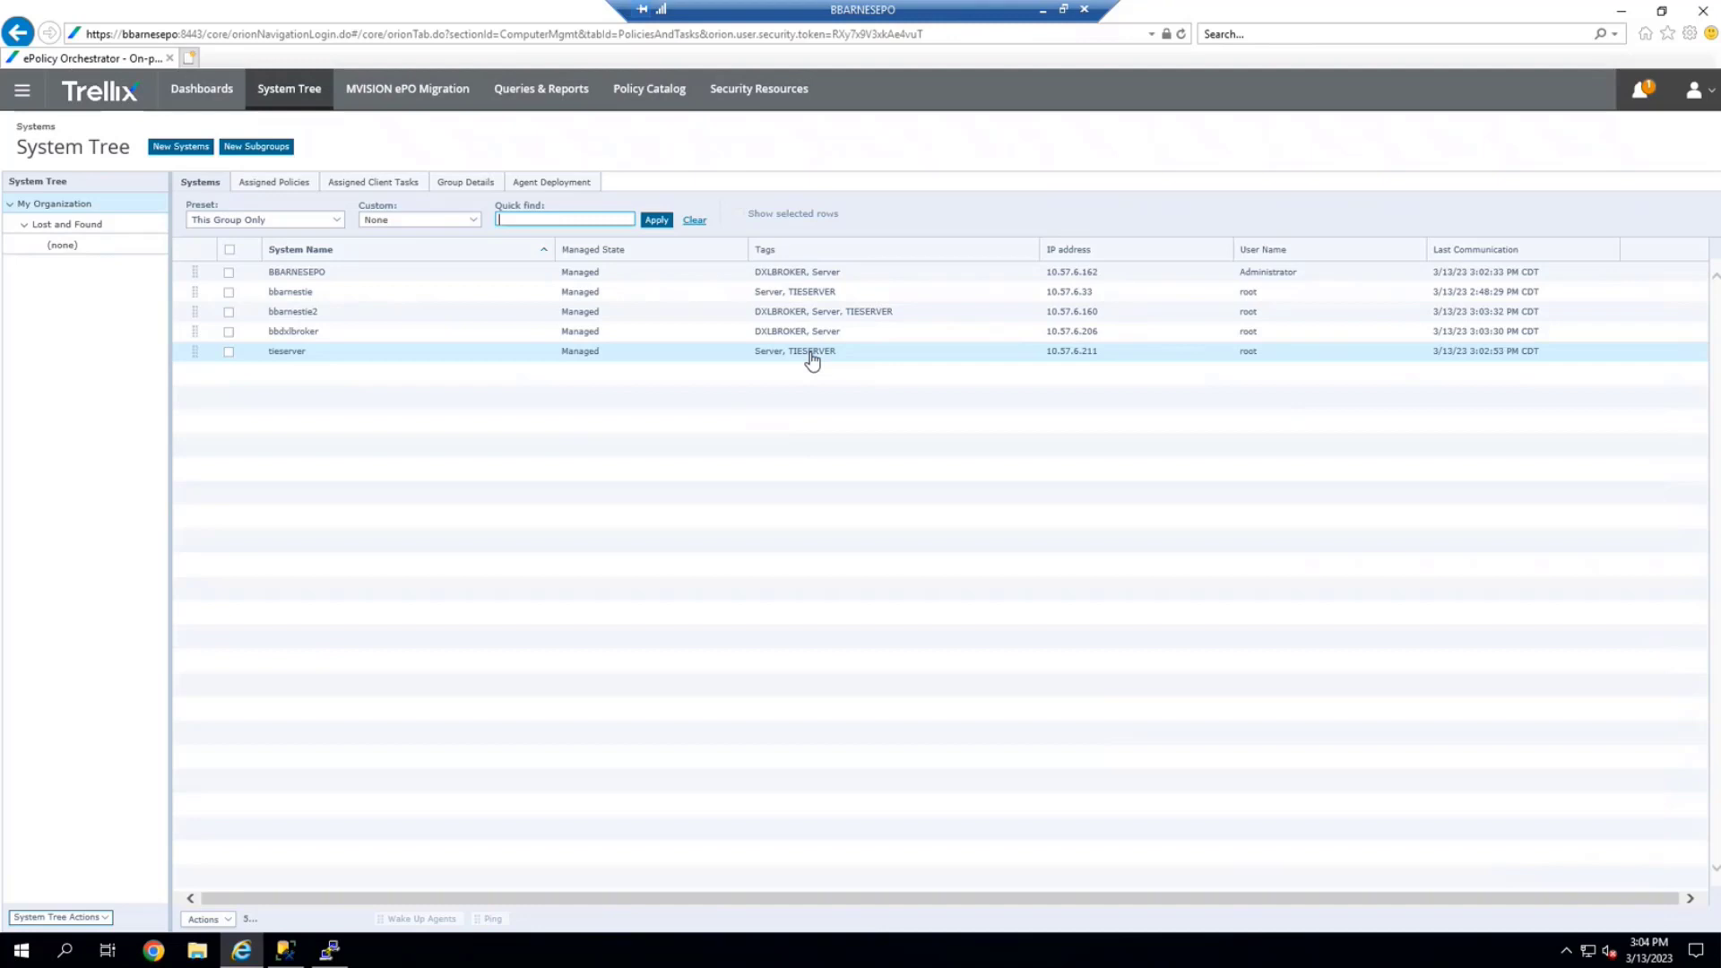
Open tieserver's details to see its installed products: Agent 5.7.8.262, TIE Server 4.0.0.369, DXL Java Client 6.0.3.990
left_click(350, 357)
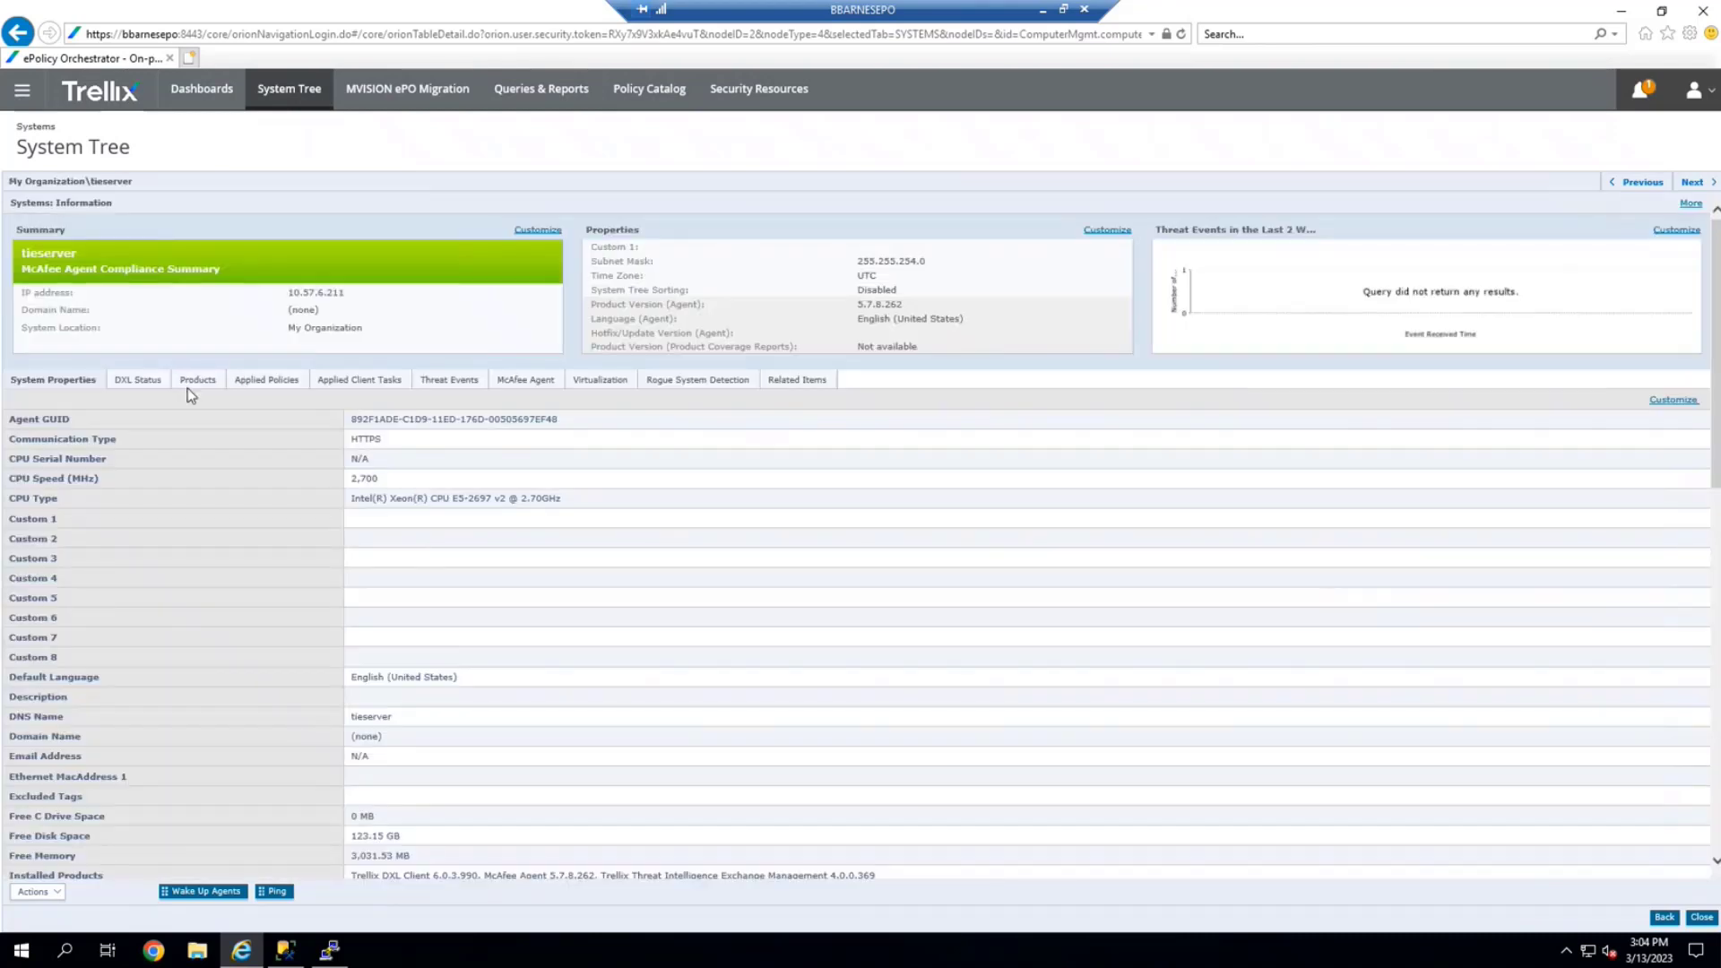
left_click(189, 382)
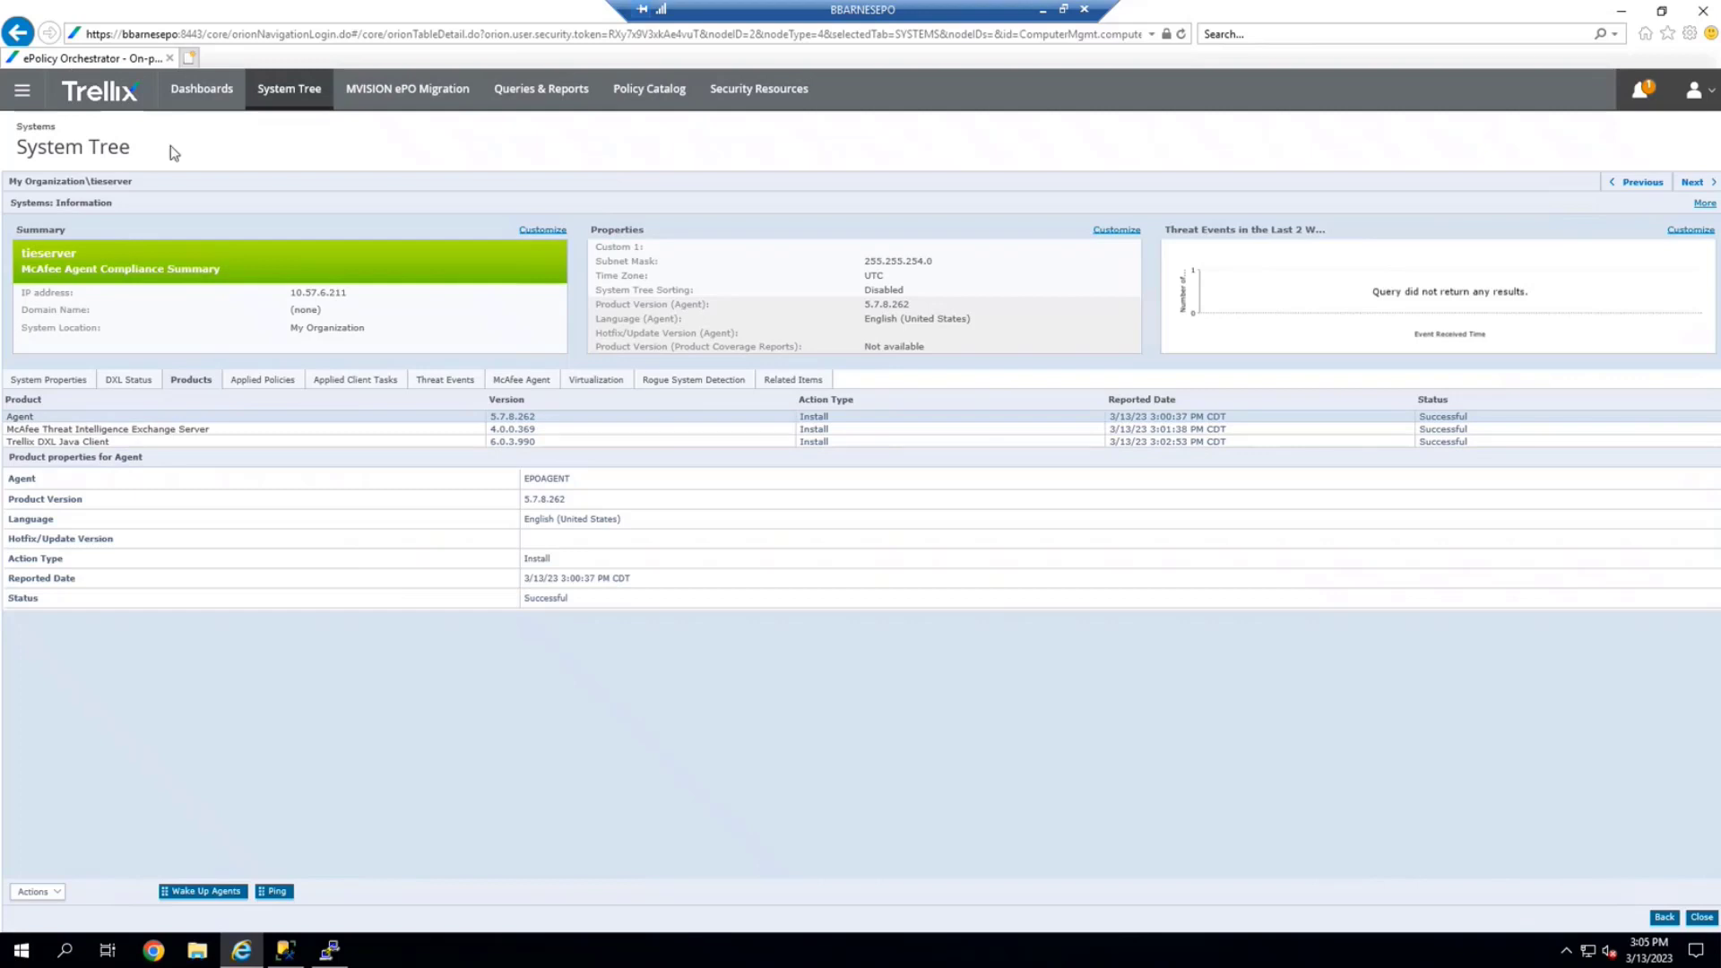
left_click(21, 103)
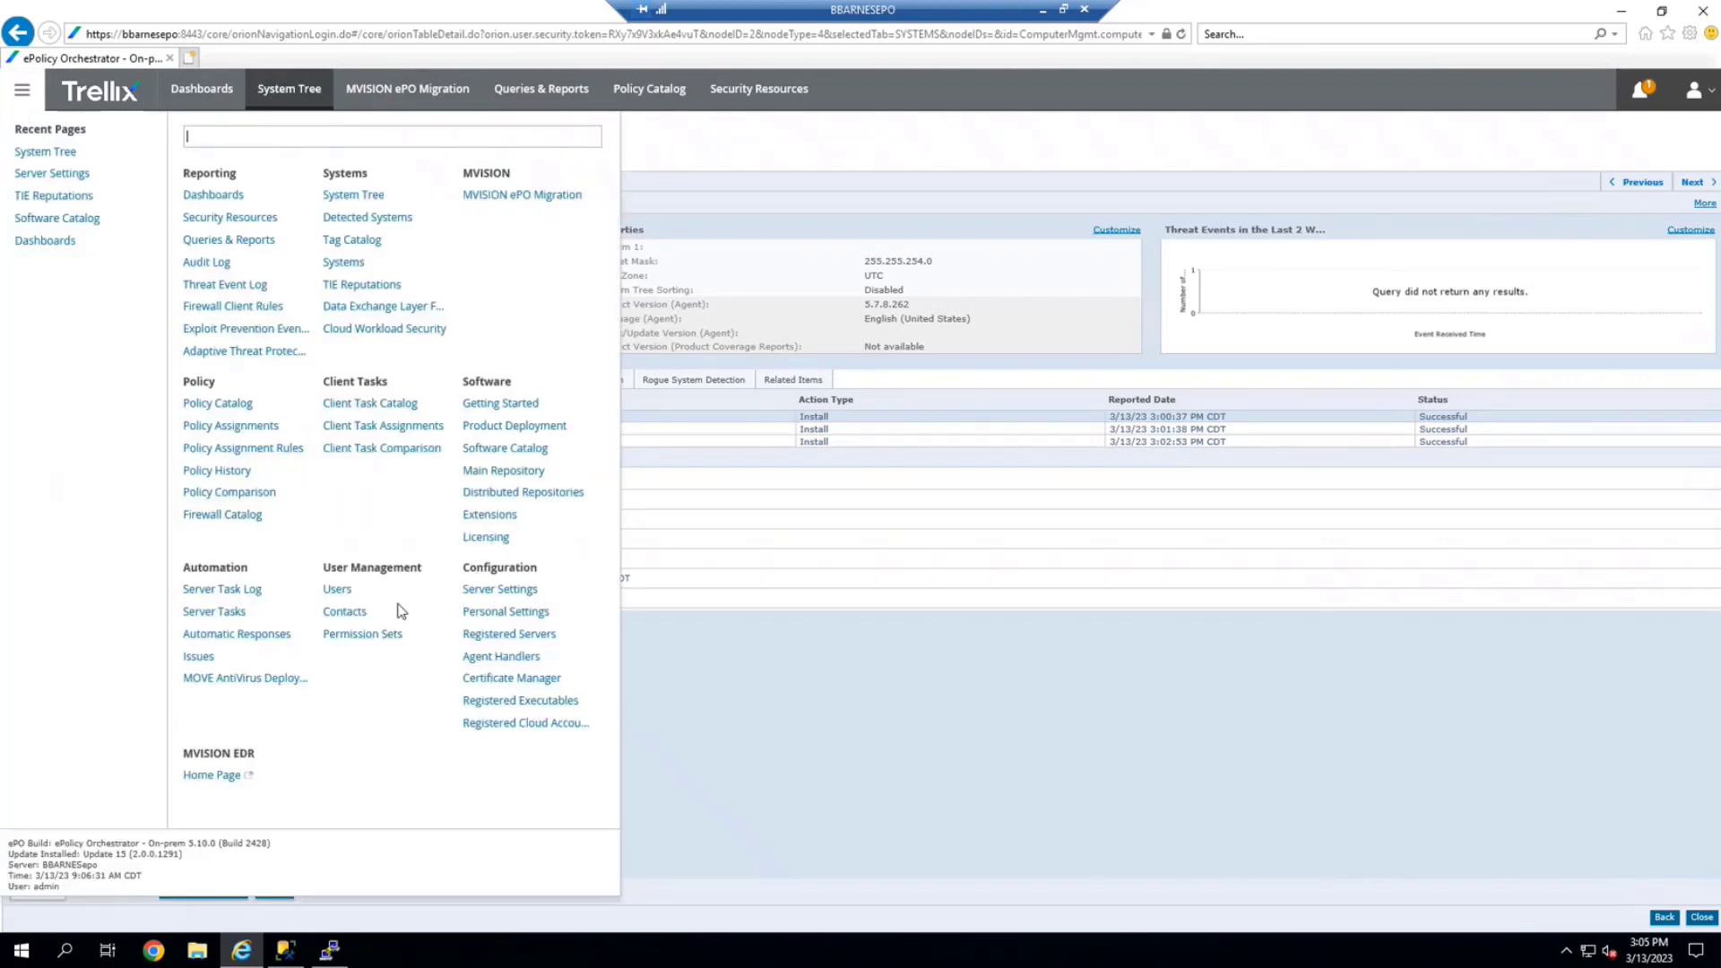
Filter Server Tasks by 'manage', select Manage DXL Brokers, and return to the System Tree
left_click(217, 615)
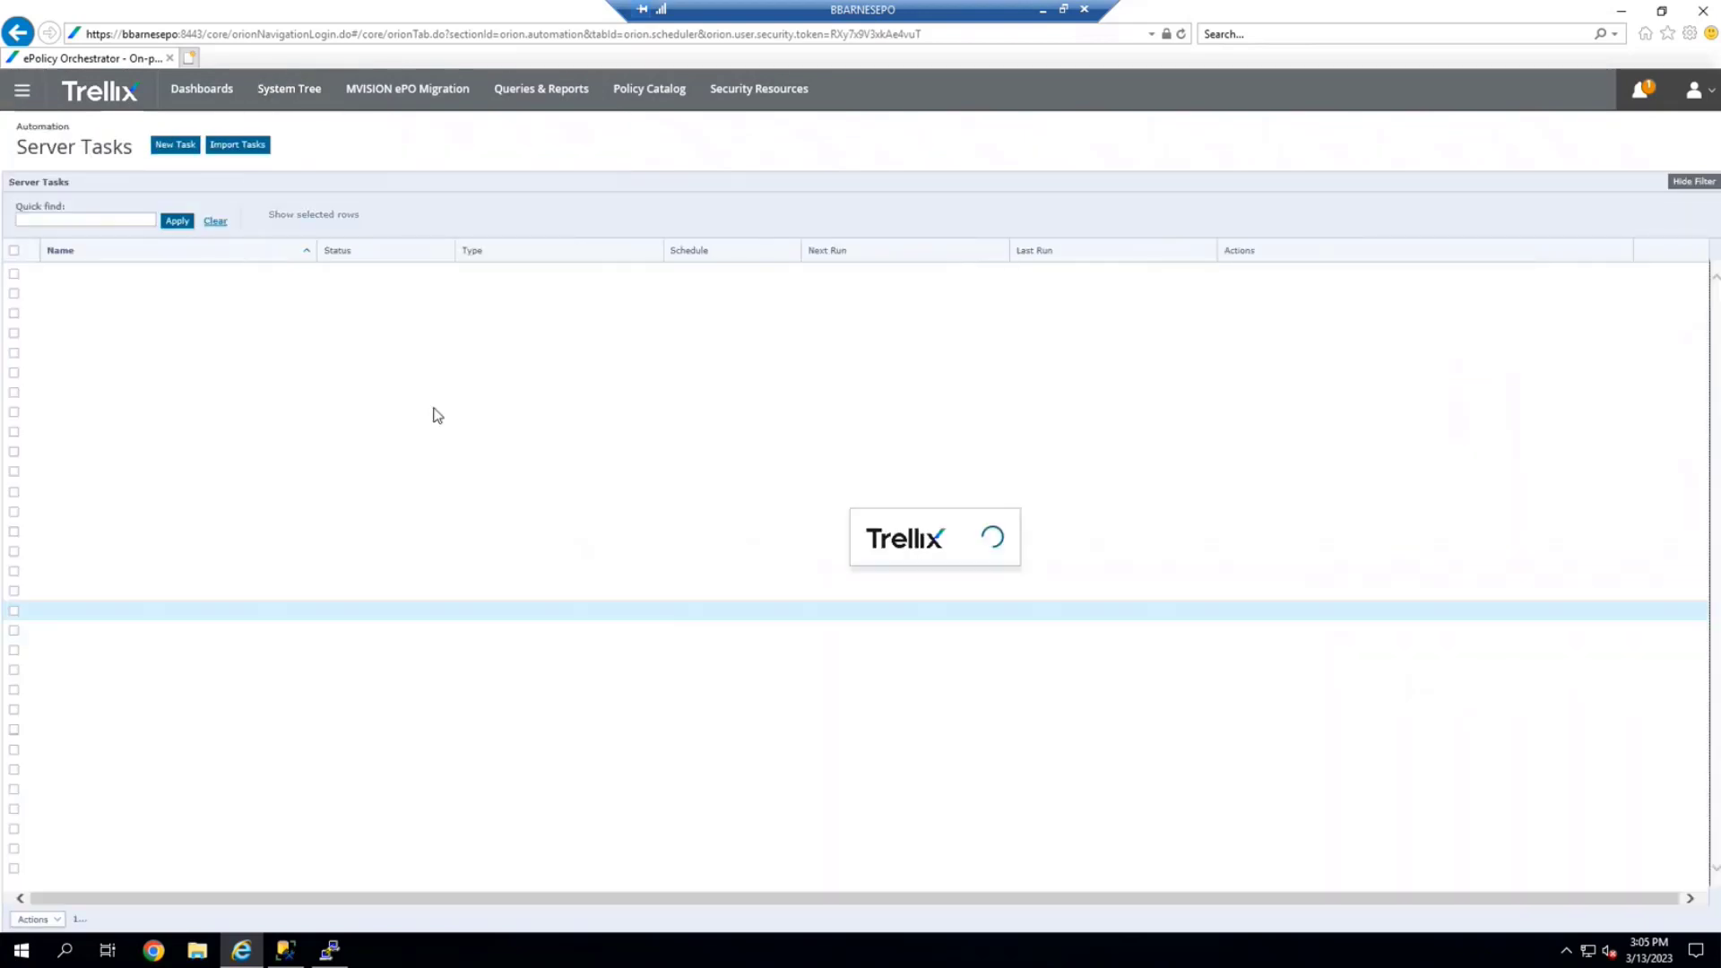
left_click(104, 218)
type("tie")
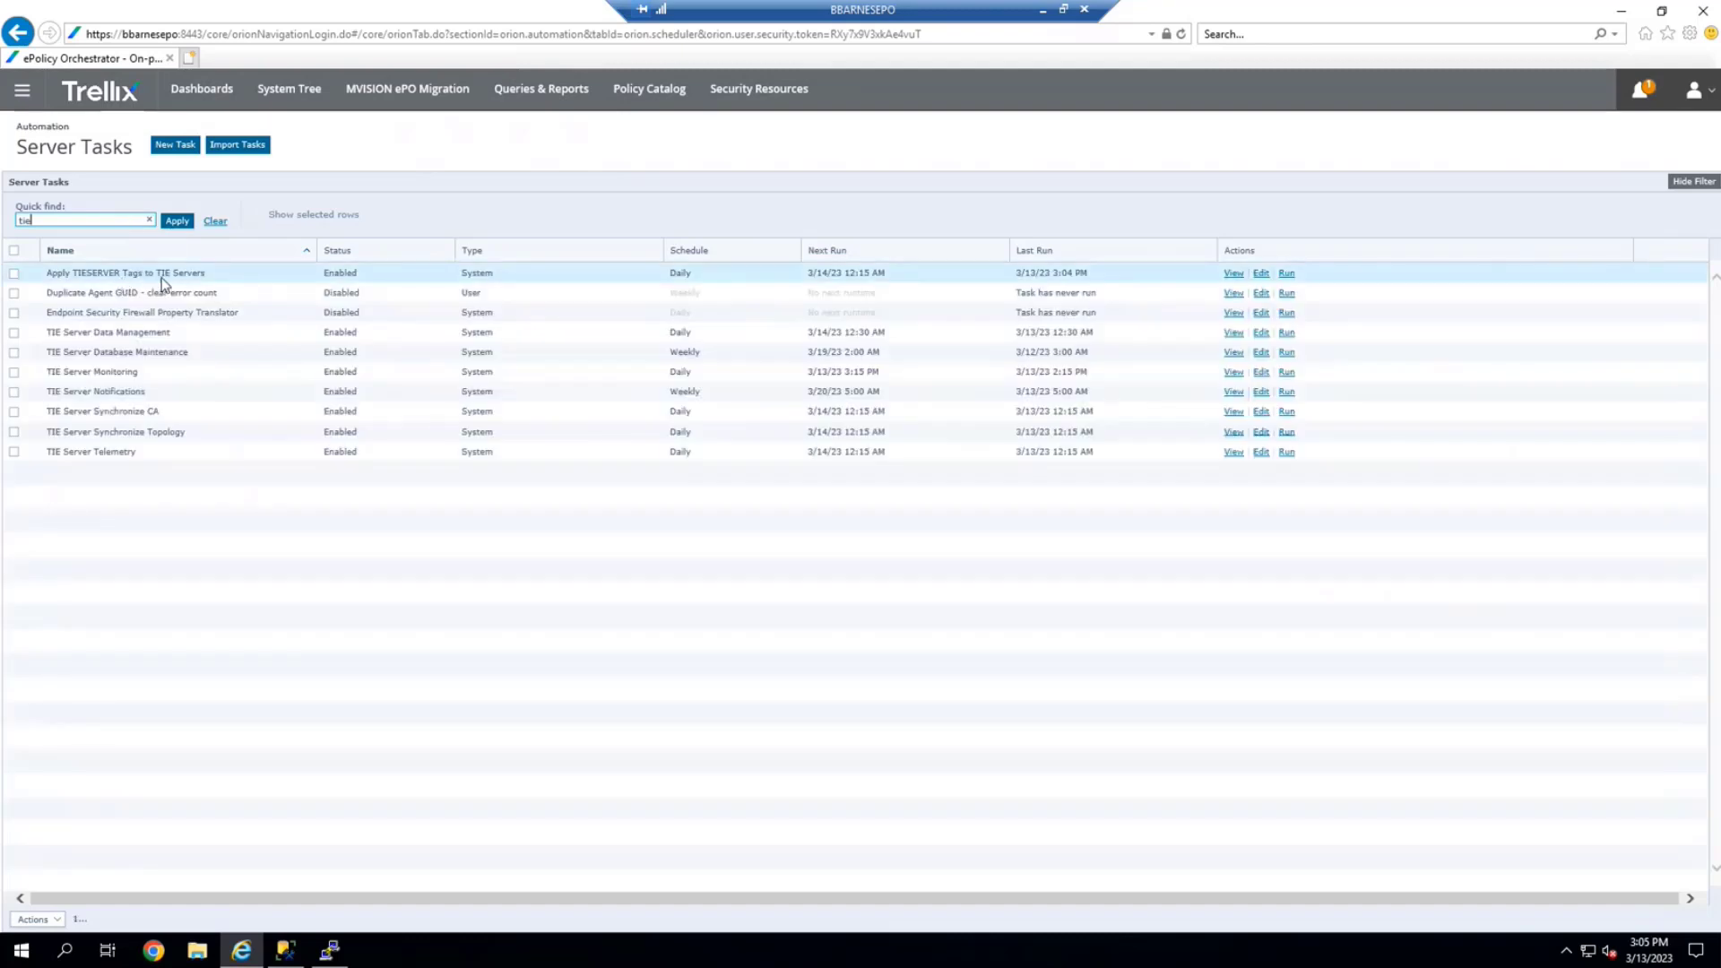
left_click_drag(56, 220, 11, 221)
type("manage")
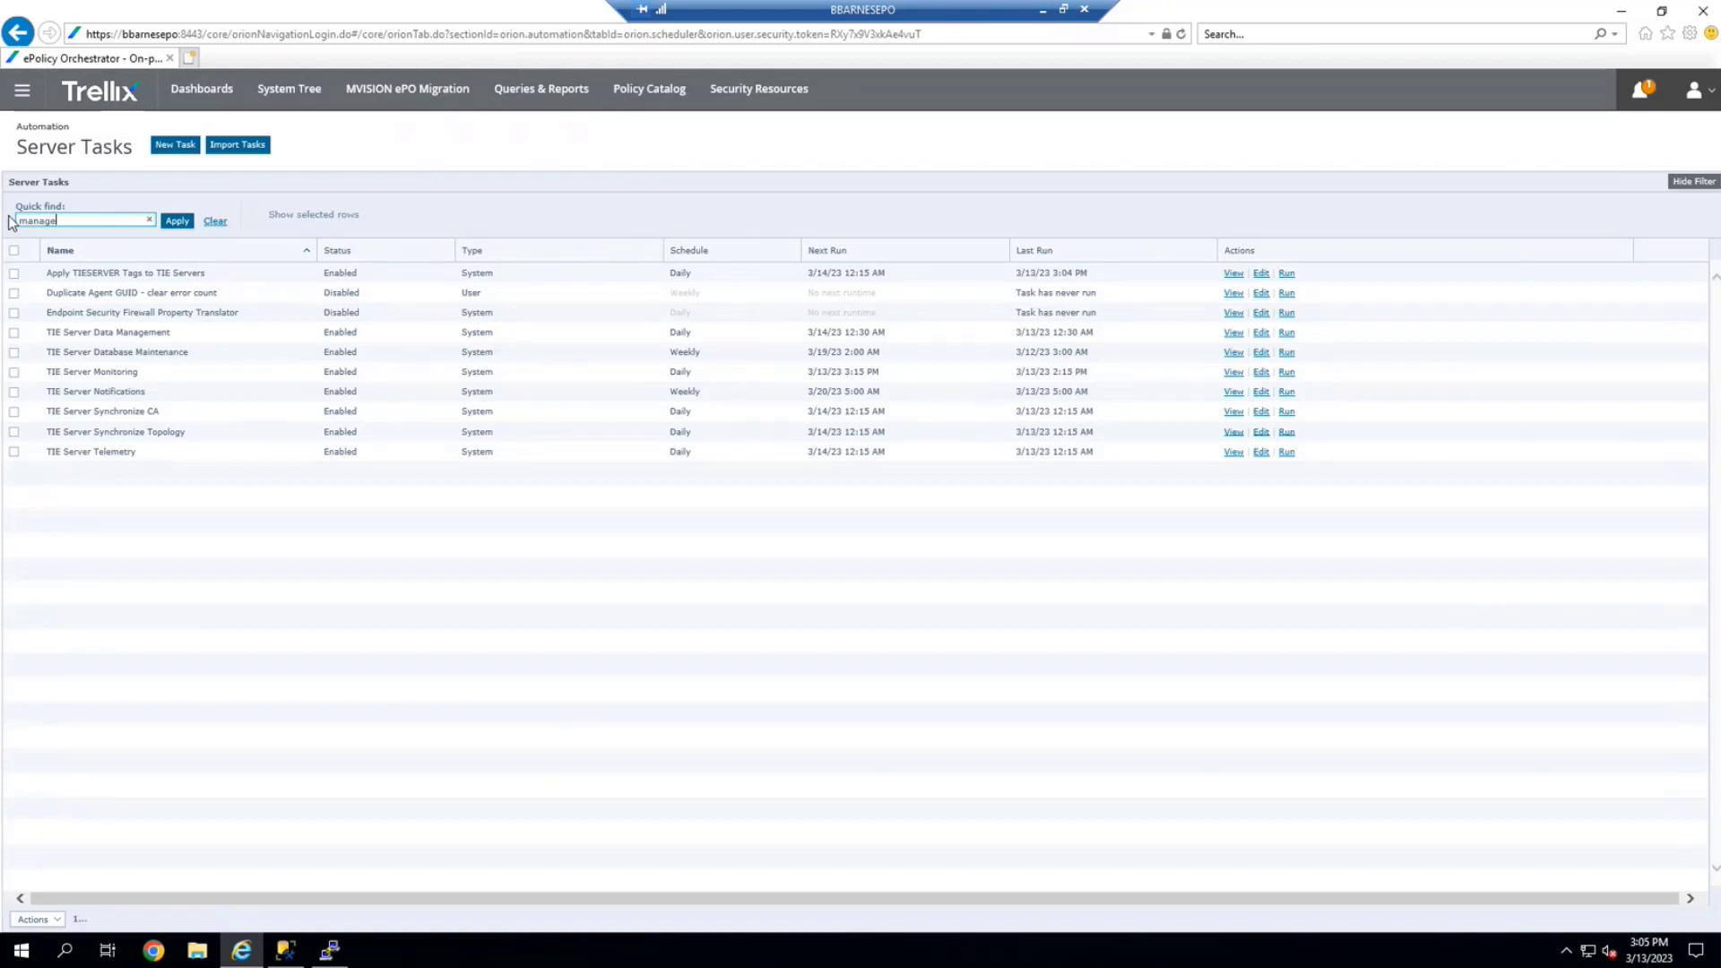
key("Return")
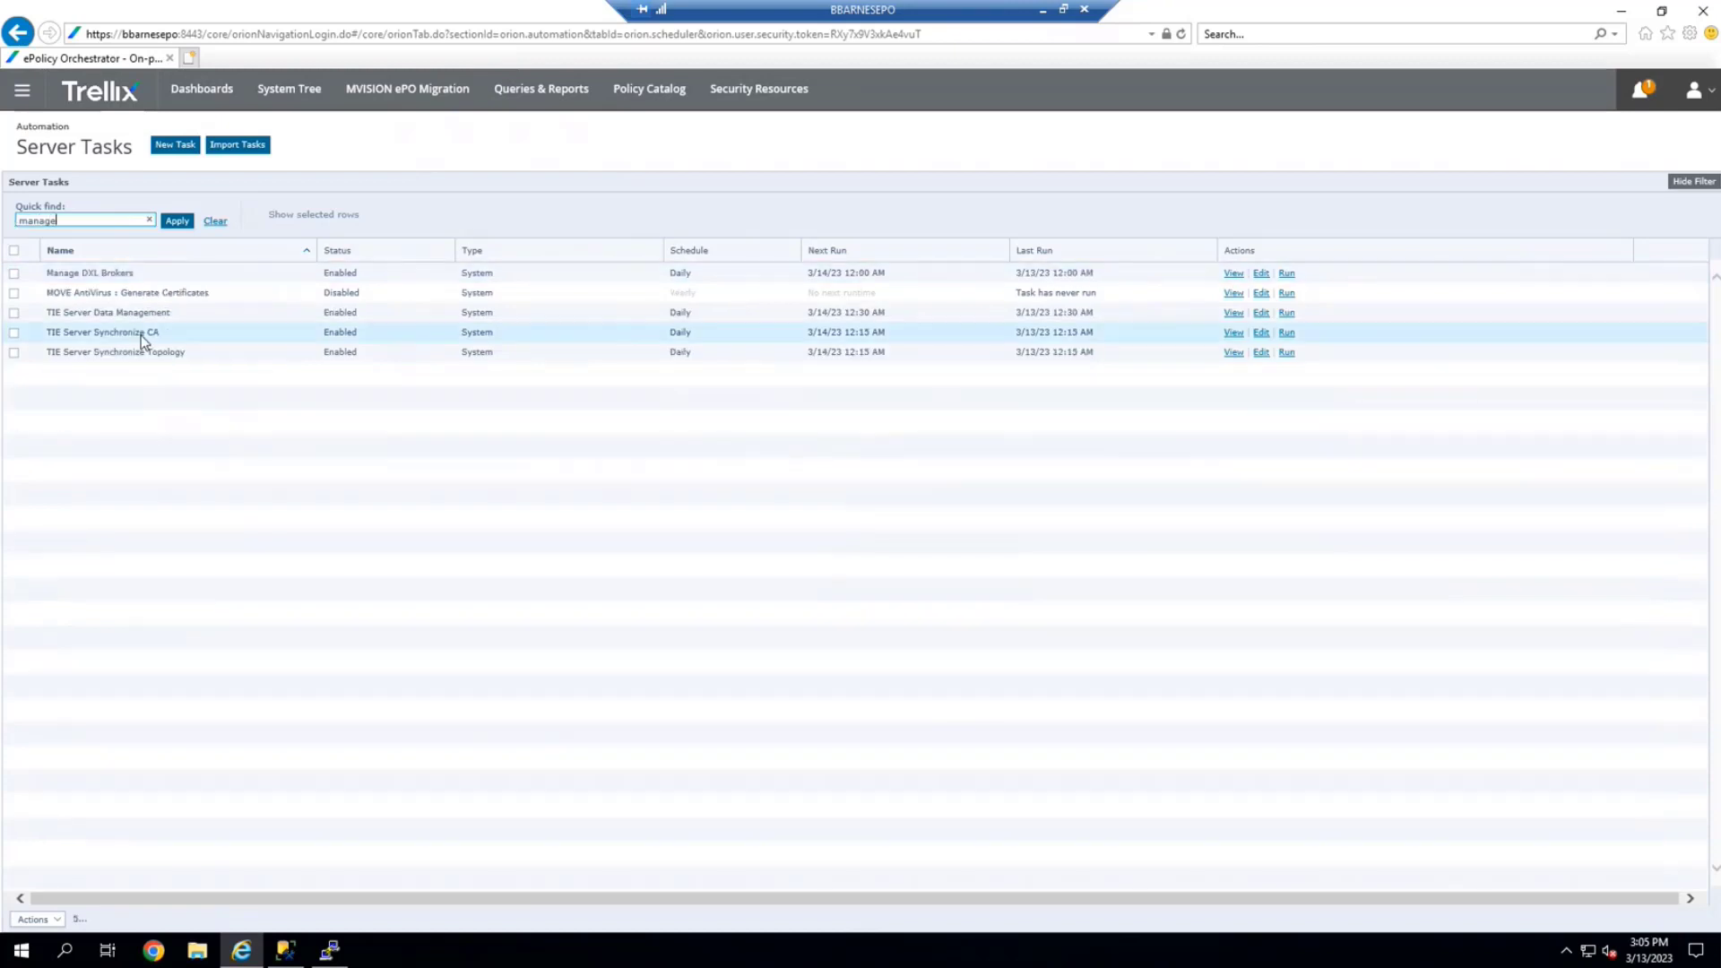
left_click(14, 275)
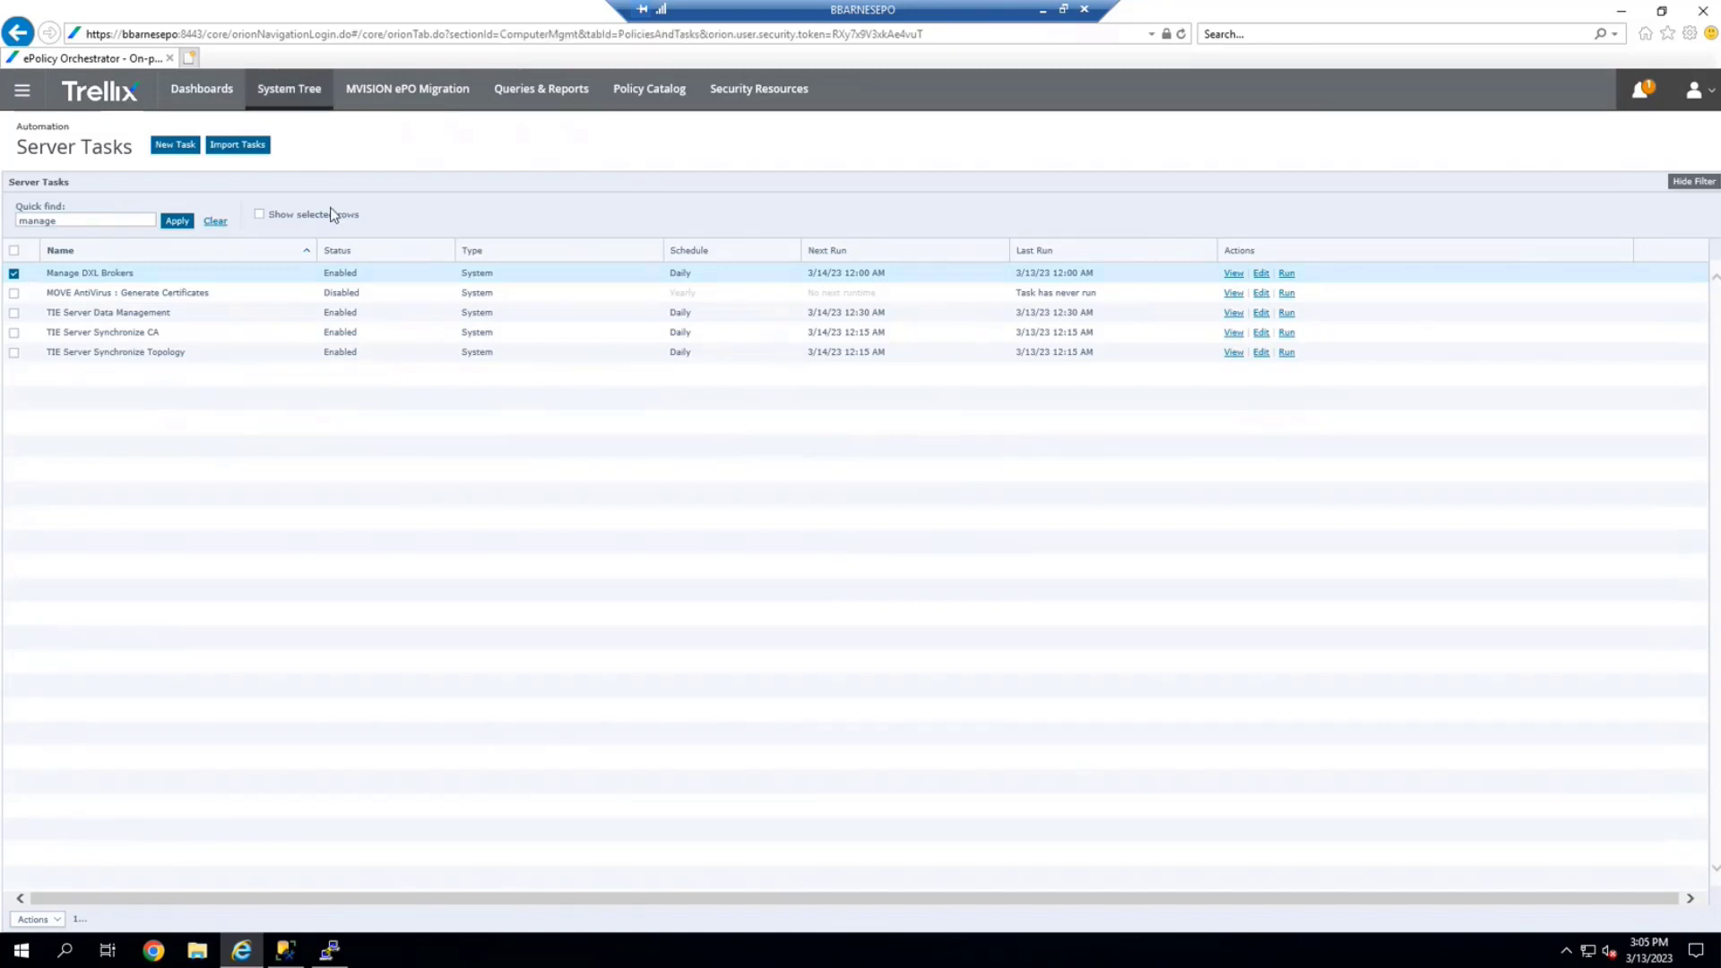
left_click(292, 95)
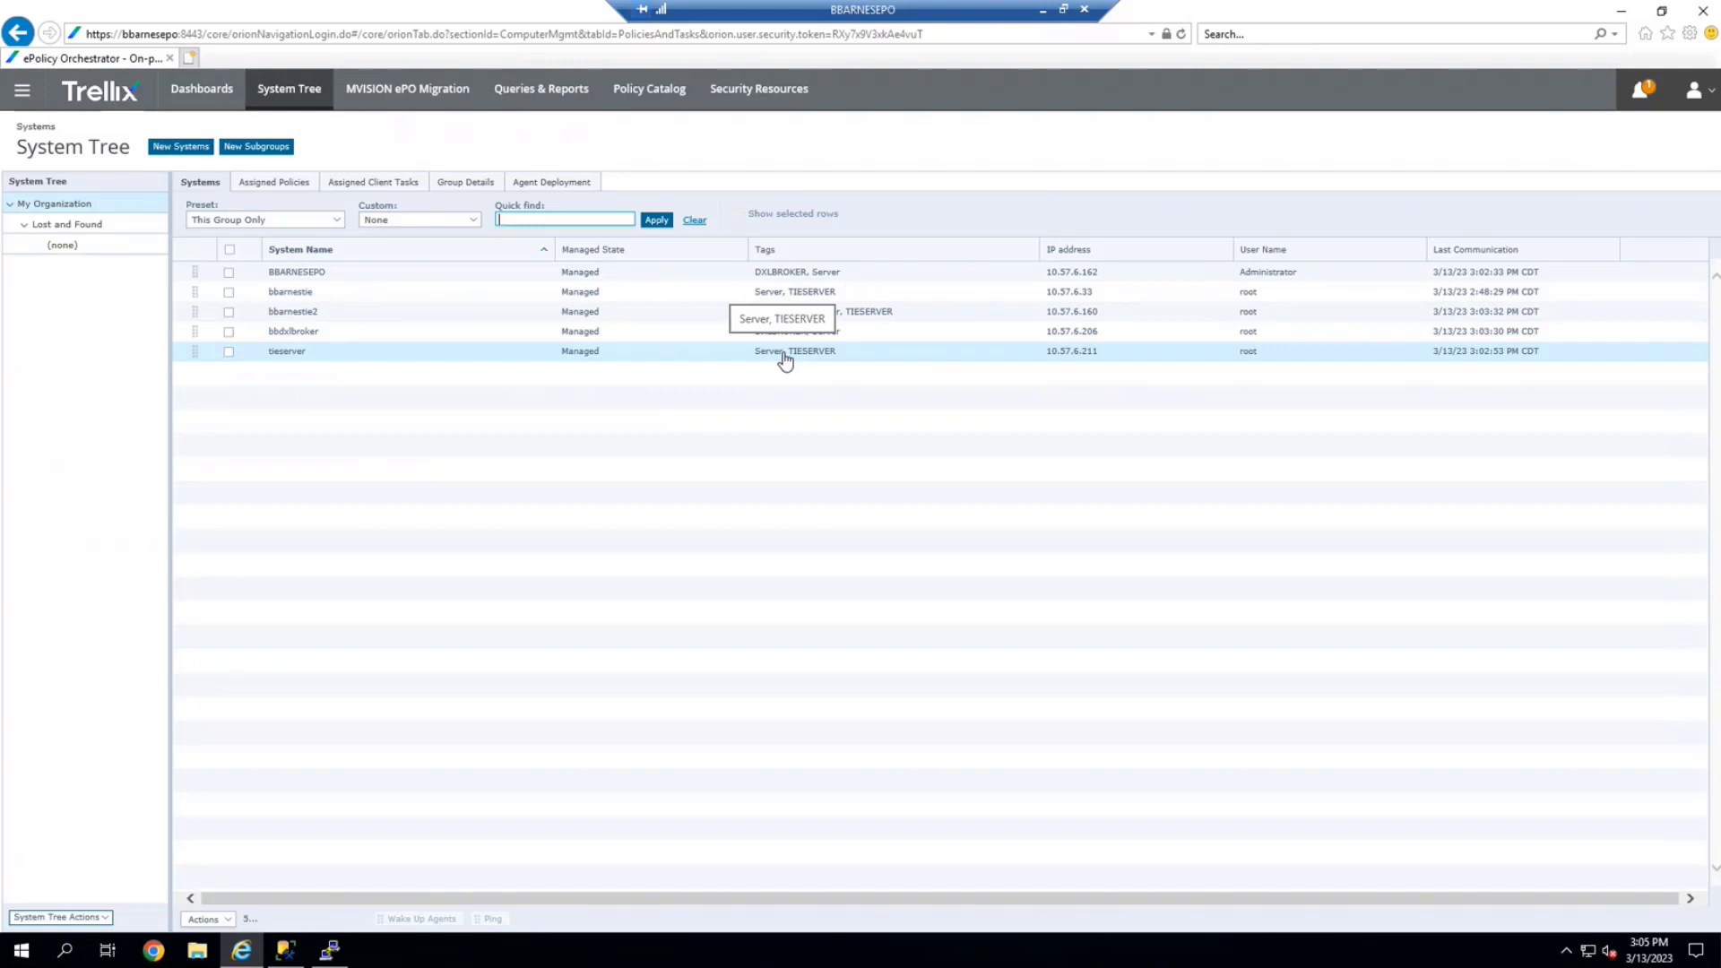
Open TIE Server Topology Management and start editing tieserver, currently in Unassigned mode
left_click(22, 89)
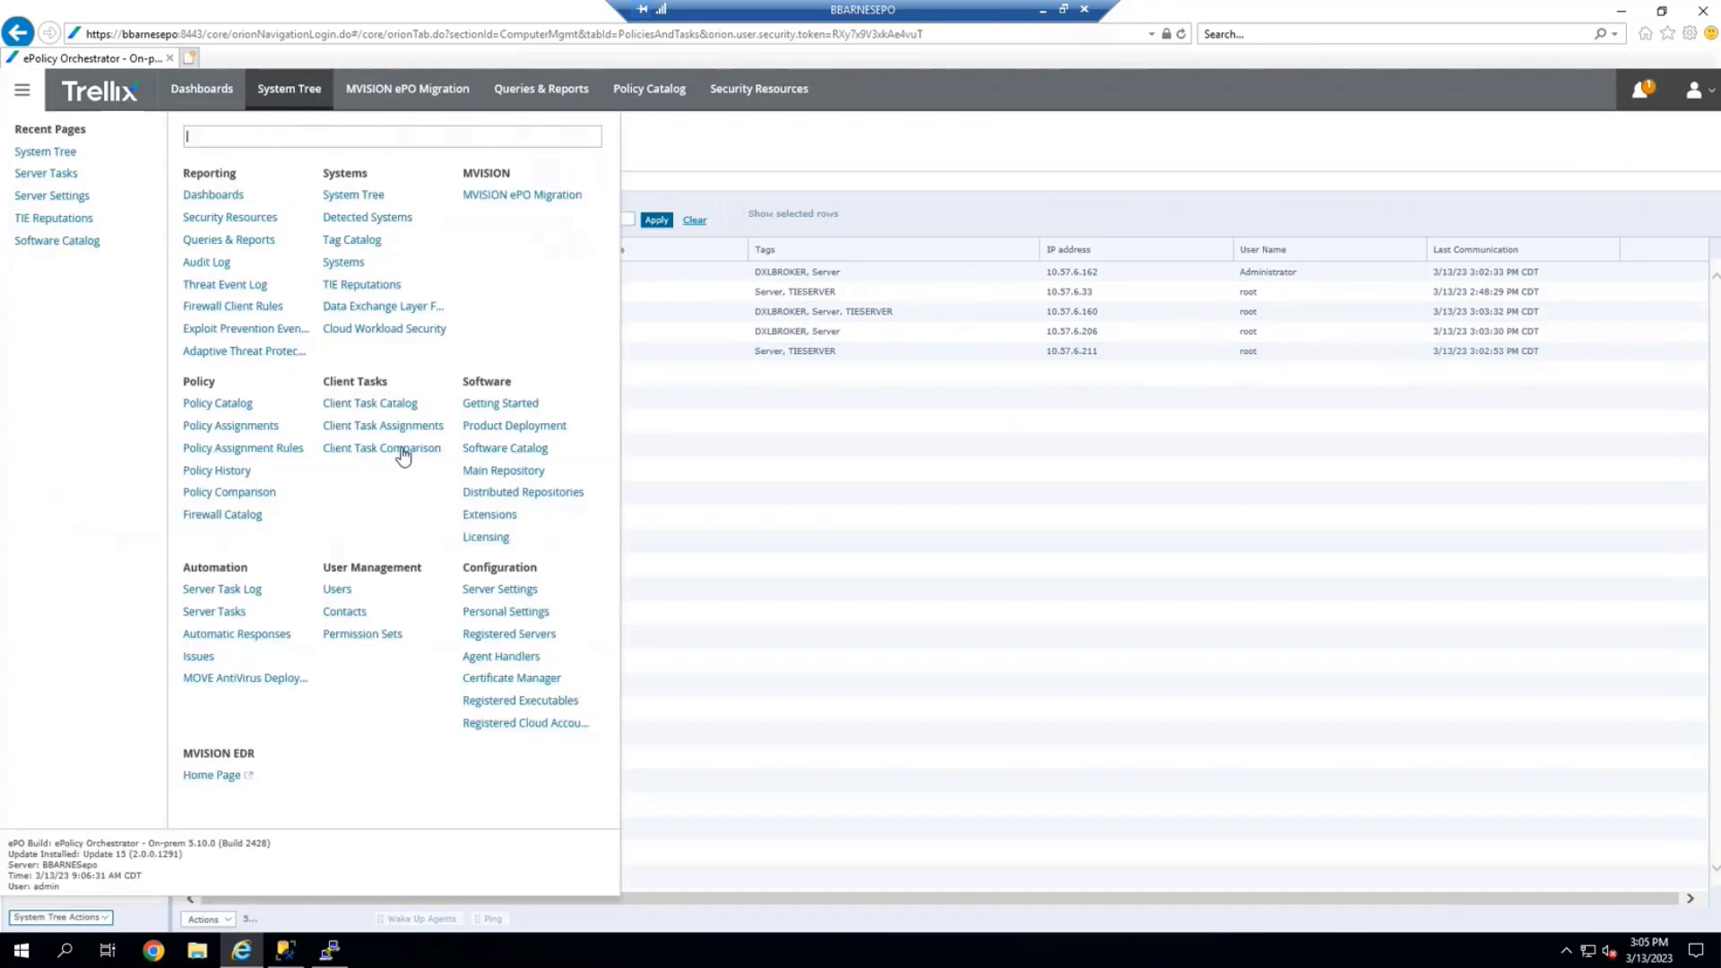
left_click(477, 590)
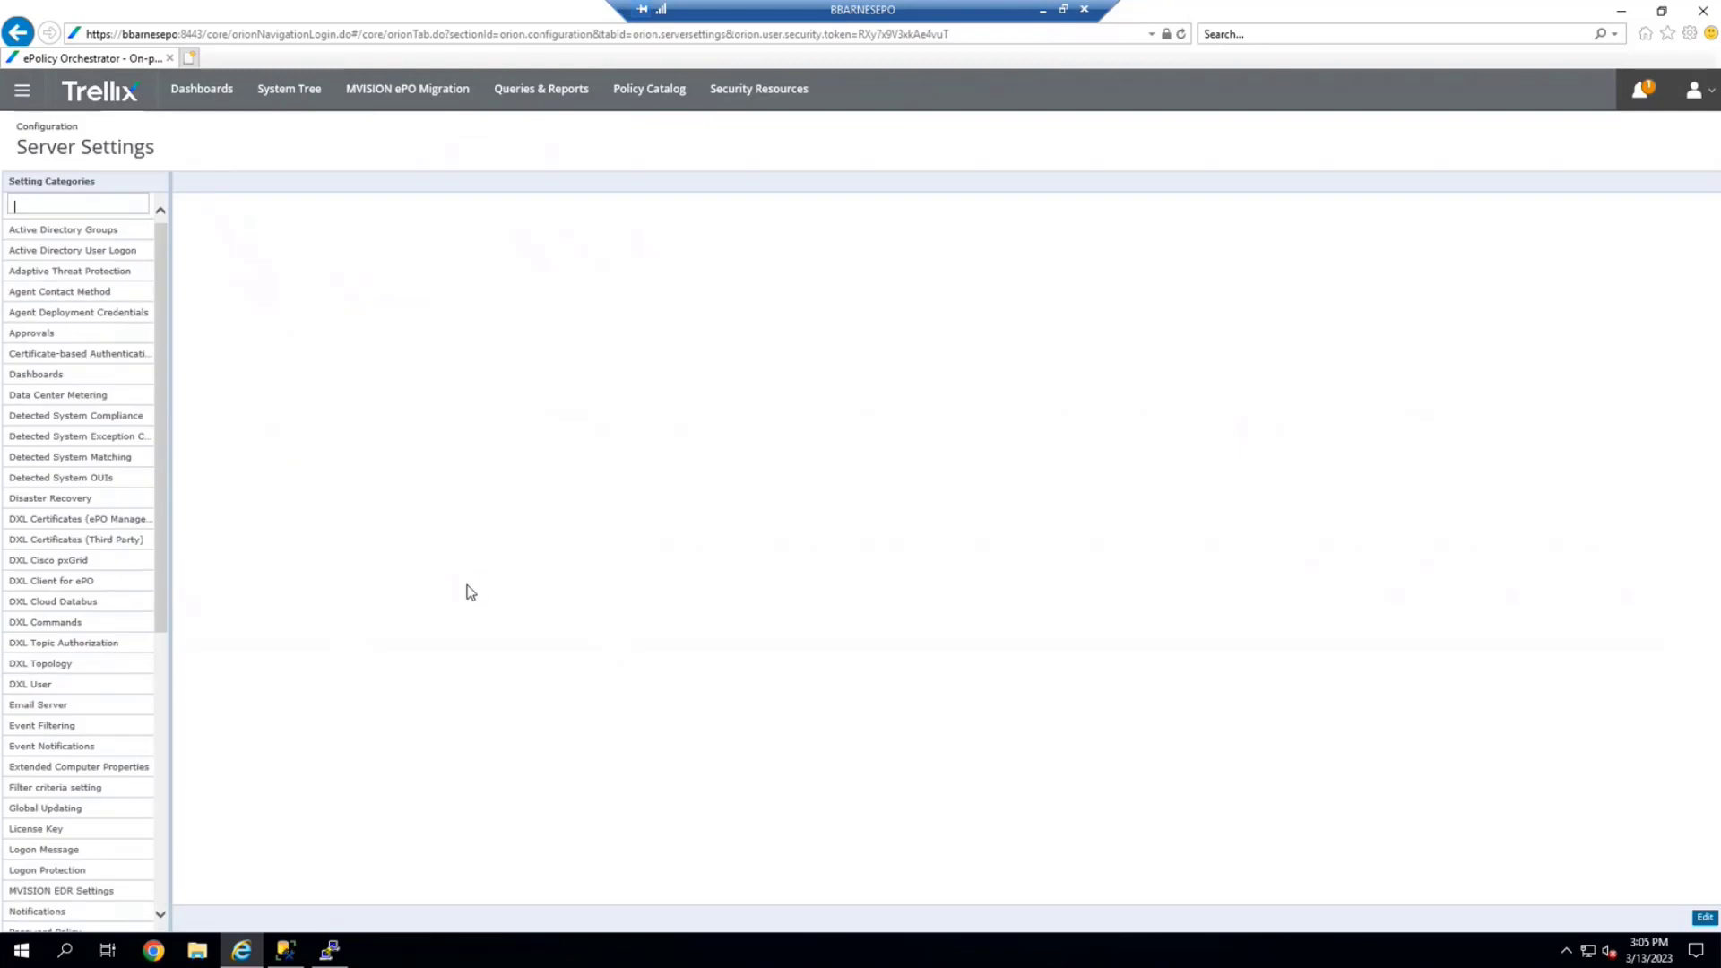
left_click(218, 271)
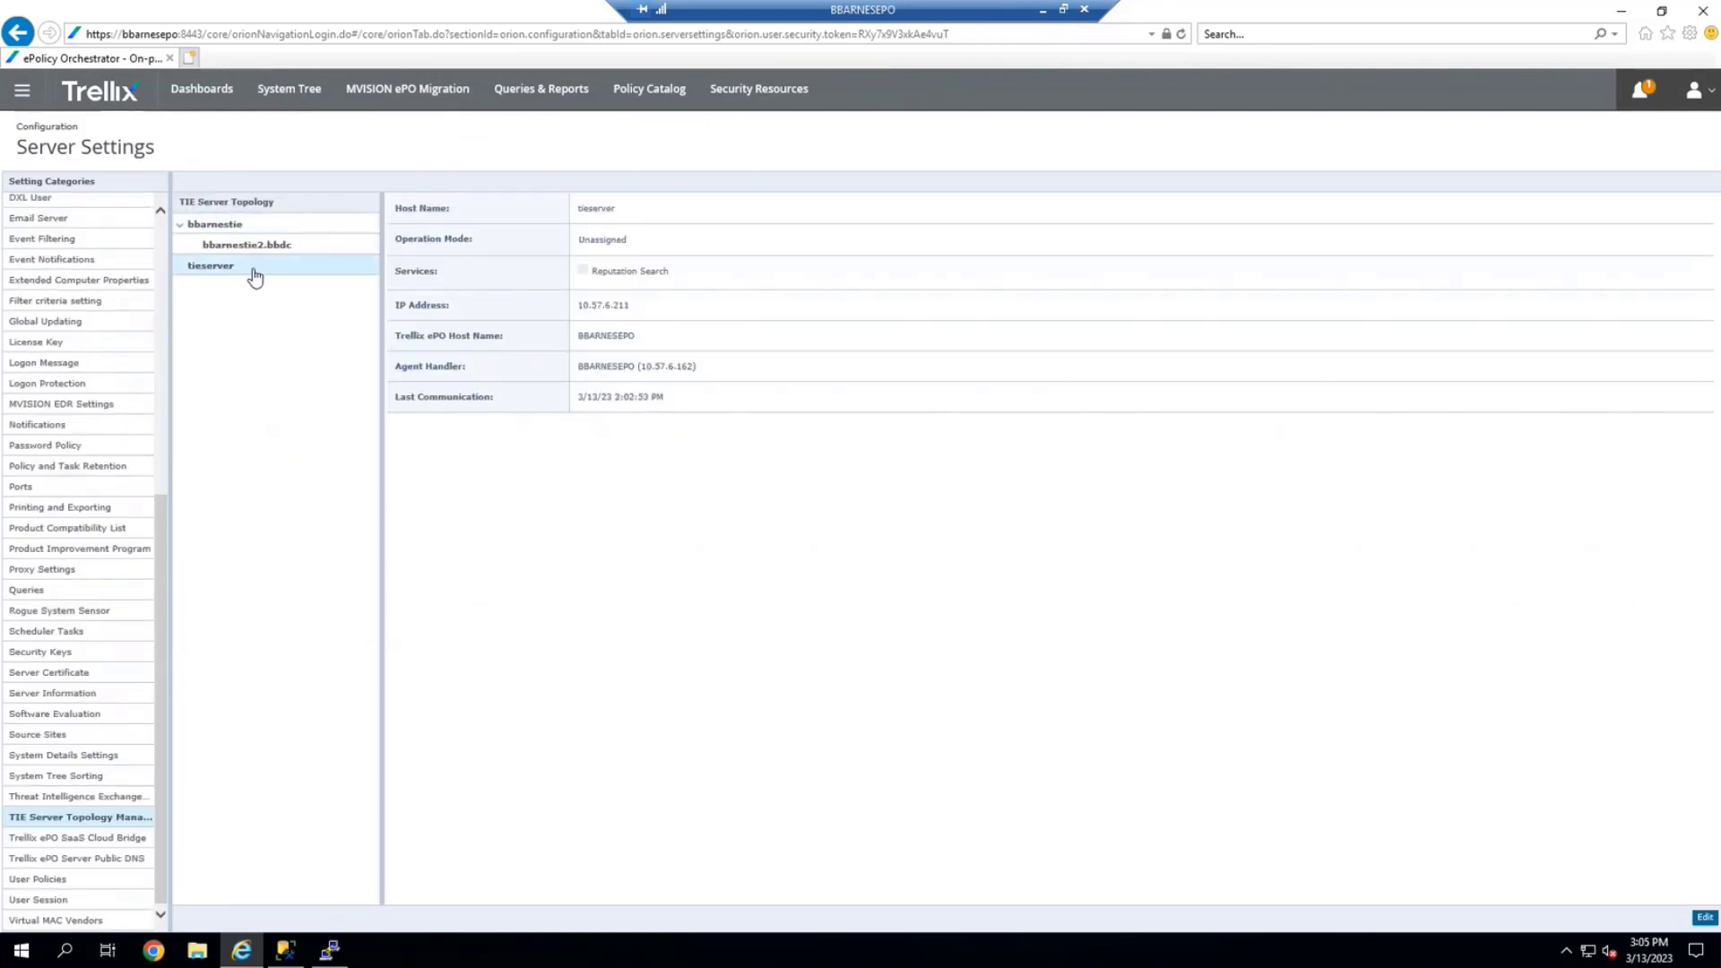
double_click(595, 240)
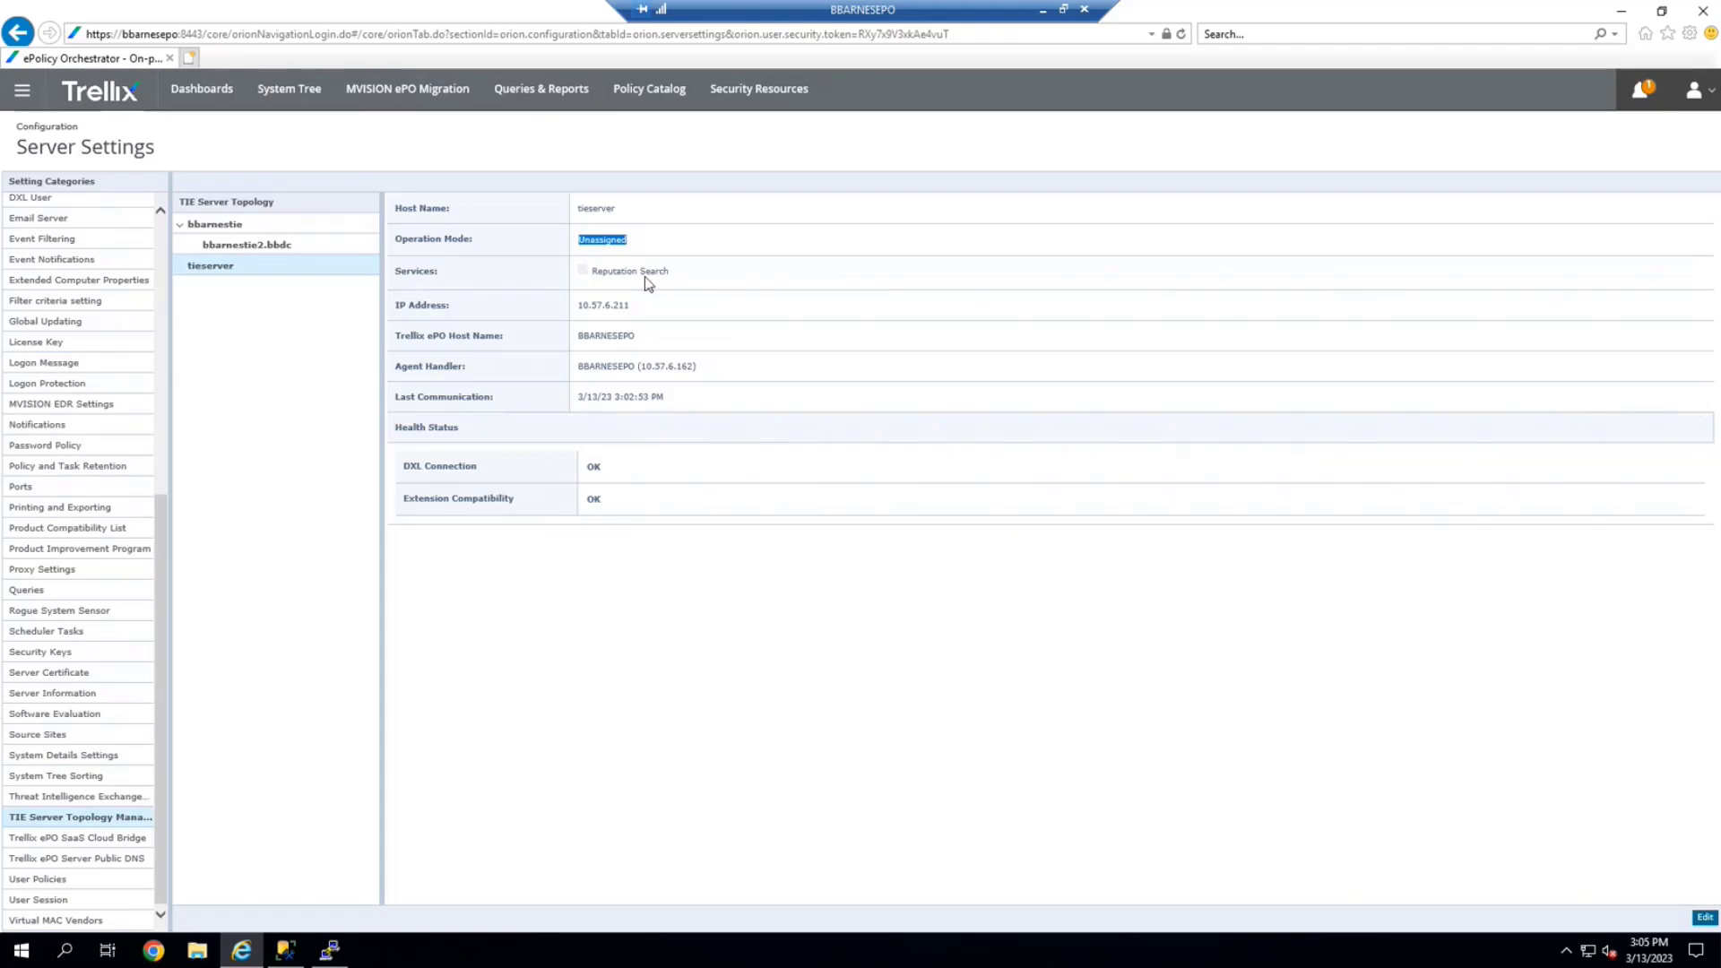
left_click(1704, 918)
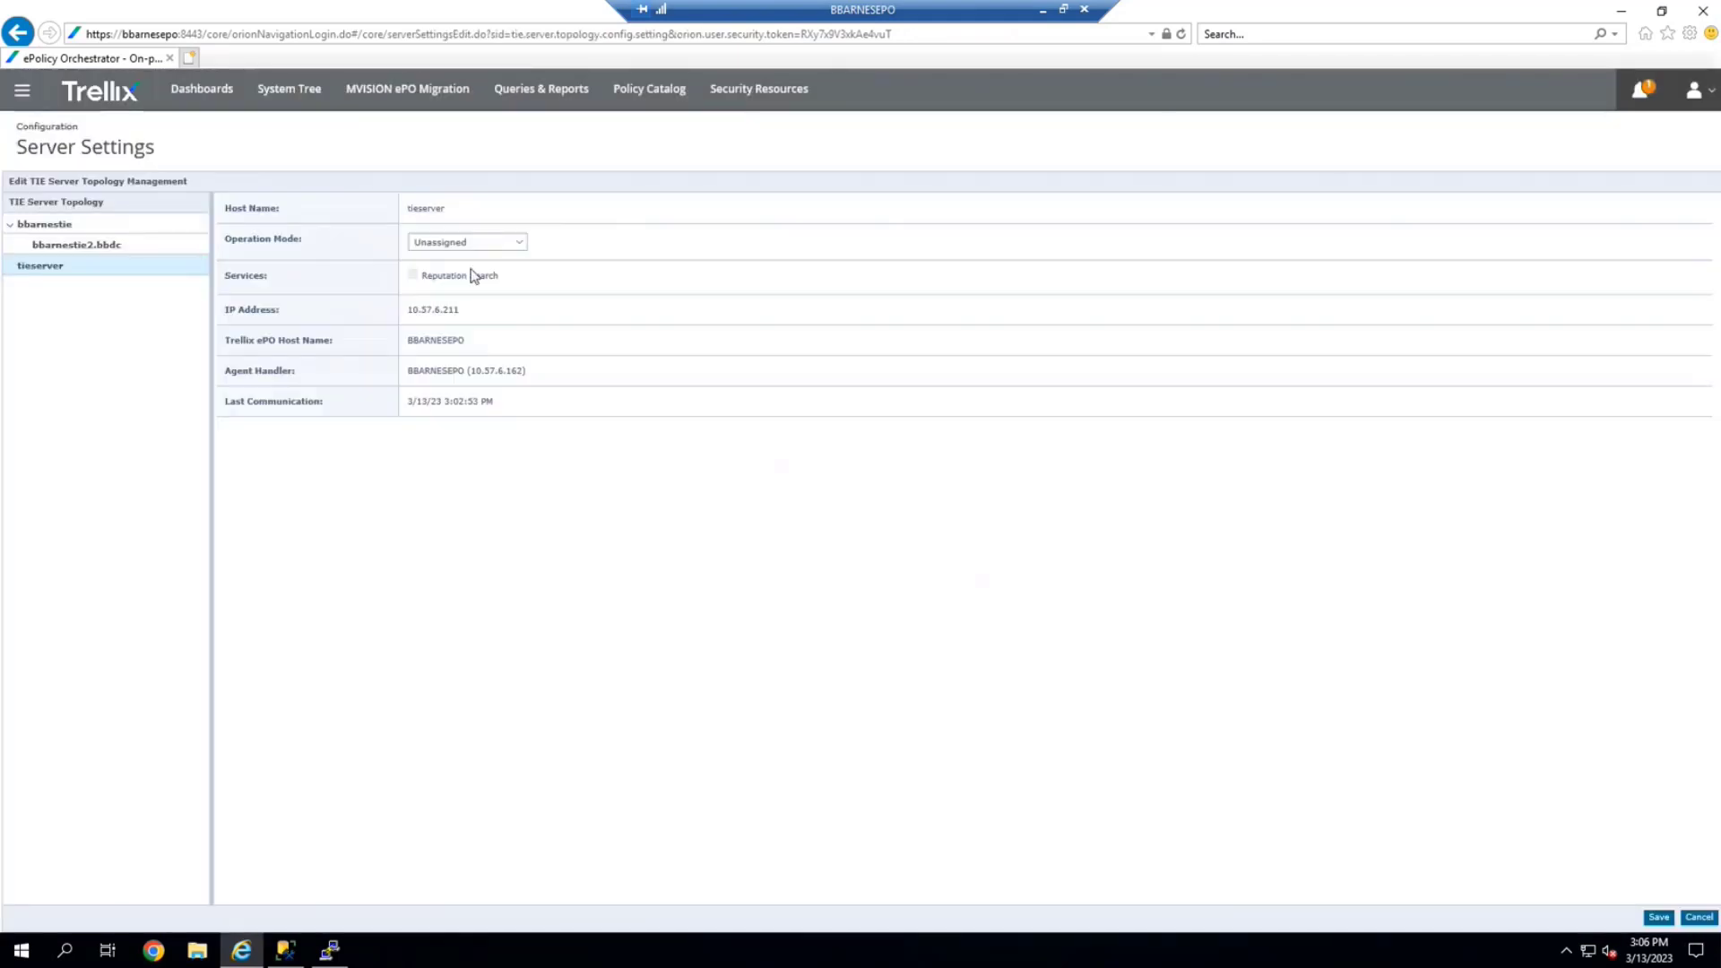
Change tieserver's operation mode from Unassigned to Secondary and save the topology change
left_click(463, 243)
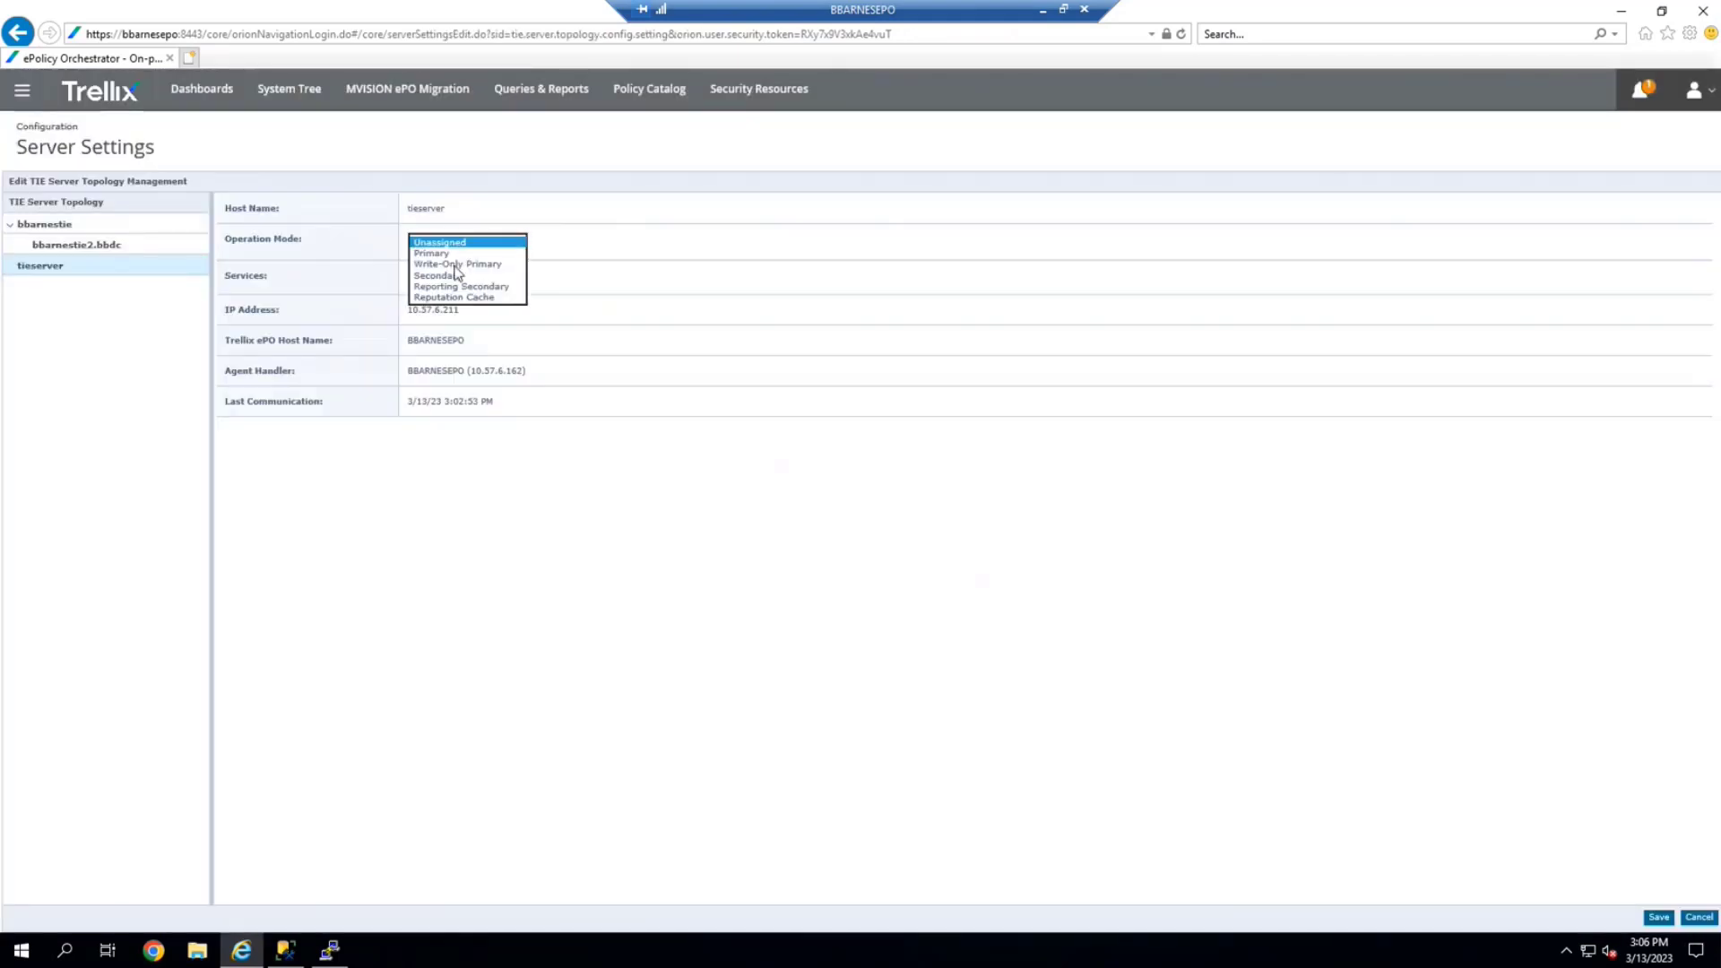
left_click(442, 277)
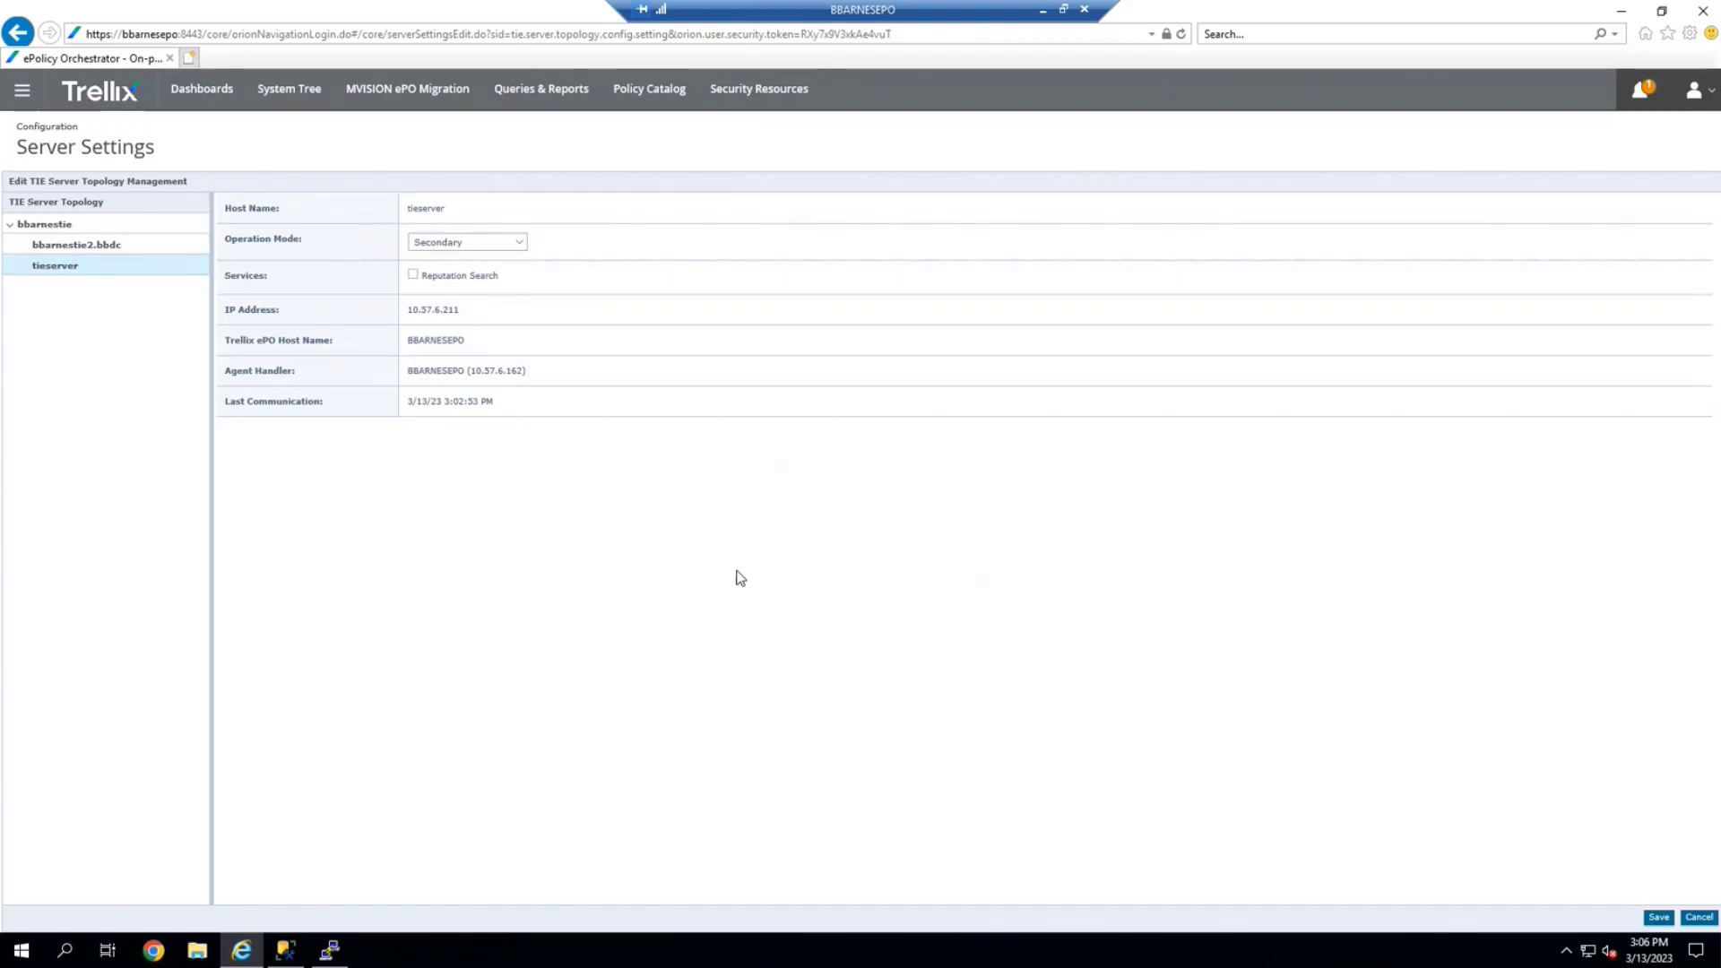
left_click(1662, 924)
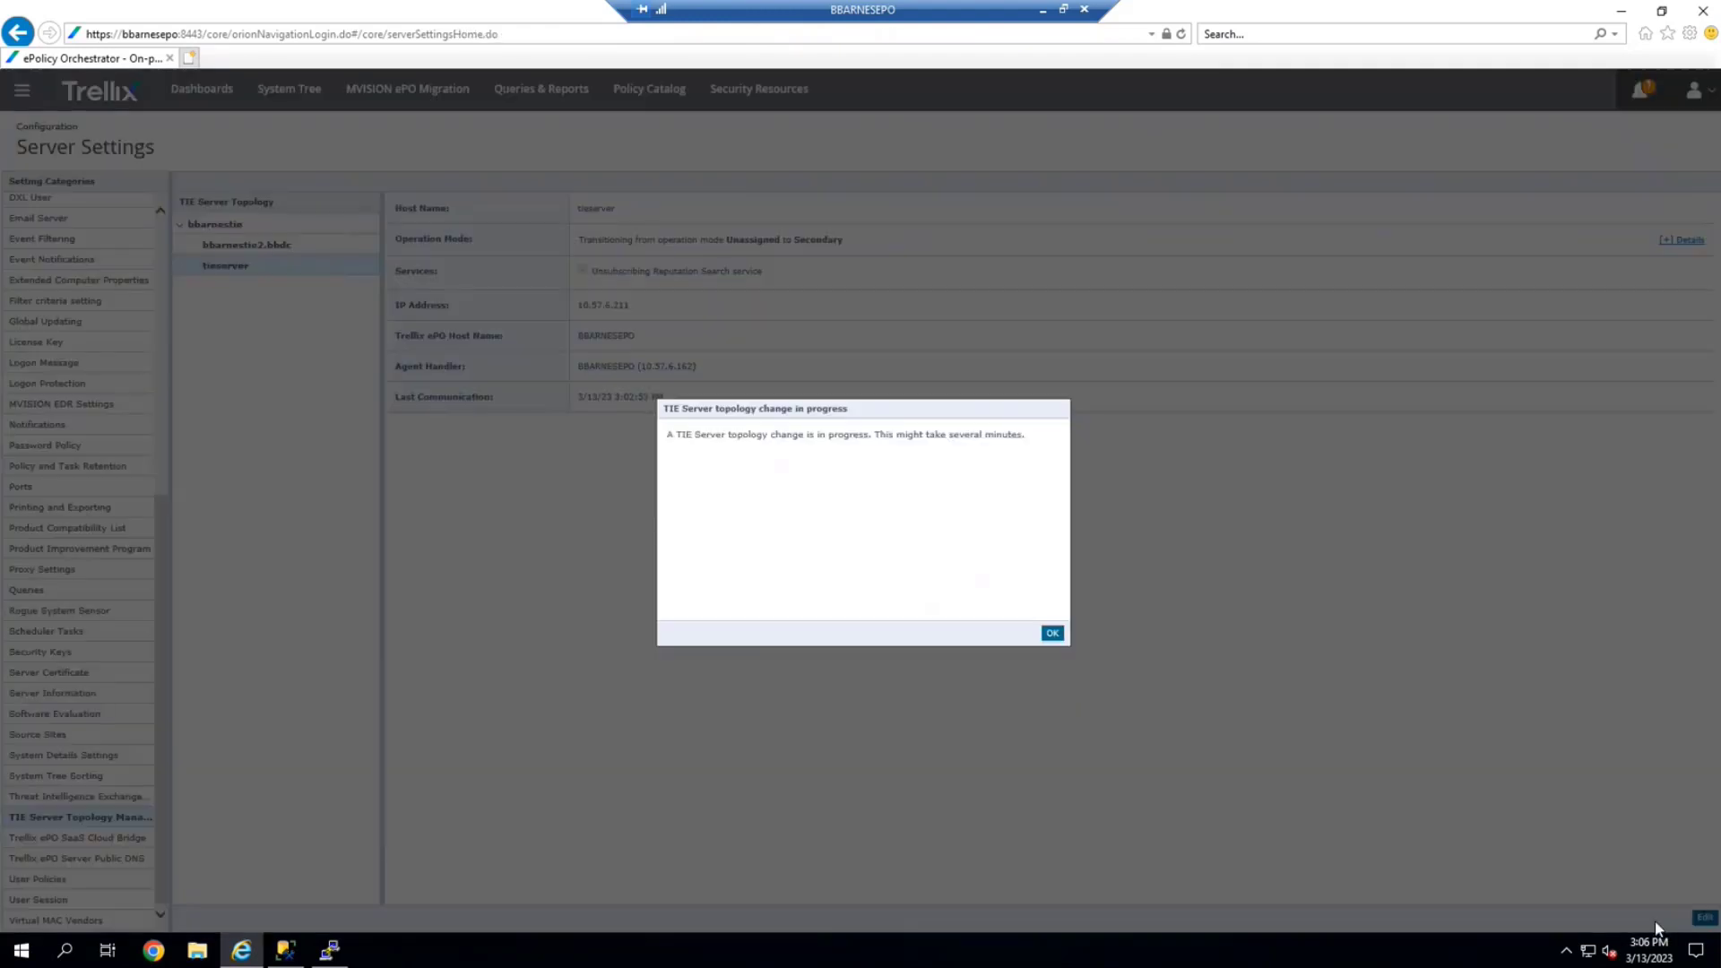
left_click(1052, 633)
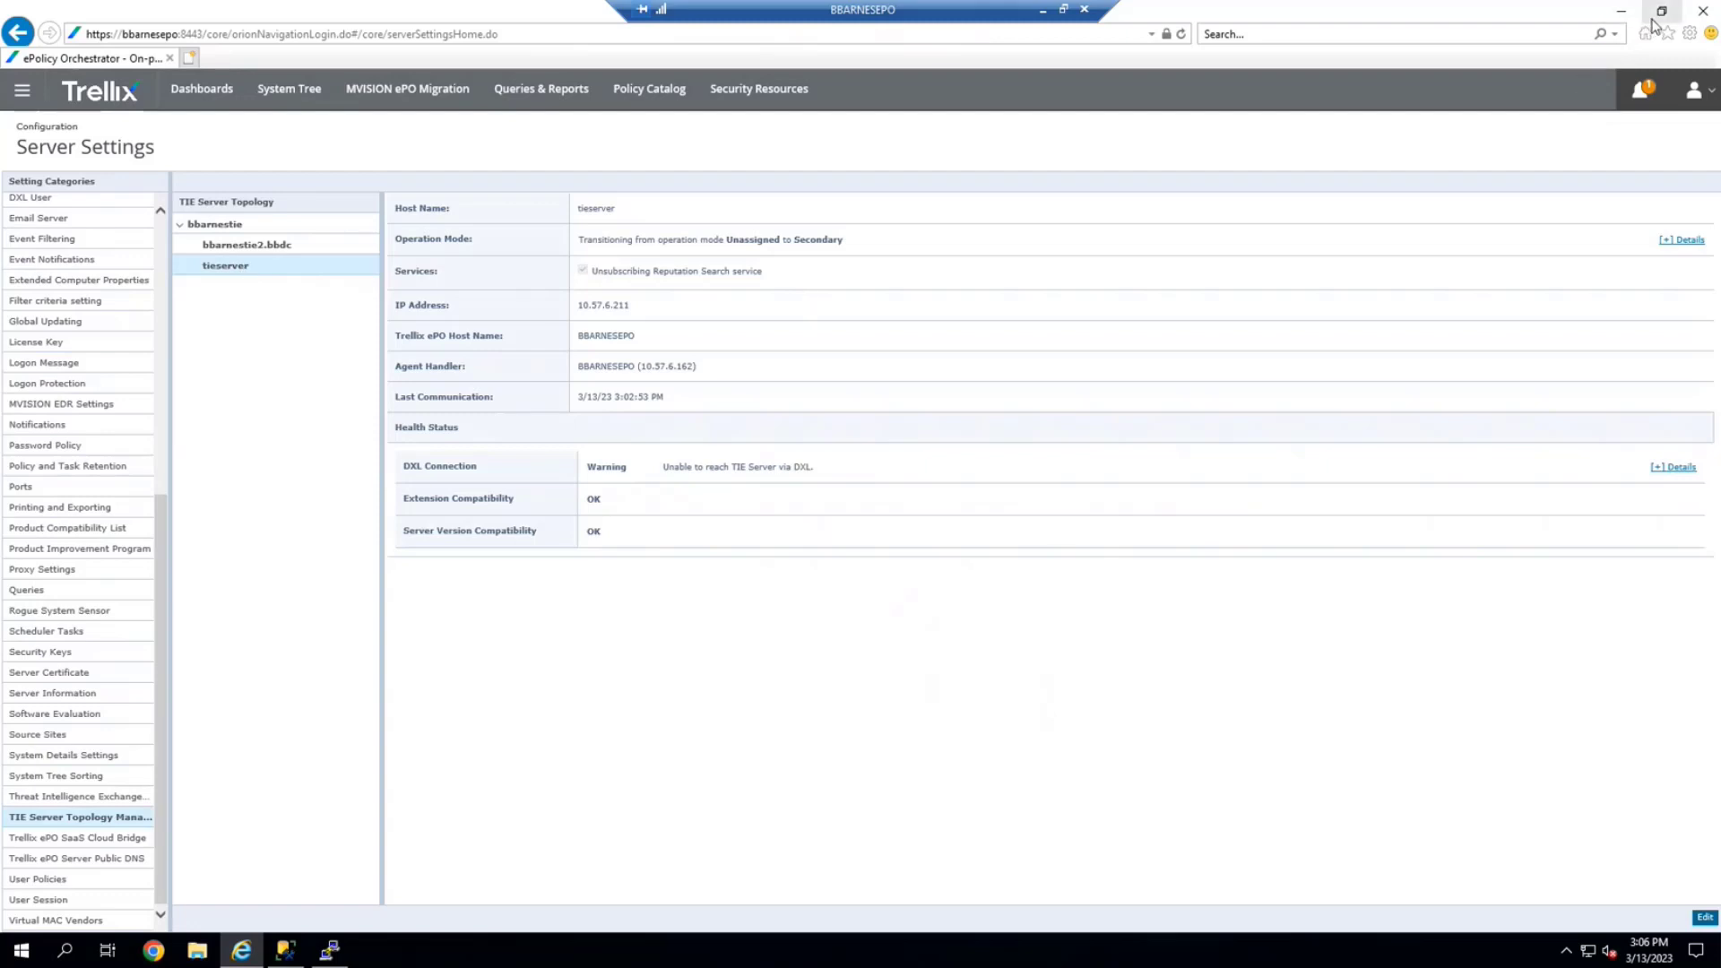
left_click(331, 952)
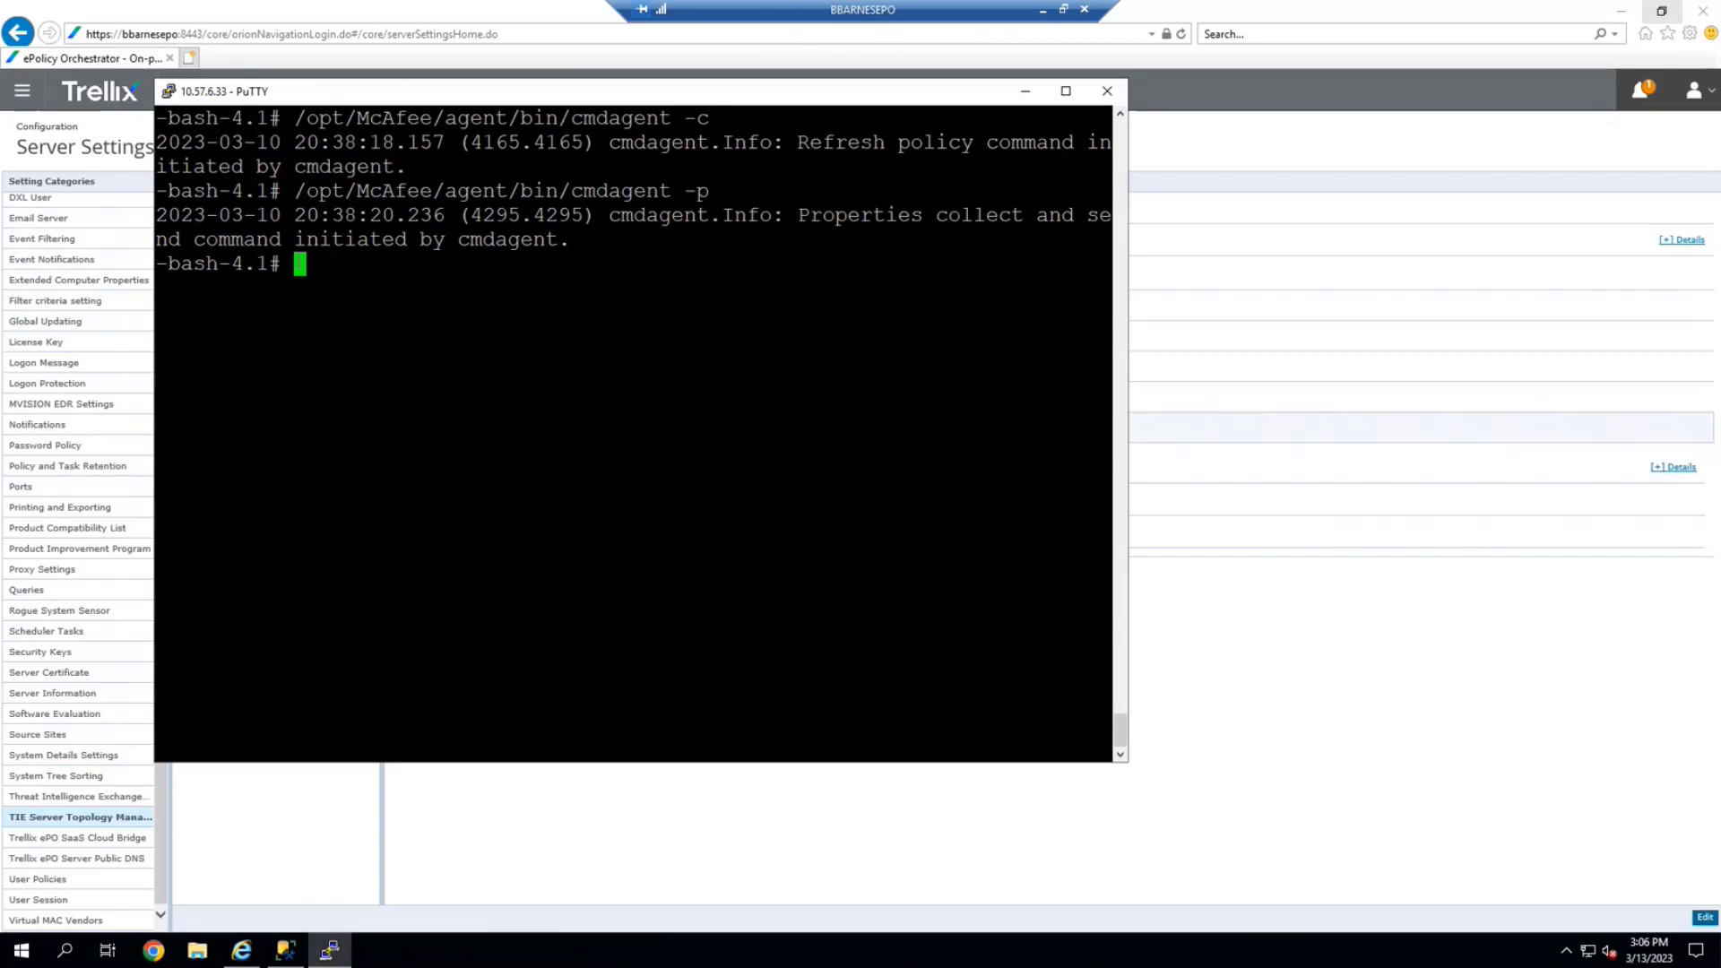
Start a new PuTTY session to the saved tieserver host, accepting its host key
left_click(168, 94)
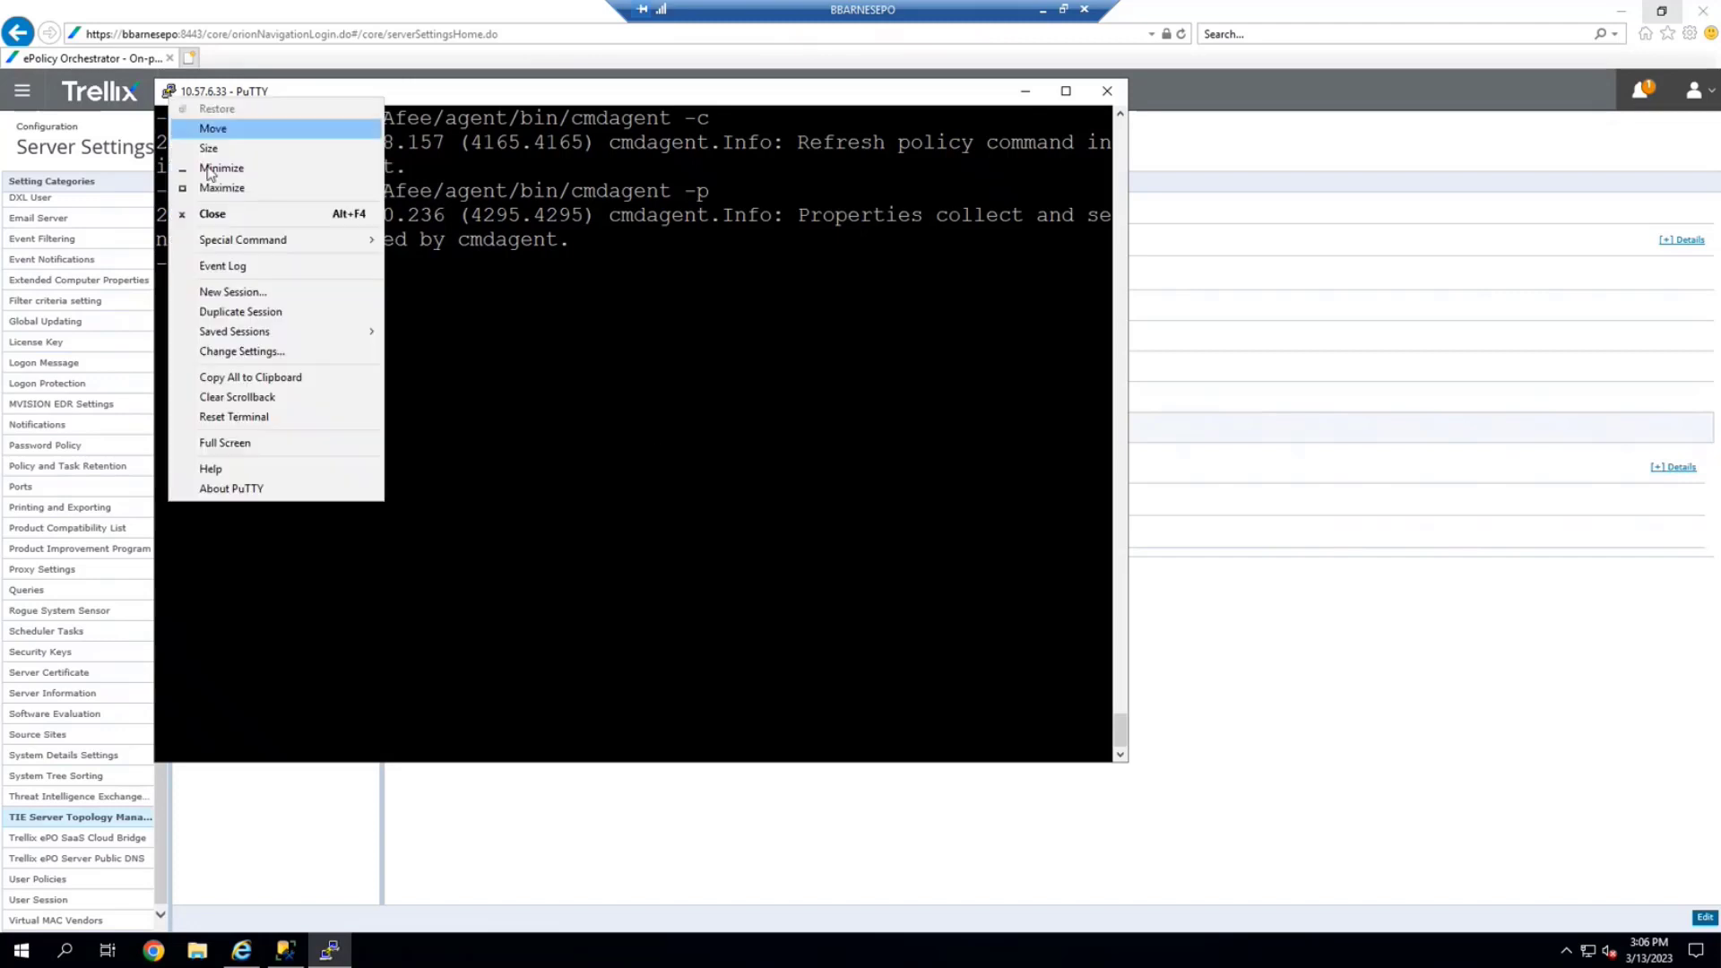
left_click(215, 289)
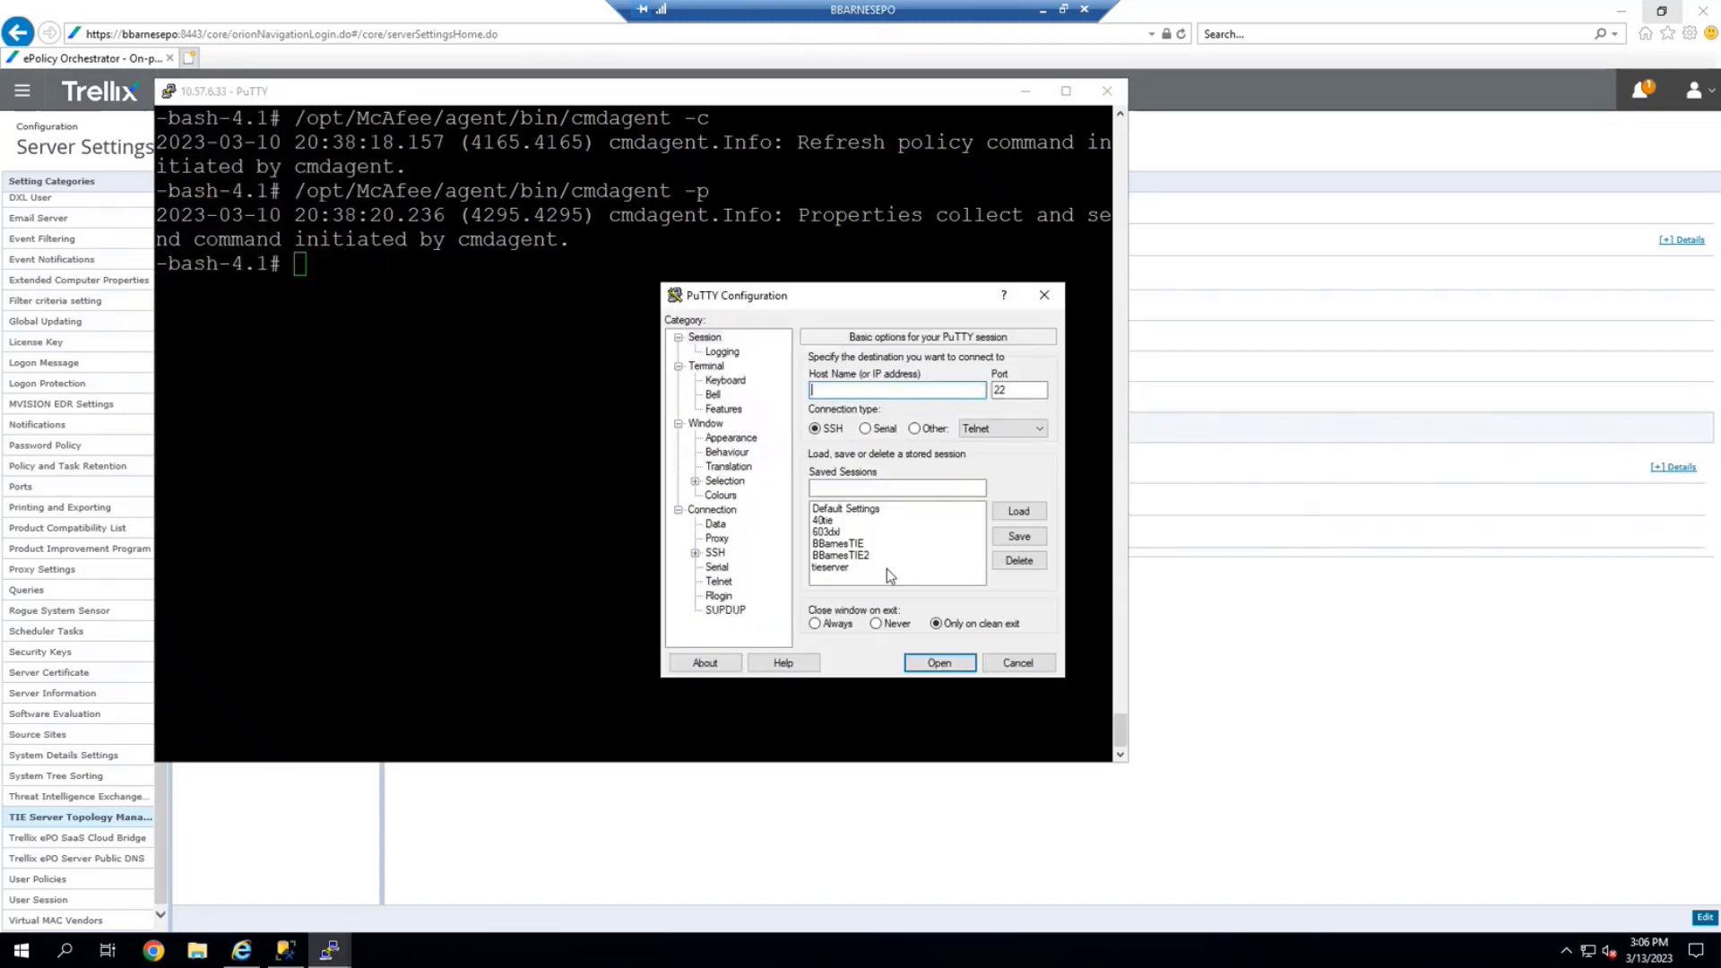
double_click(829, 567)
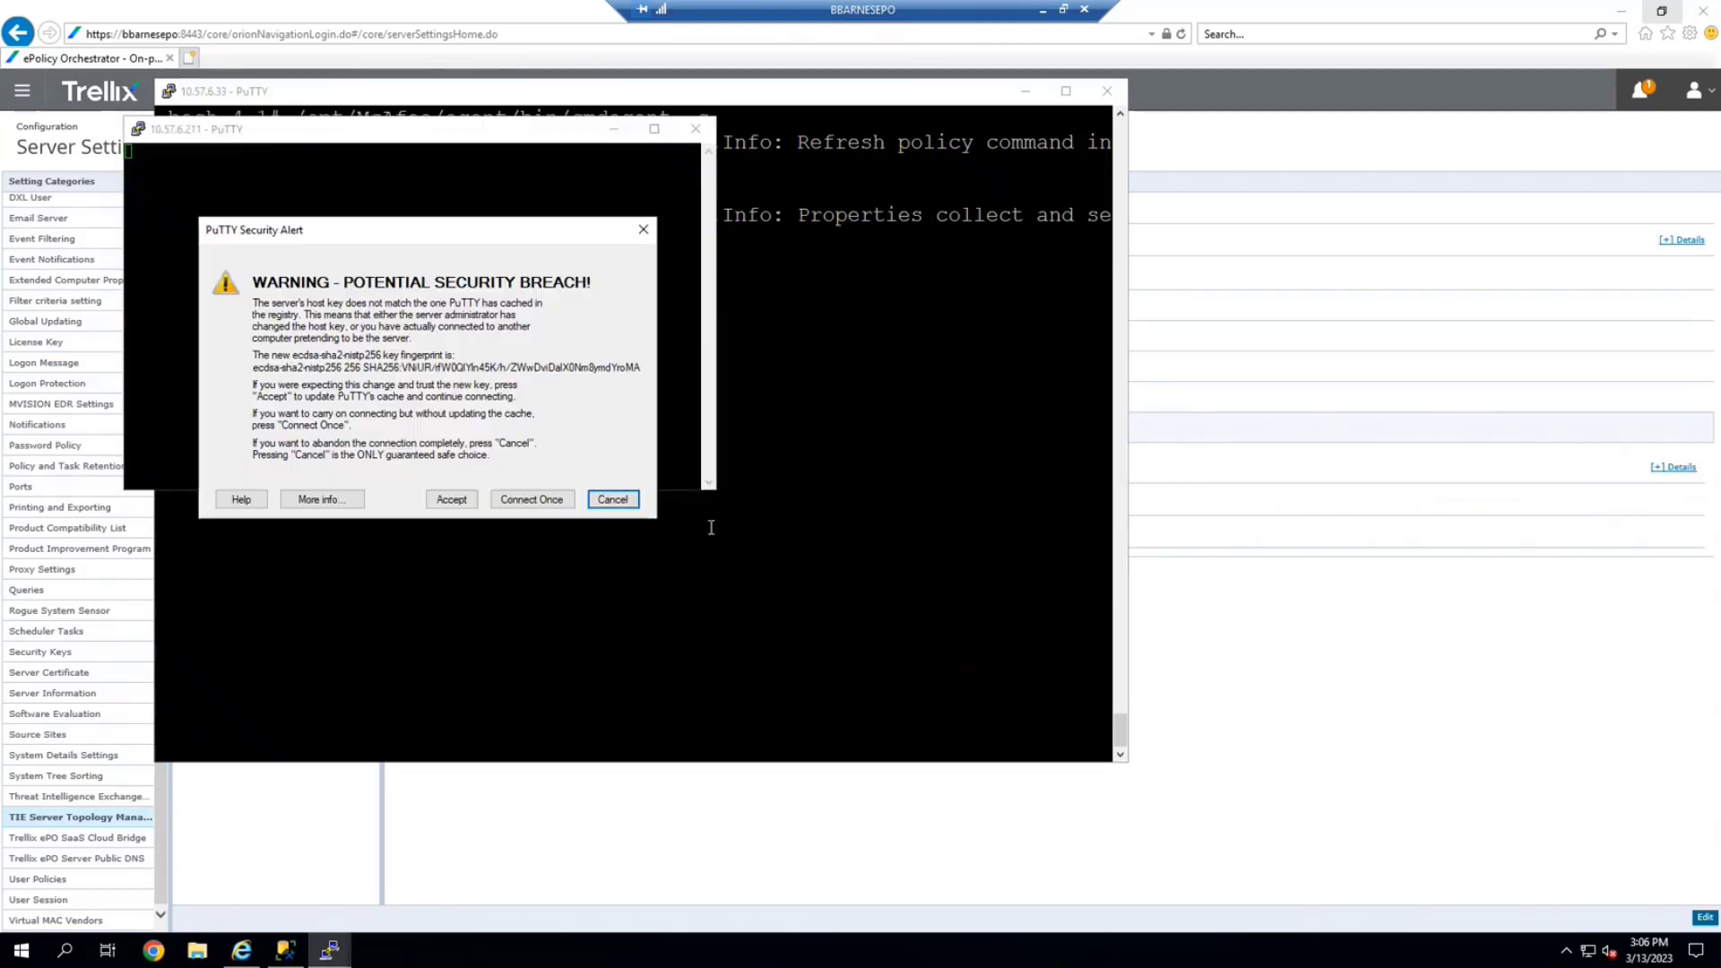
left_click(452, 499)
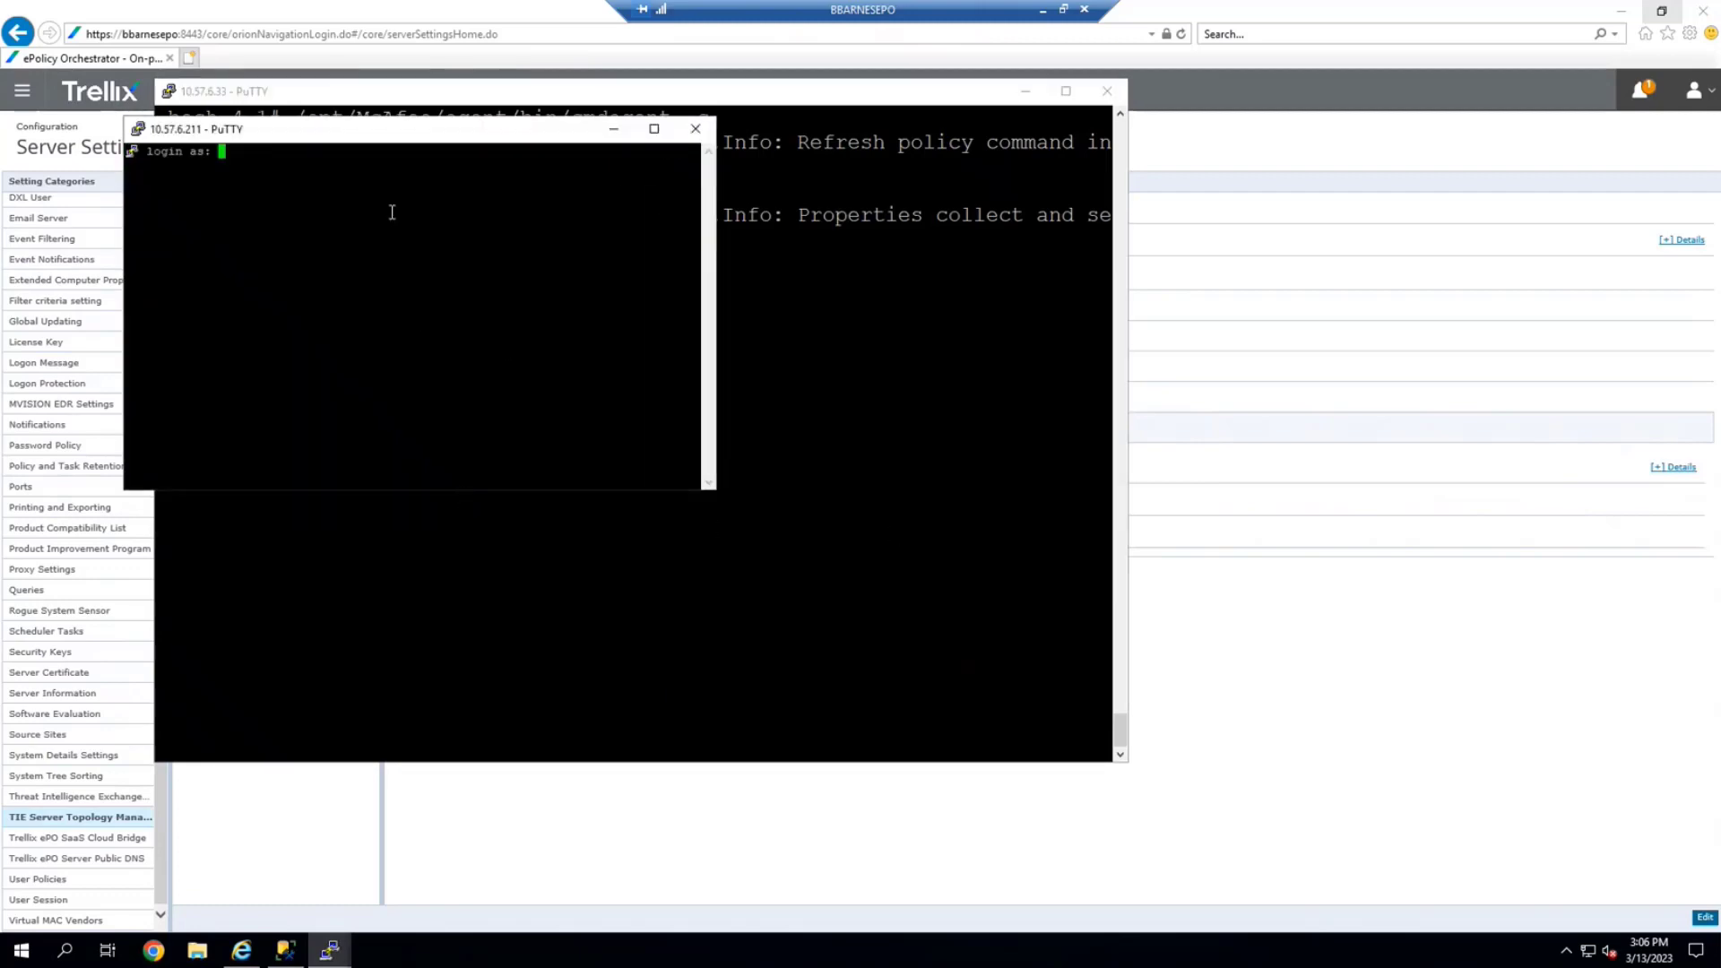
mouse_move(371, 130)
left_mouse_down()
mouse_move(405, 129)
mouse_move(373, 116)
left_mouse_up()
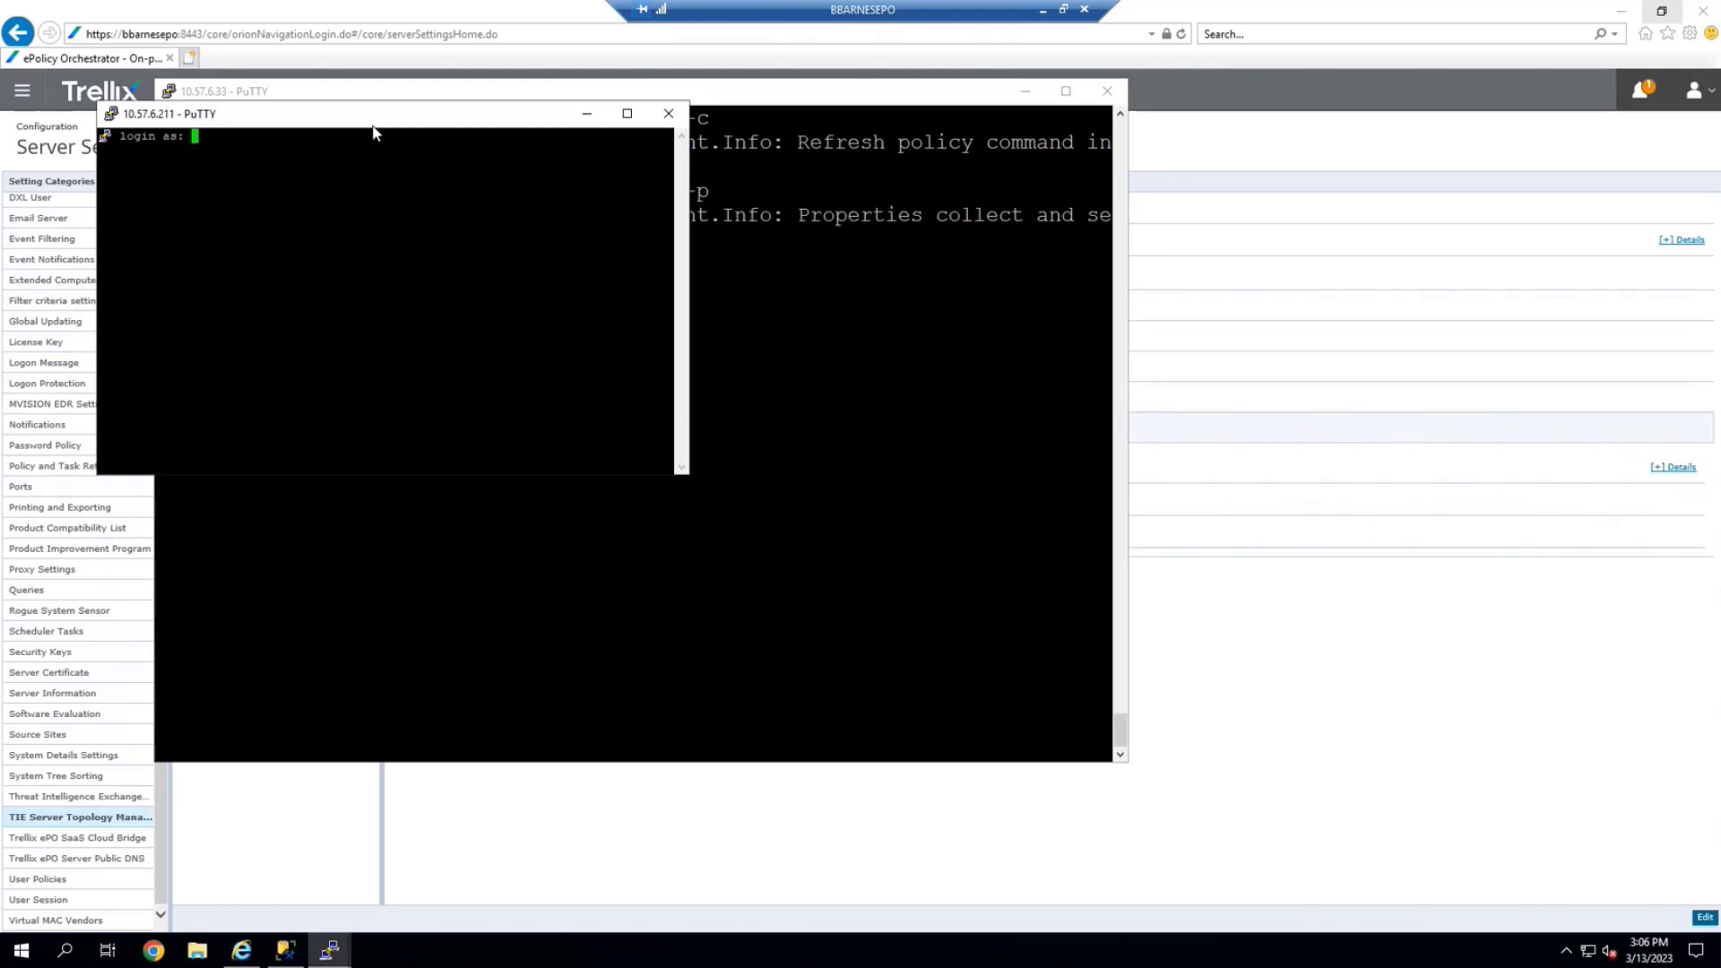
Log in as admin and switch to root with su
type("admin")
key("Return")
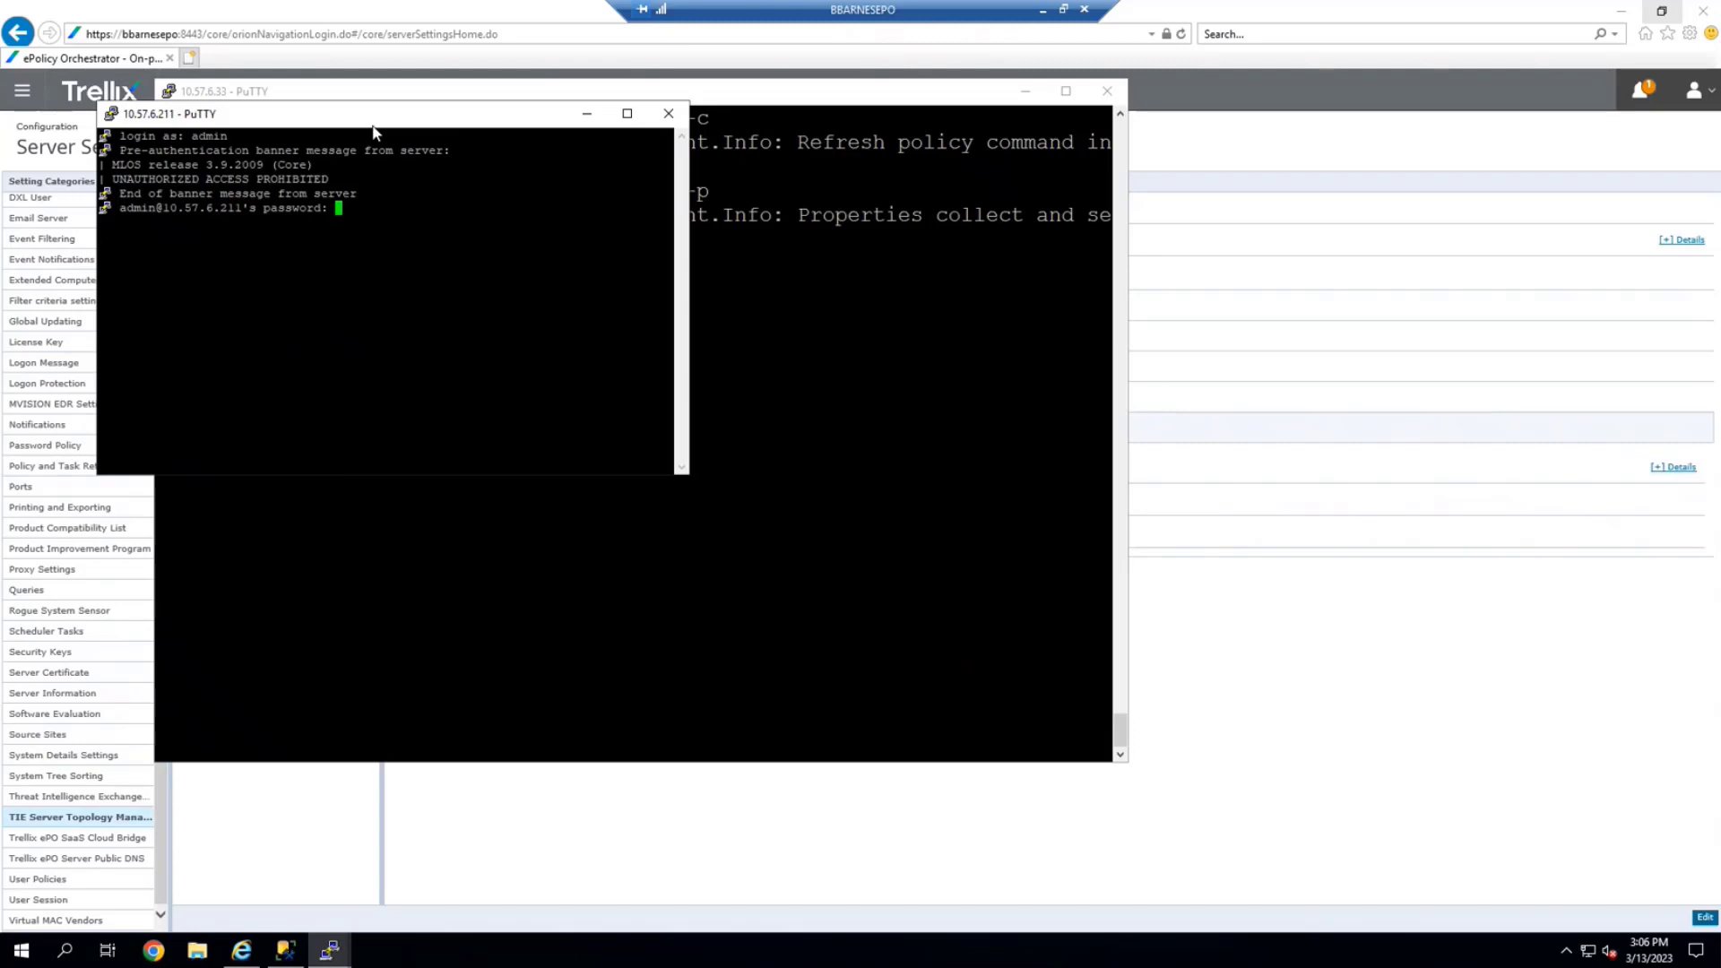
key("Return")
type("su")
key("Return")
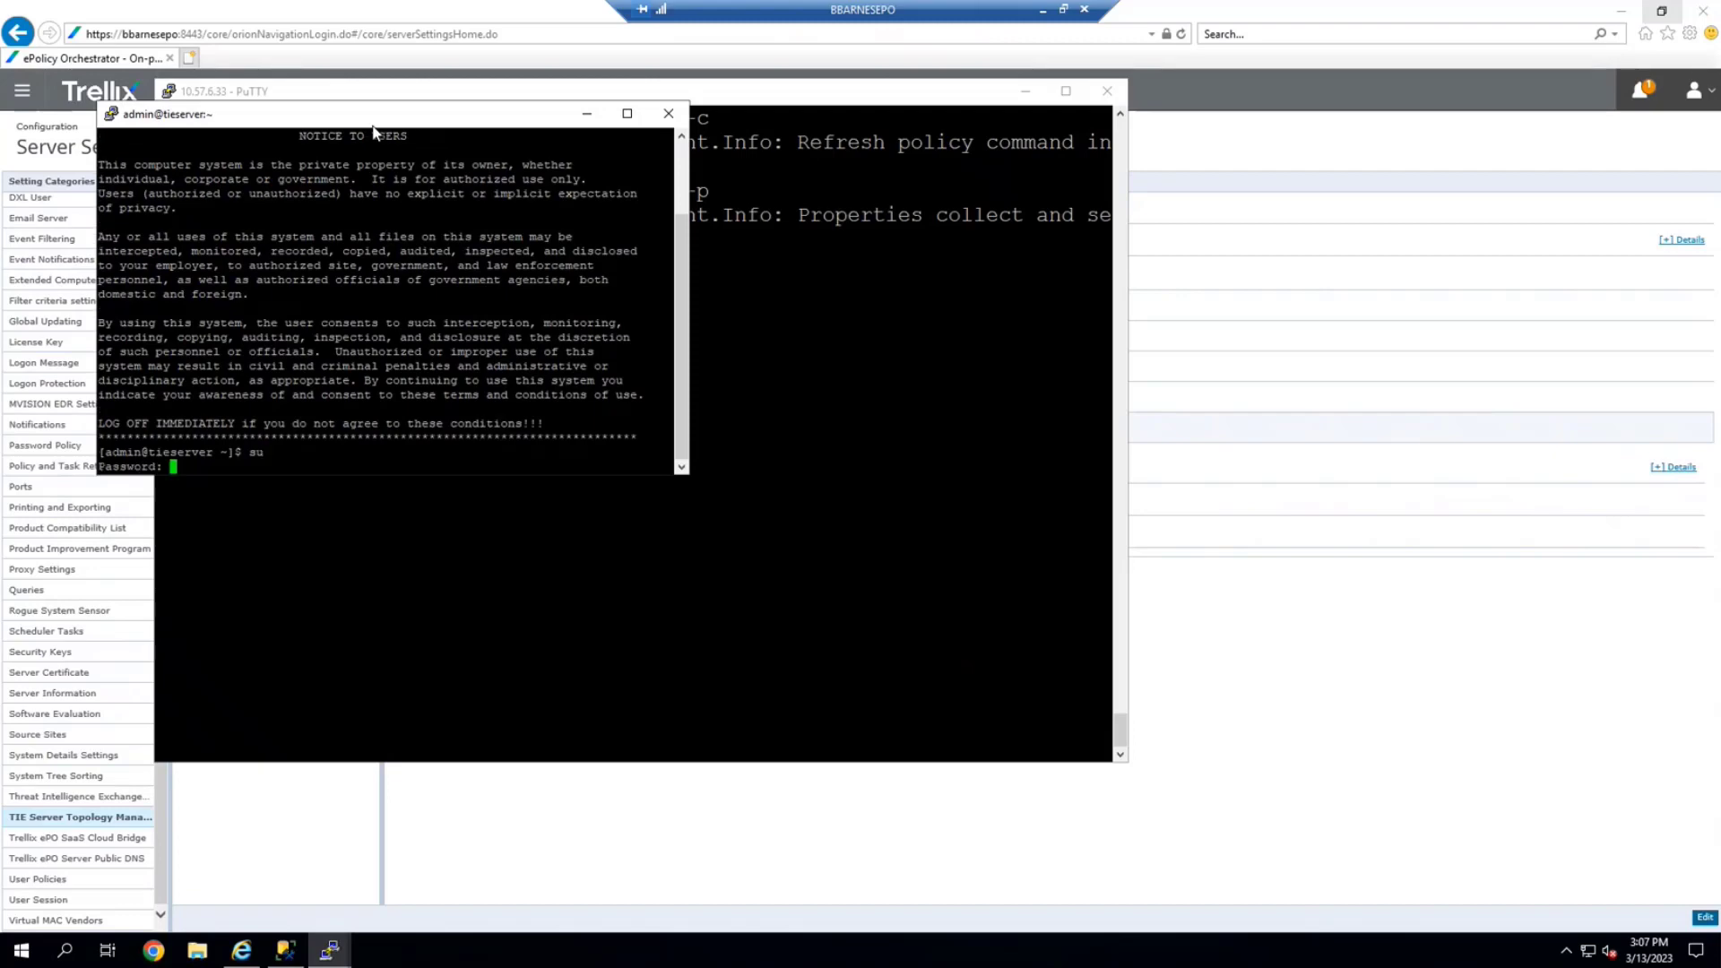
key("Return")
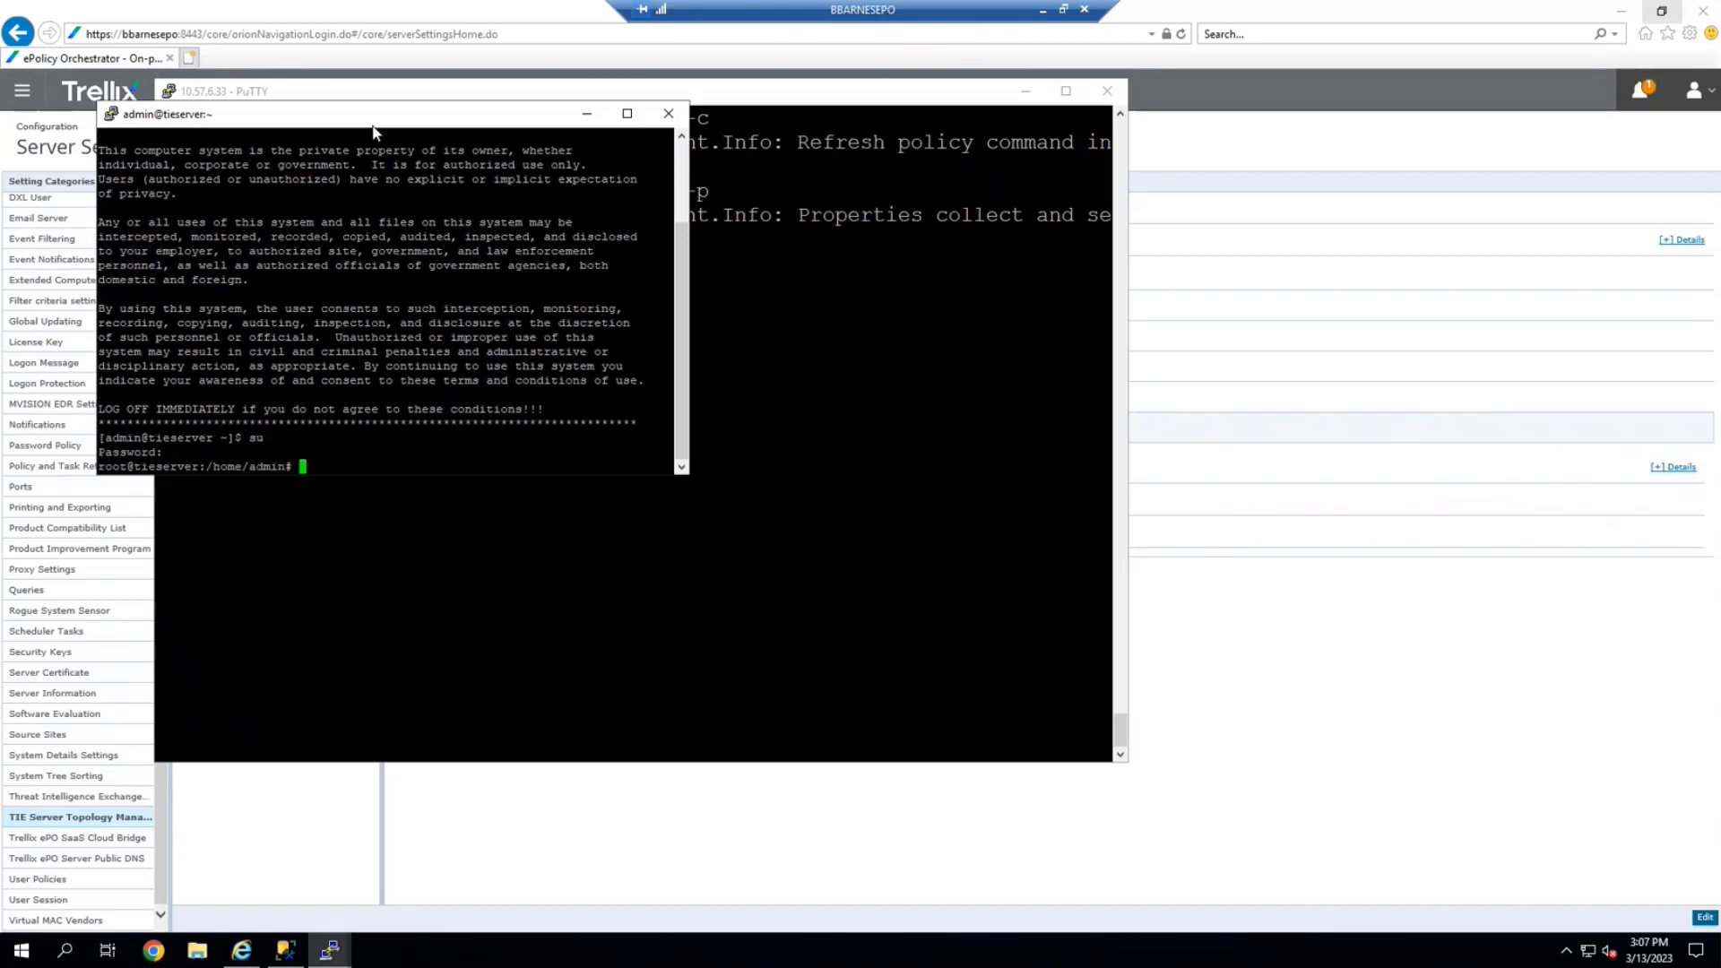
Change the tieserver session font to Courier New 16-point and apply it
left_click(112, 115)
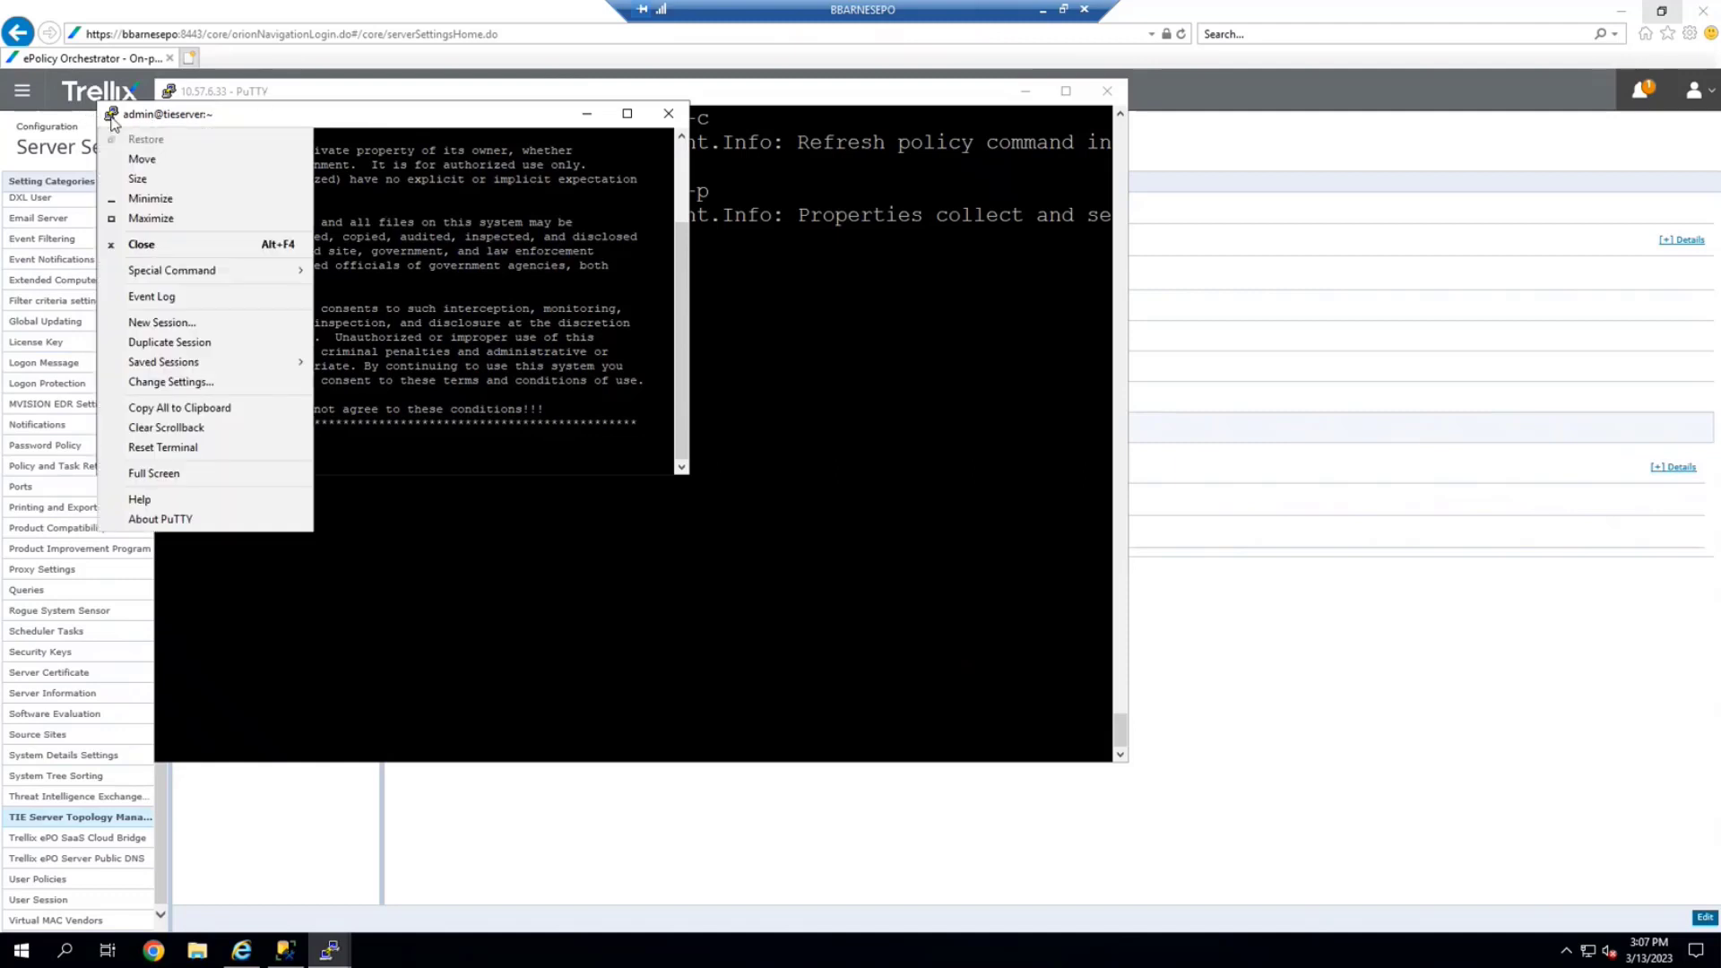
left_click(189, 383)
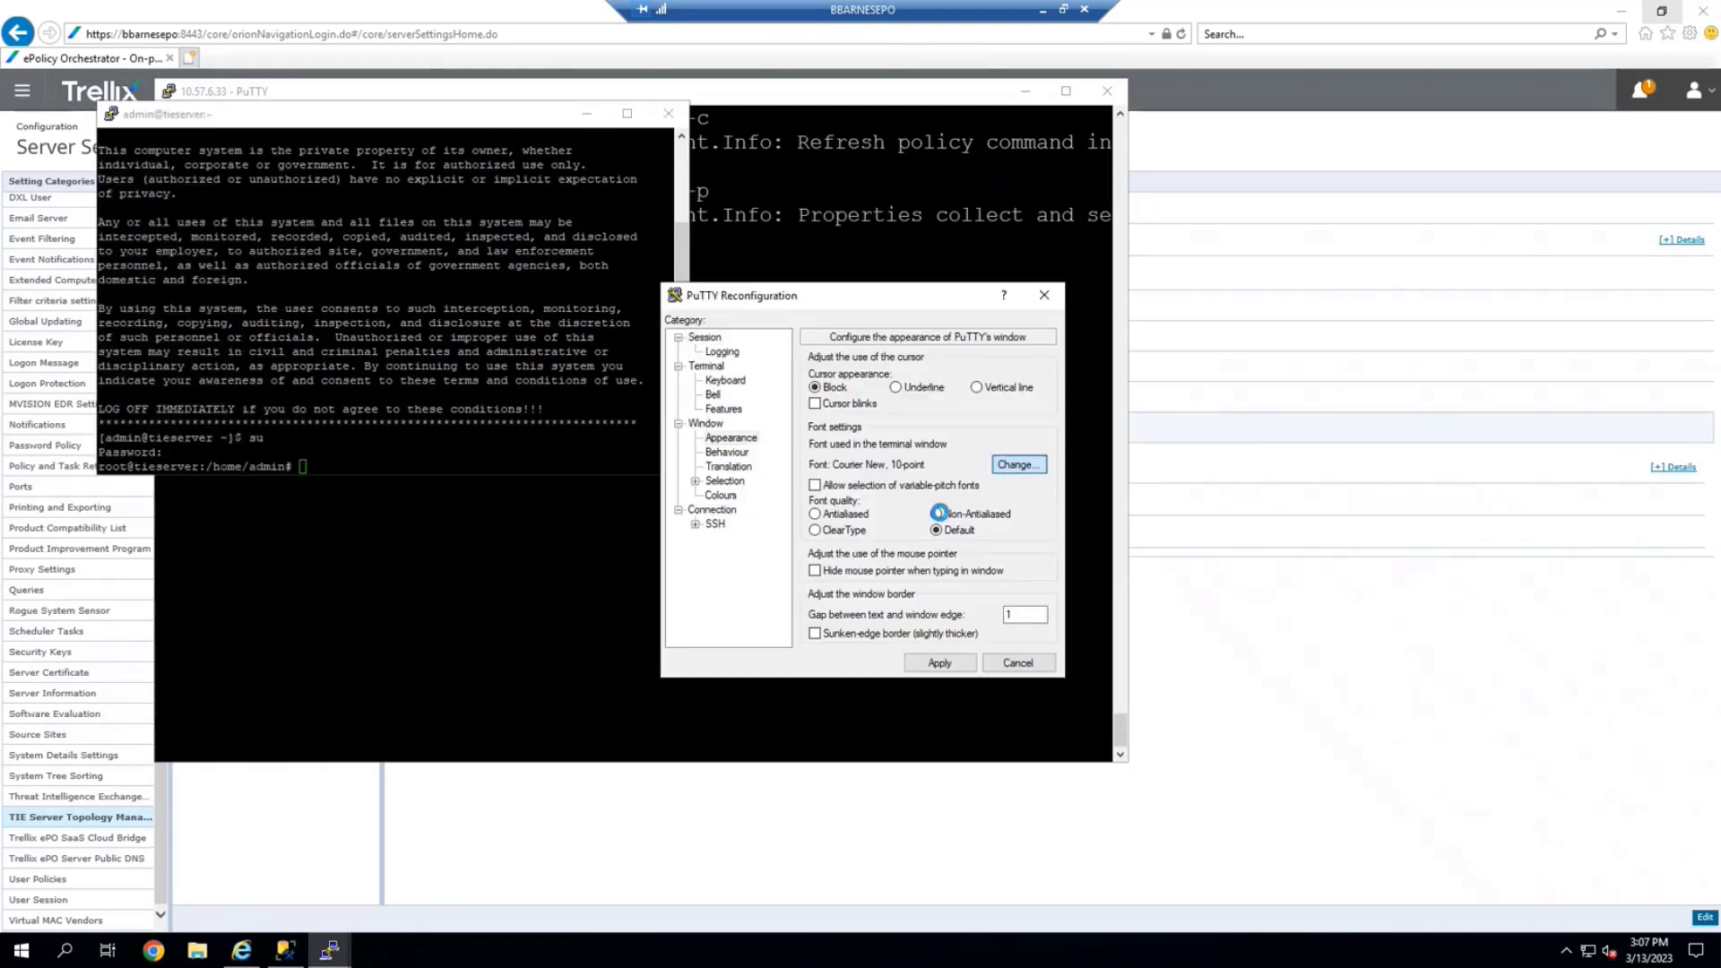
left_click(1018, 464)
left_click(1010, 537)
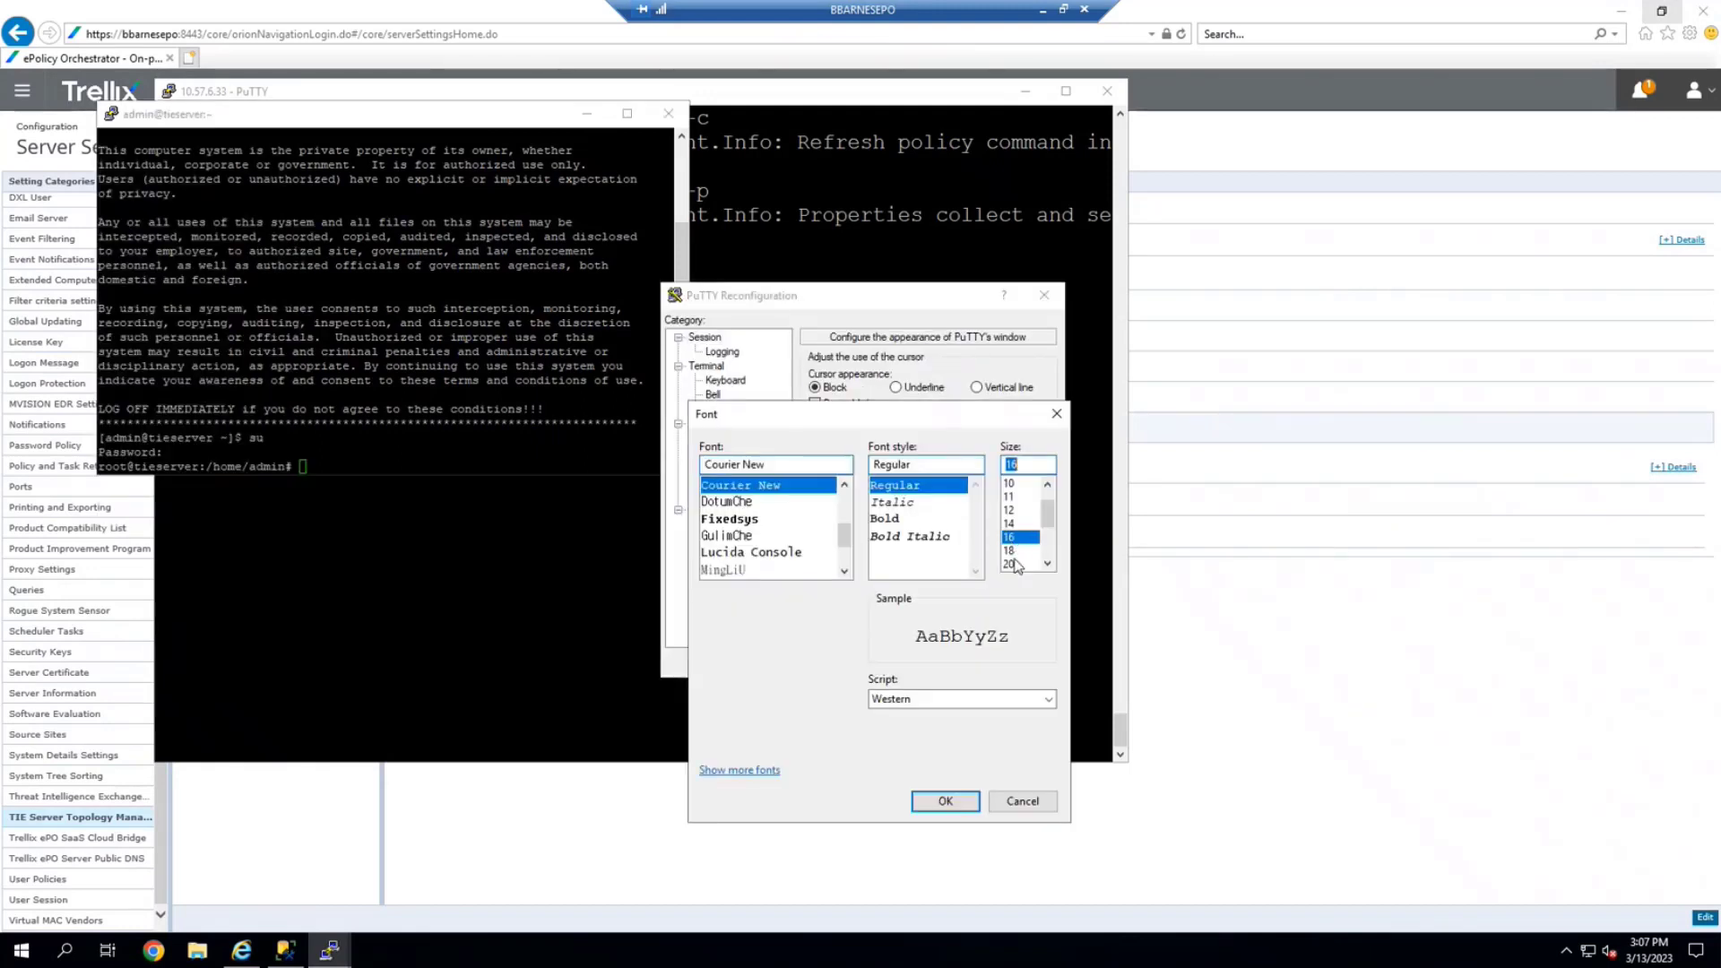
left_click(966, 801)
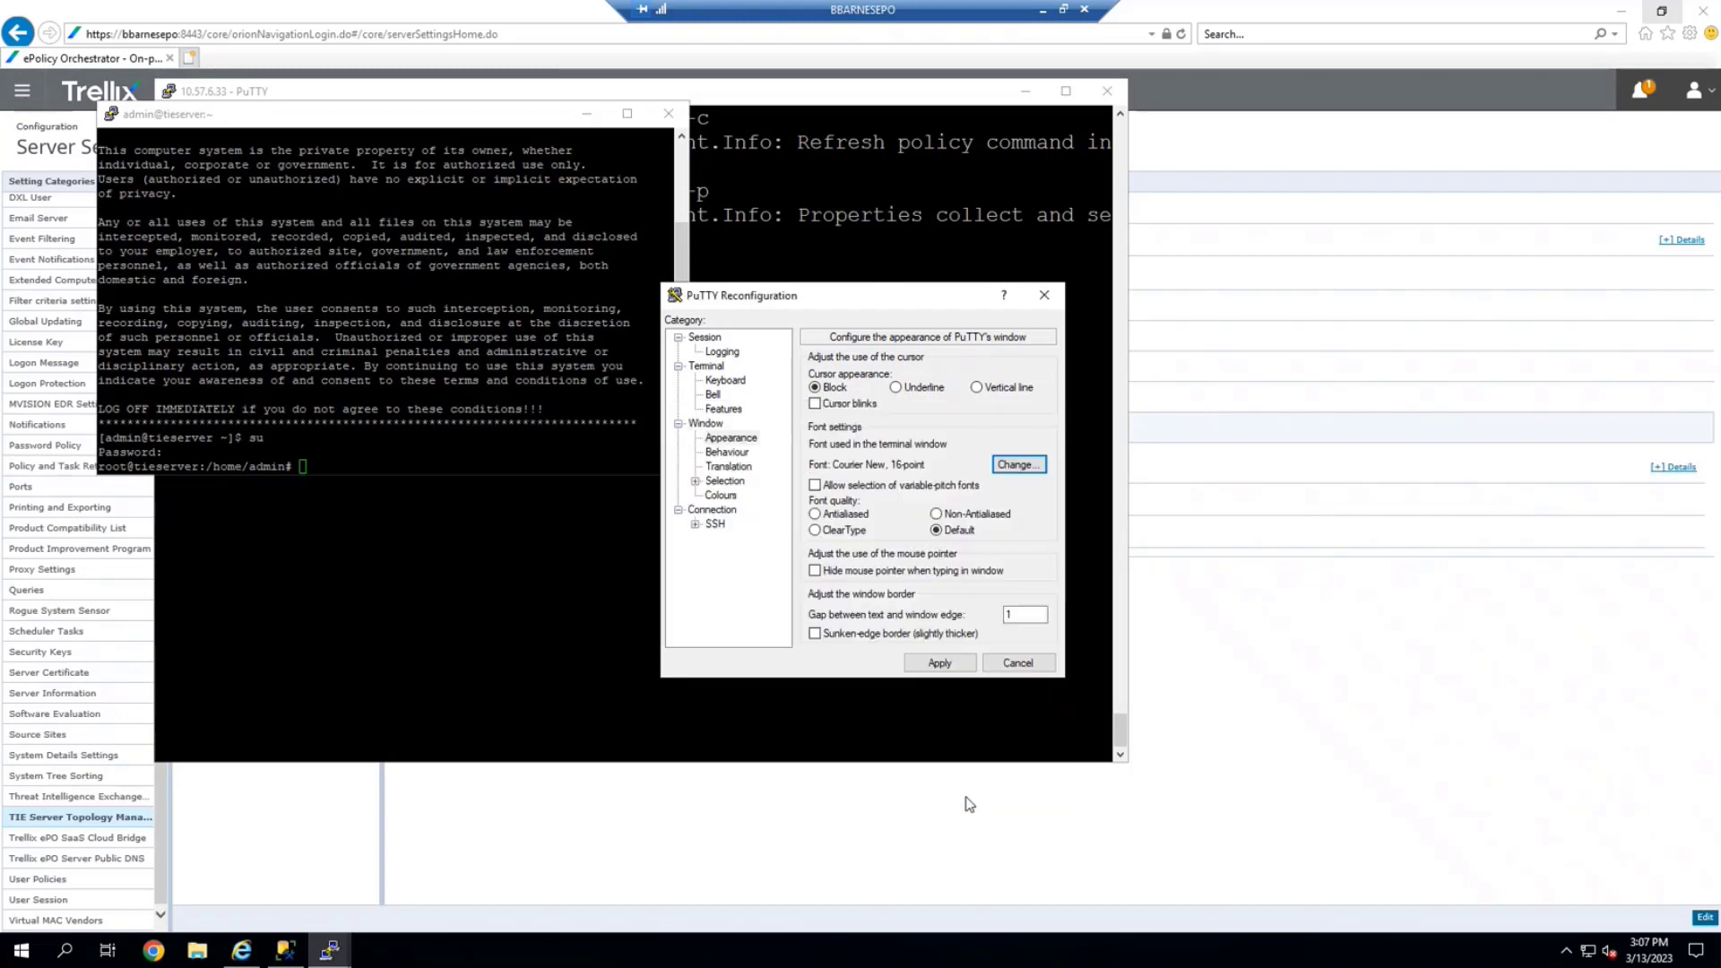
left_click(939, 664)
Clear the terminal and move the tieserver window aside from the other session
type("clear")
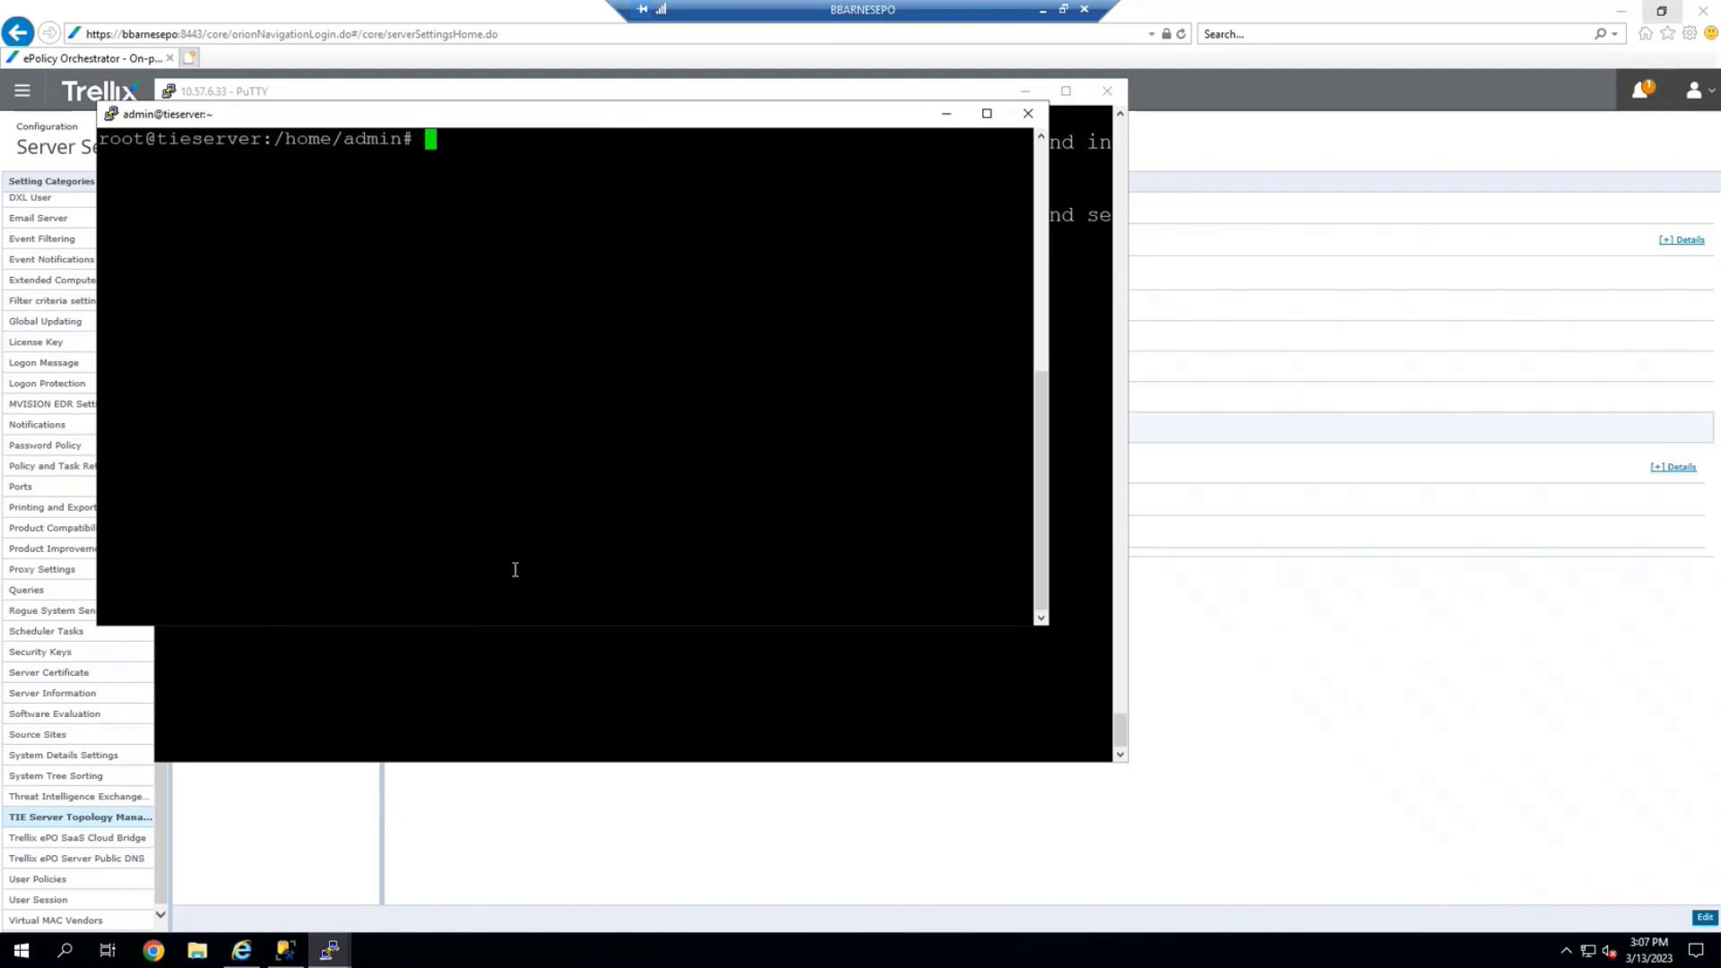
left_click_drag(509, 118, 600, 187)
left_click(1025, 91)
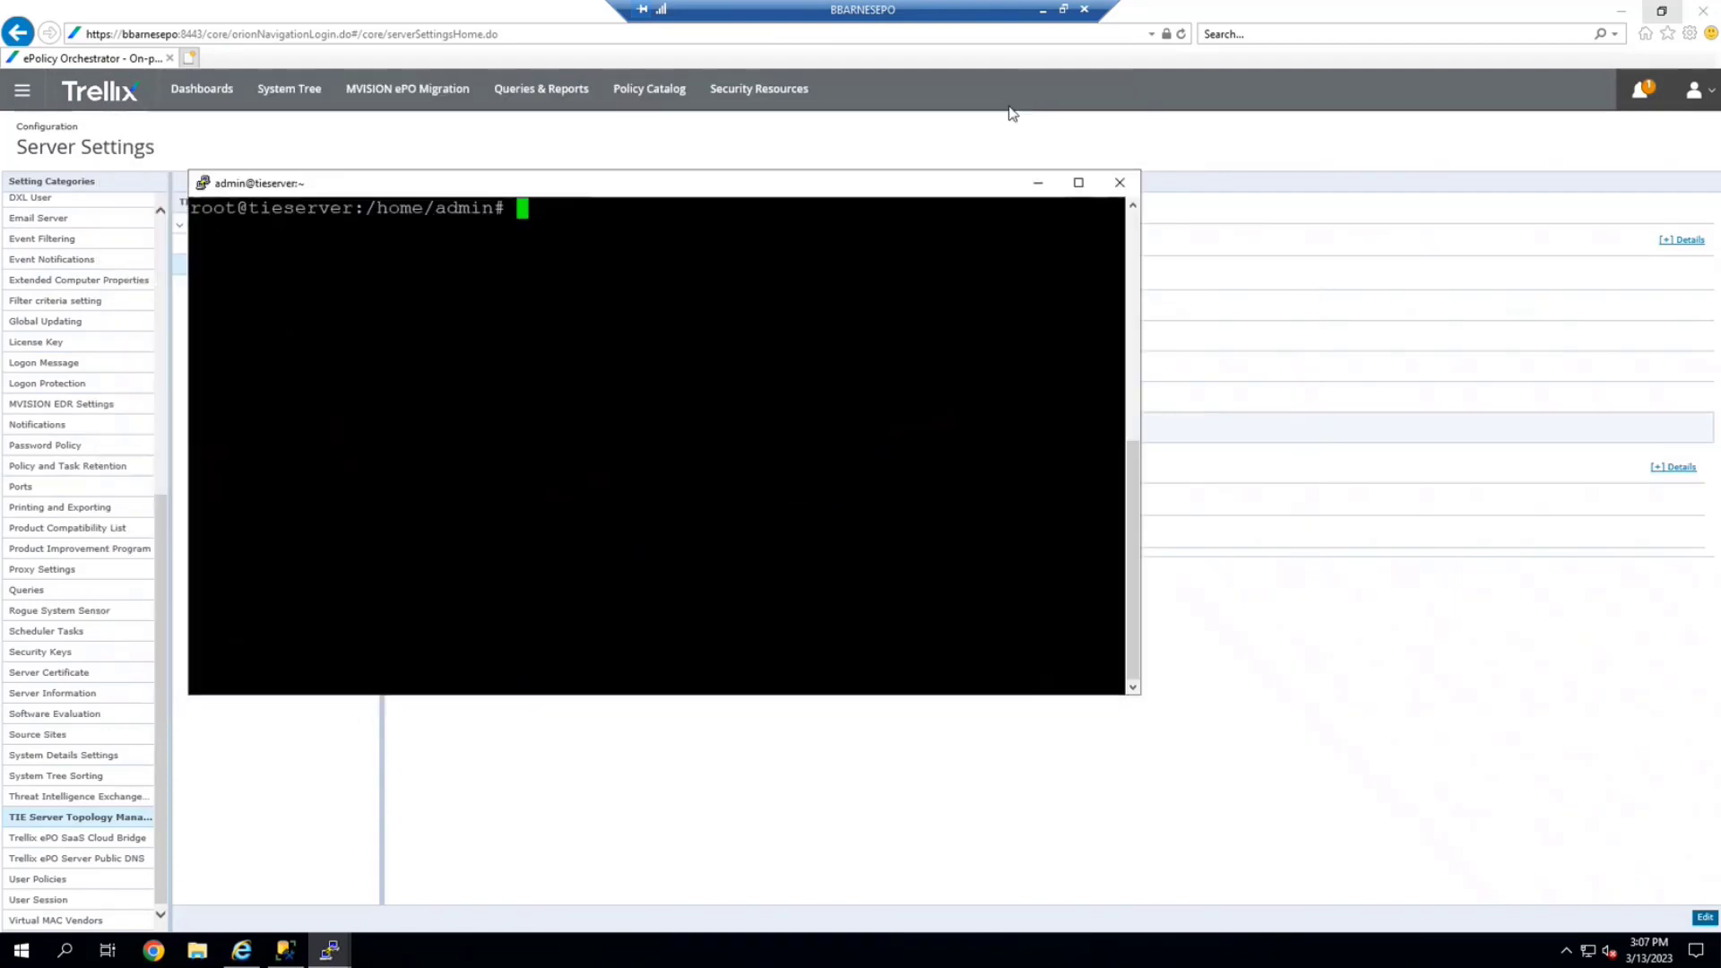
Follow /tmp/reconfig-tie.log live with tail -F, then return to the ePO System Tree
left_click_drag(727, 179, 992, 168)
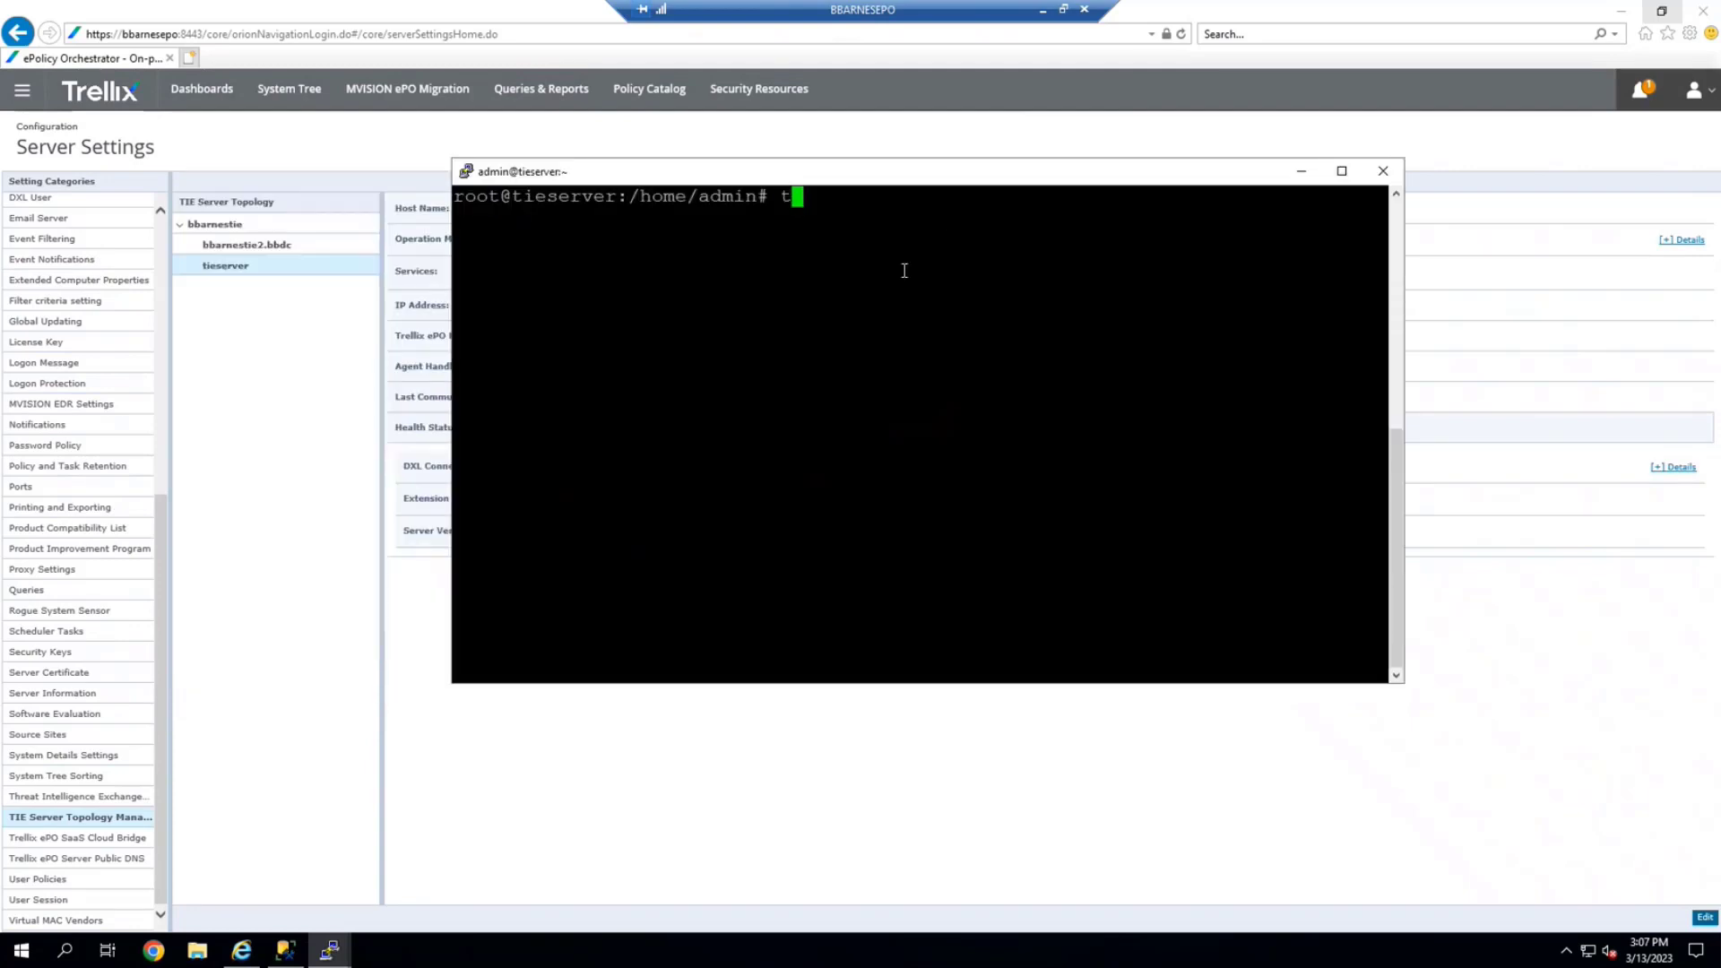
type("tail -F")
type(" /tmp/")
type("rec")
type("onfig")
type("-tie.com")
key("BackSpace")
key("BackSpace")
key("BackSpace")
type("log")
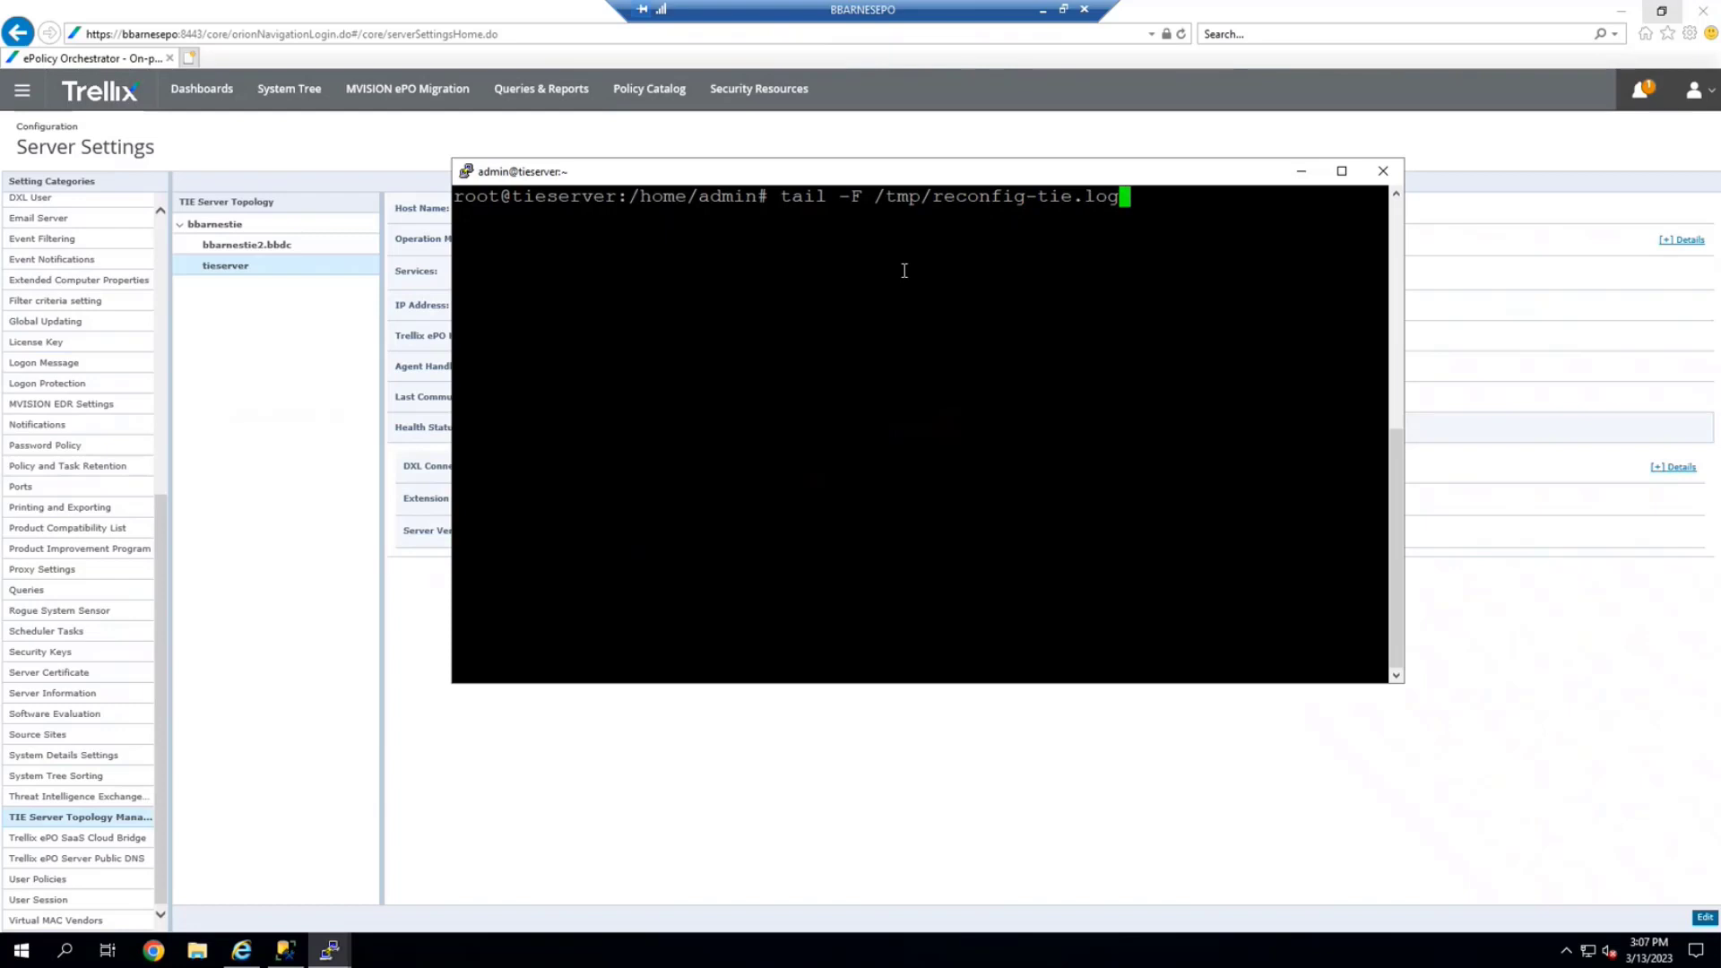
key("Return")
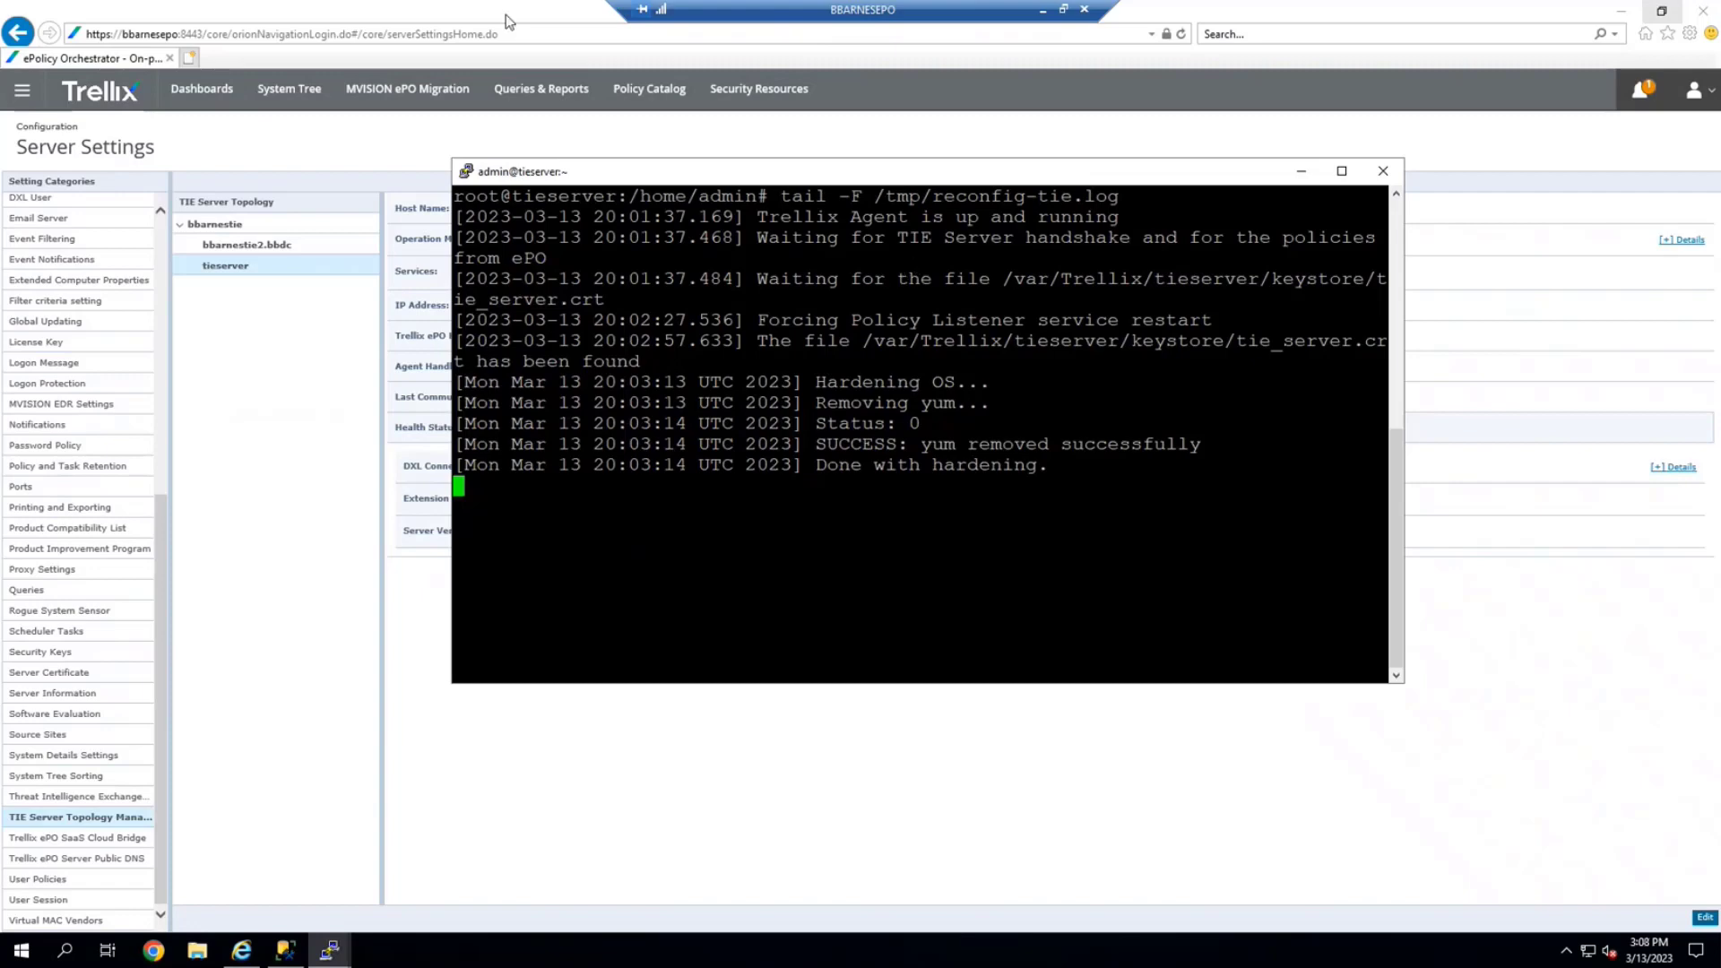
left_click_drag(670, 178, 643, 332)
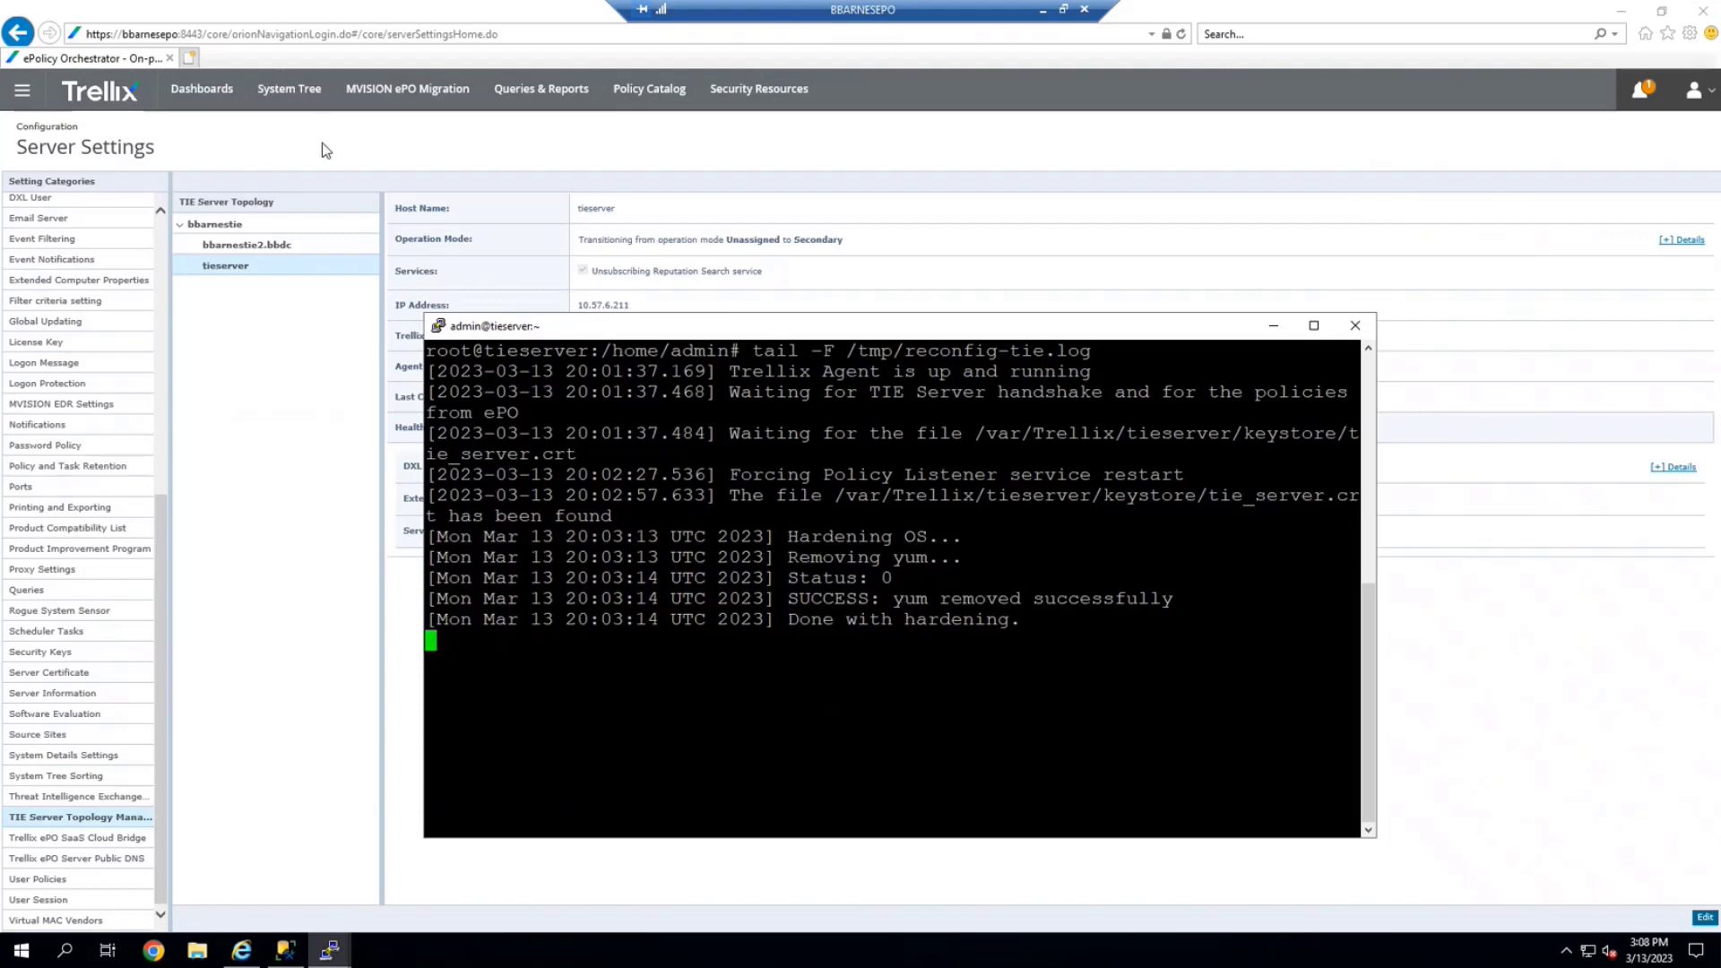
left_click(289, 89)
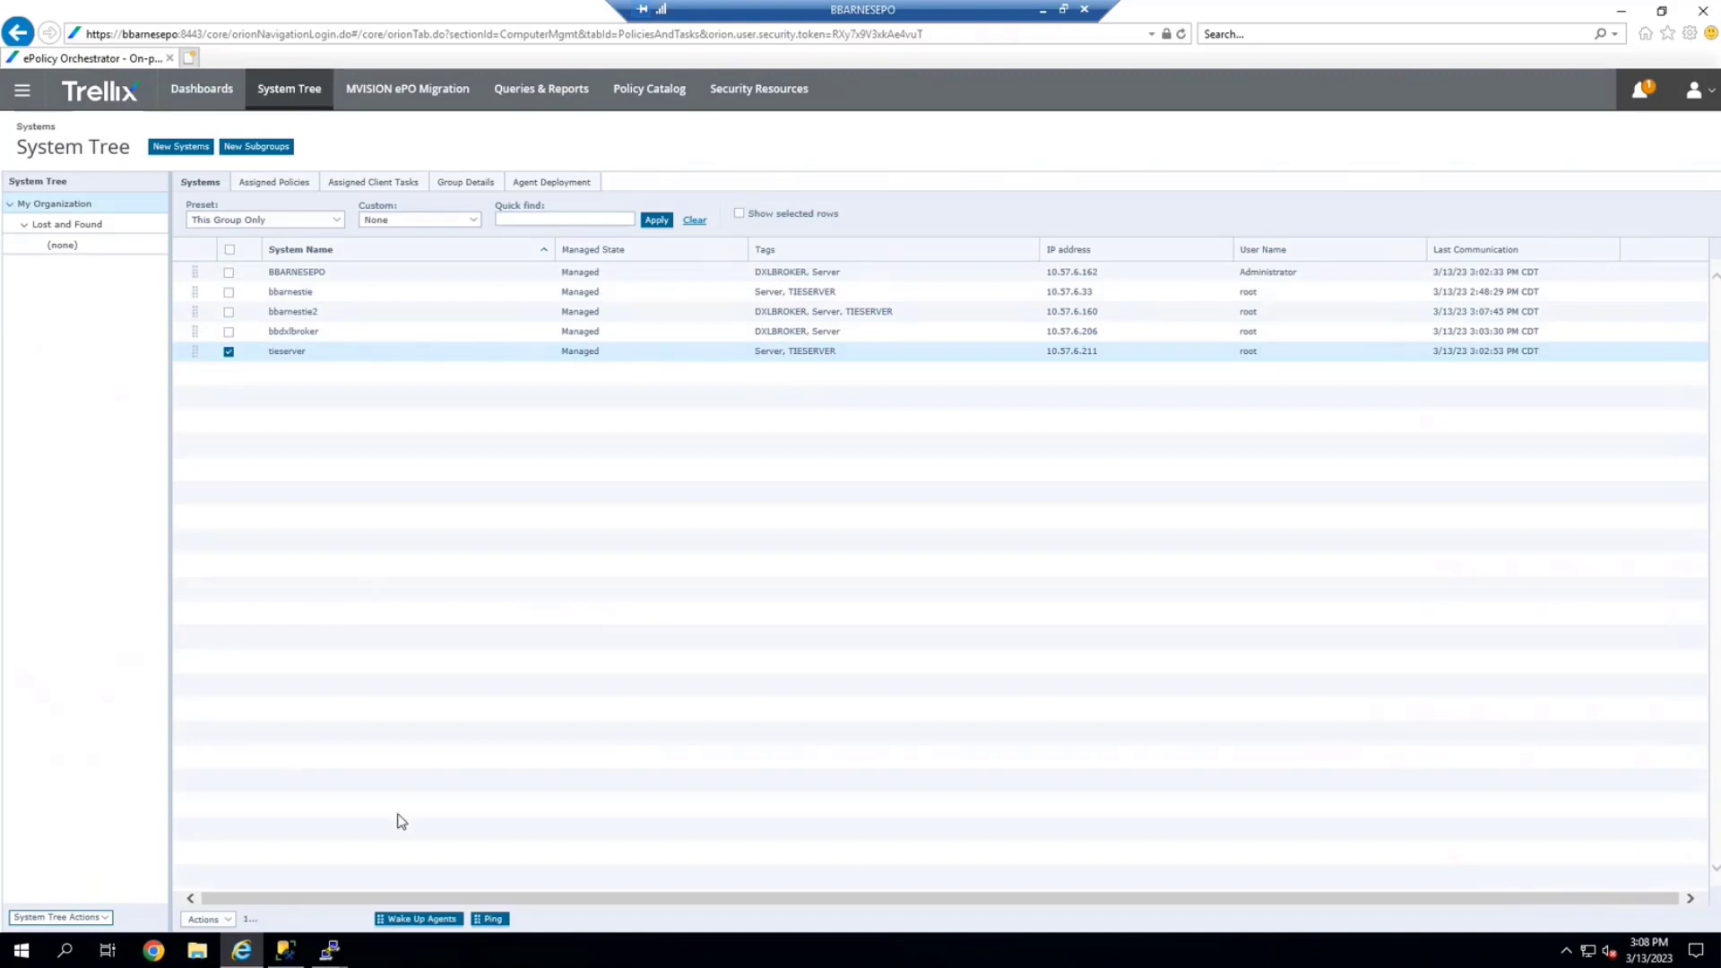
Send an agent wake-up call to tieserver
left_click(423, 920)
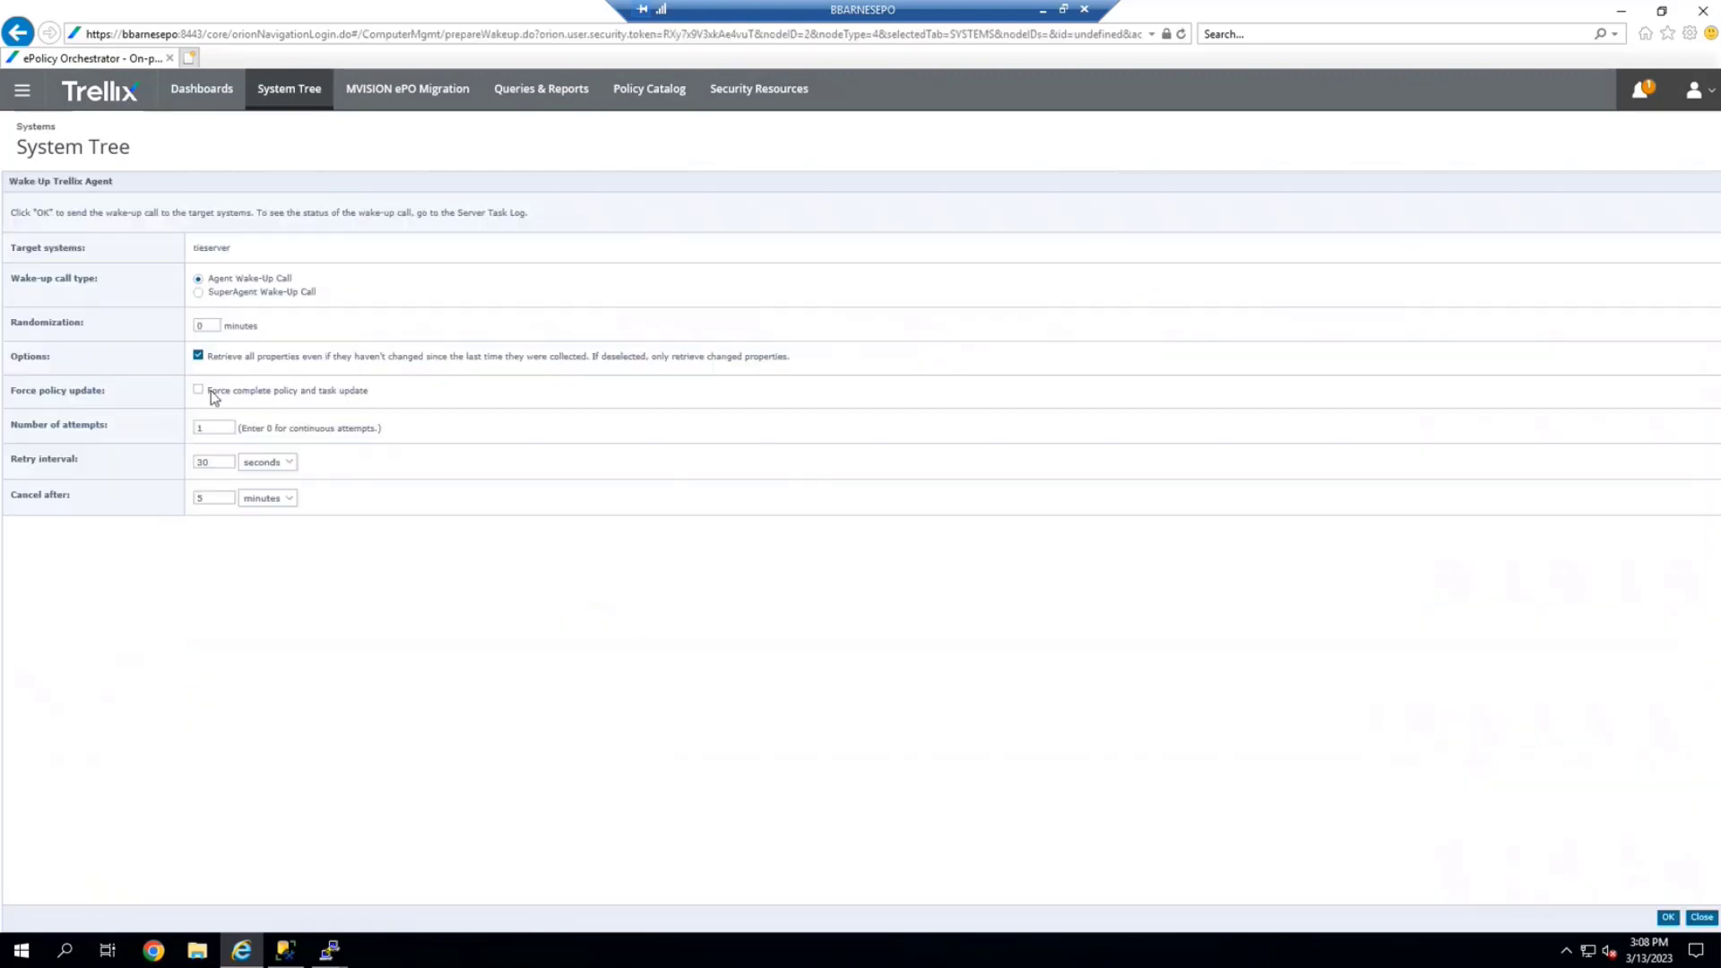
left_click(1667, 917)
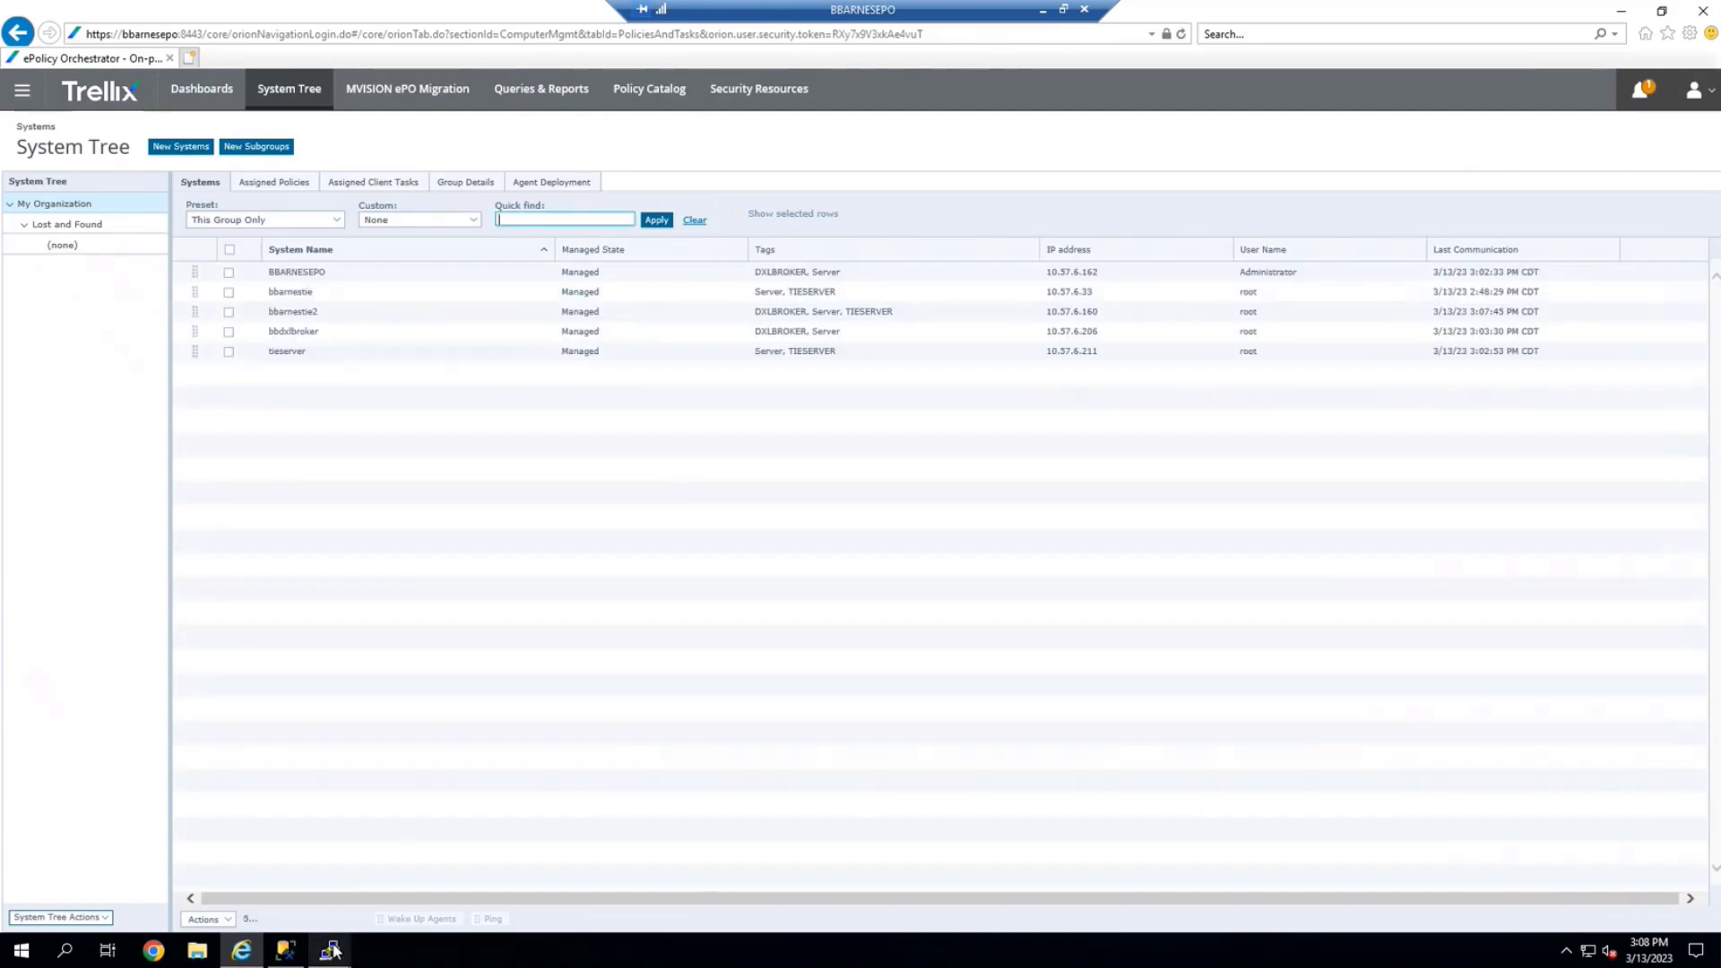
mouse_move(341, 946)
left_click(400, 880)
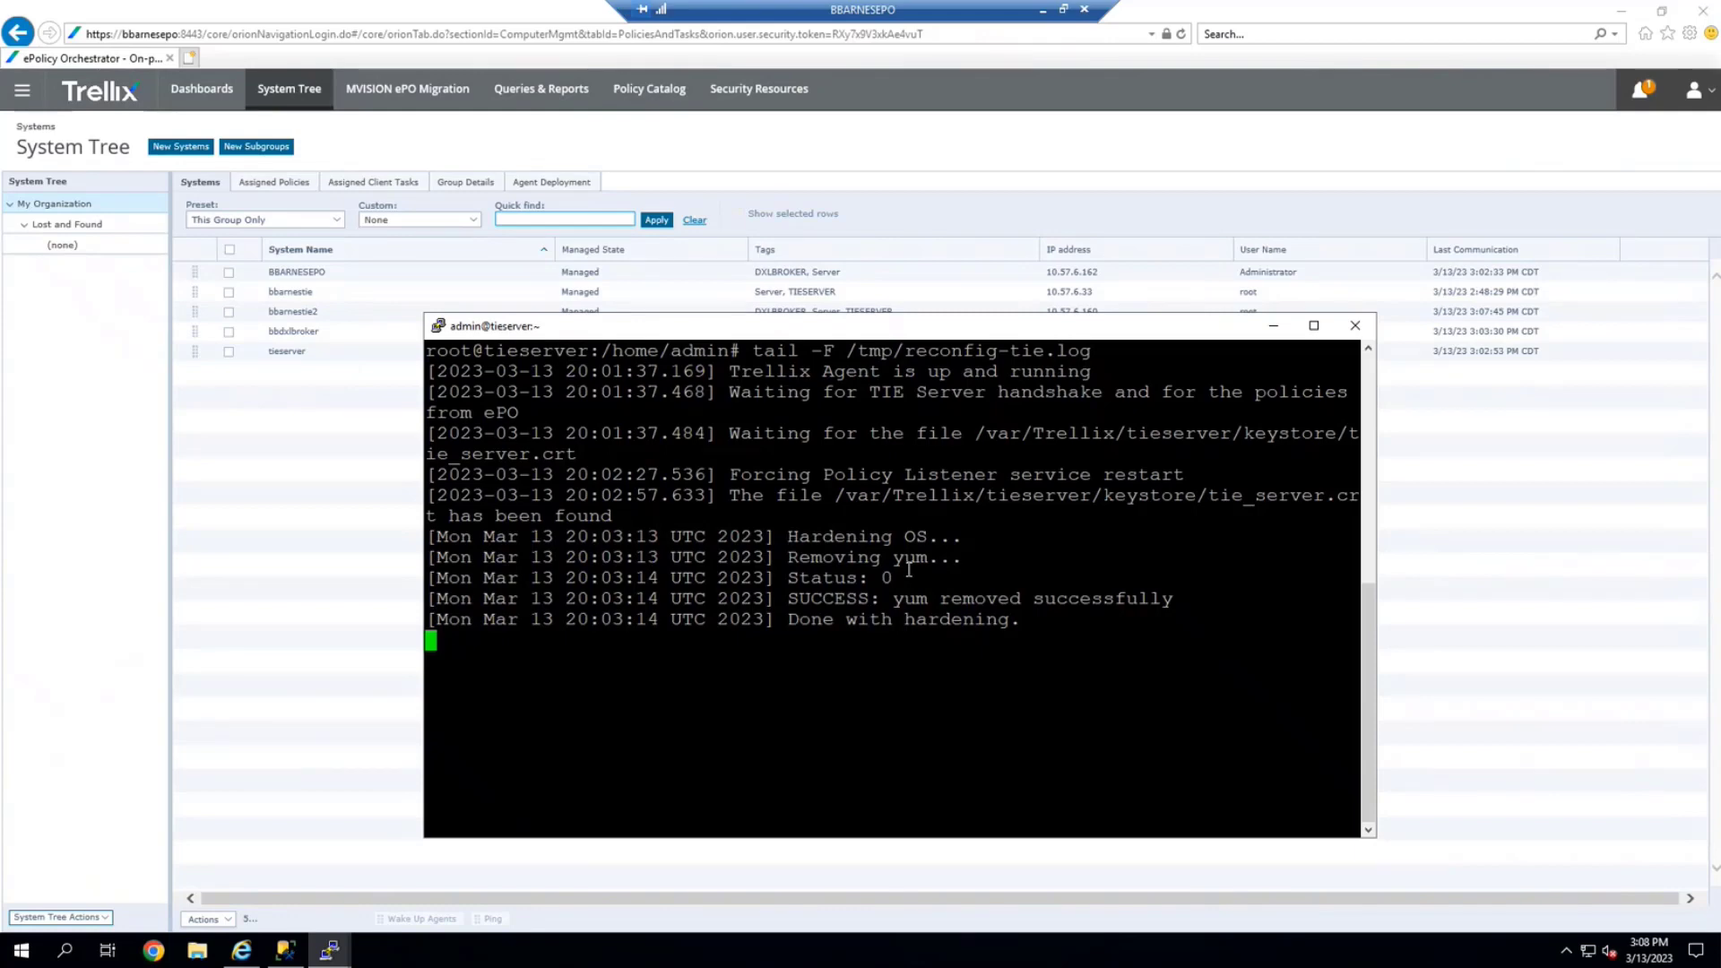
Send bbarnestie an agent wake-up call forcing a complete policy and task update
left_click(228, 291)
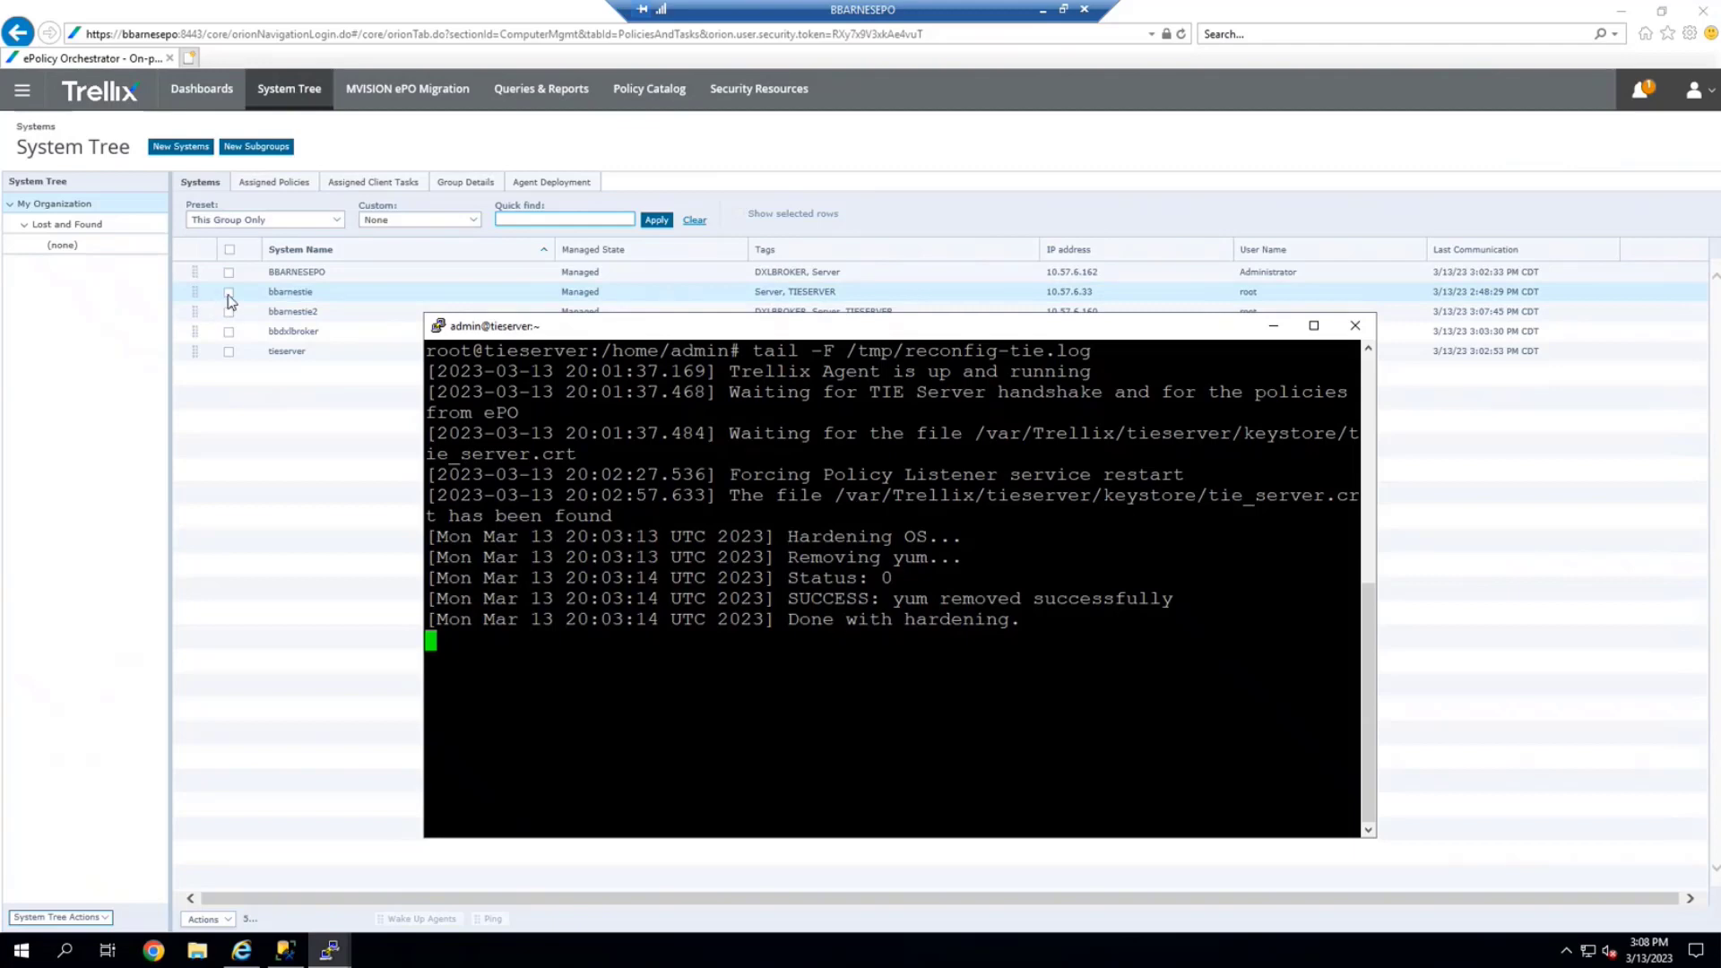
left_click(414, 920)
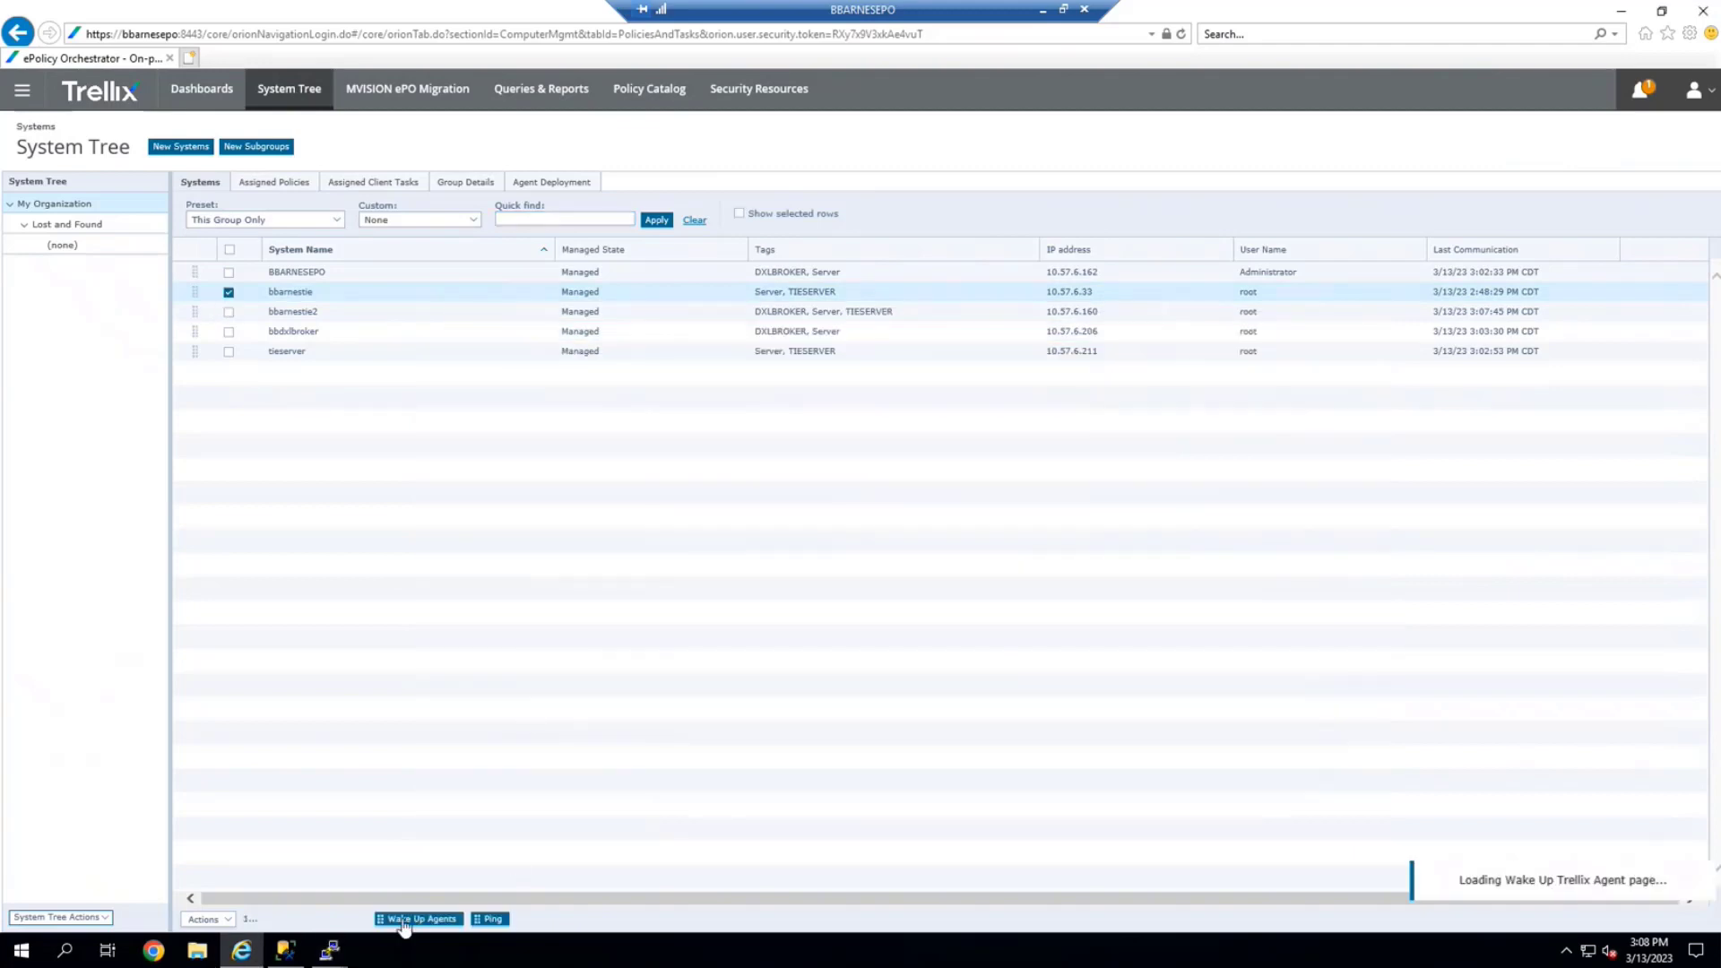
left_click(198, 390)
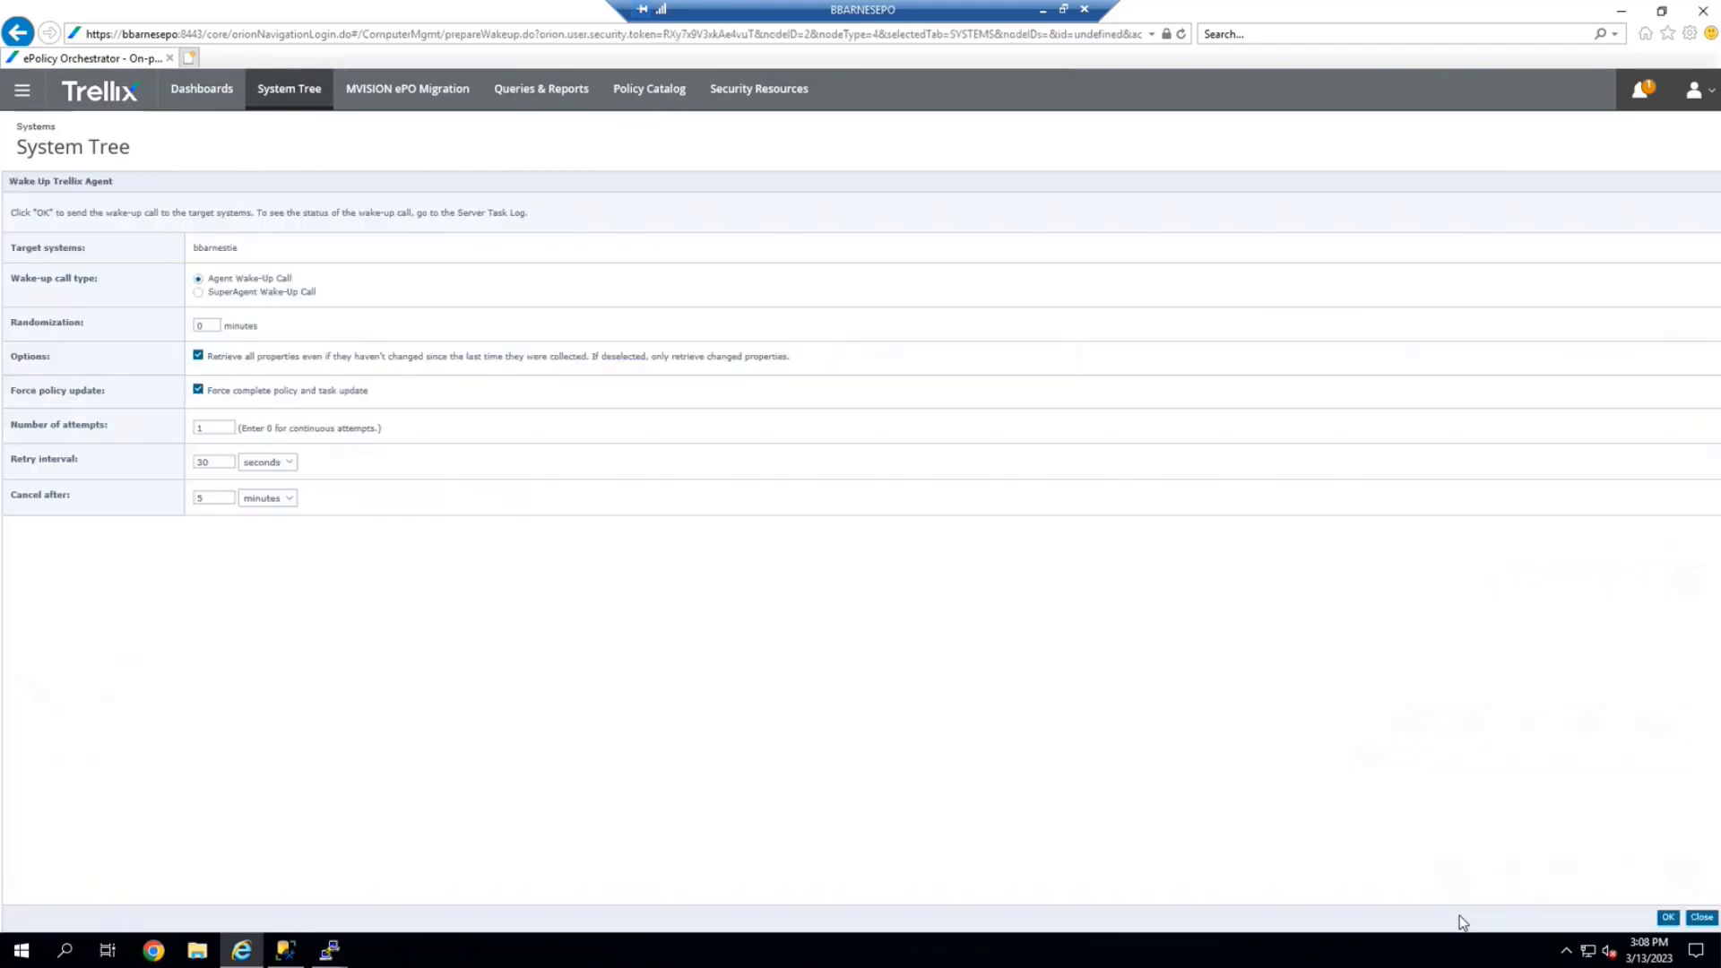
left_click(1668, 917)
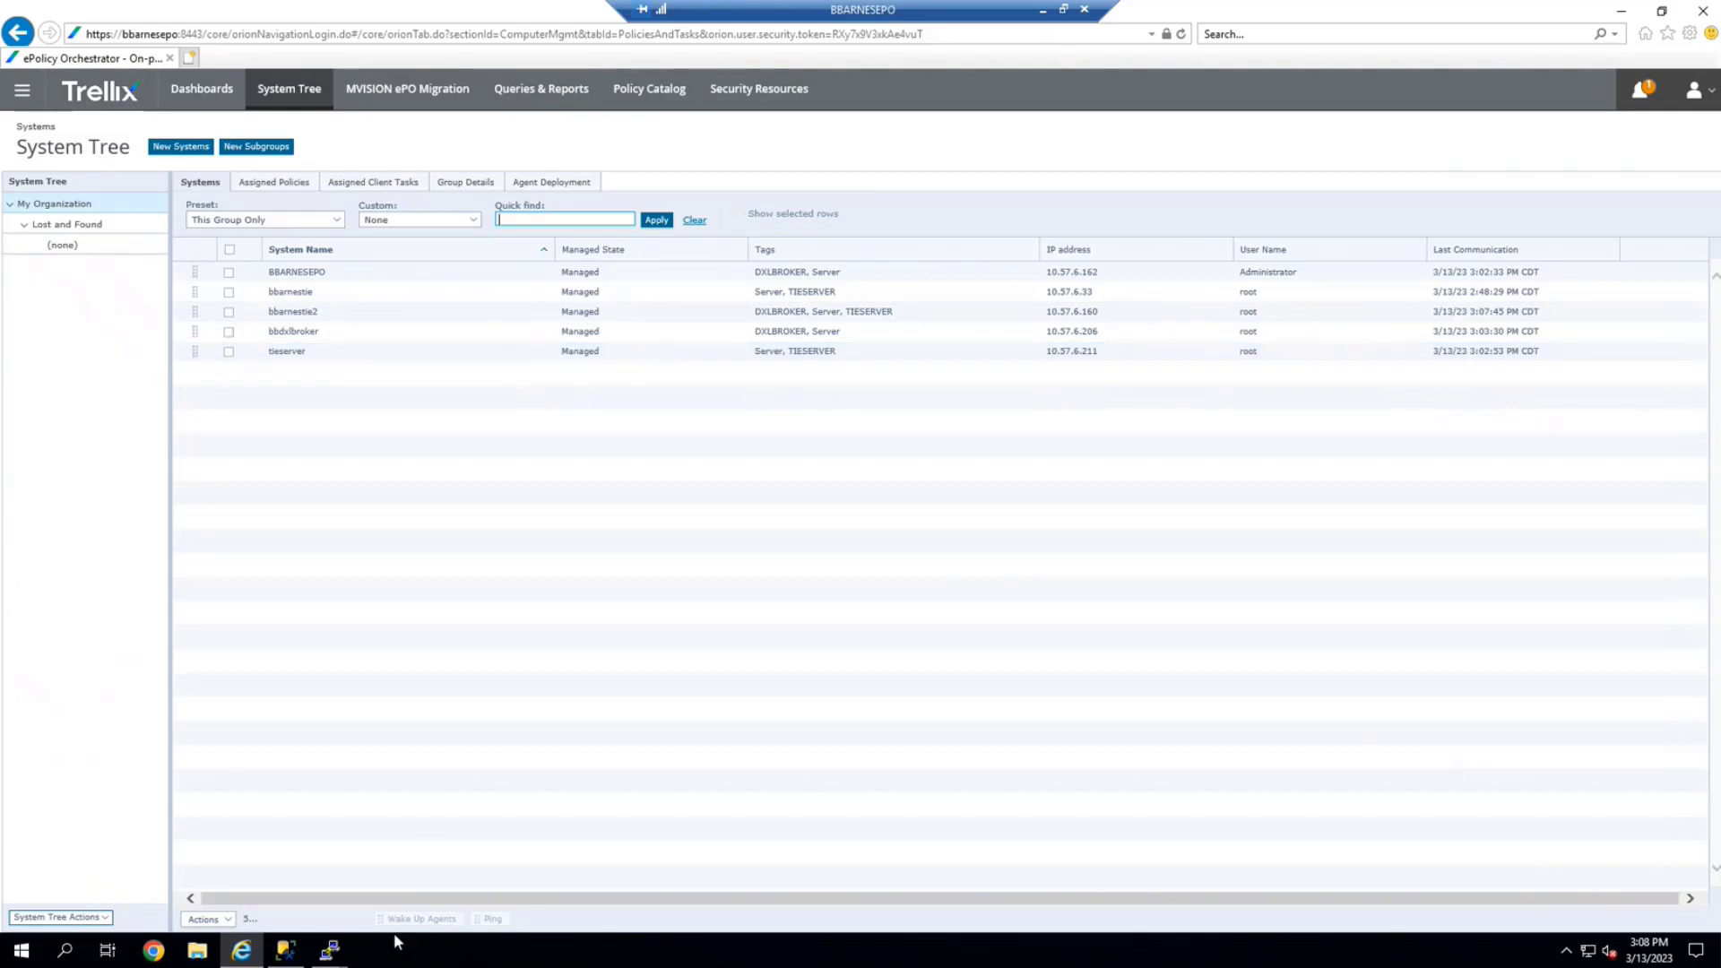
Bring the tieserver reconfig log window forward and position it to watch the tail output
mouse_move(342, 955)
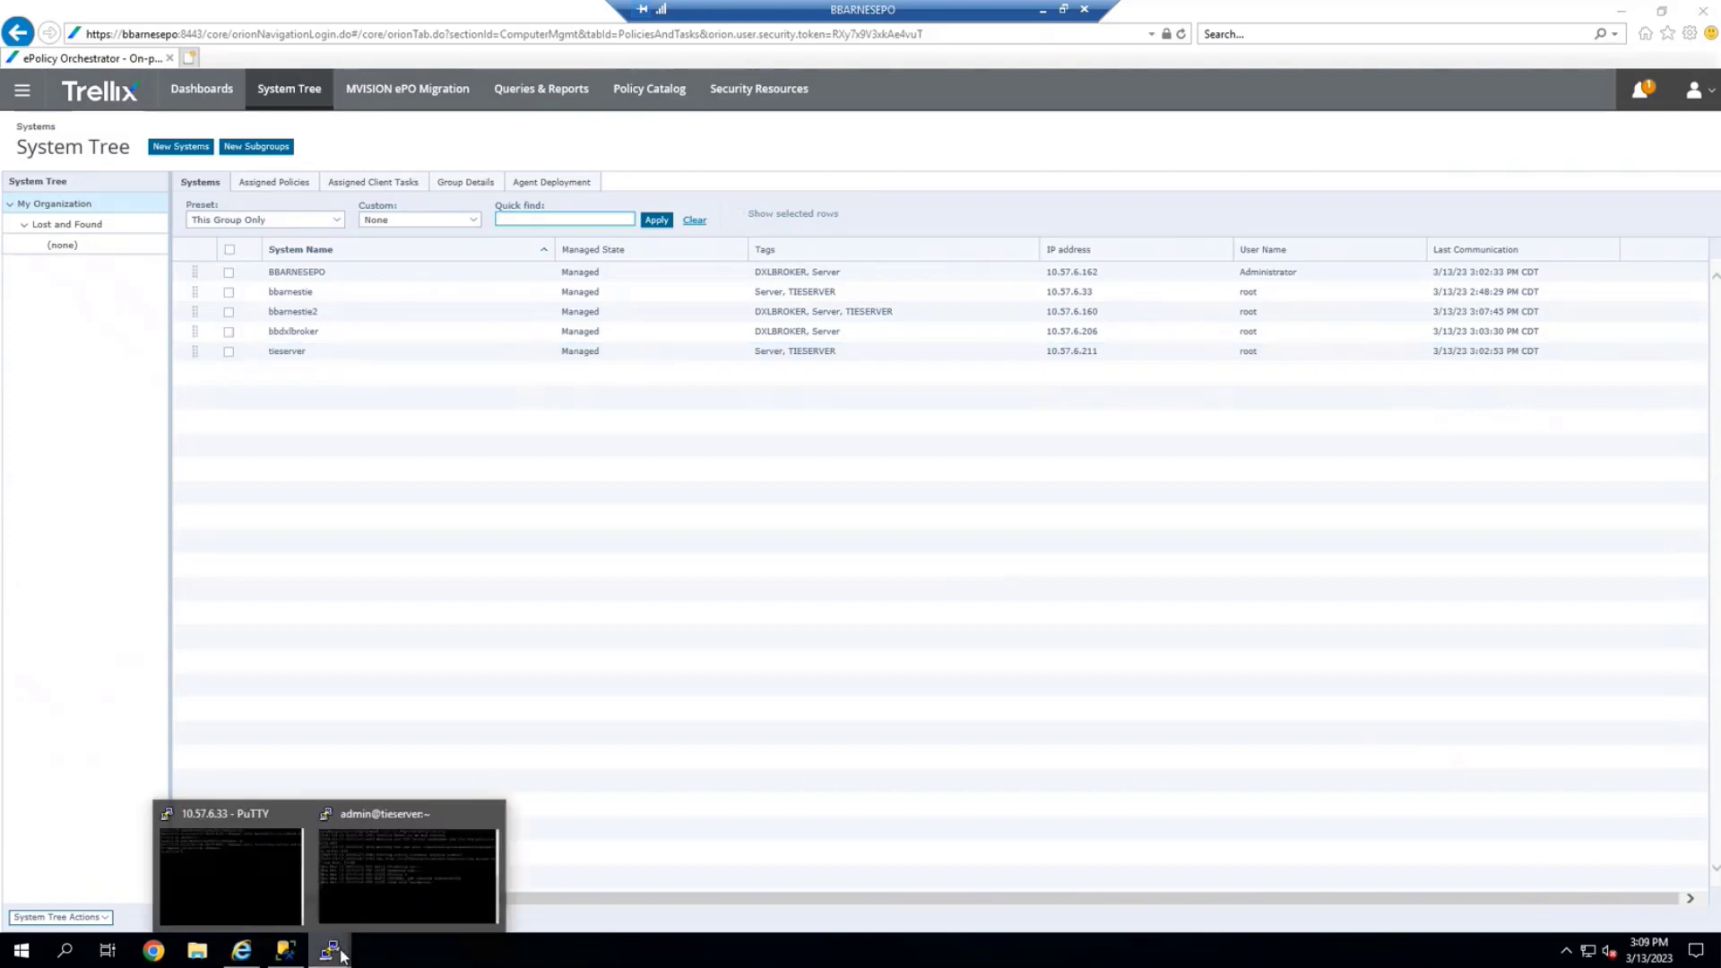
left_click(380, 866)
left_click_drag(843, 329, 742, 208)
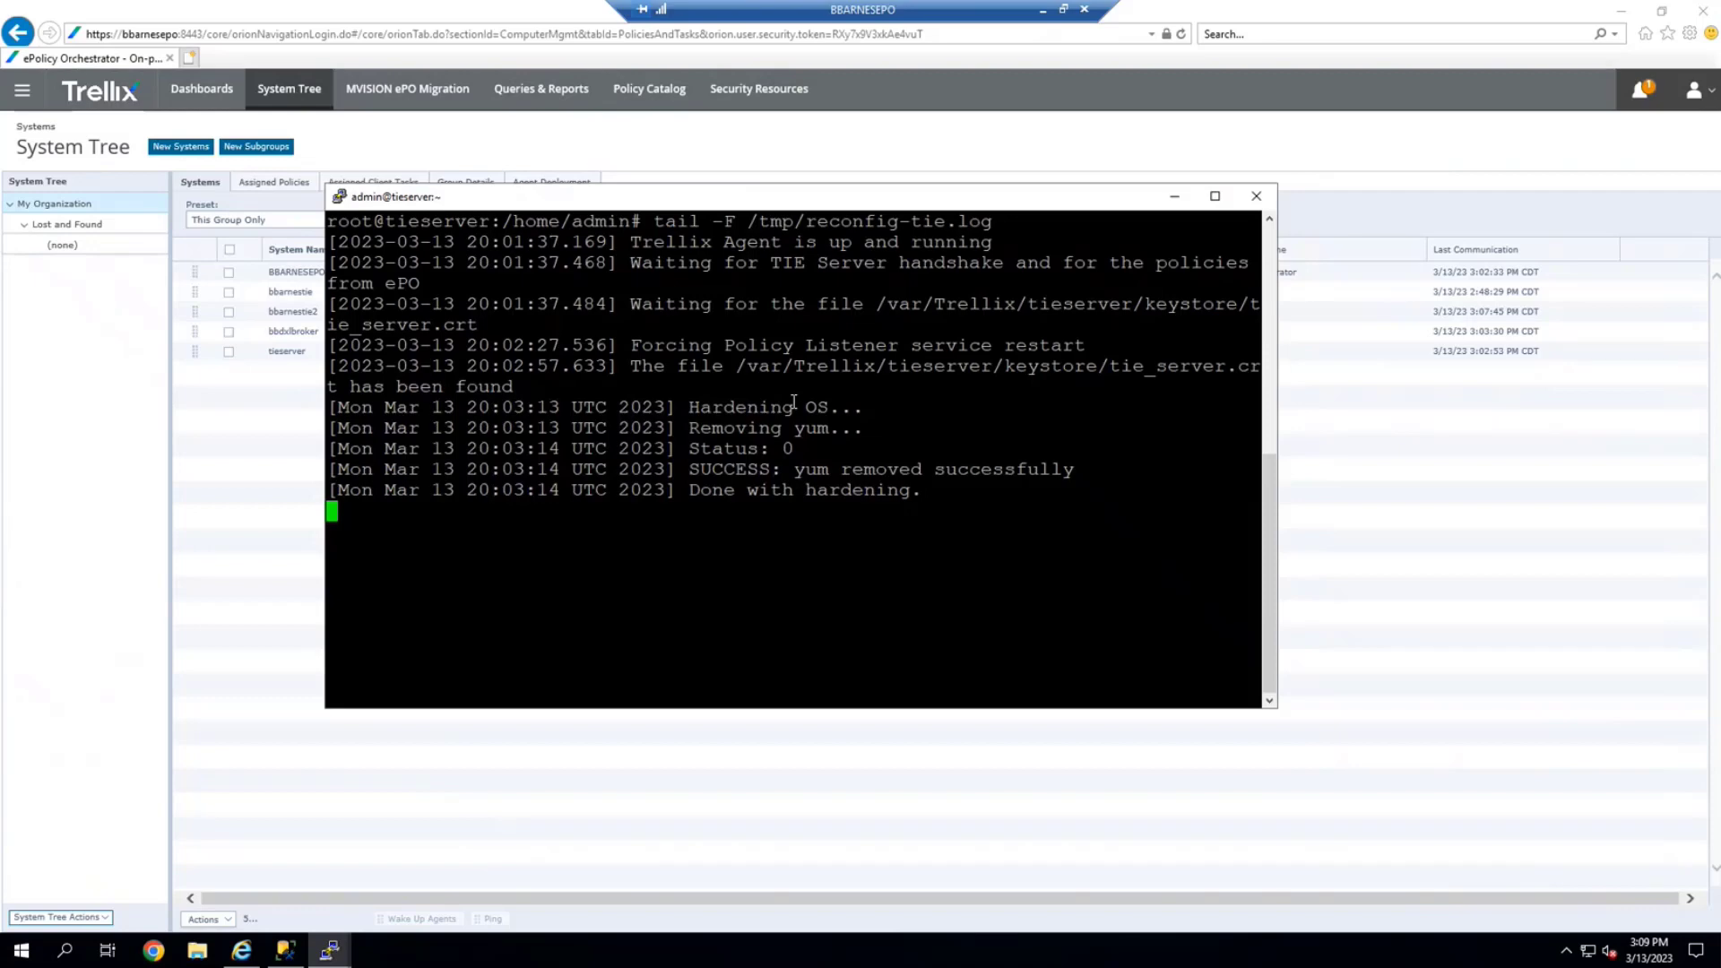
left_click_drag(641, 198, 622, 219)
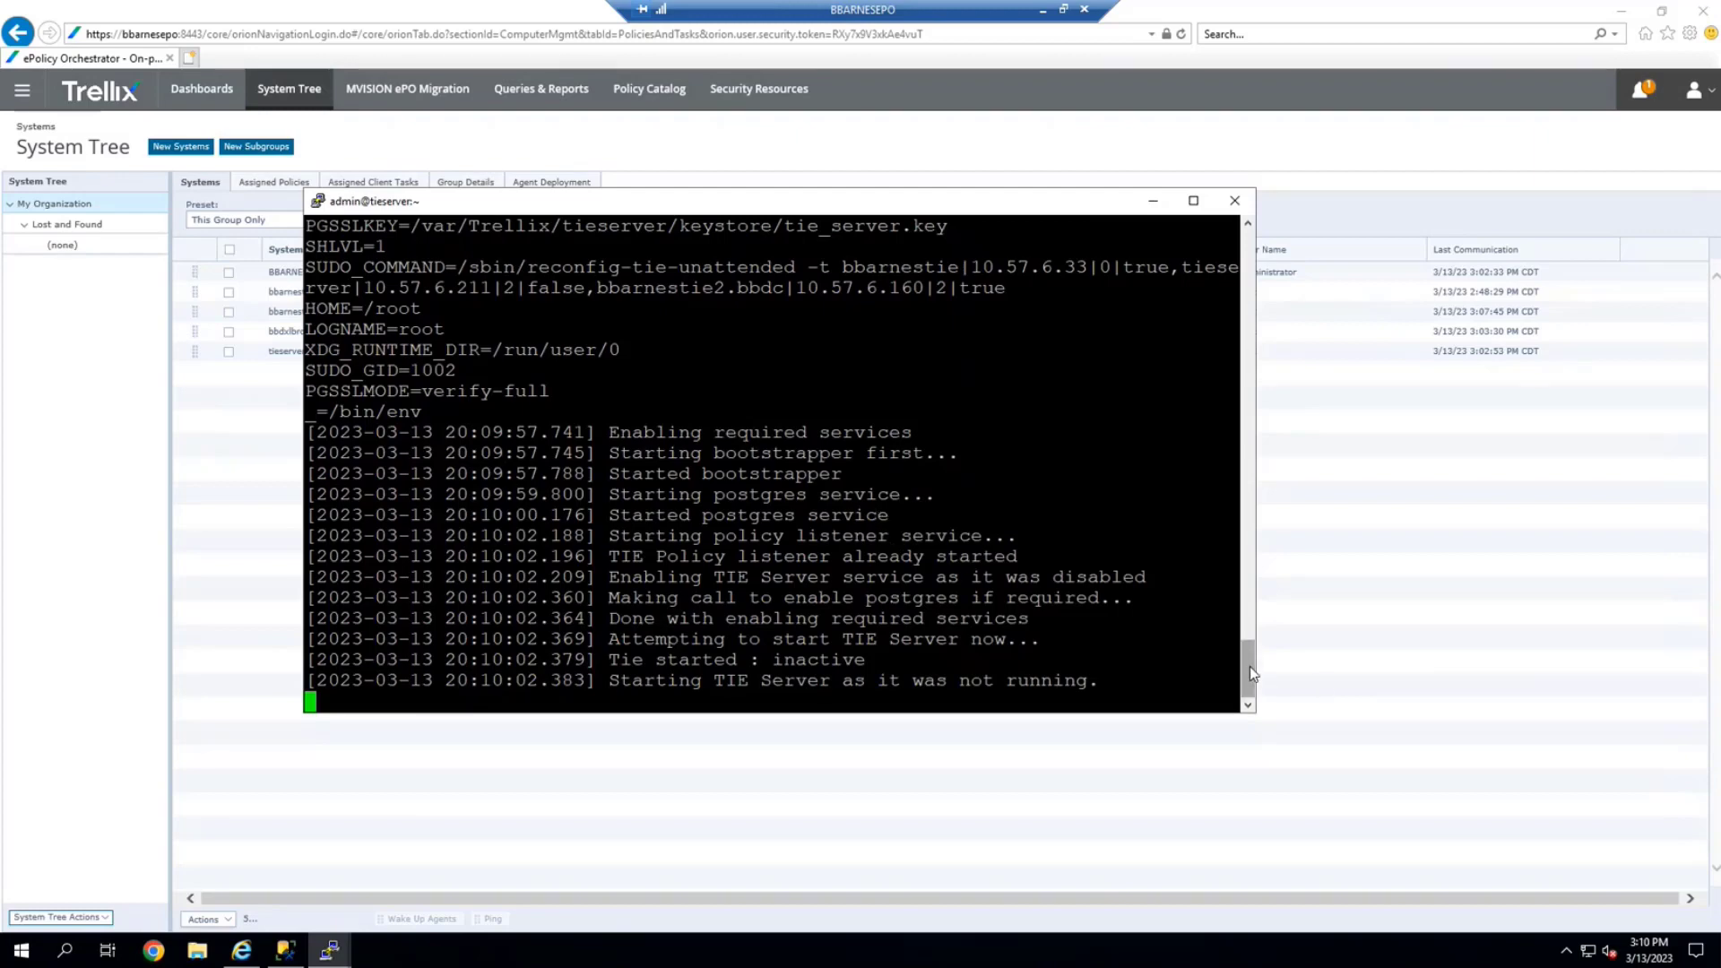
Scroll back through tieserver's reconfig log to its sync with primary 10.57.6.33
left_click_drag(1252, 637, 1237, 464)
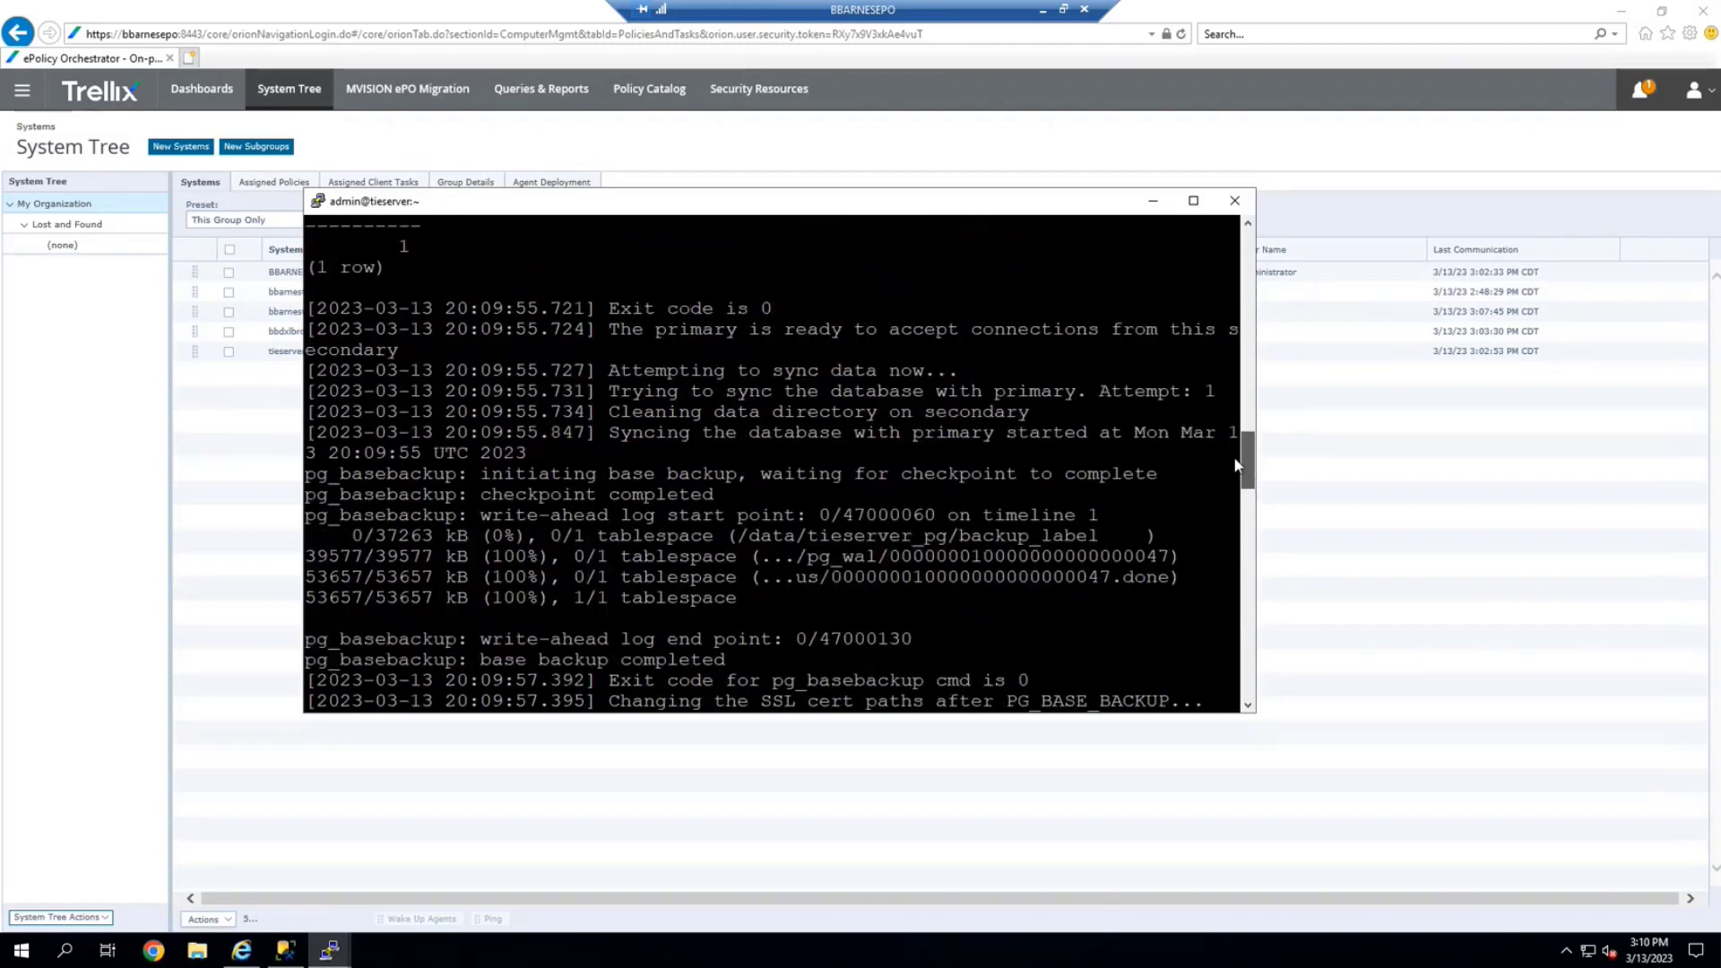
left_click_drag(748, 600, 307, 539)
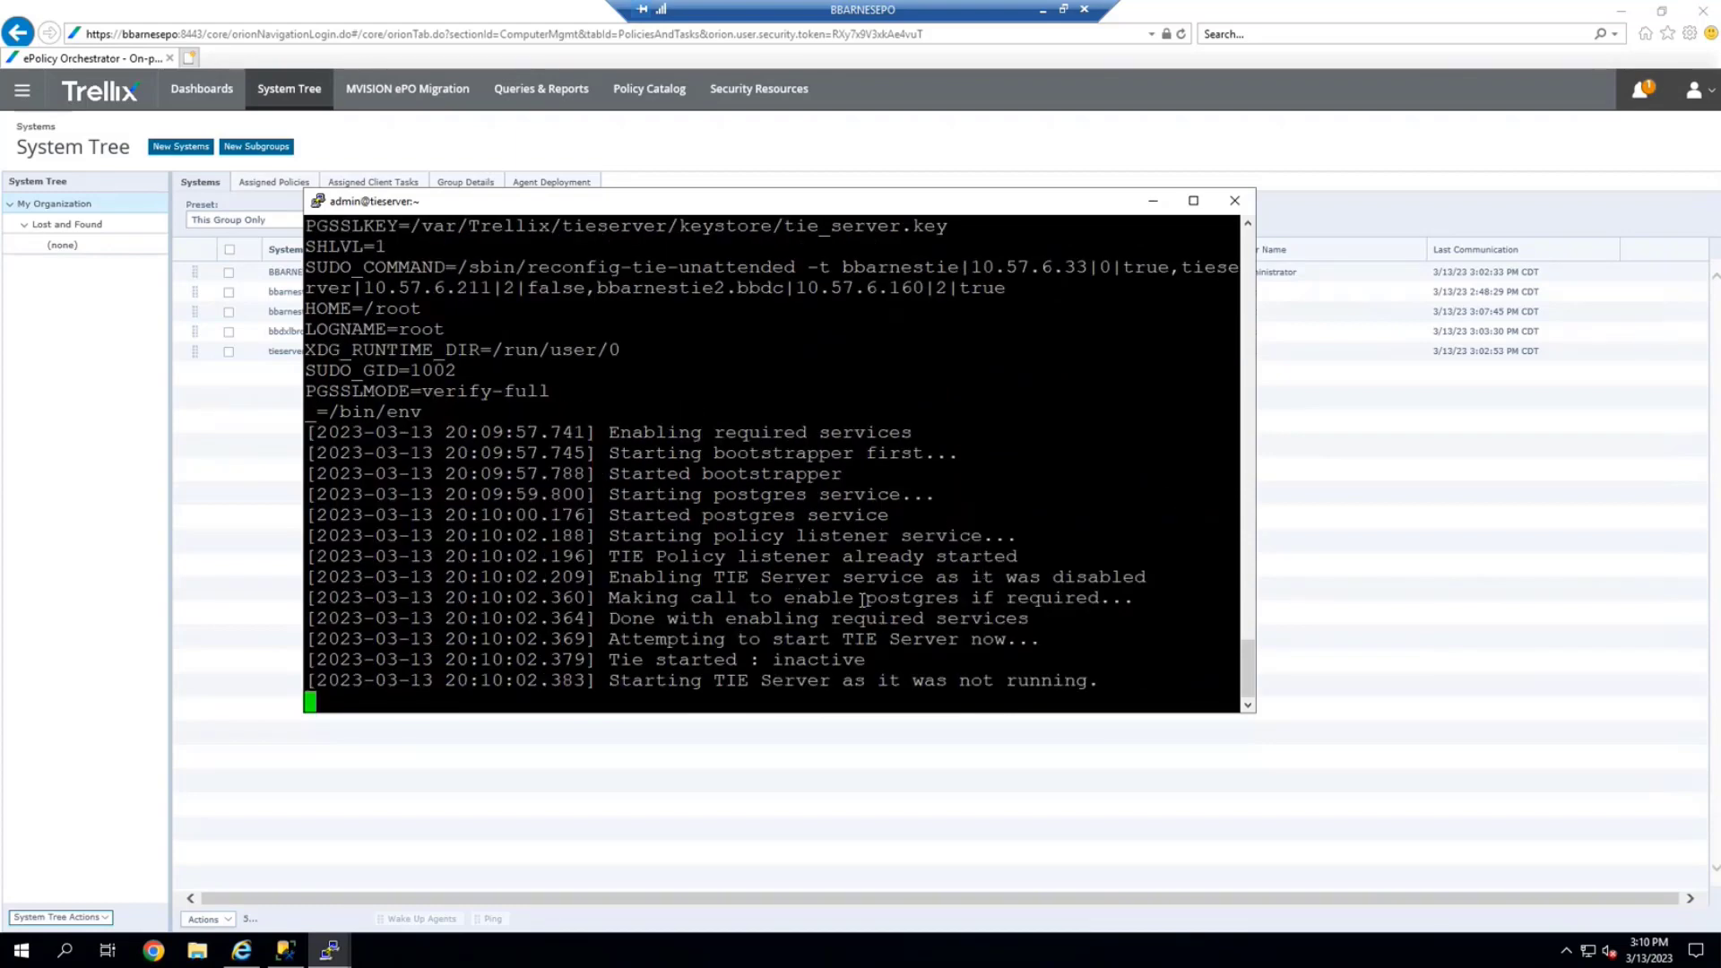
scroll(870, 598, "up", 8)
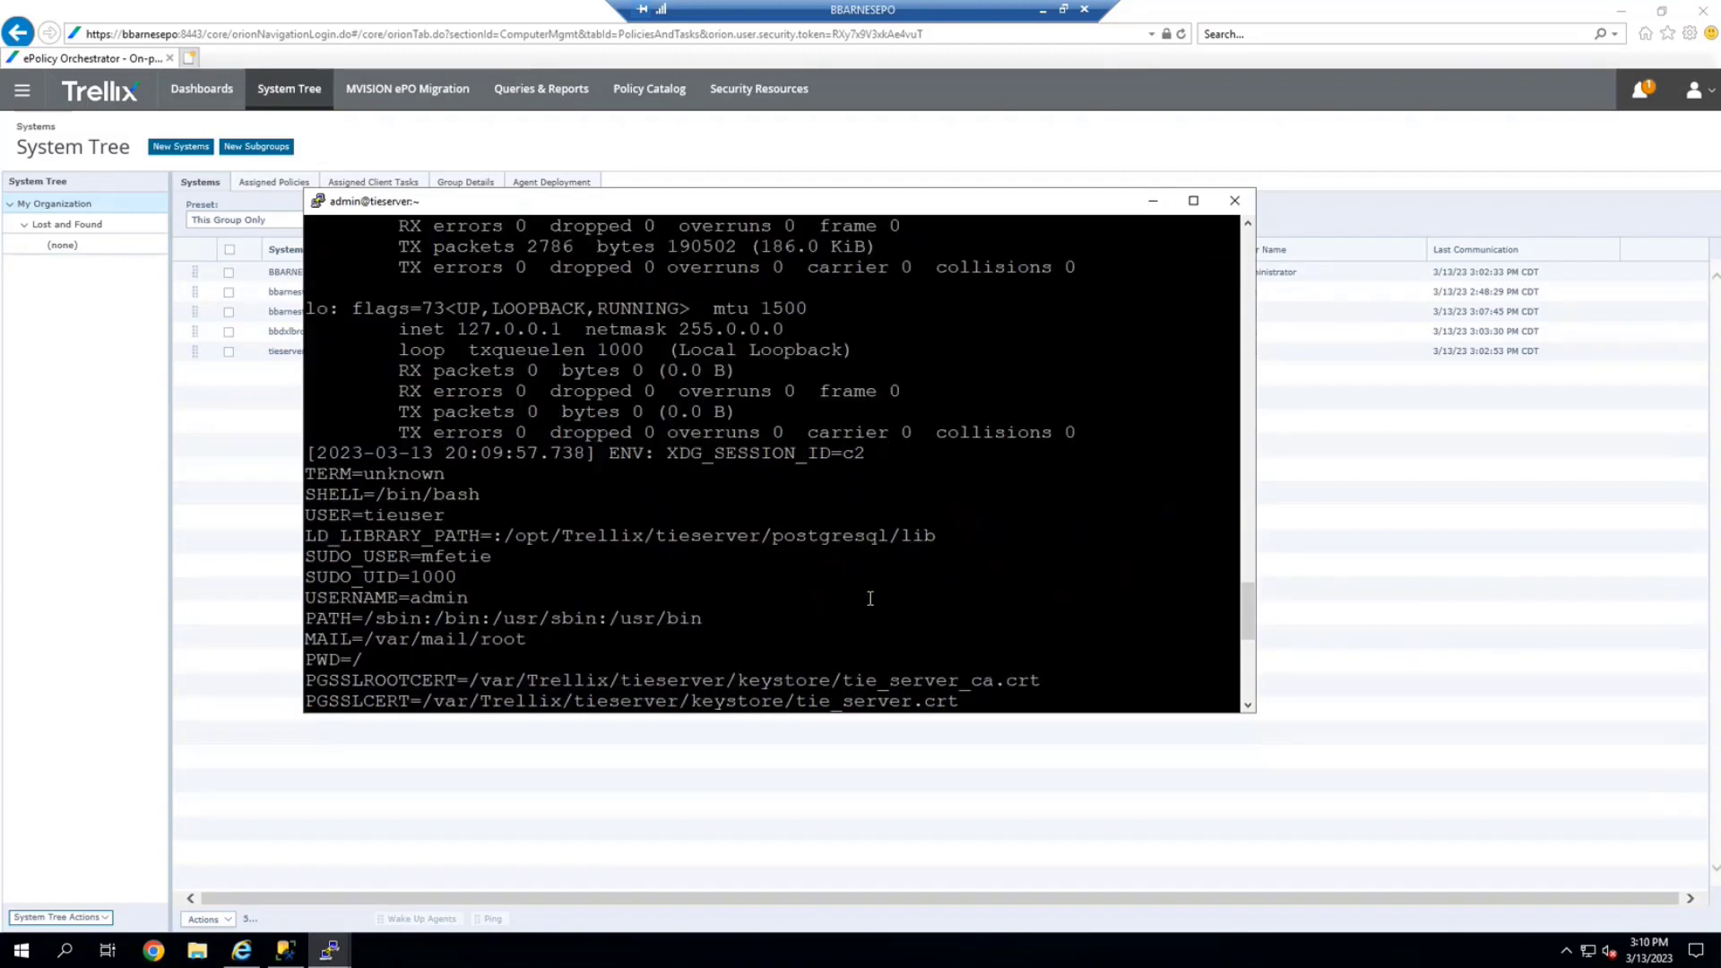
scroll(869, 599, "down", 8)
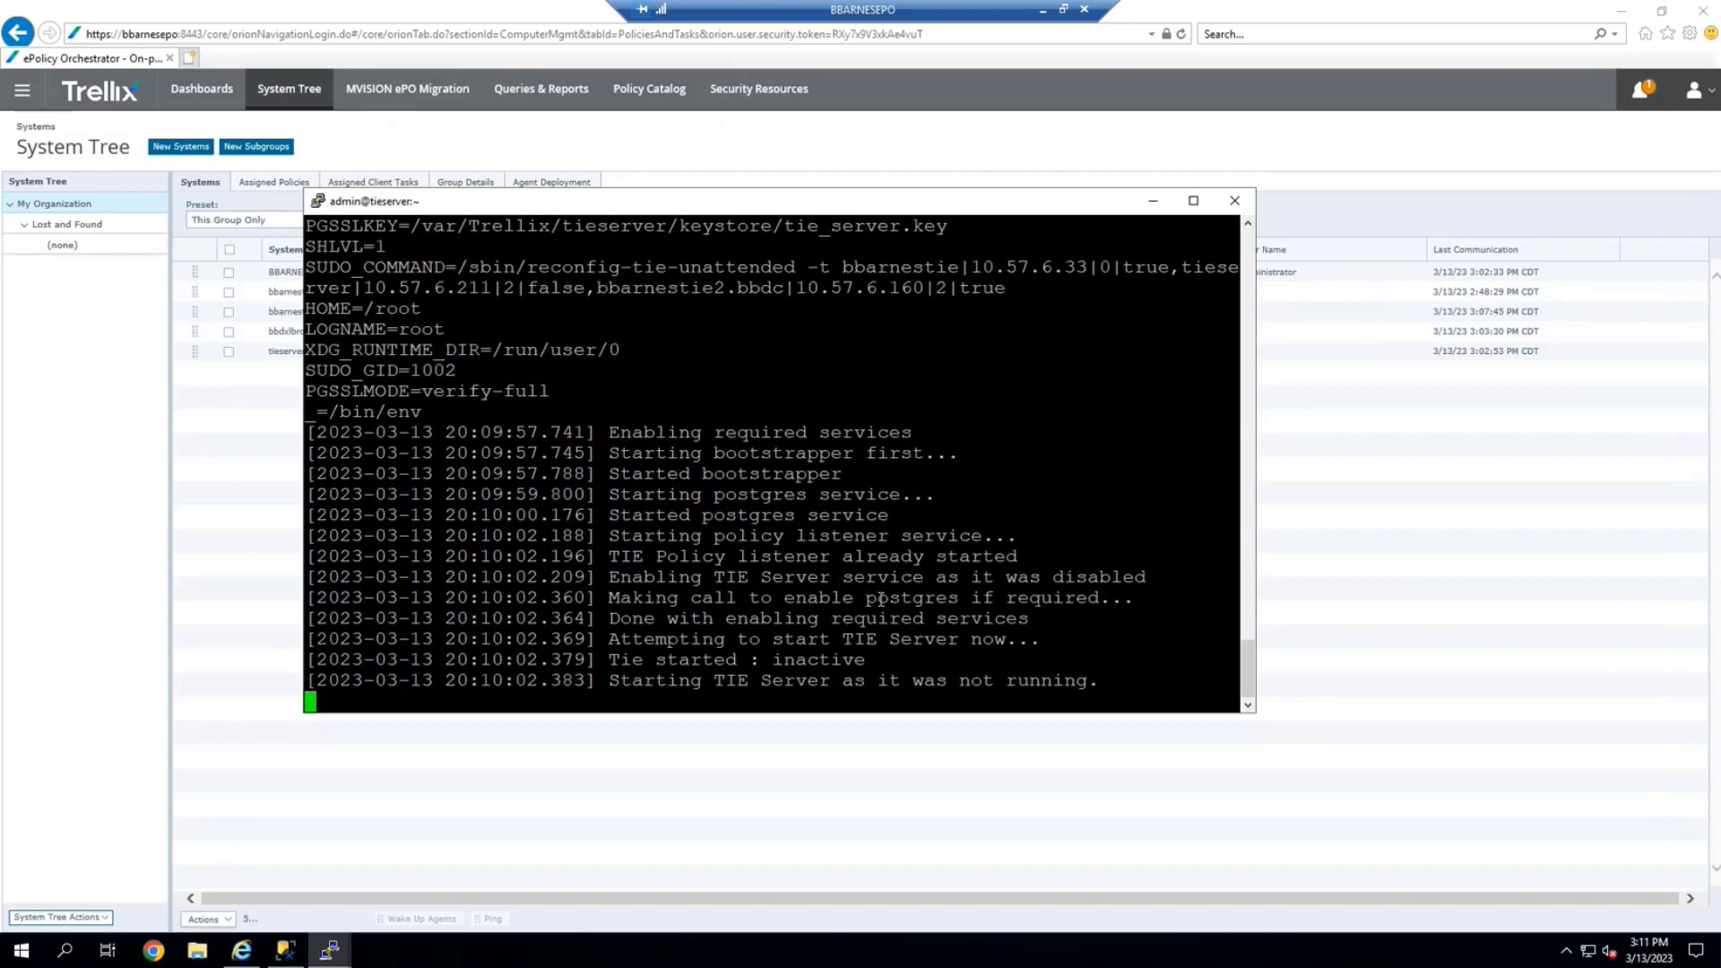
scroll(1094, 594, "up", 4)
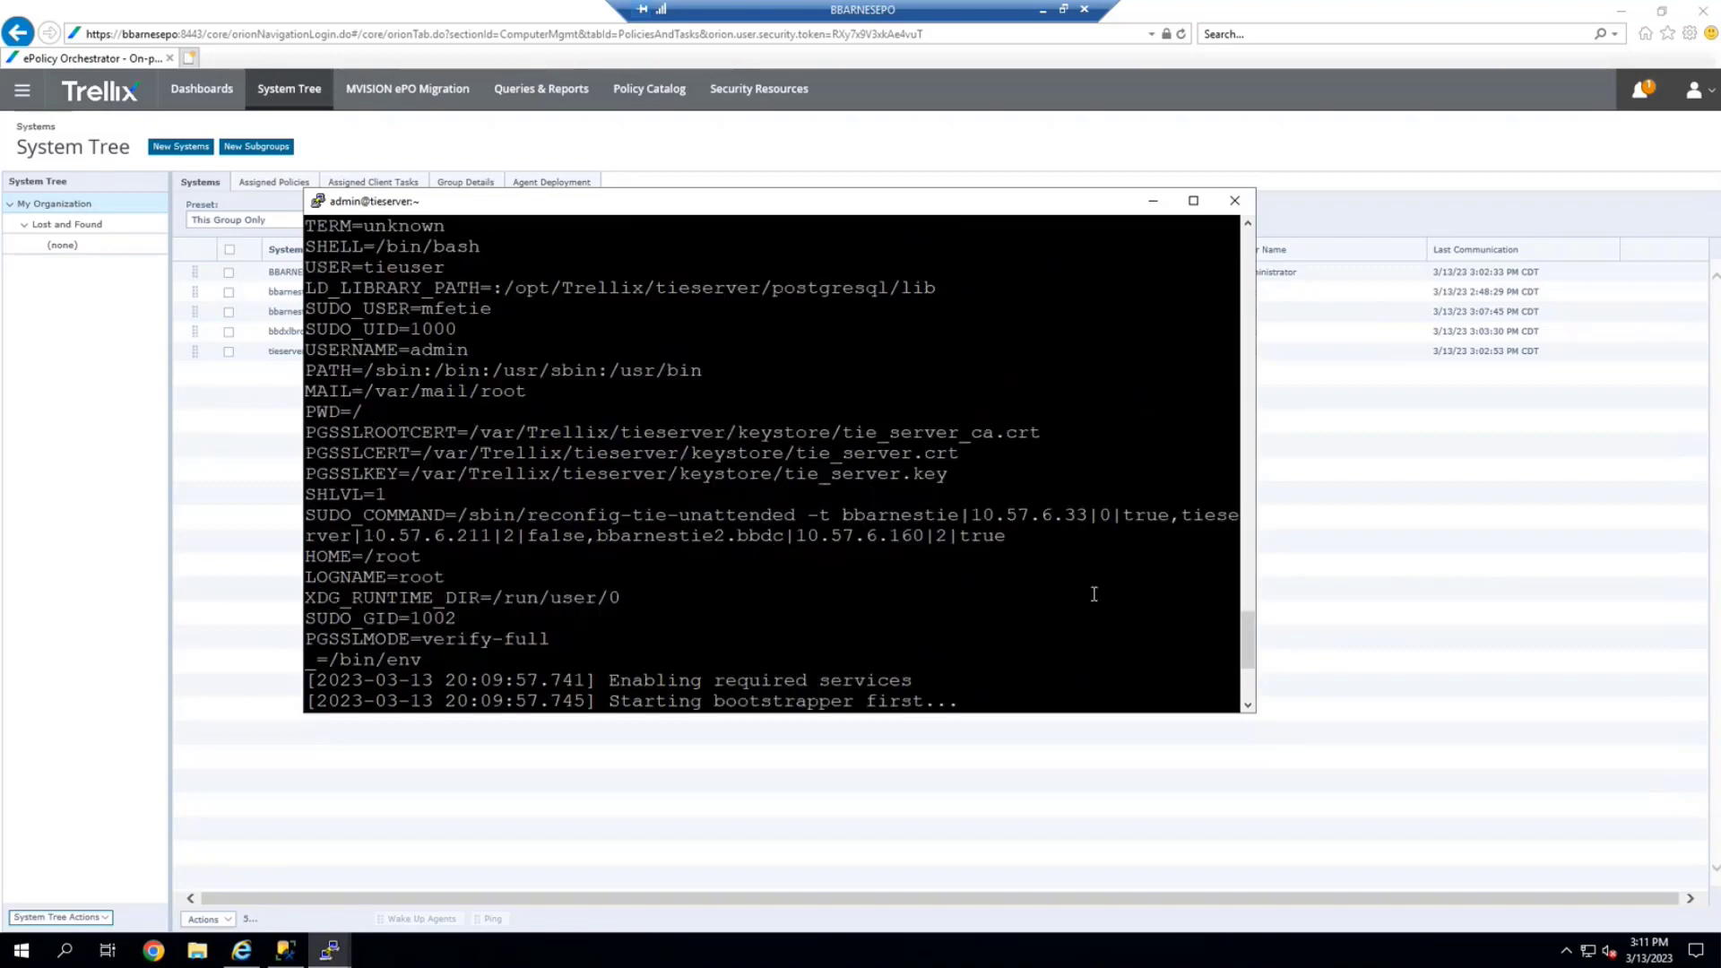
scroll(1094, 594, "up", 4)
scroll(1094, 594, "up", 8)
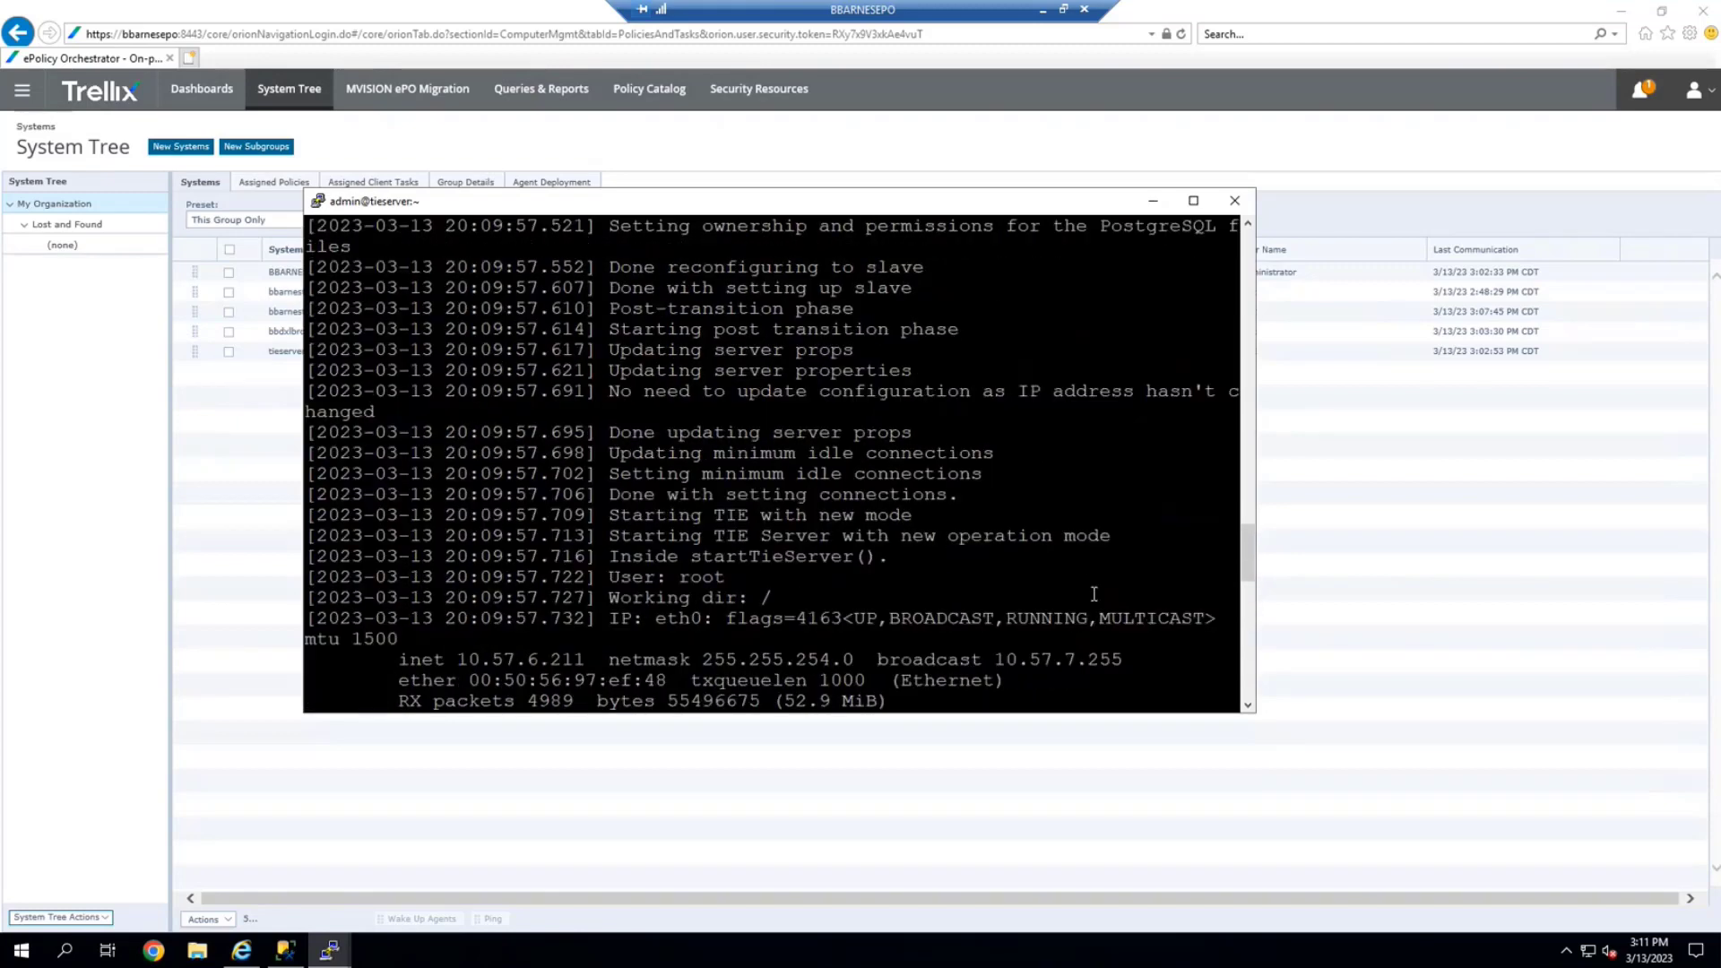
scroll(1093, 594, "up", 13)
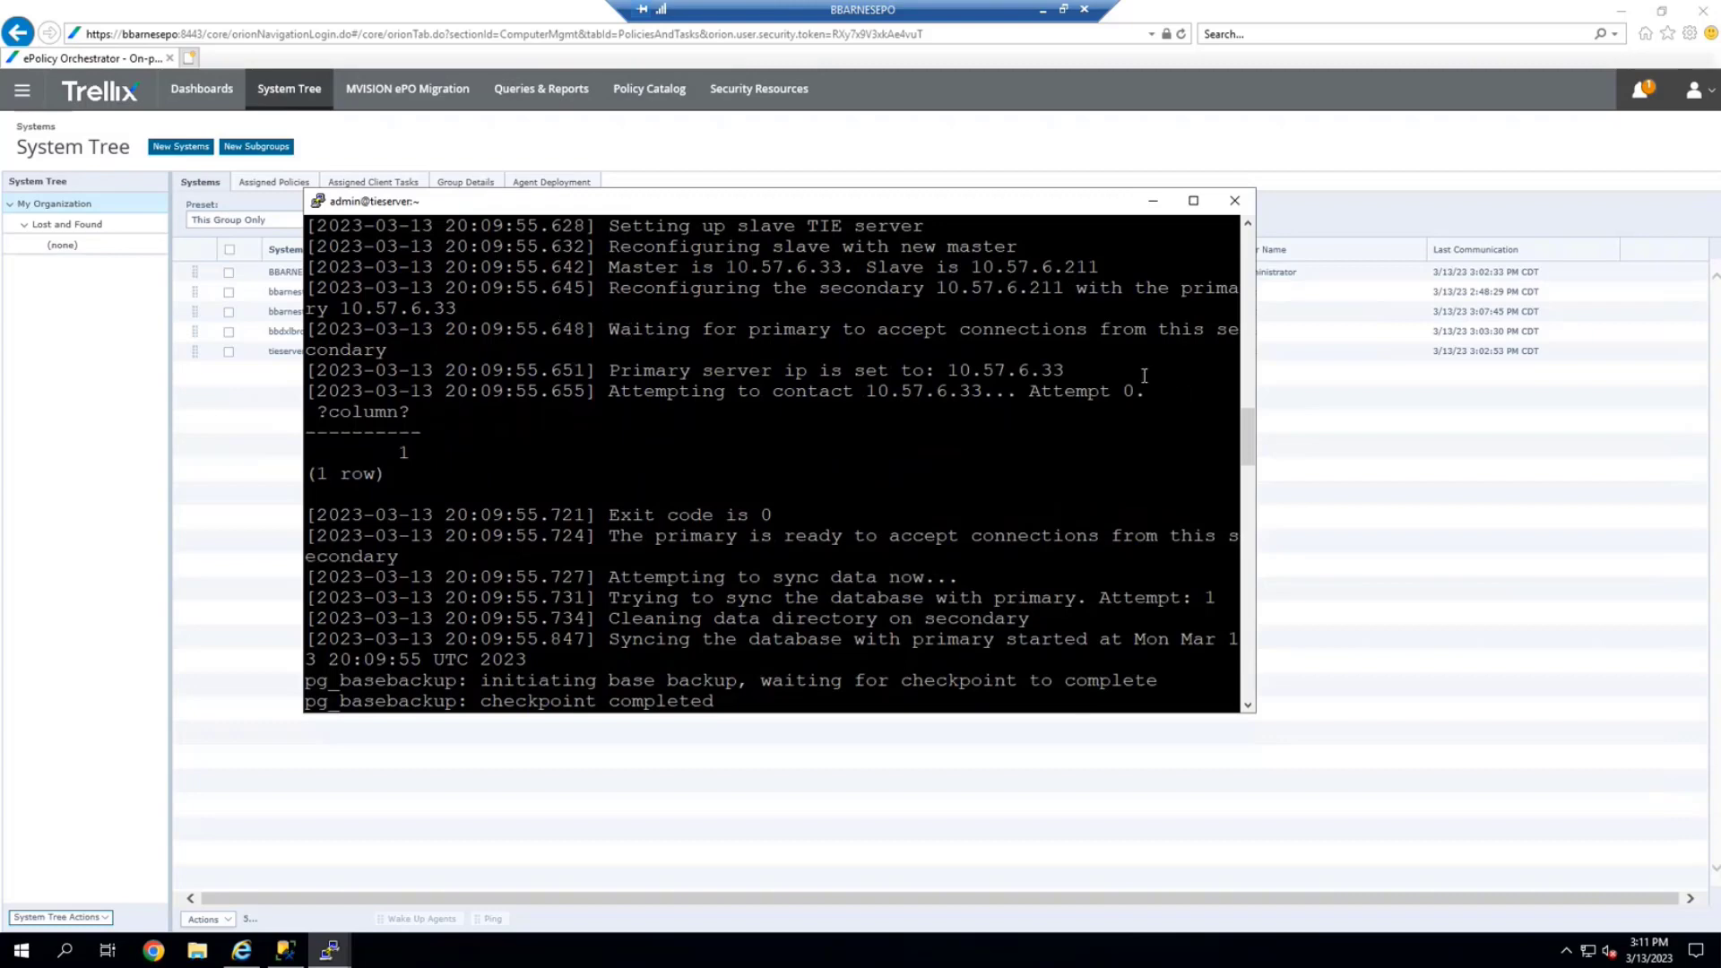
Highlight the primary server IP lines and contact result, then bring ePO forward
left_click_drag(1159, 392, 300, 274)
left_click(833, 424)
left_click_drag(1020, 391, 1145, 392)
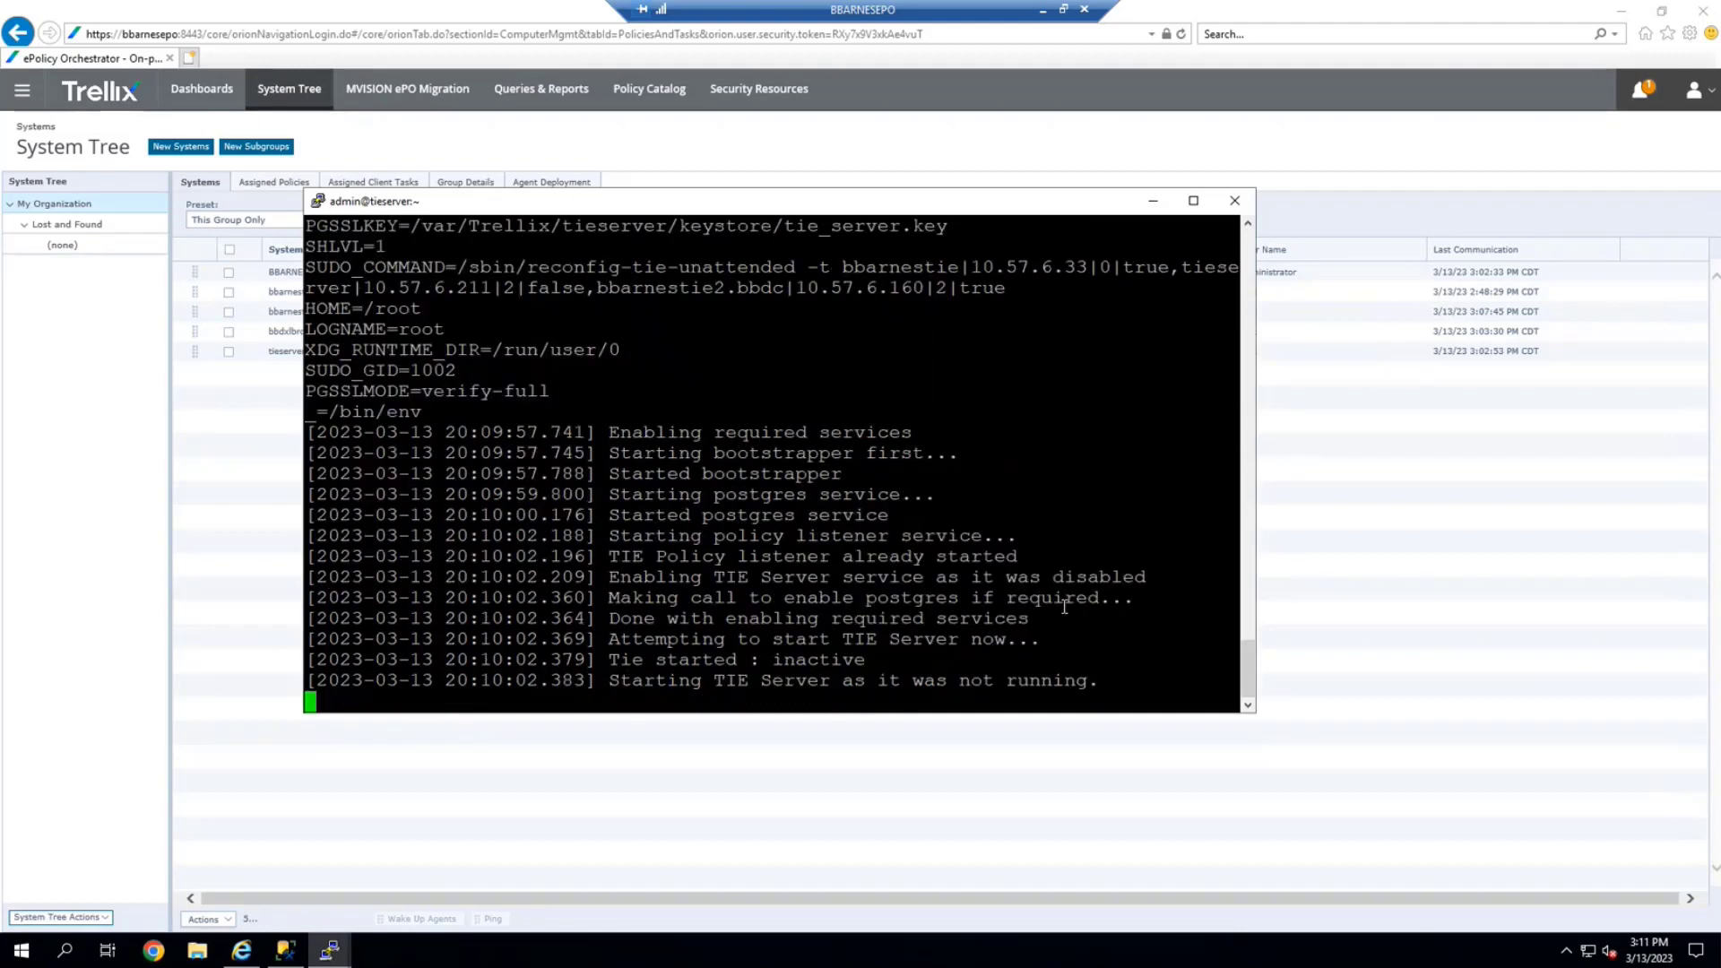
left_click(987, 797)
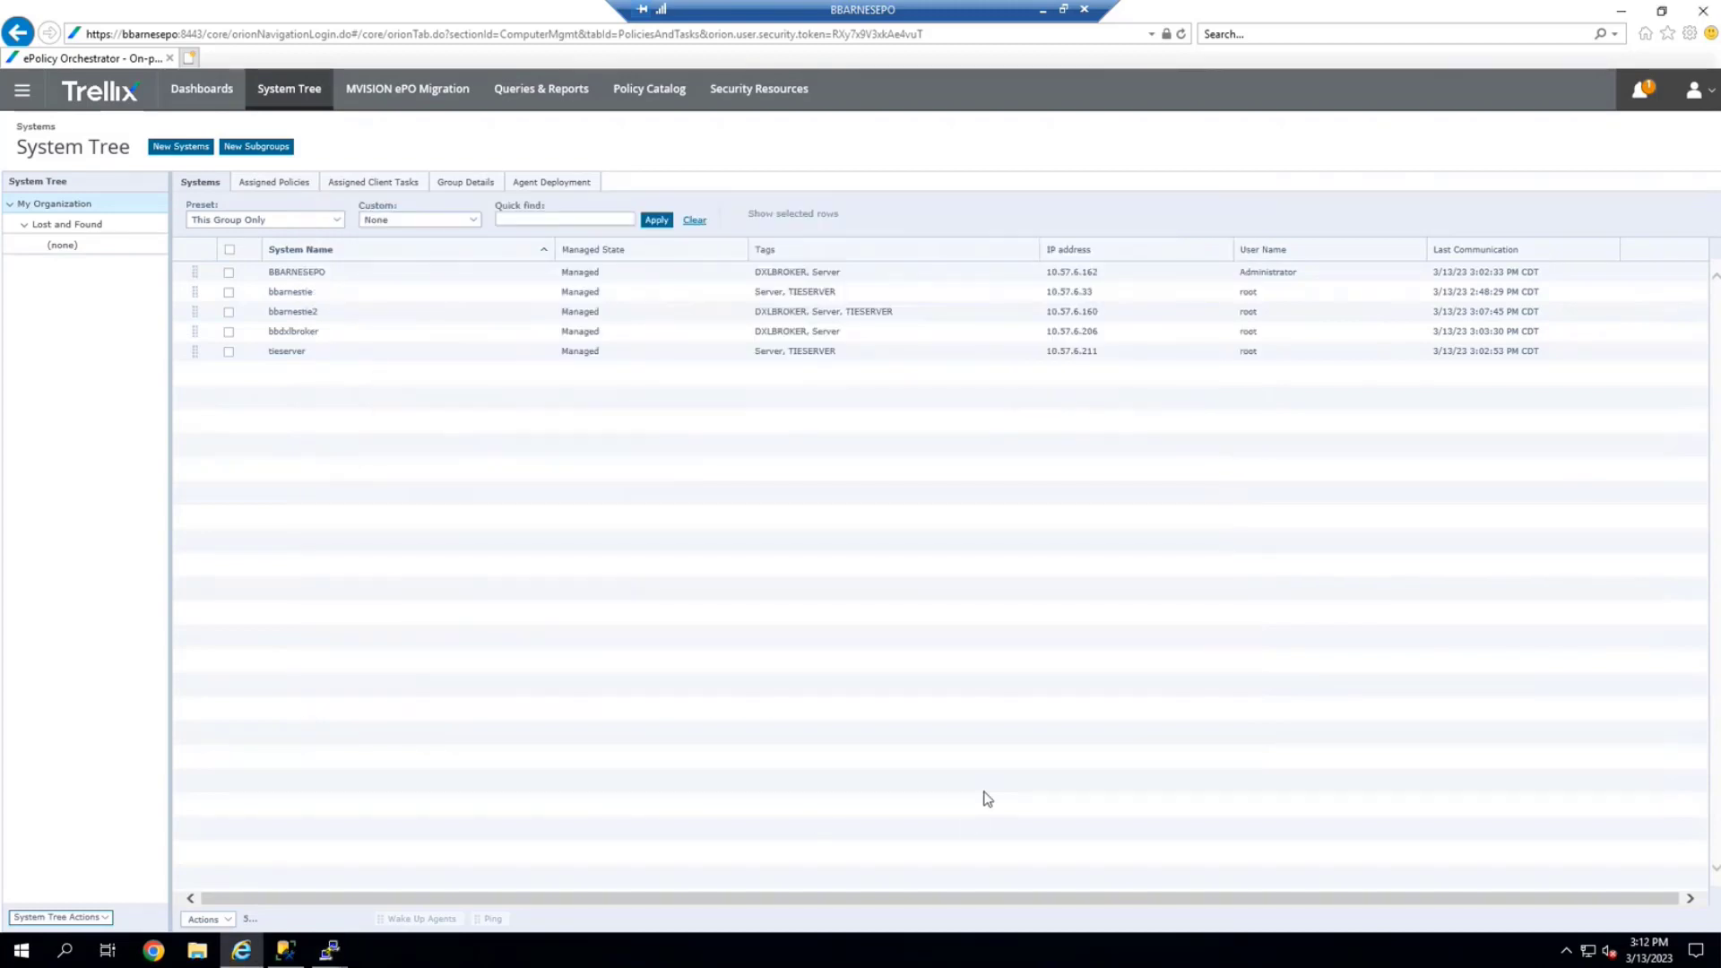
Go to Server Settings to view tieserver's TIE Server Topology entry
left_click(22, 90)
left_click(499, 589)
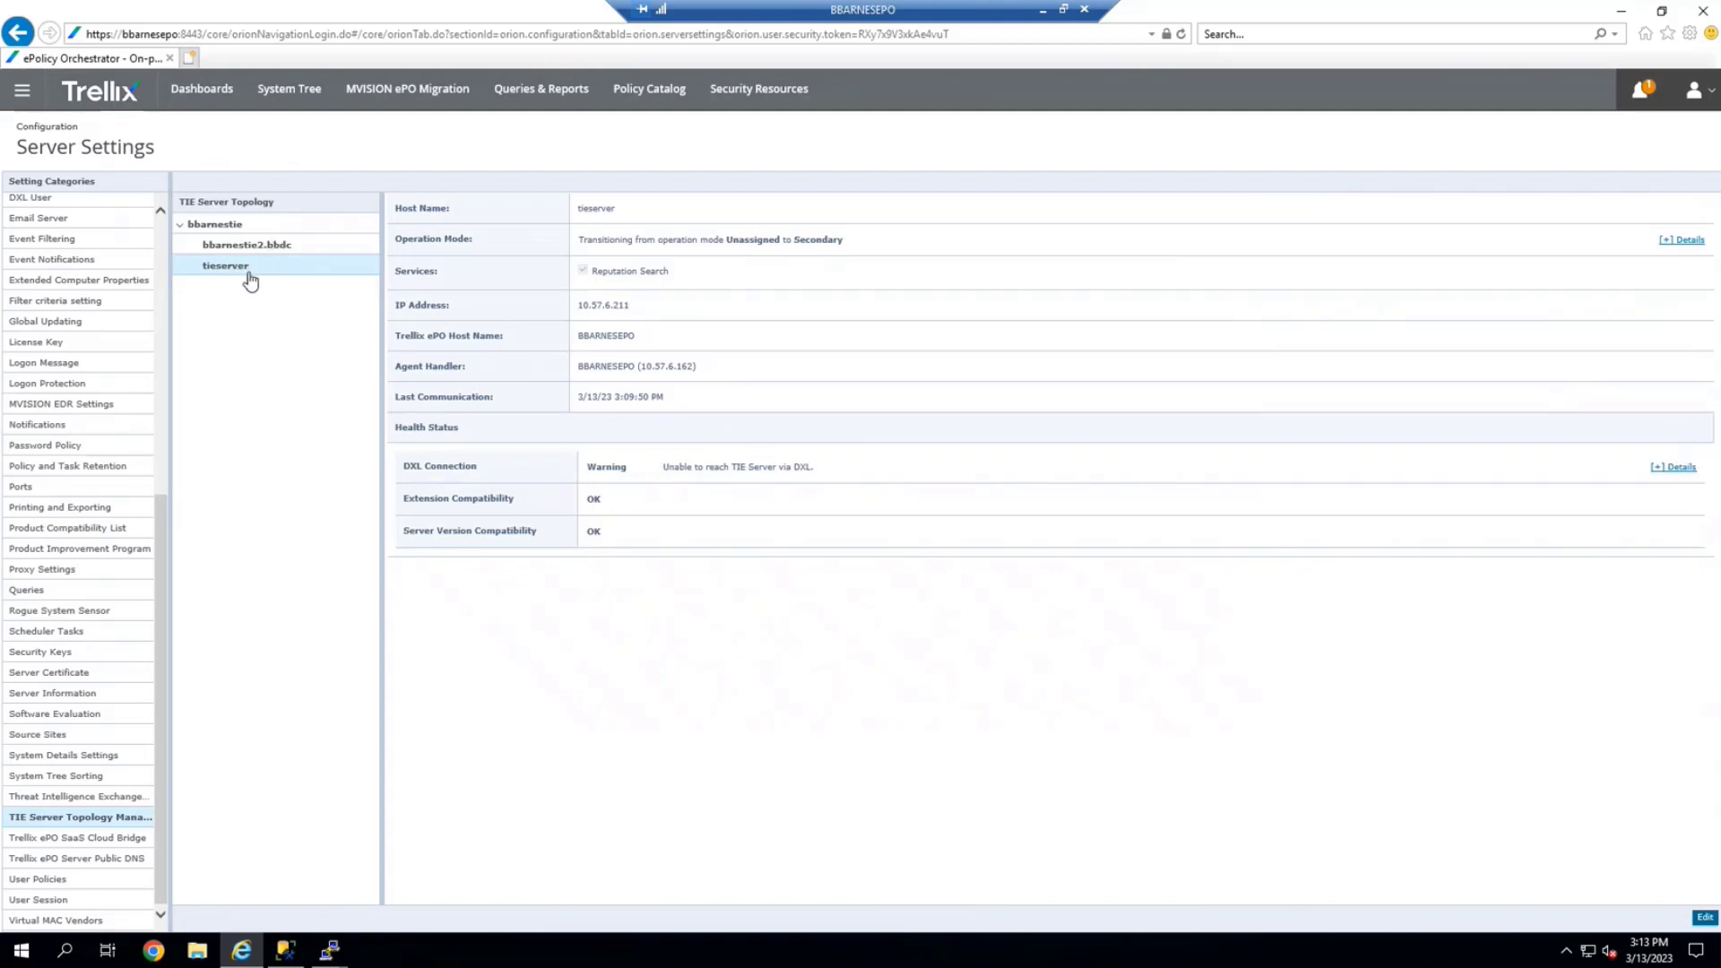
Edit tieserver's topology settings, change Operation Mode to Primary, and save
left_click(1705, 920)
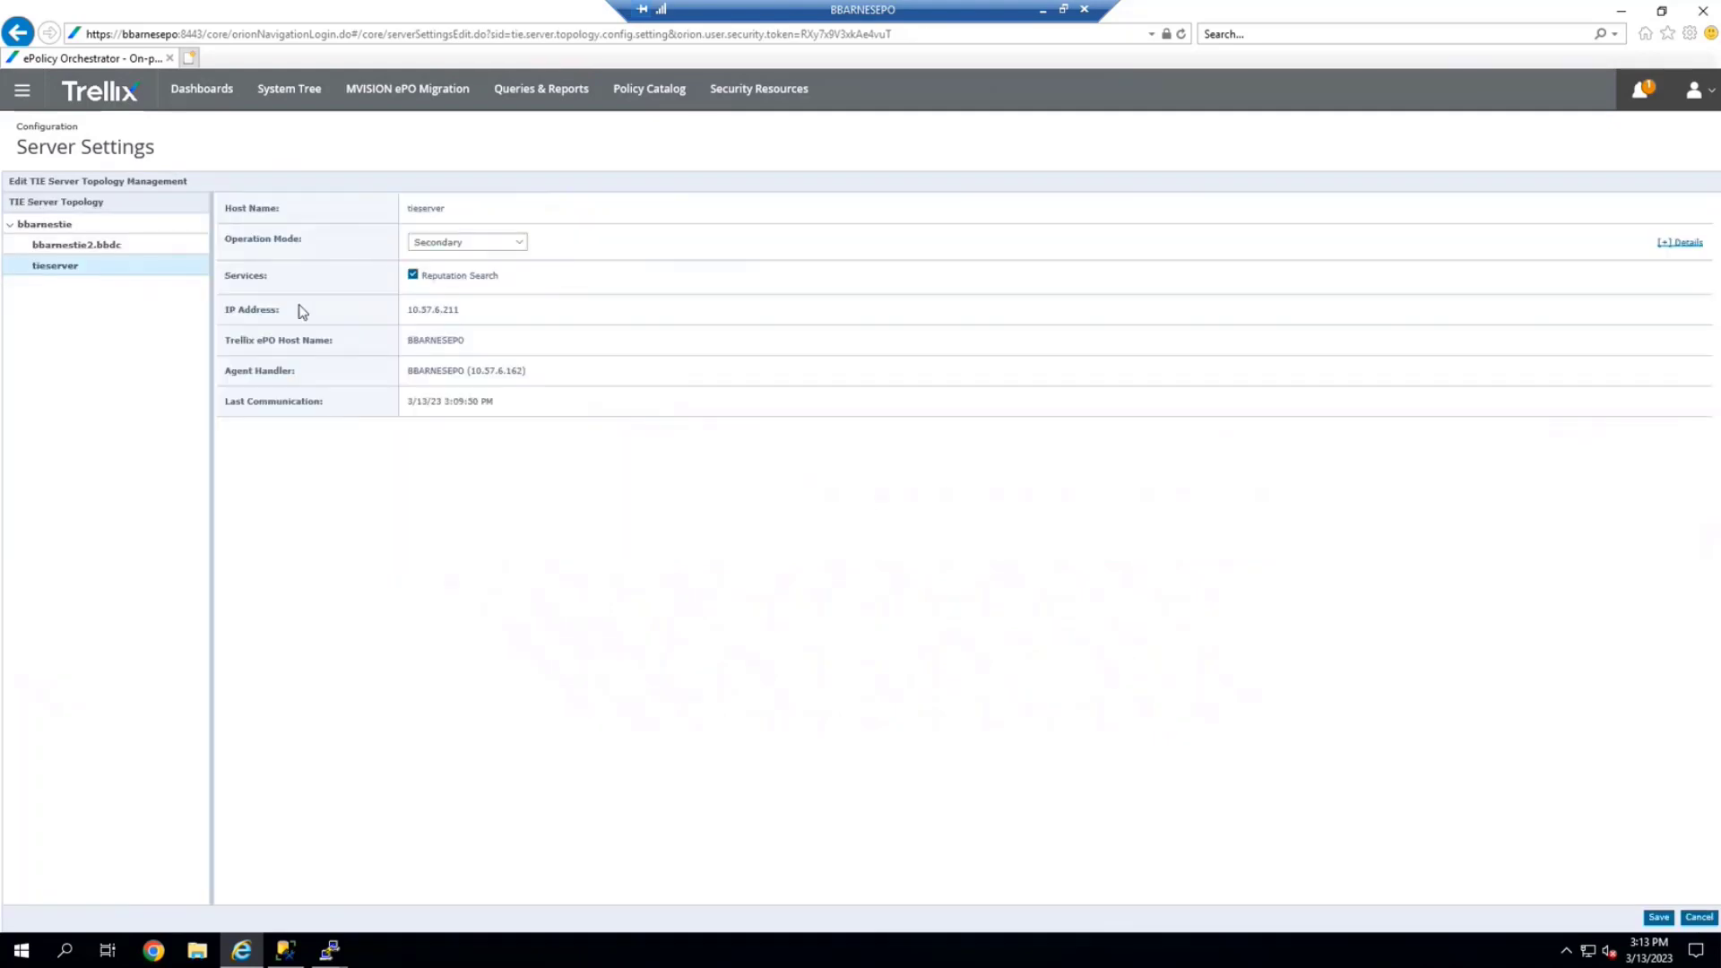
left_click(426, 250)
left_click(445, 224)
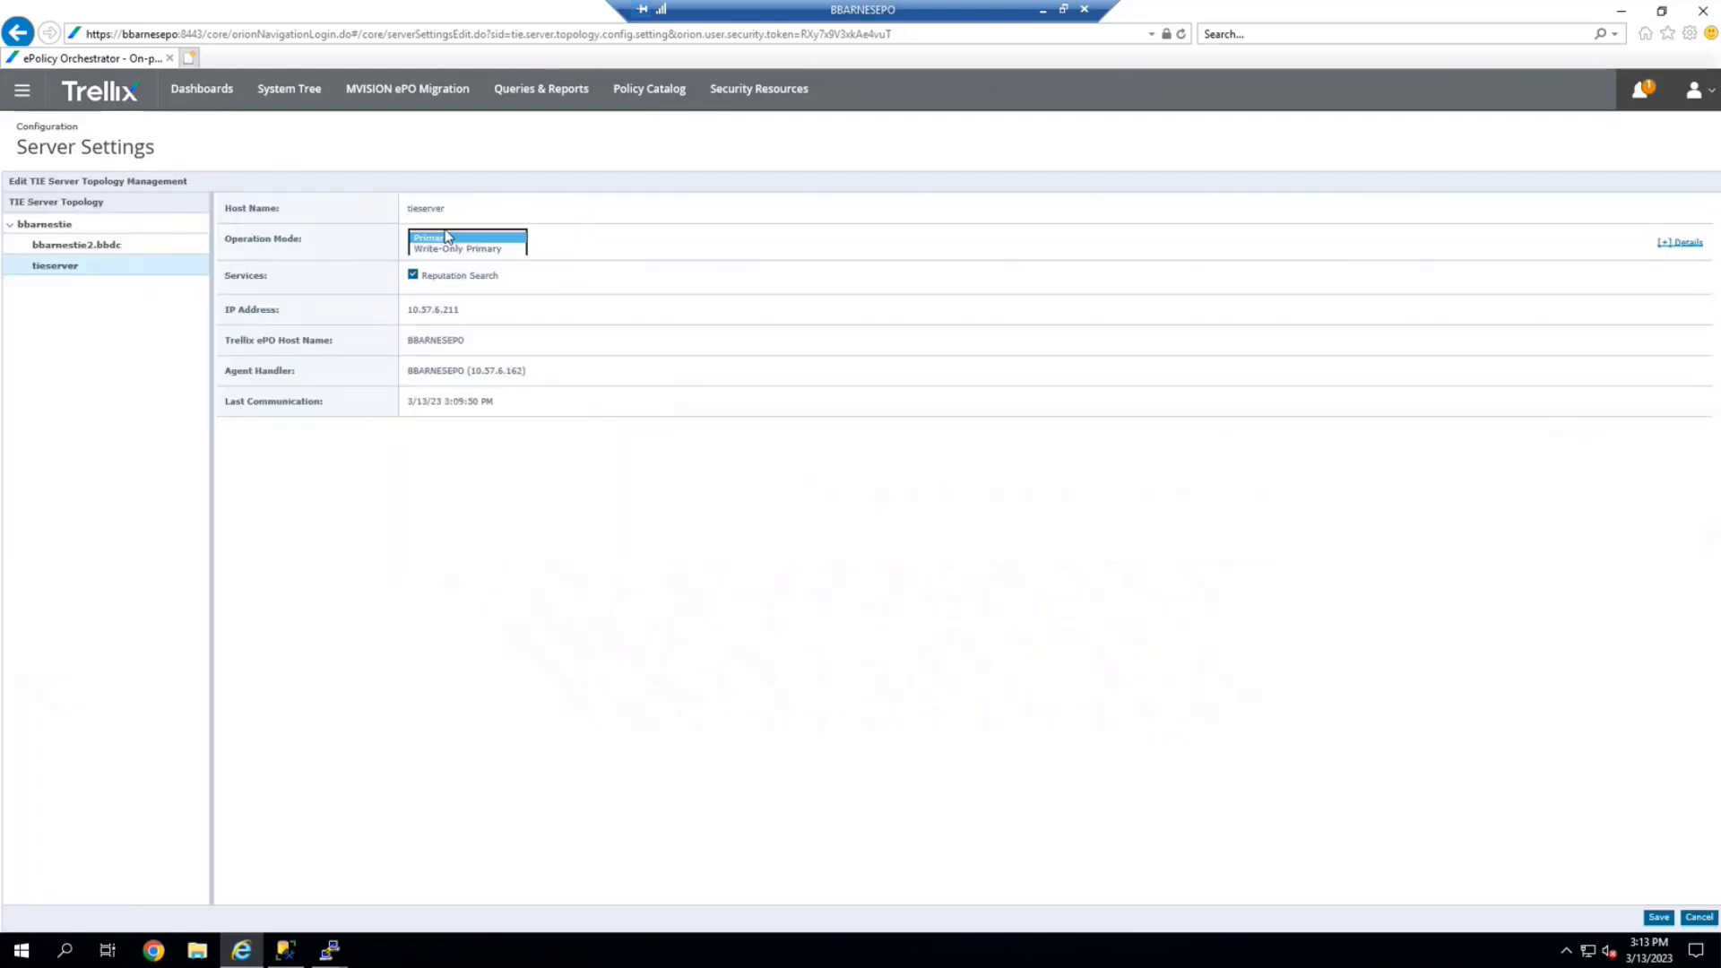
left_click_drag(548, 215, 1244, 229)
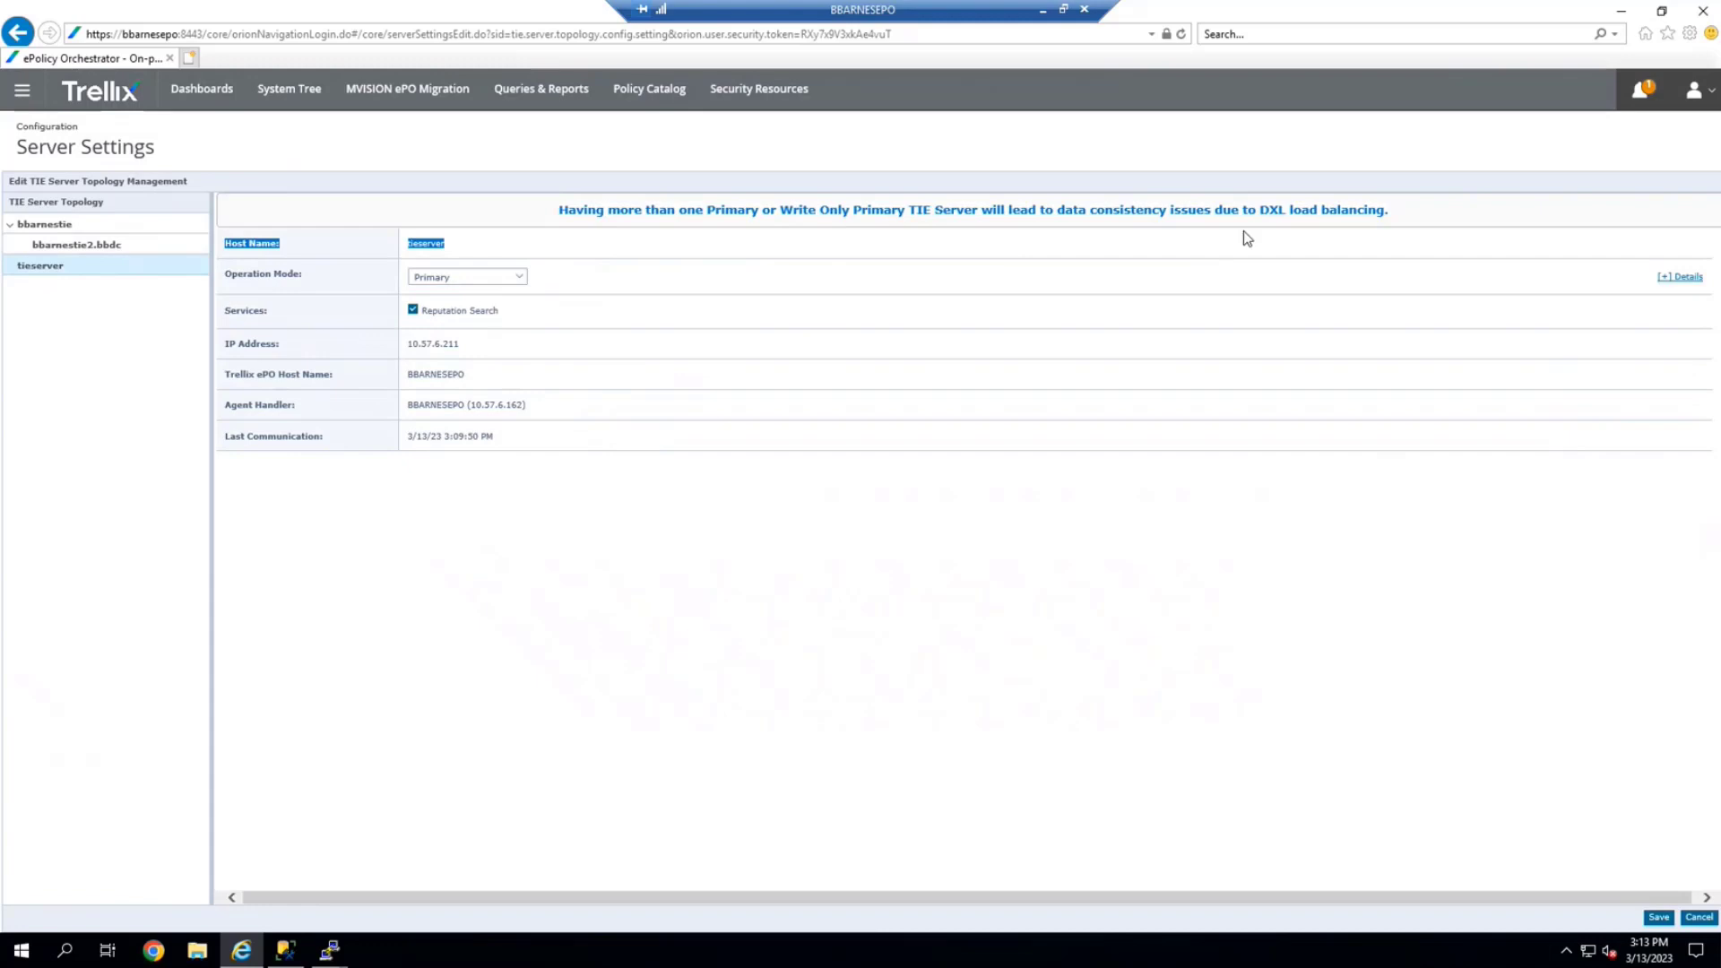
left_click(491, 228)
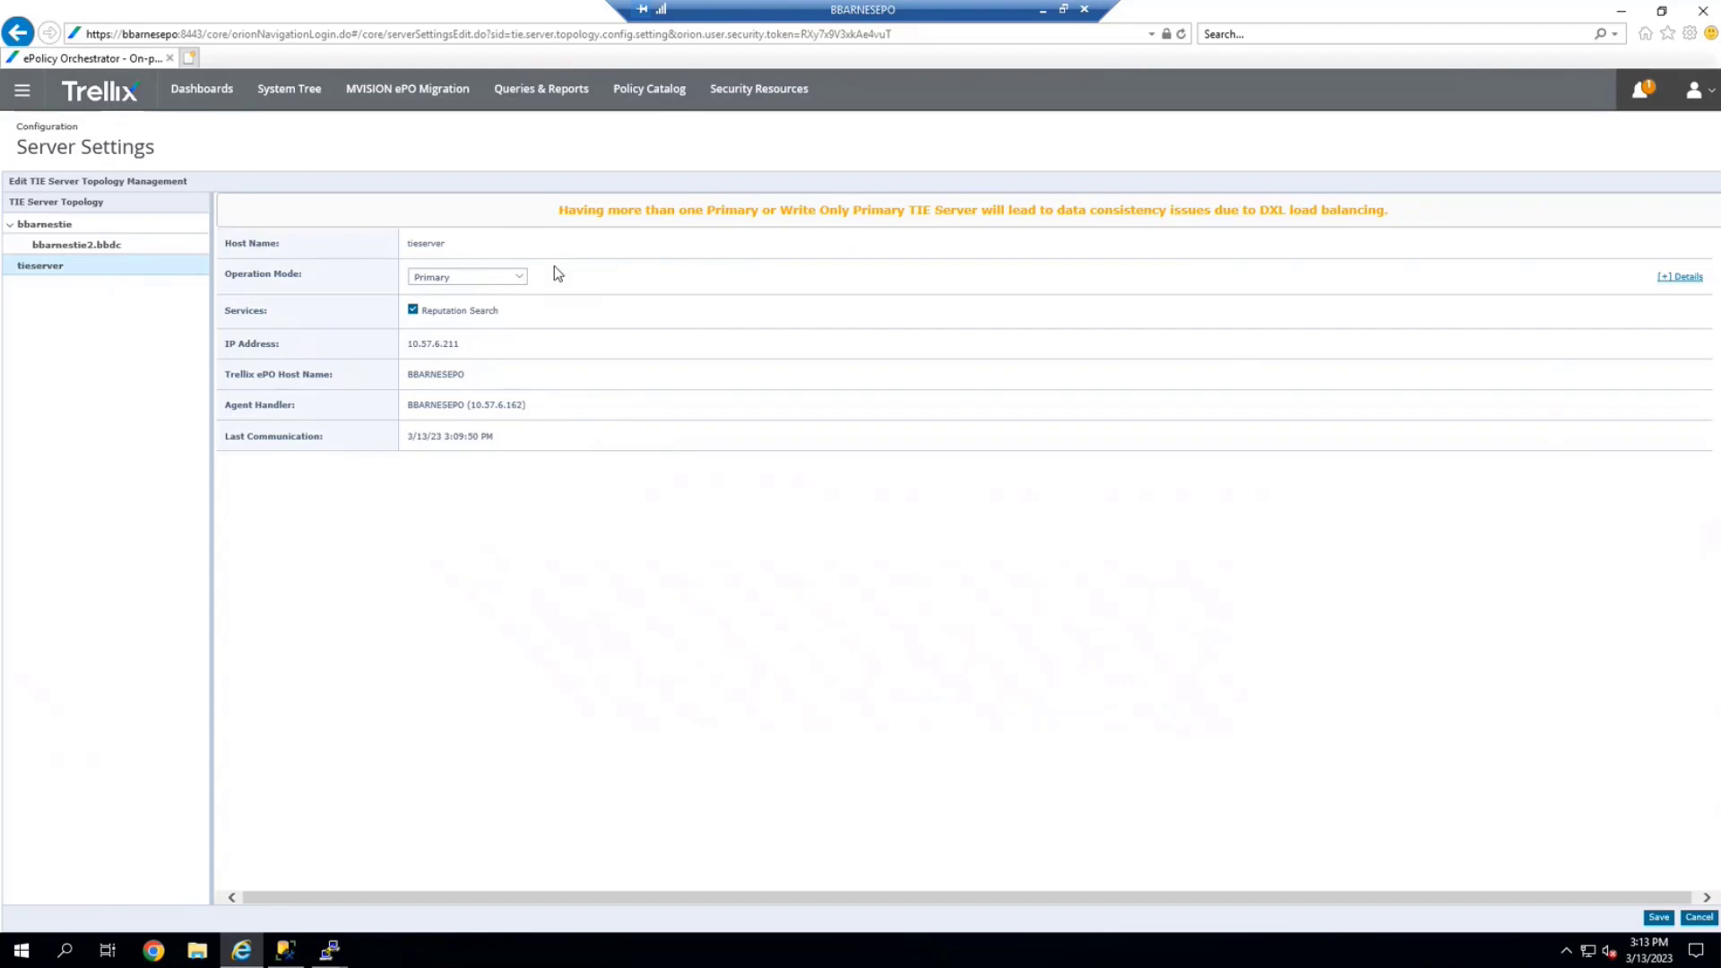
left_click(1659, 919)
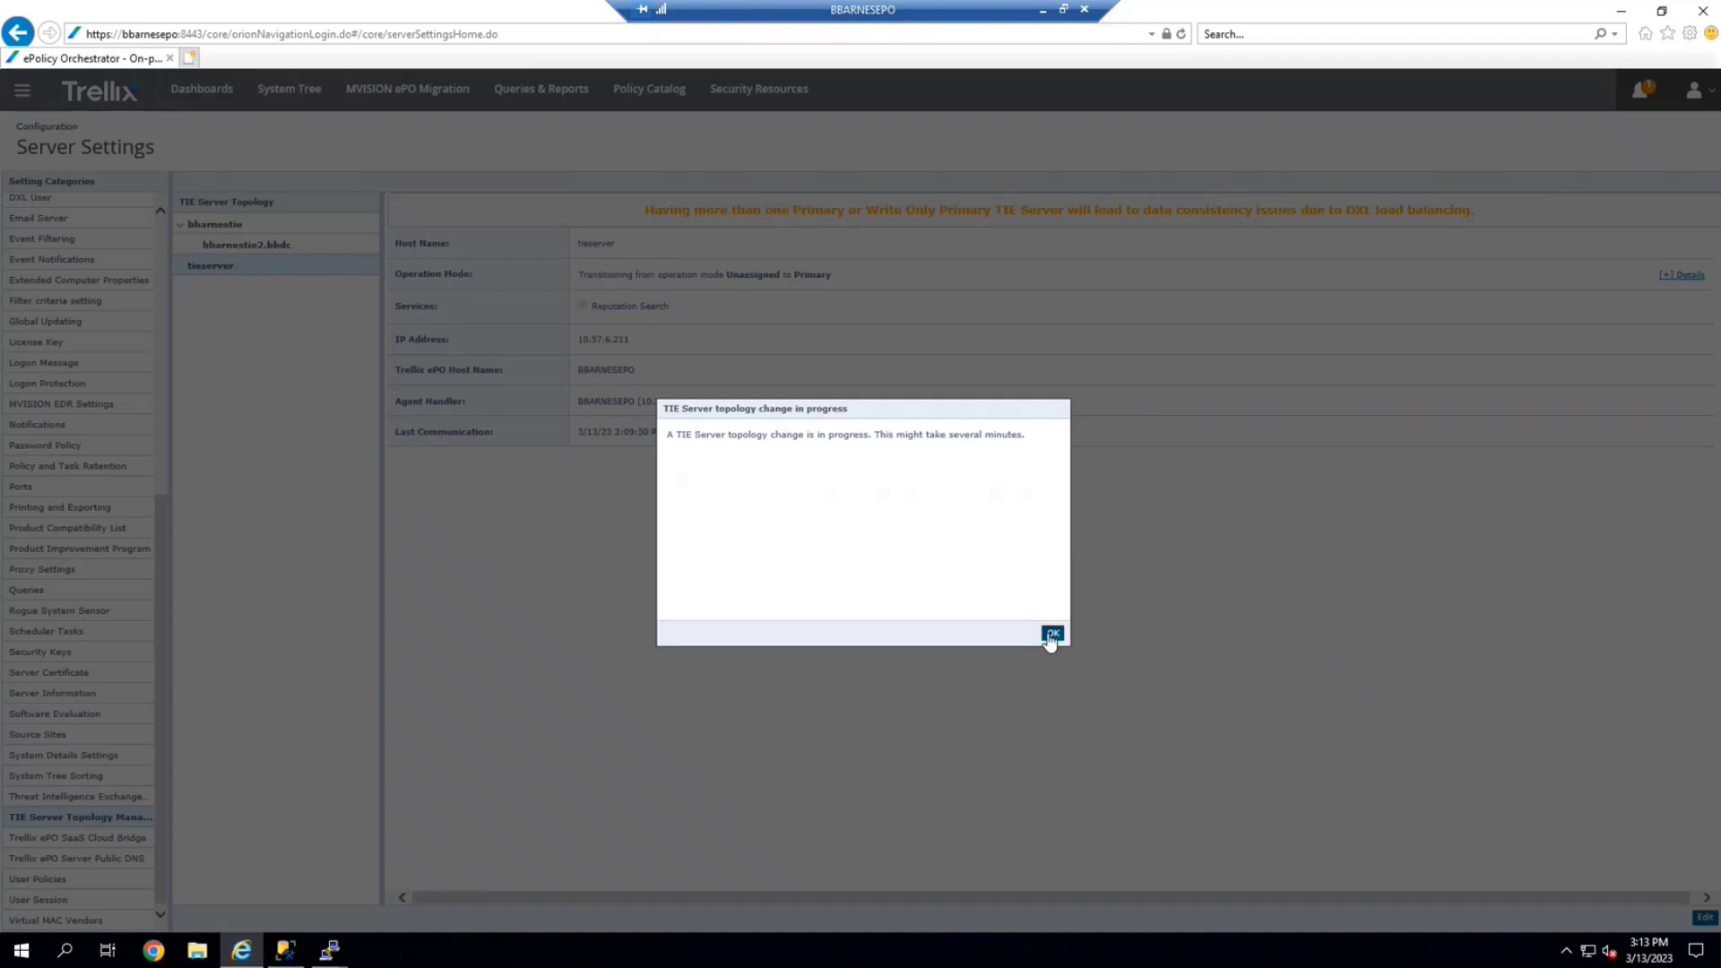
Dismiss the topology notice and check bbarnestie's details: Primary at 10.57.6.33
left_click(1051, 635)
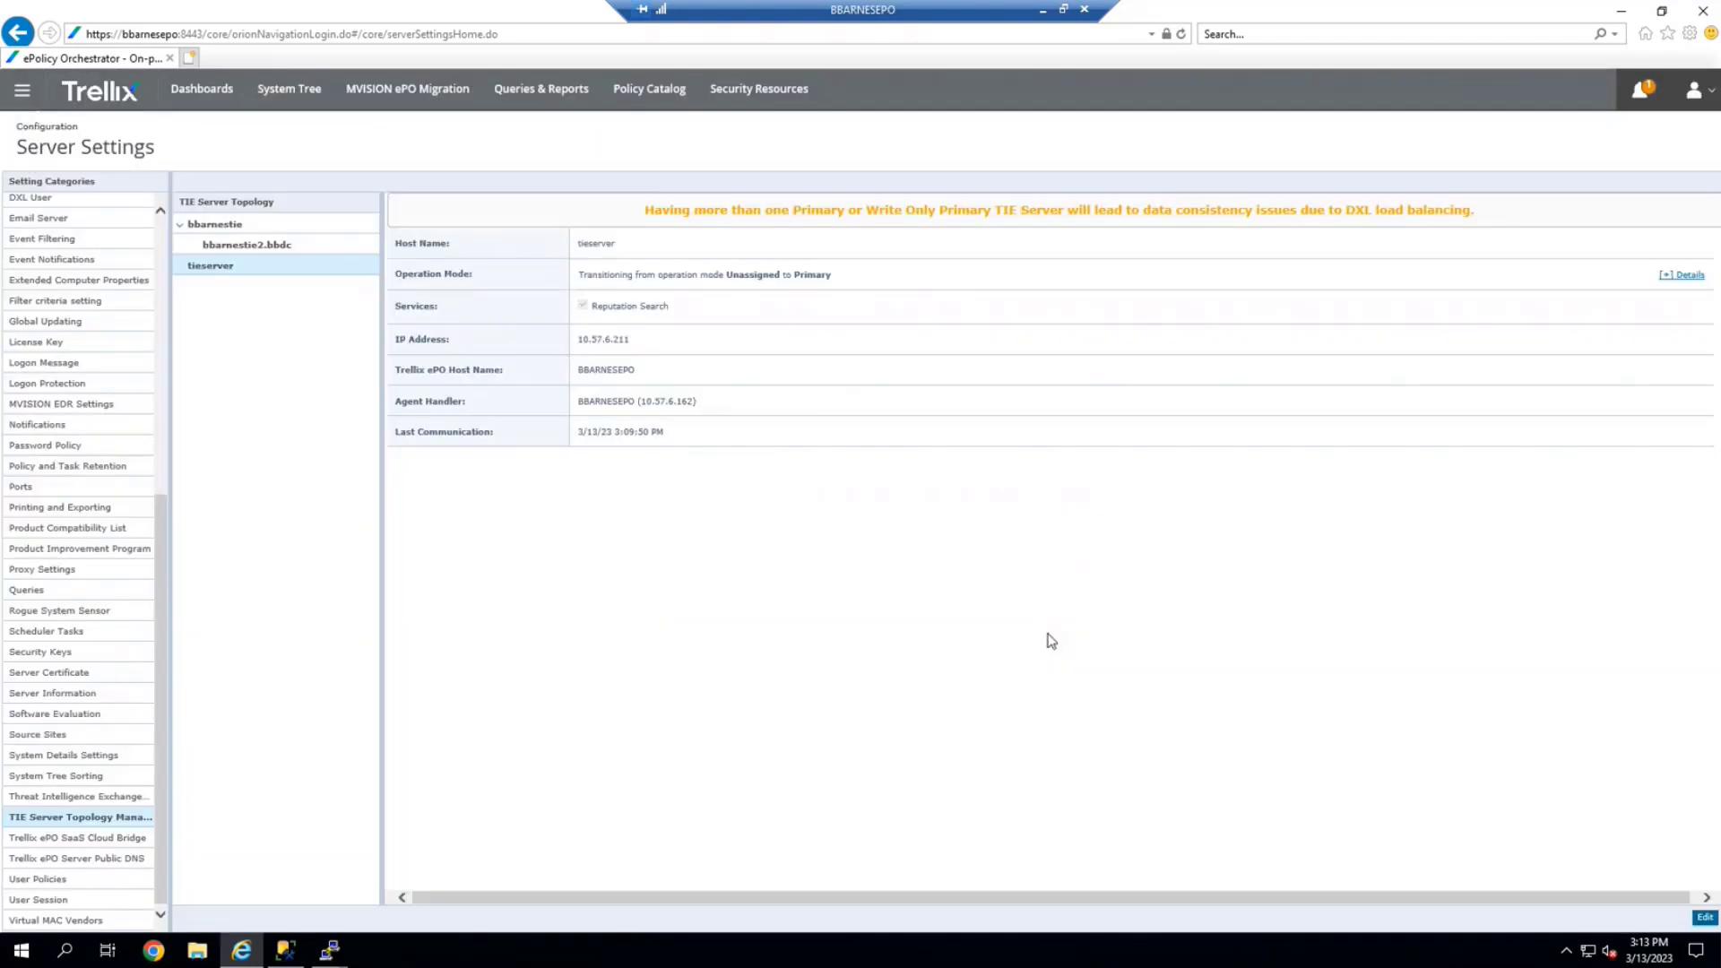
left_click(227, 230)
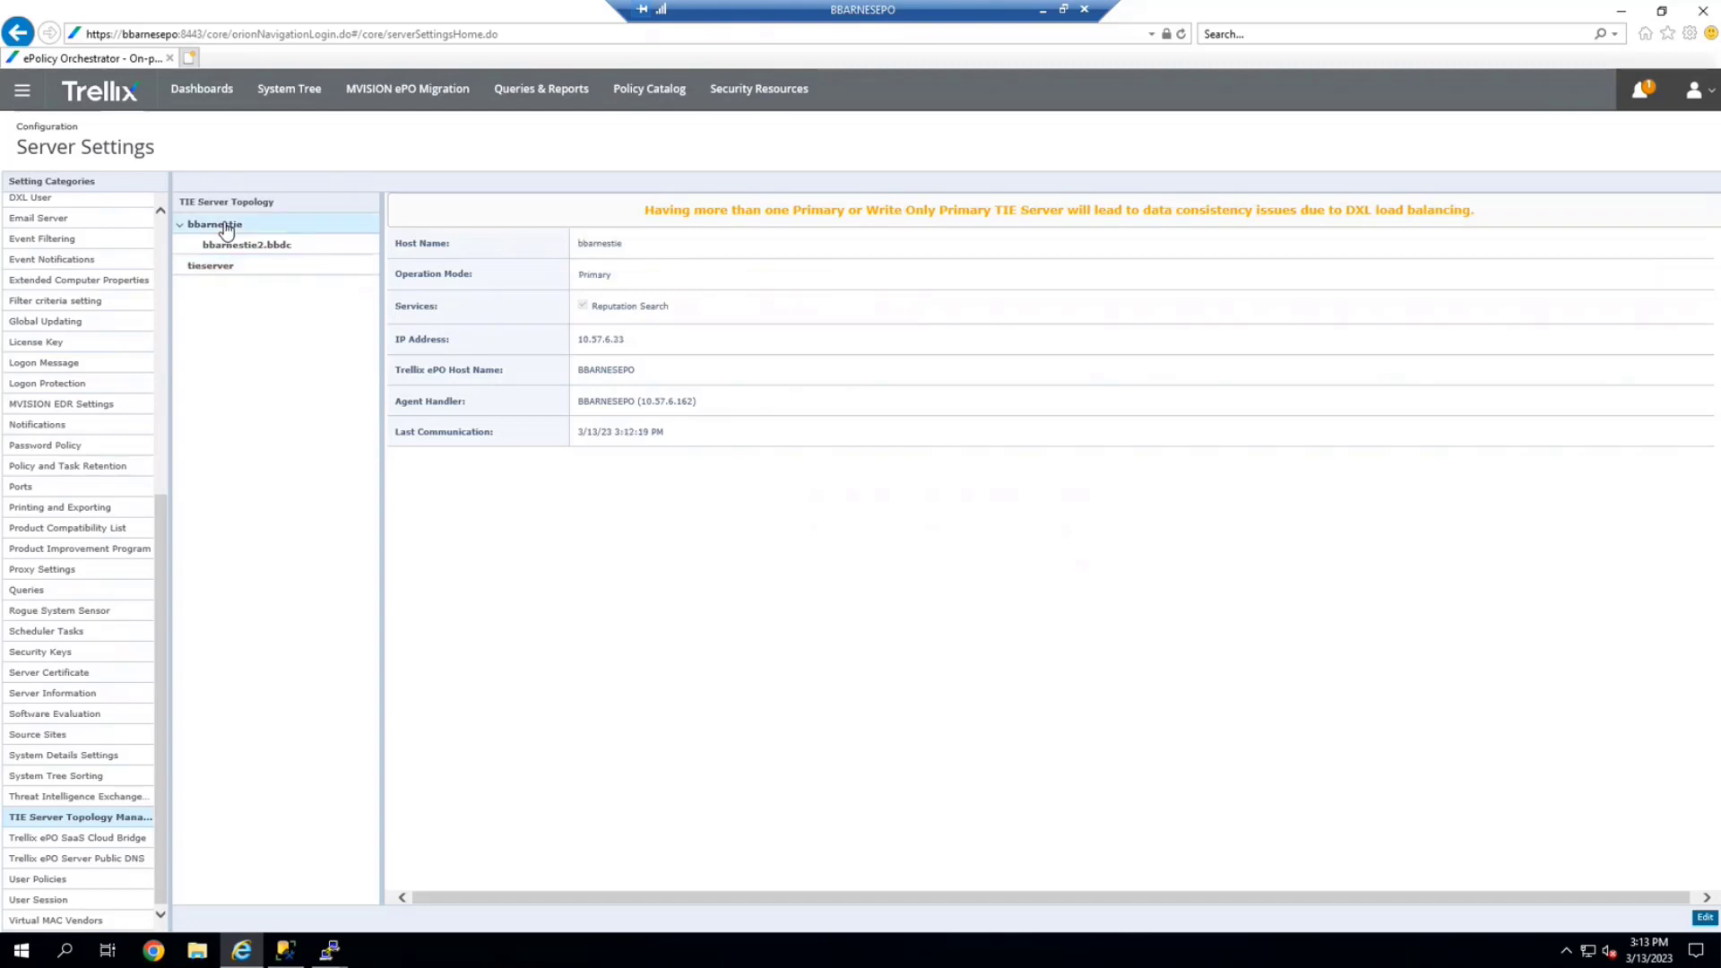
left_click_drag(624, 342, 574, 343)
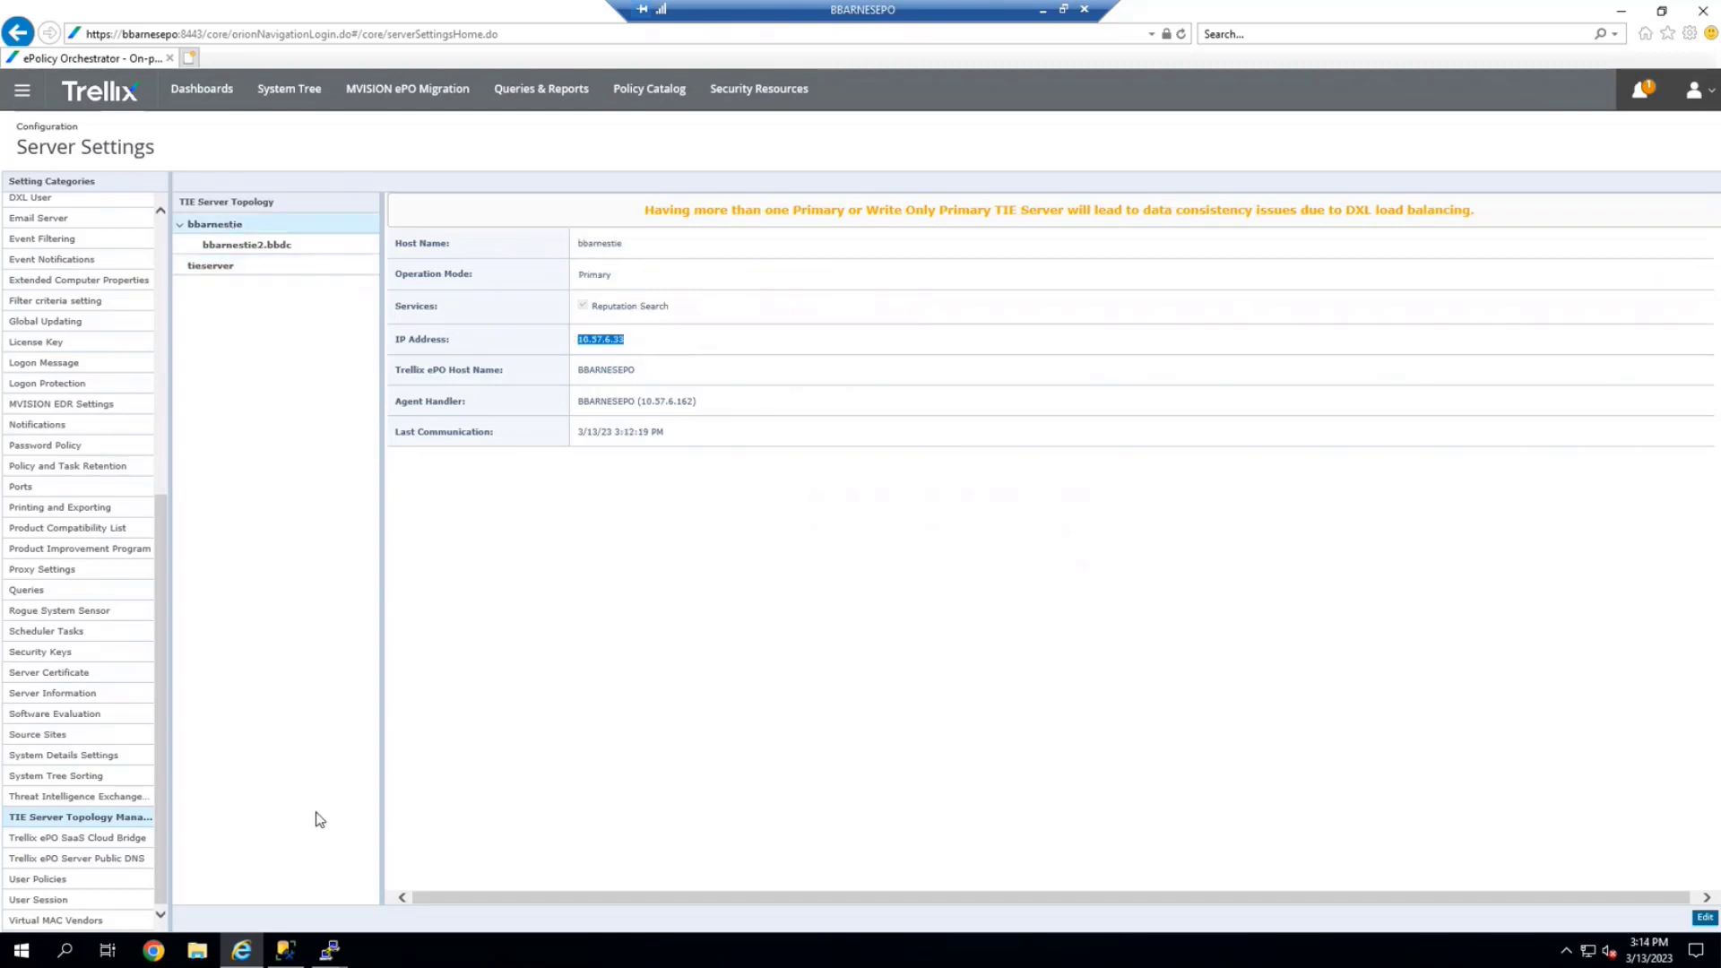
Switch to the 10.57.6.33 PuTTY session
left_click(331, 949)
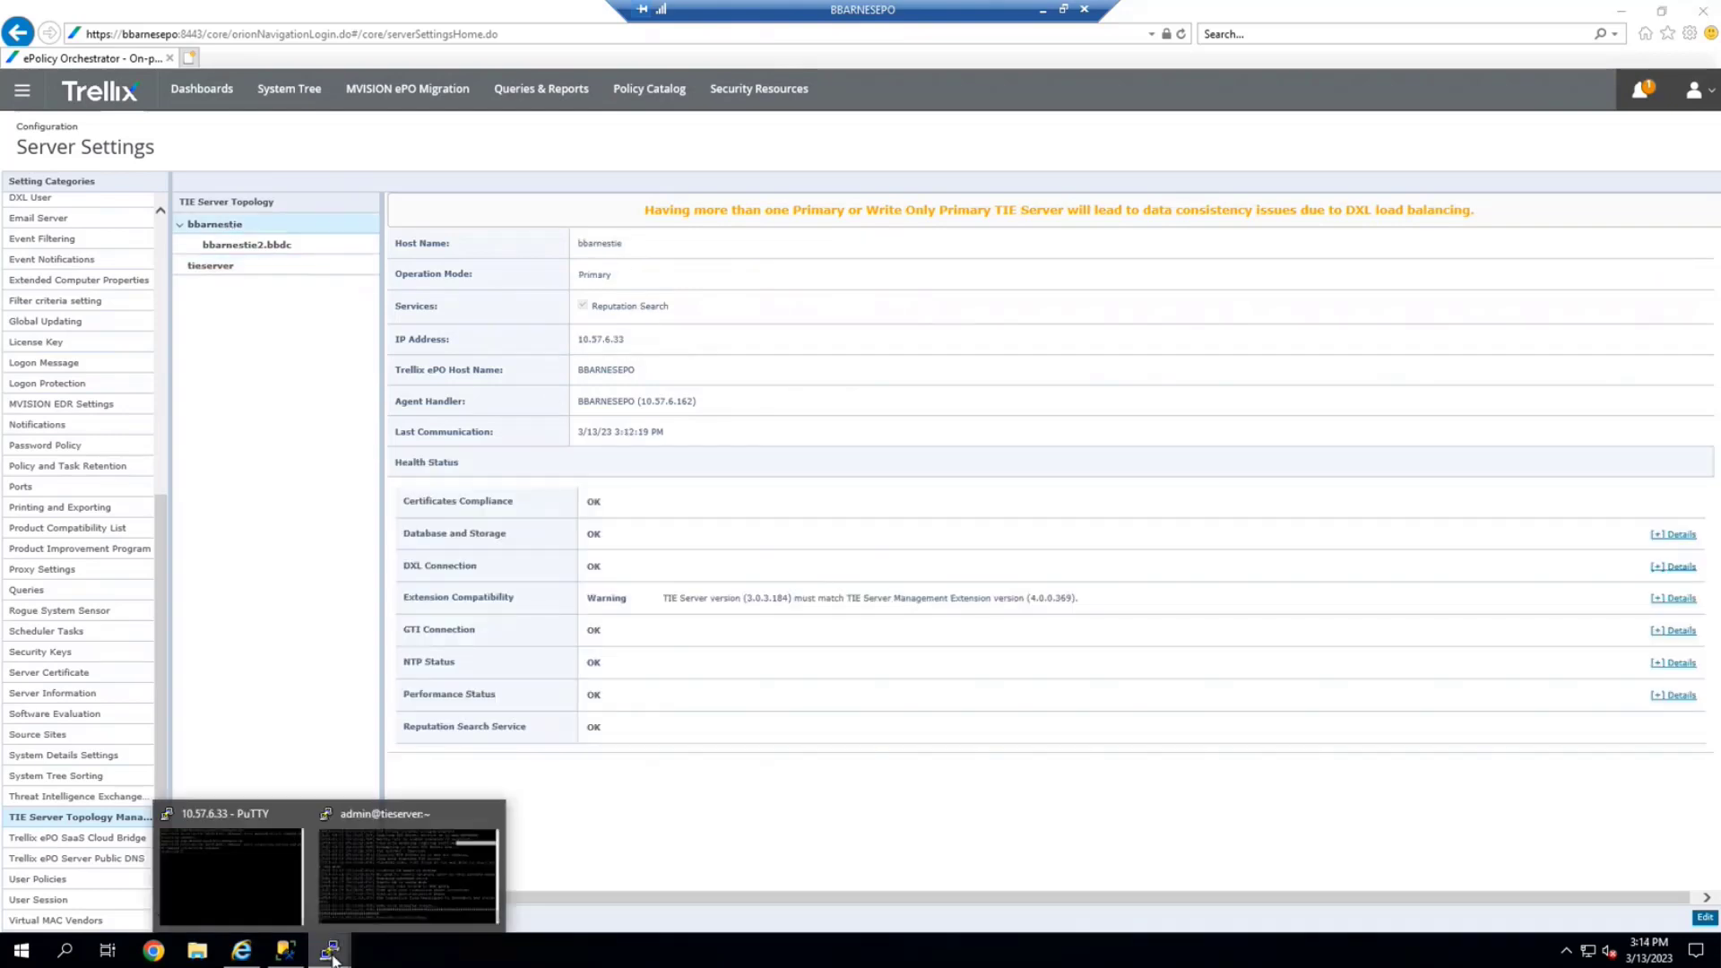
left_click(271, 892)
left_click(244, 885)
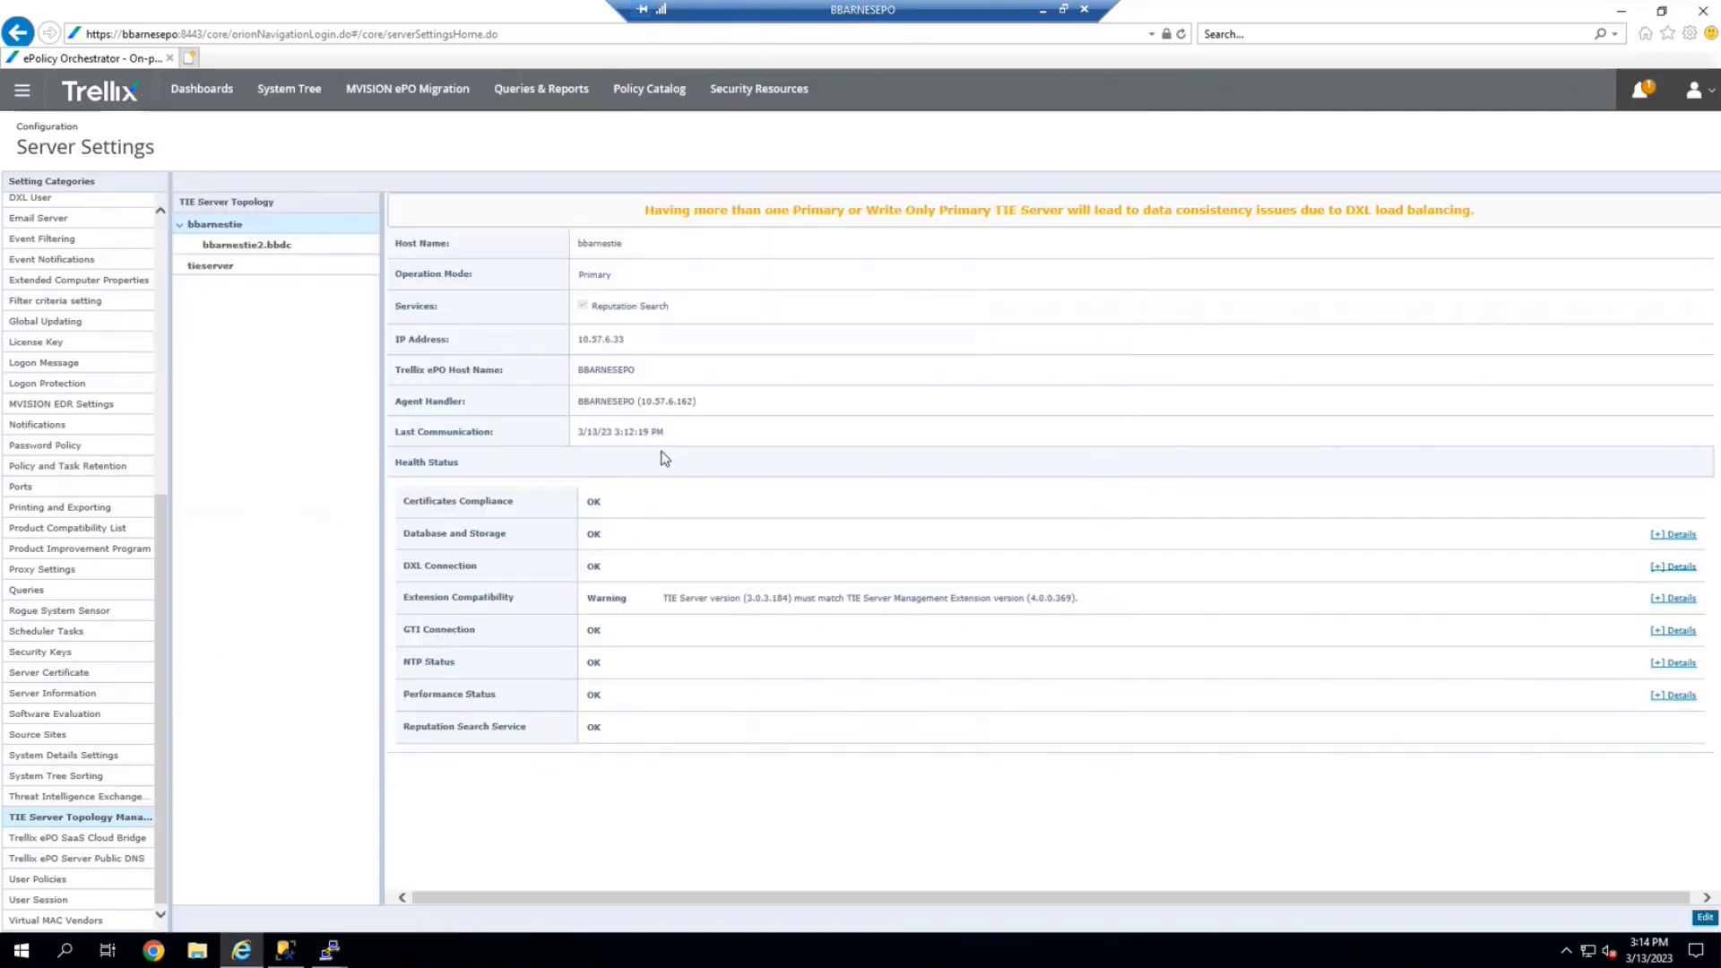
On 10.57.6.33, run 'service ma stop' and then 'service tieserver stop'
mouse_move(337, 955)
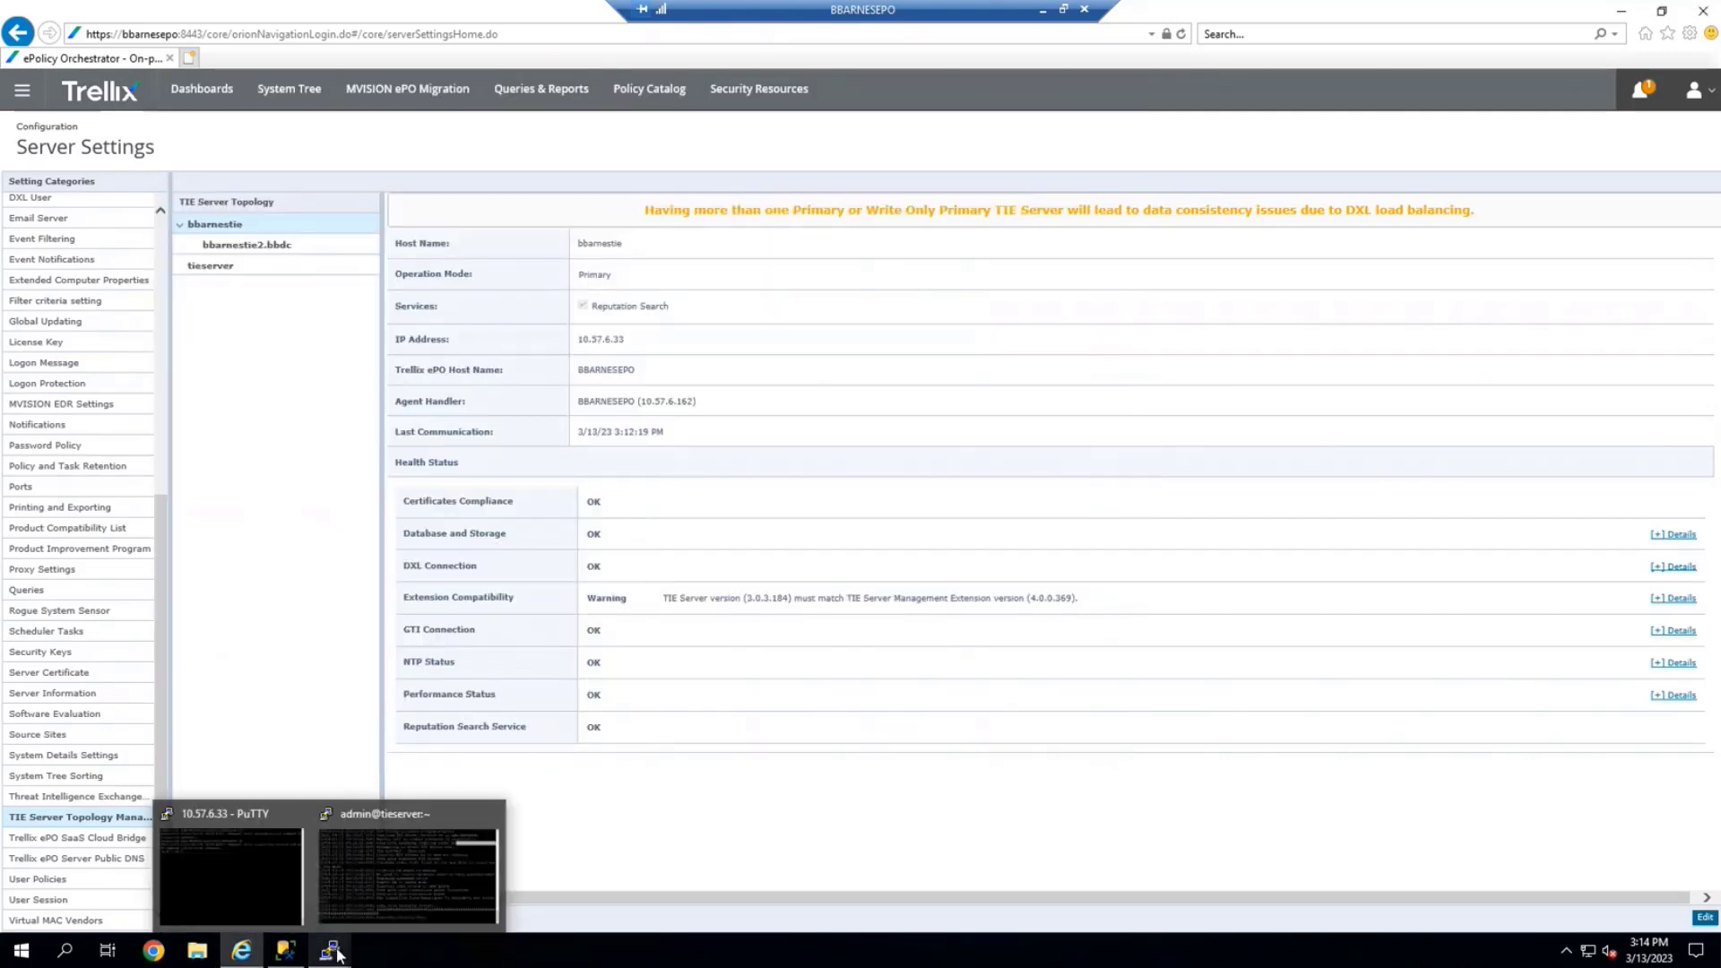
left_click(273, 872)
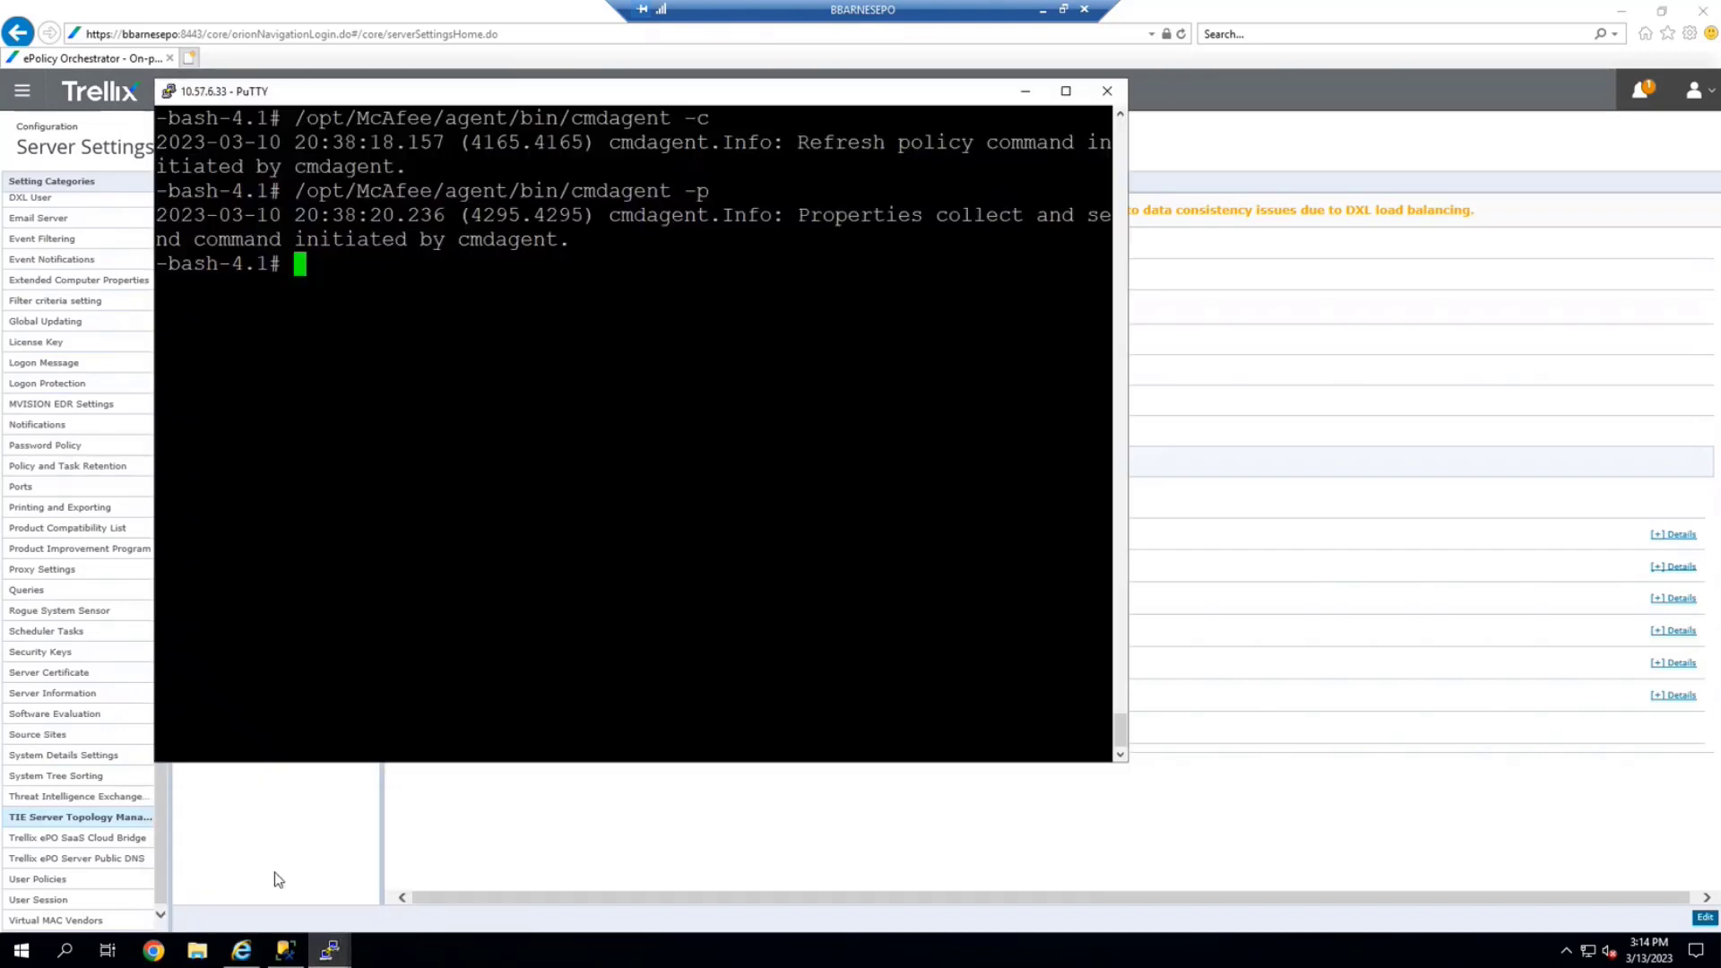
type("service ma stop")
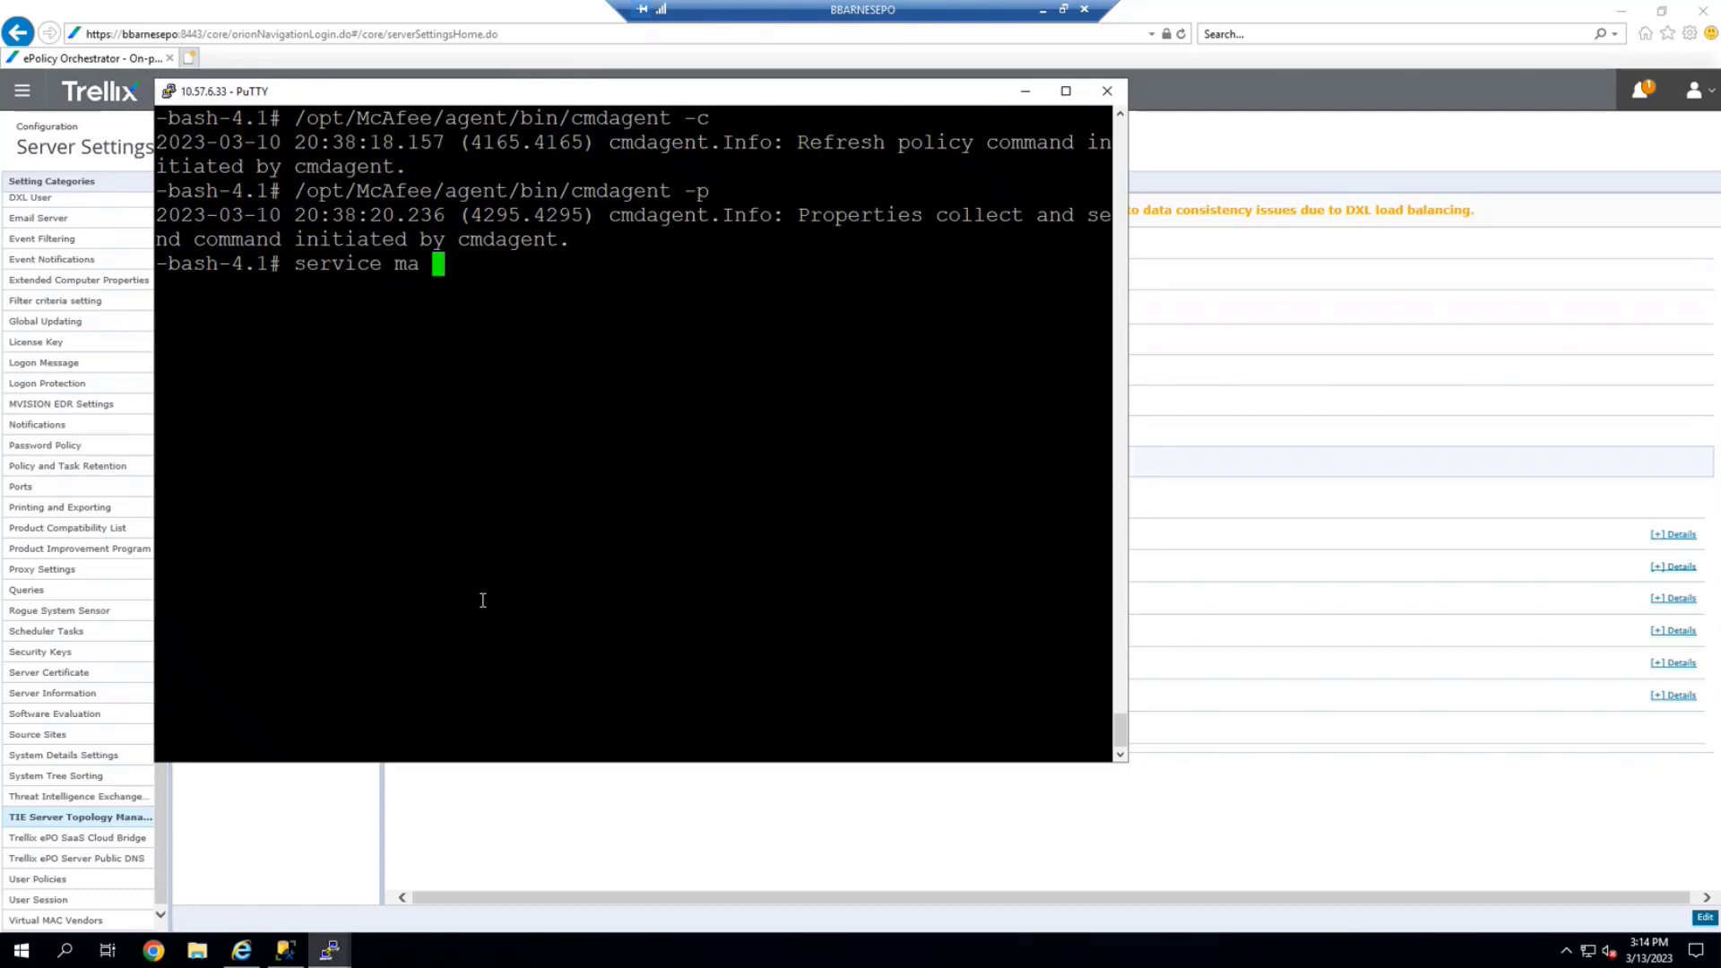
key("Return")
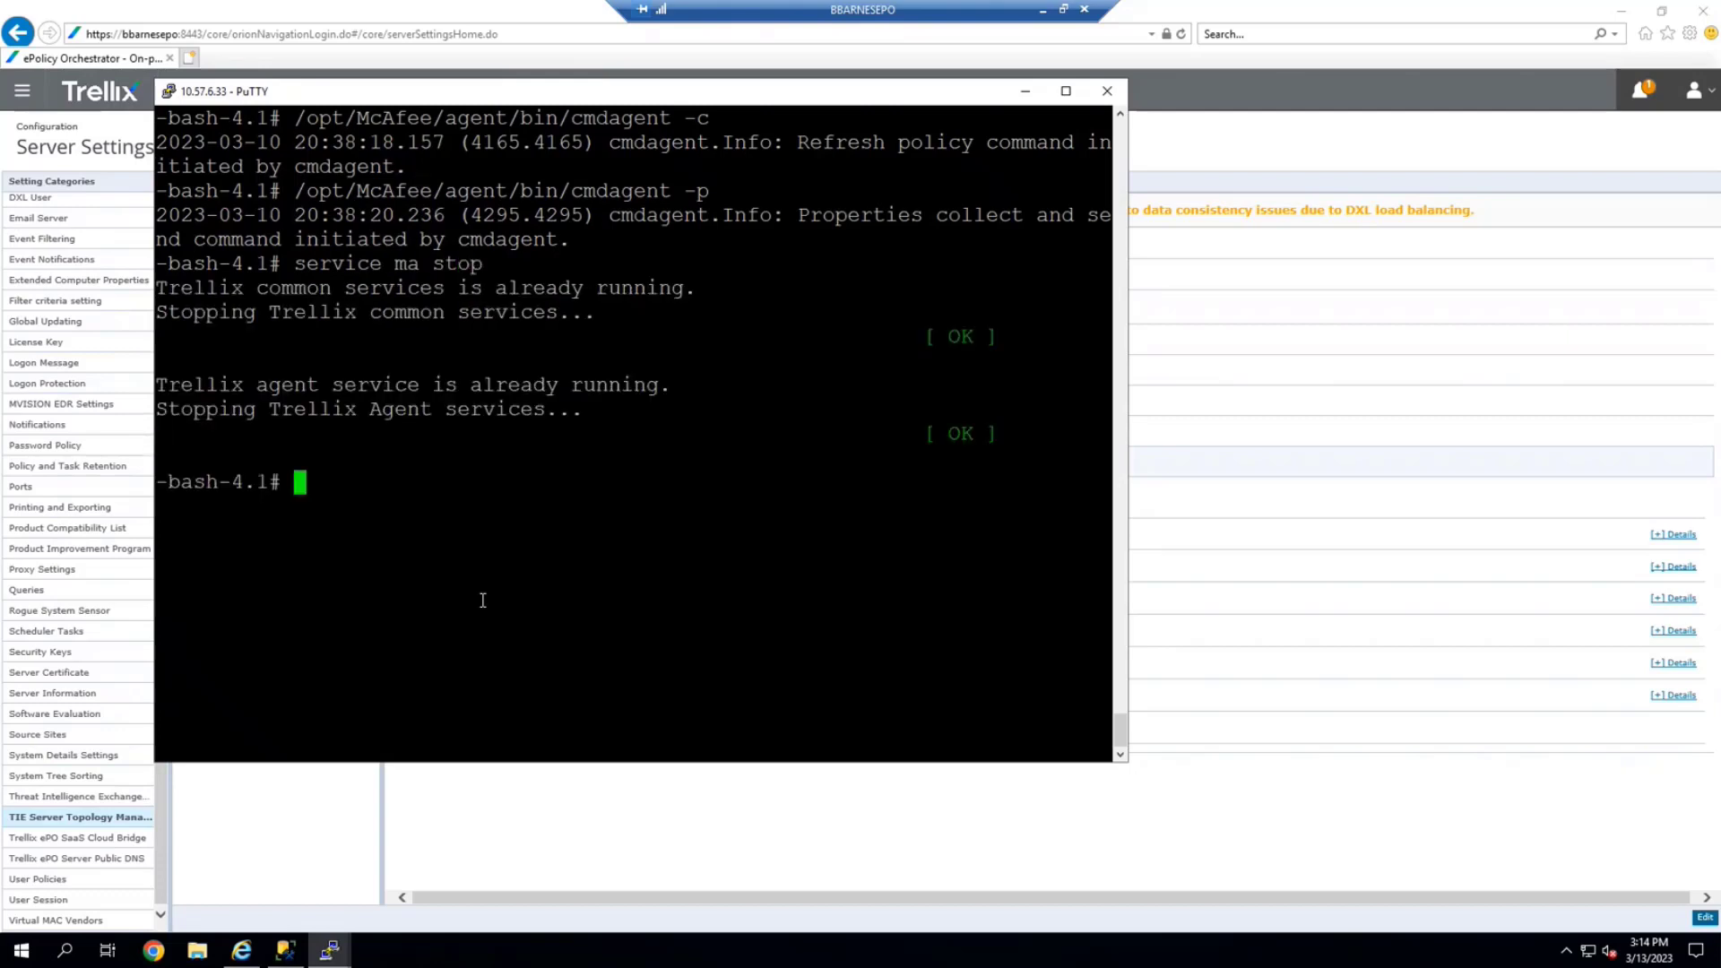
type("service tie")
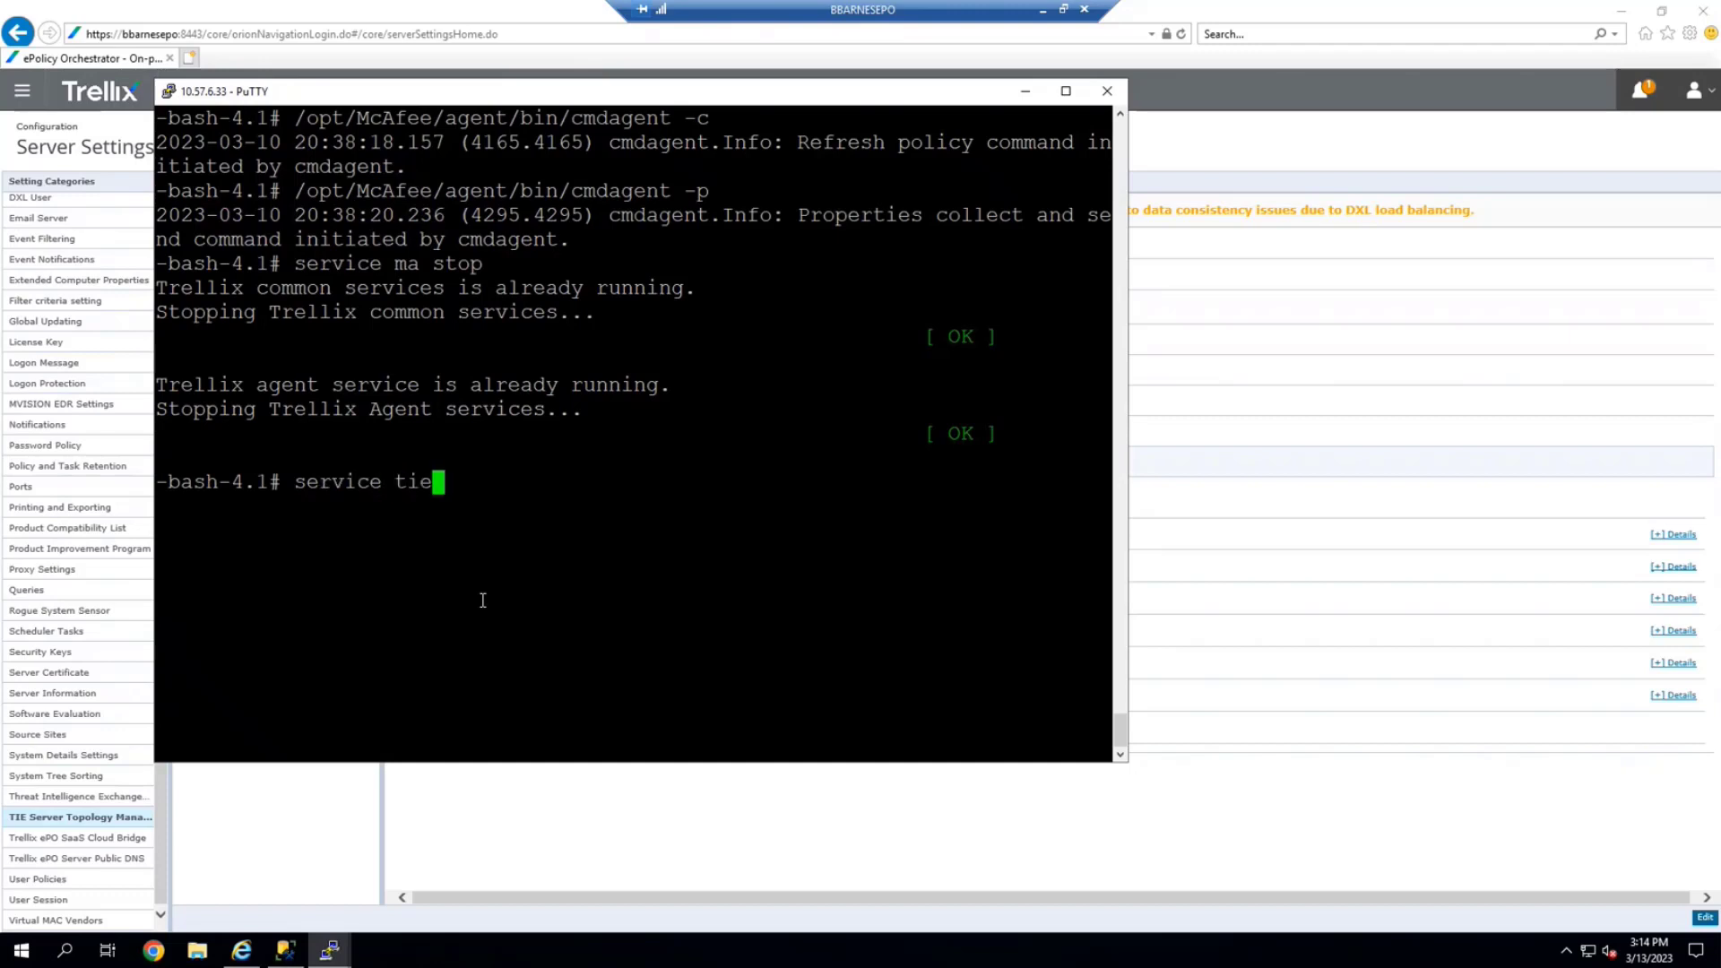
type("server stop")
key("Return")
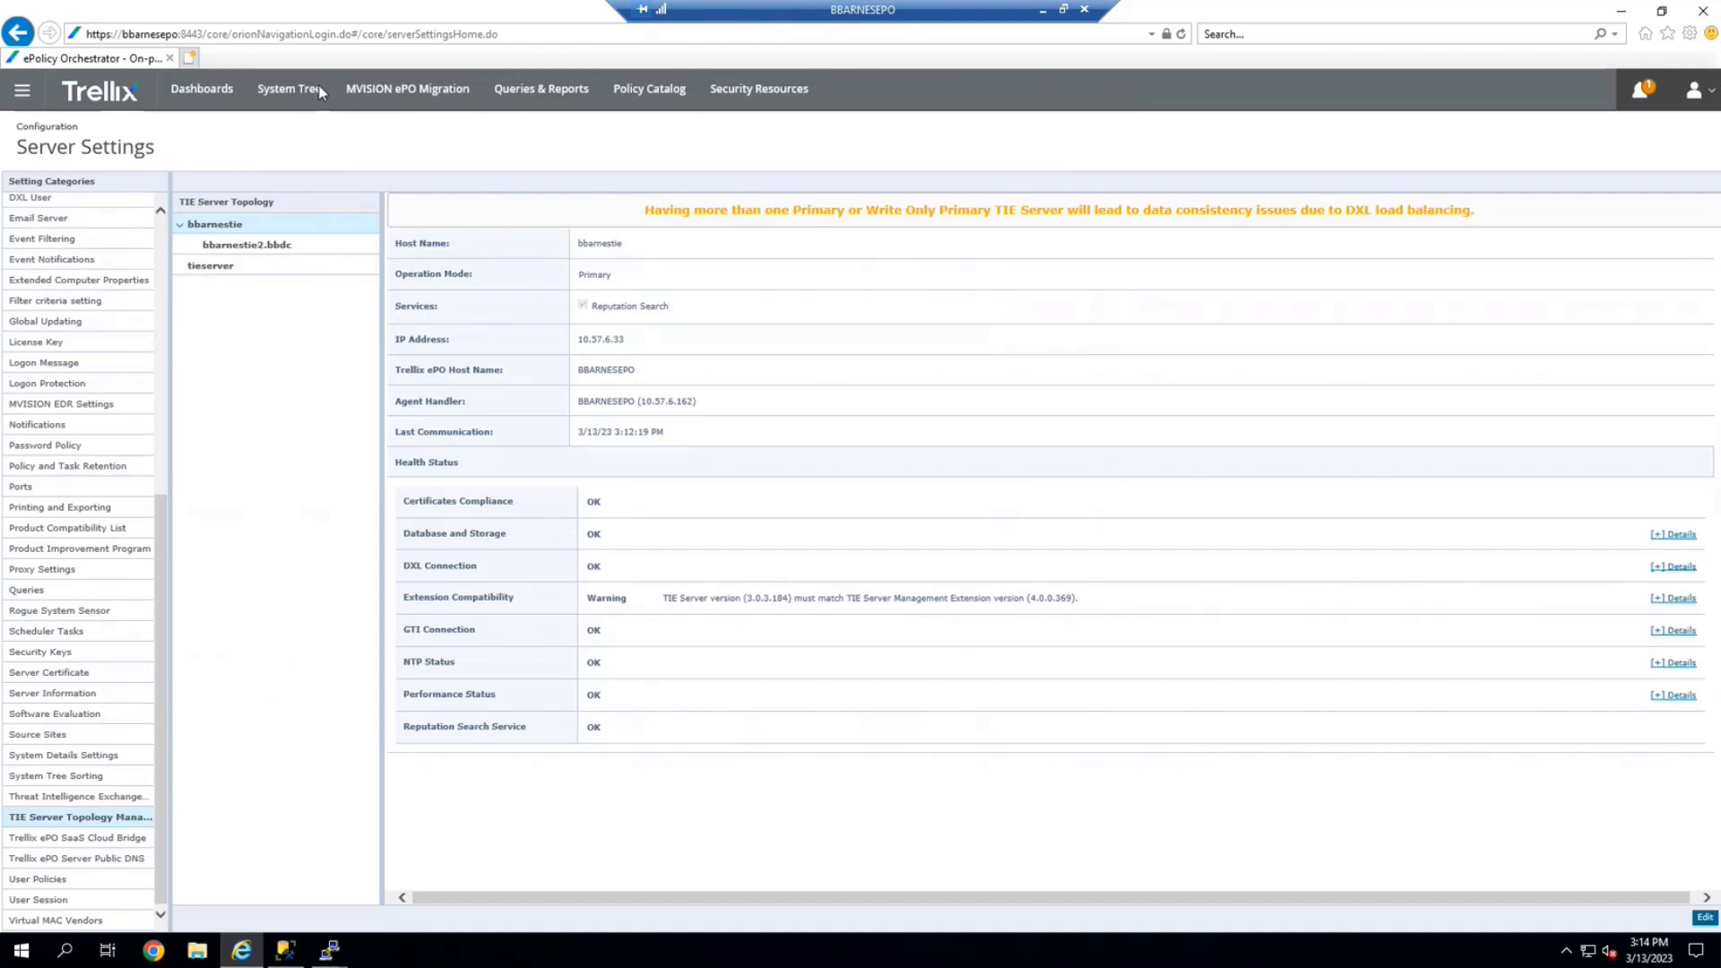
Delete bbarnestie from the System Tree using Actions > Directory Management > Delete
left_click(316, 89)
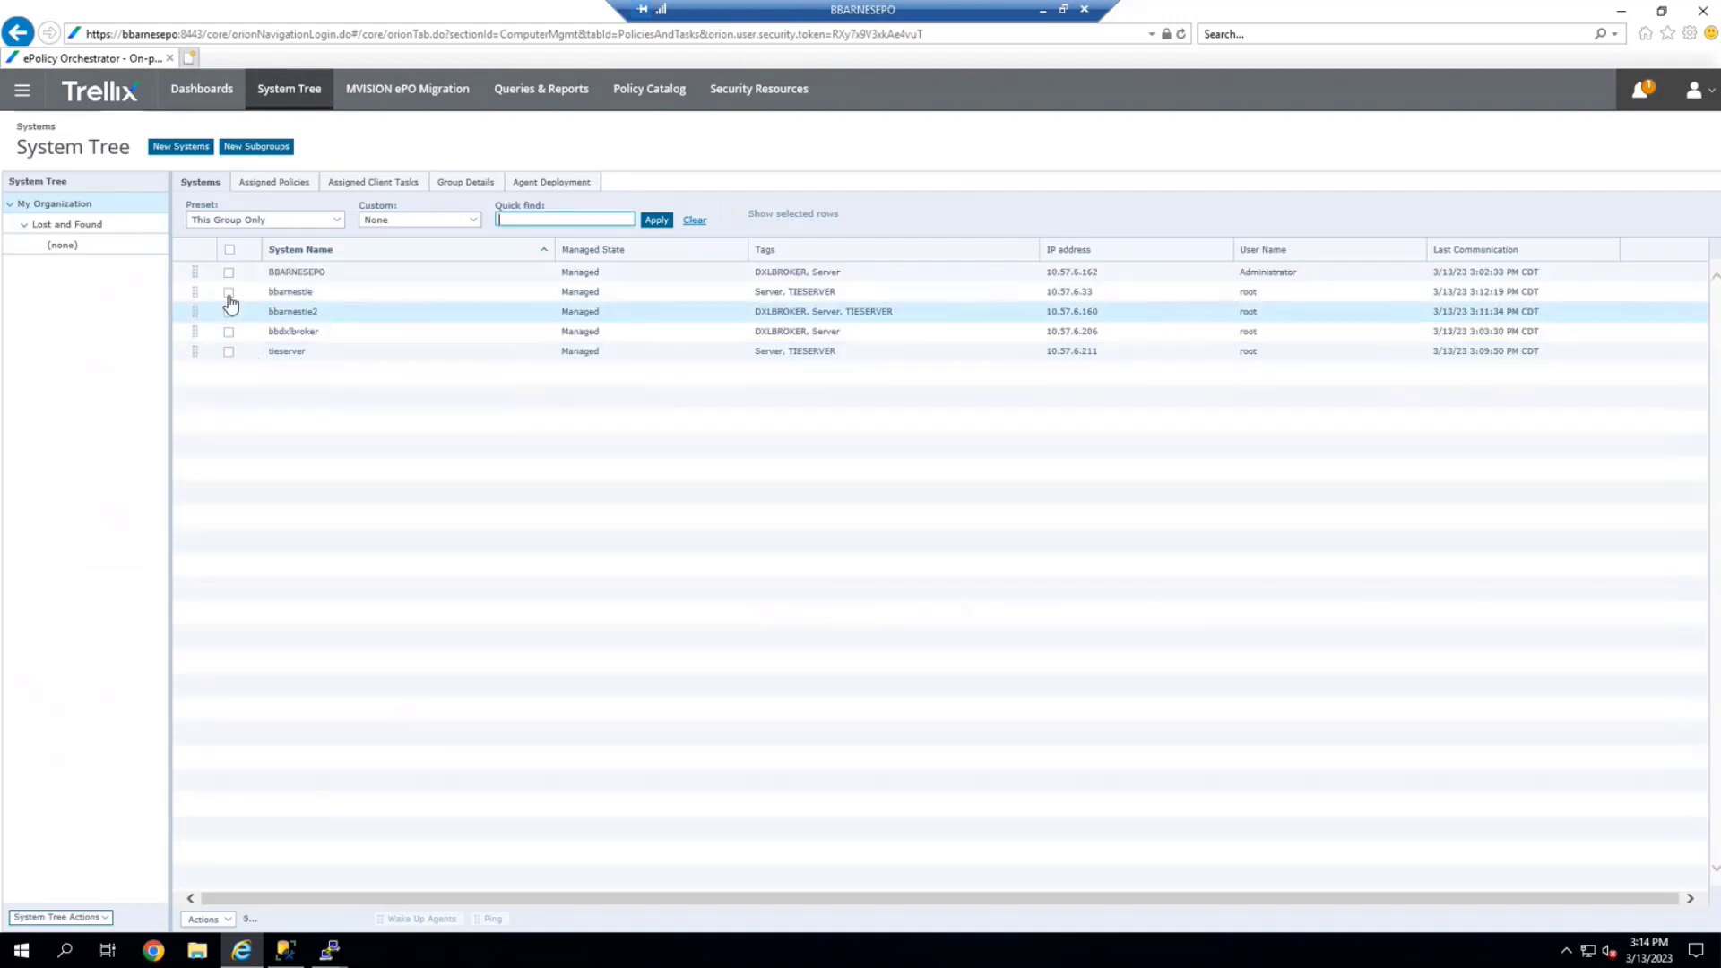
left_click(228, 292)
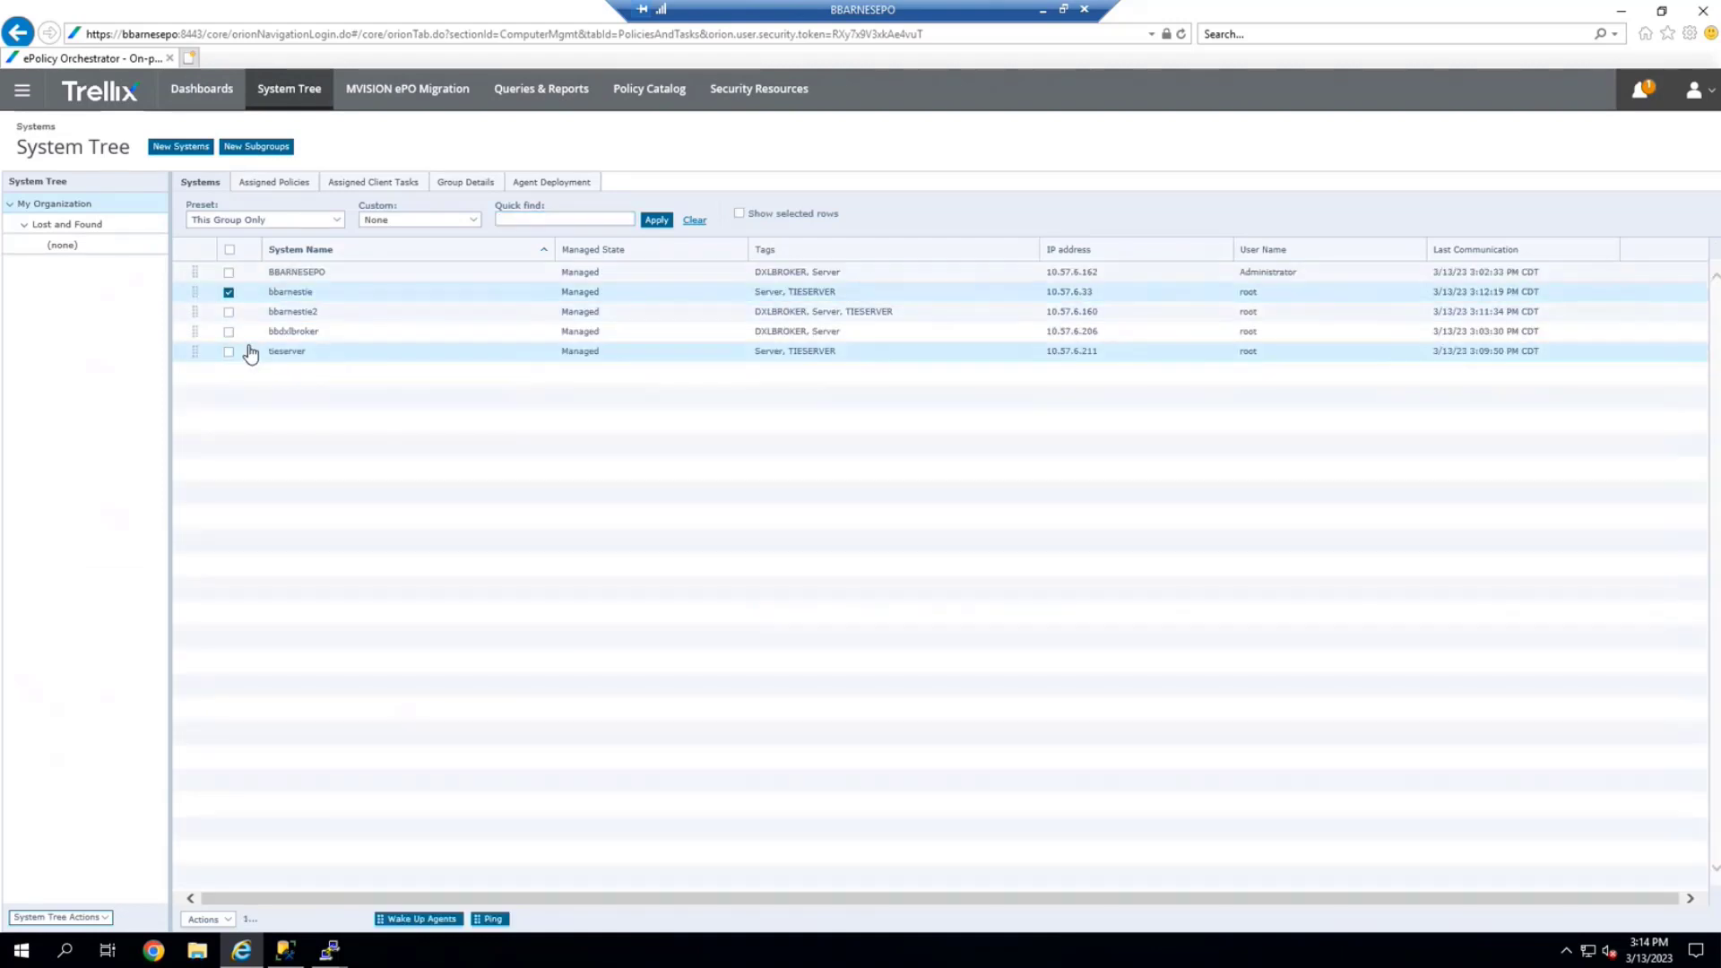
left_click(223, 916)
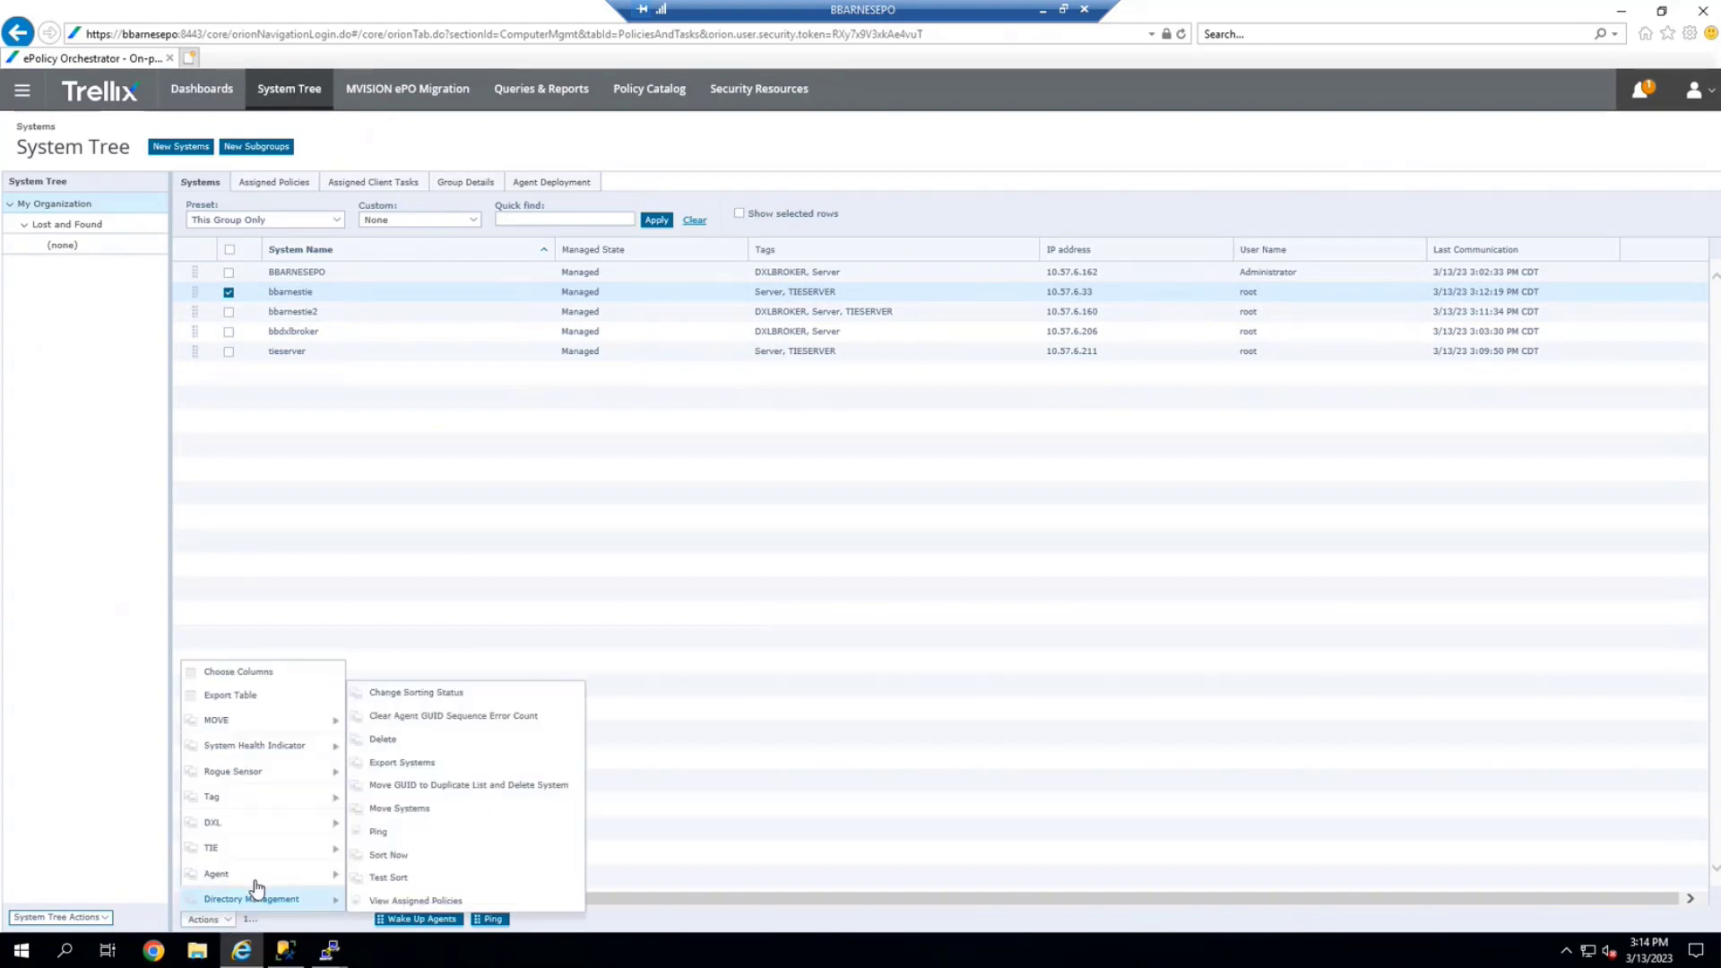
mouse_move(256, 879)
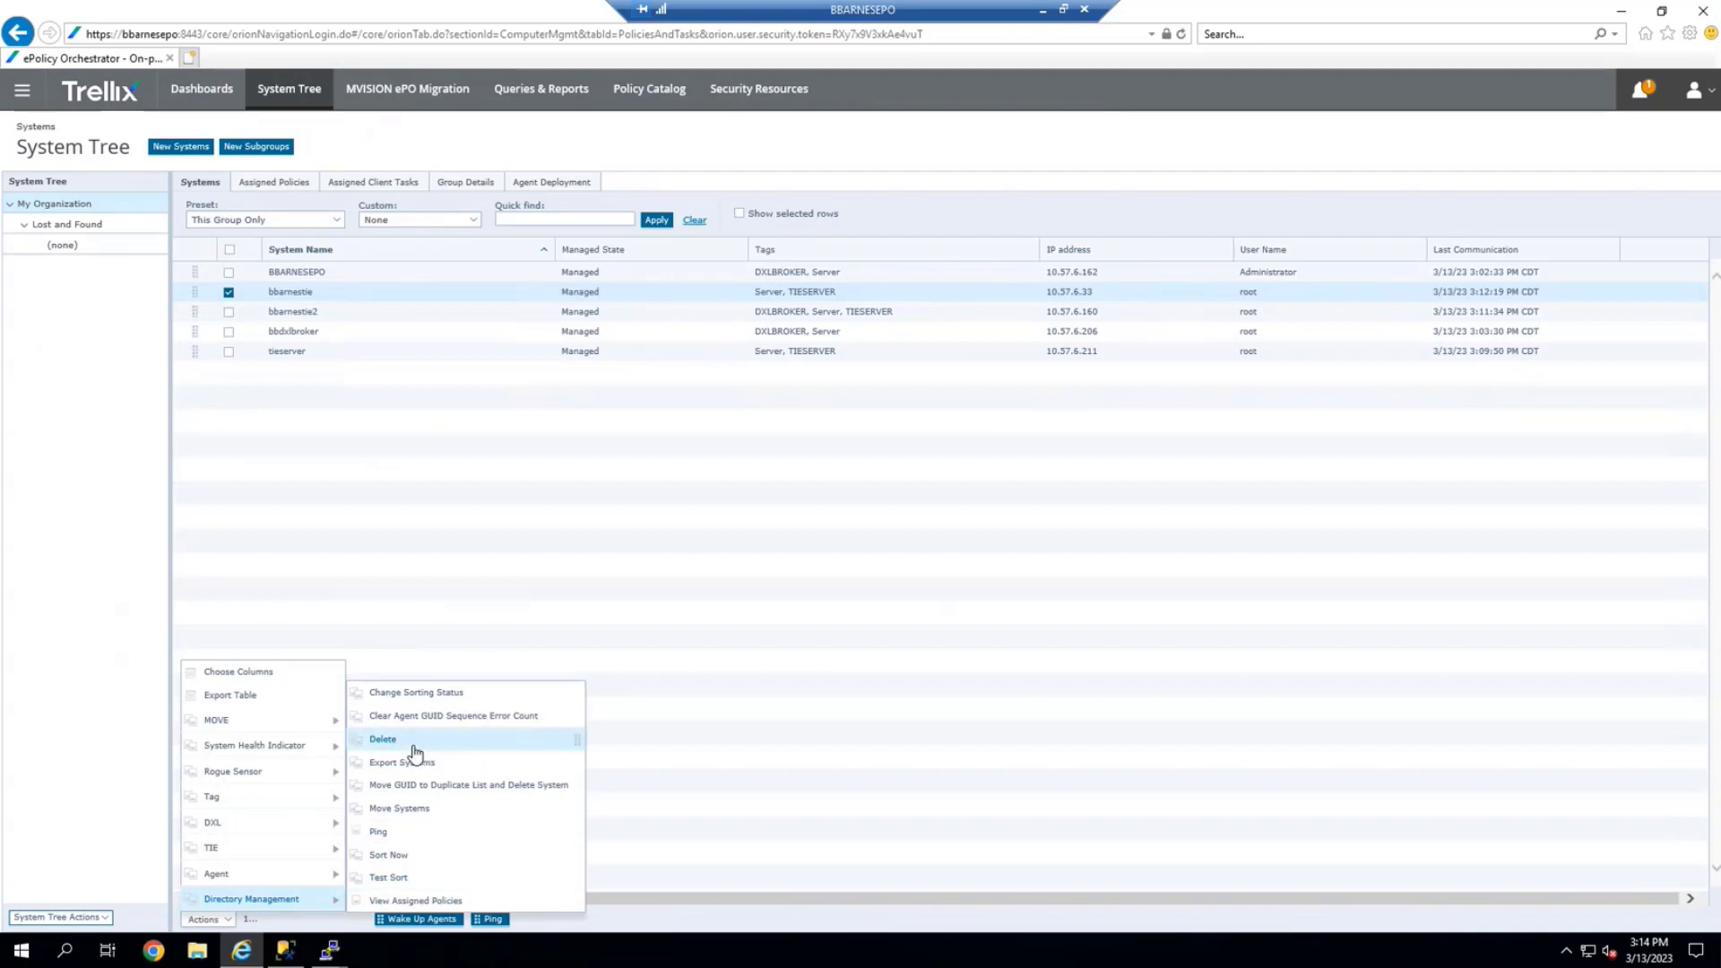
left_click(385, 740)
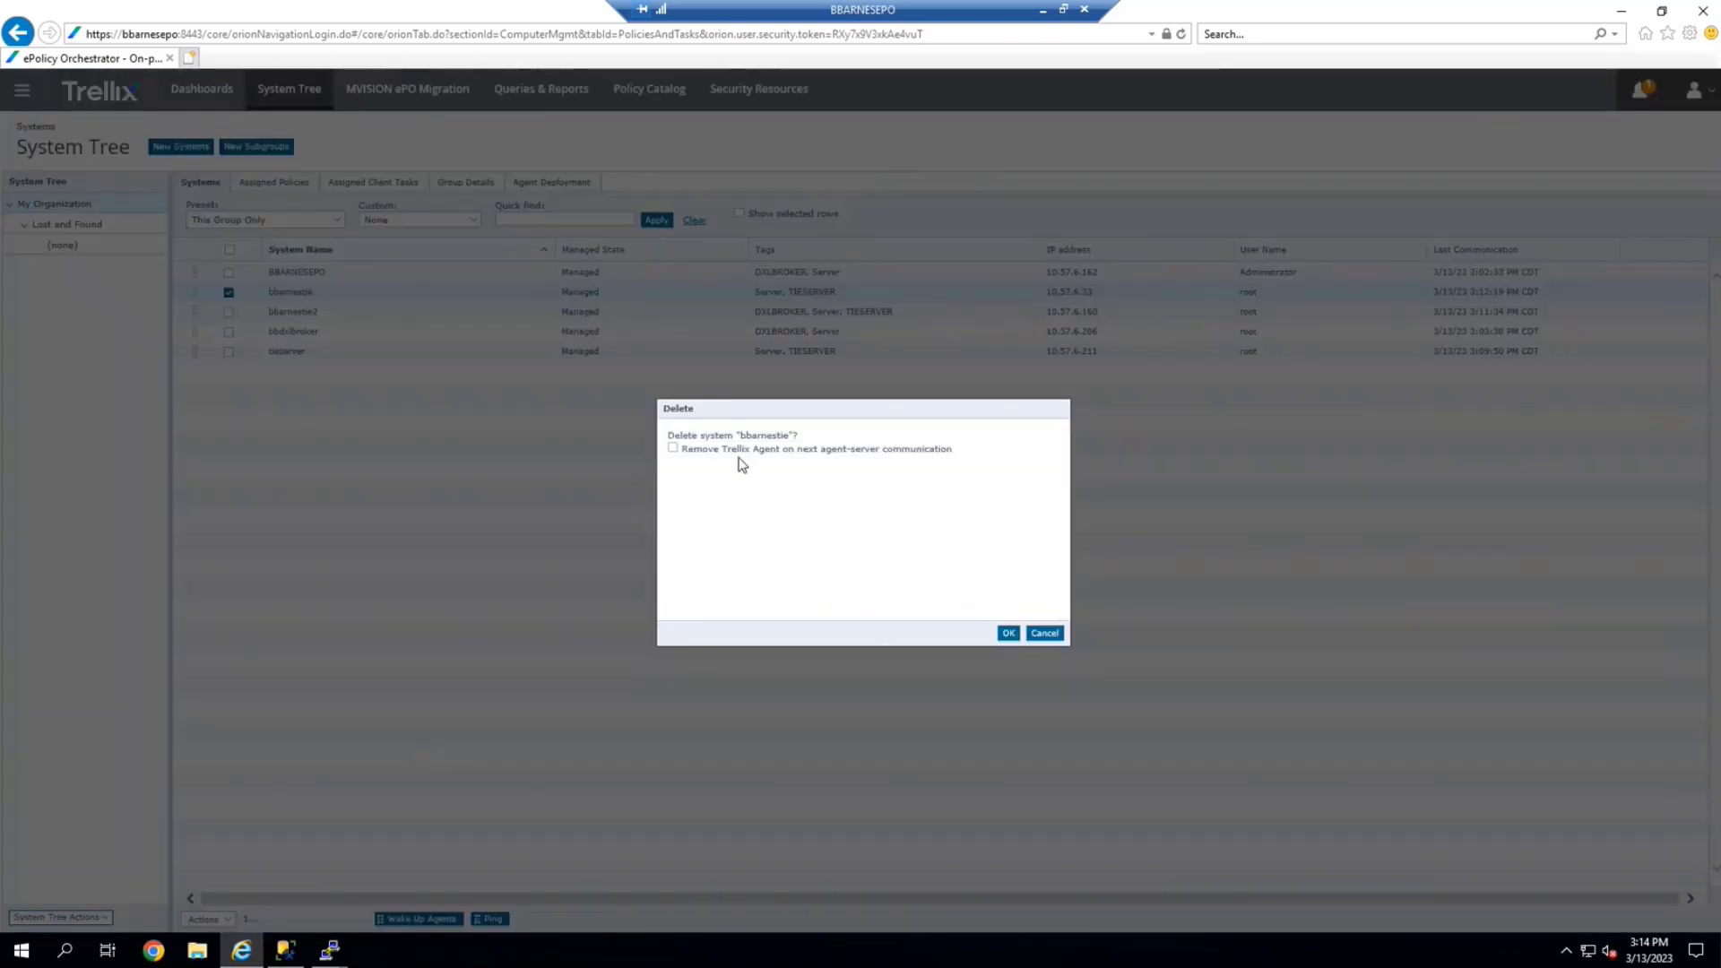
left_click(1006, 640)
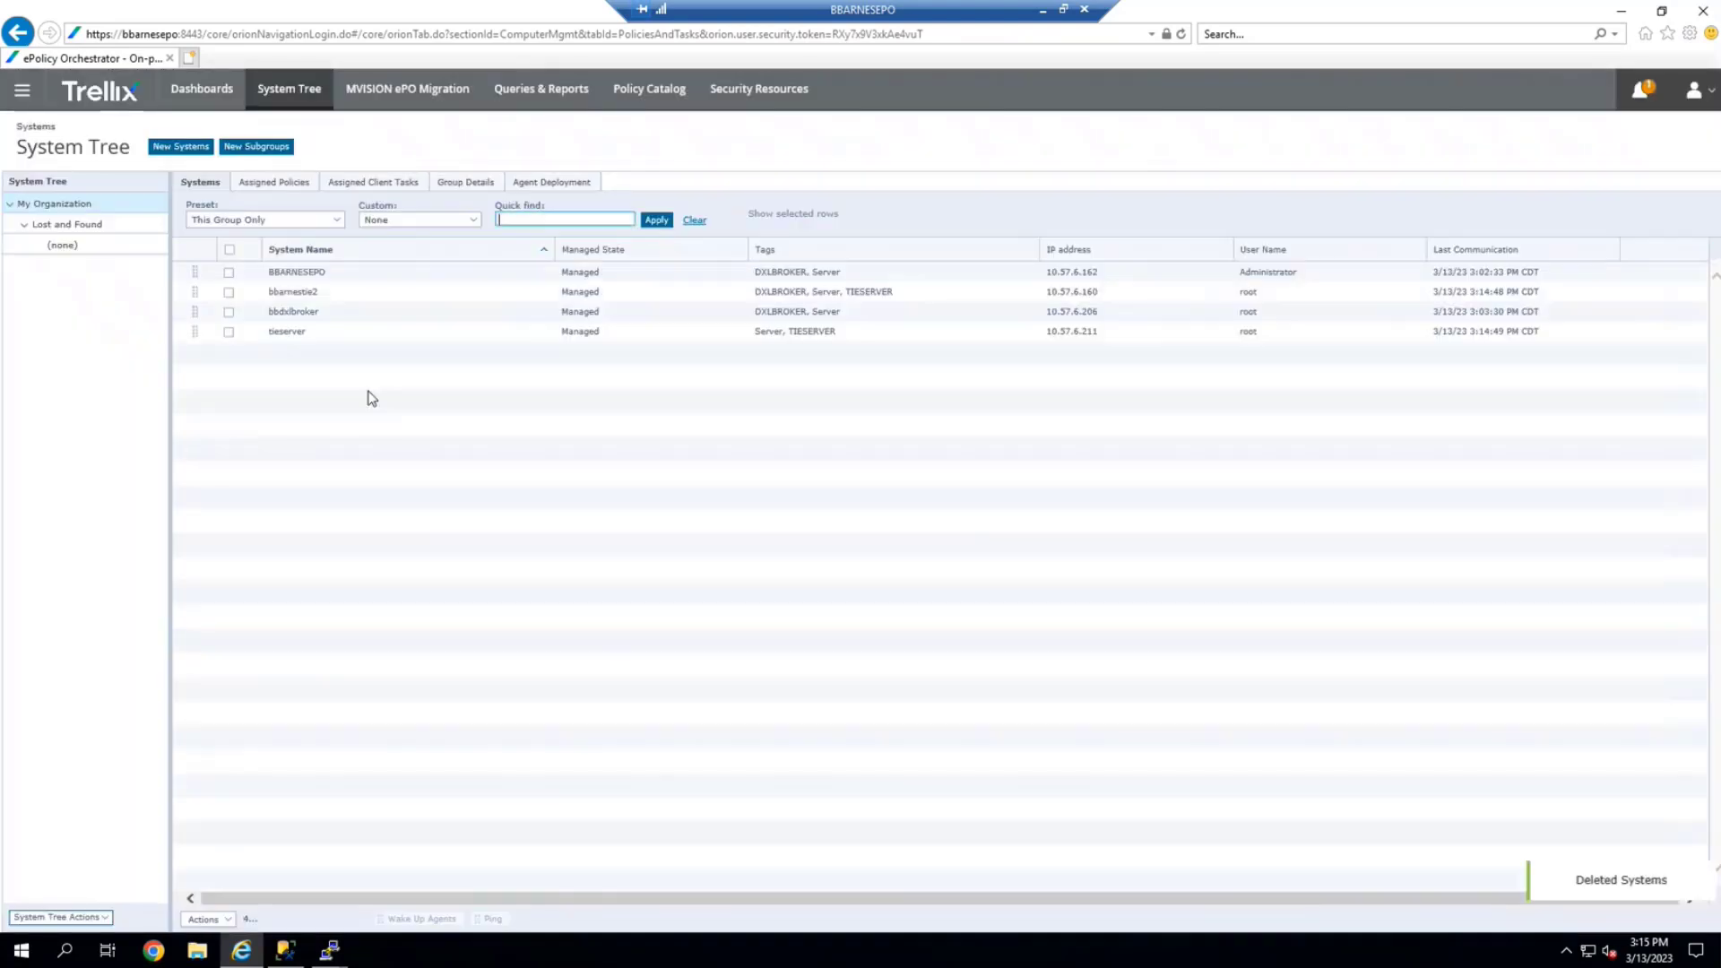
left_click(24, 104)
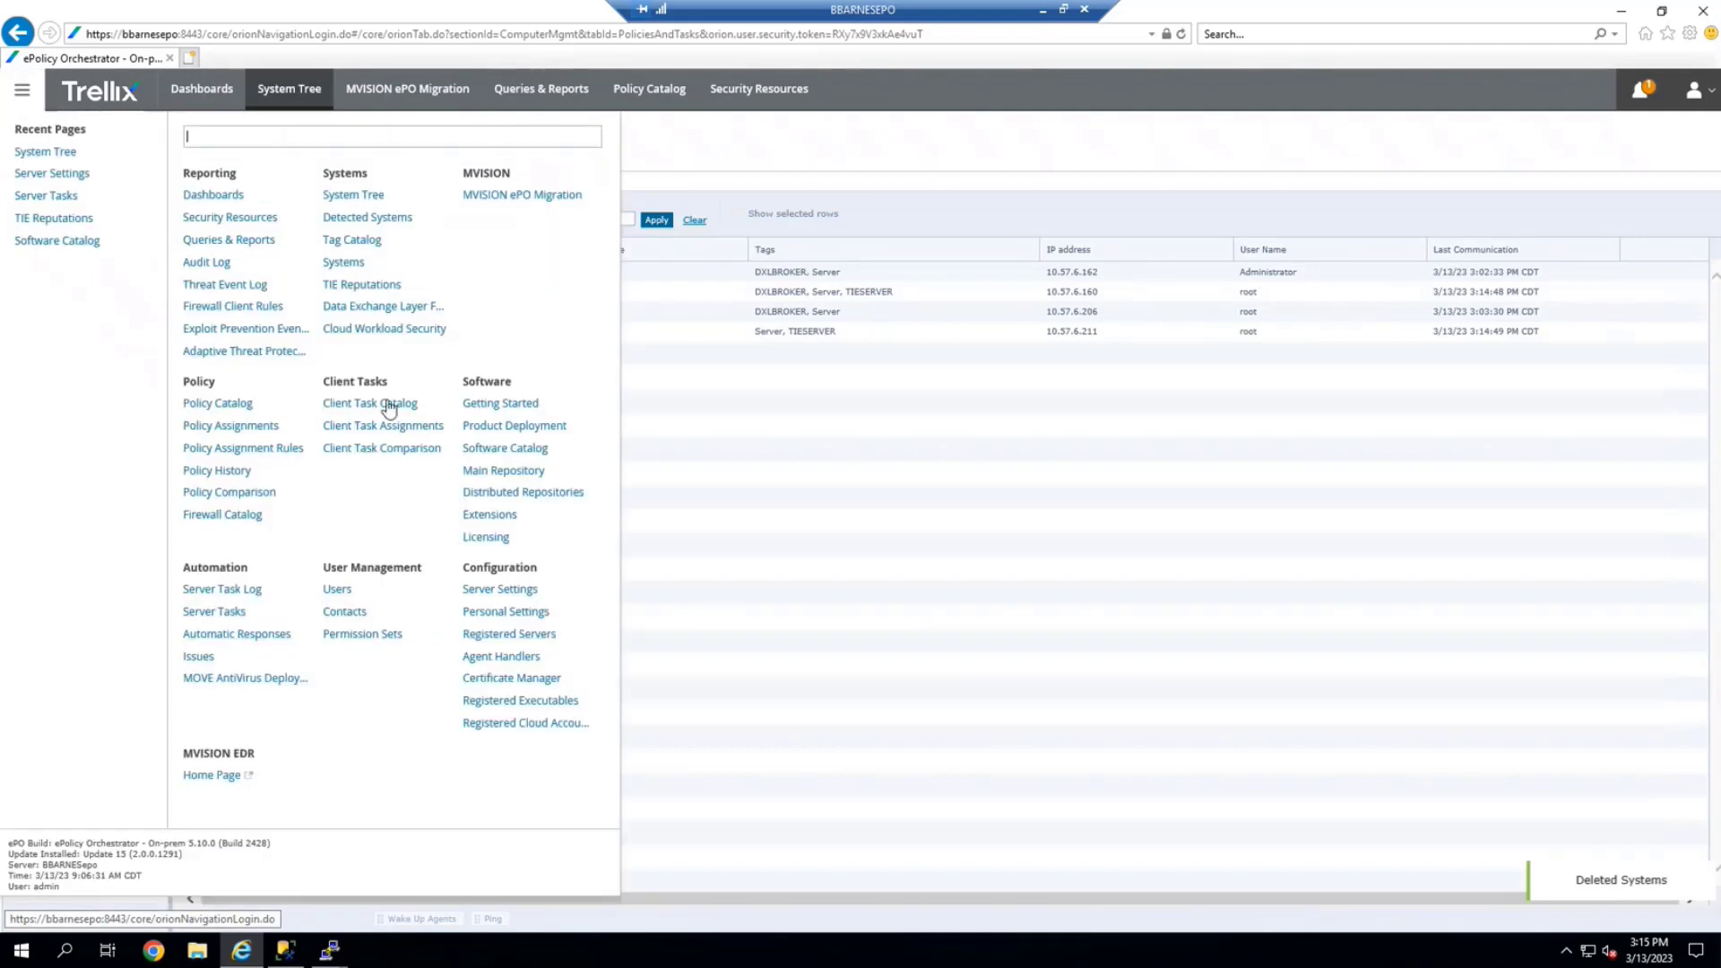
Show tieserver's TIE topology details, now transitioning from Secondary to Primary
left_click(480, 591)
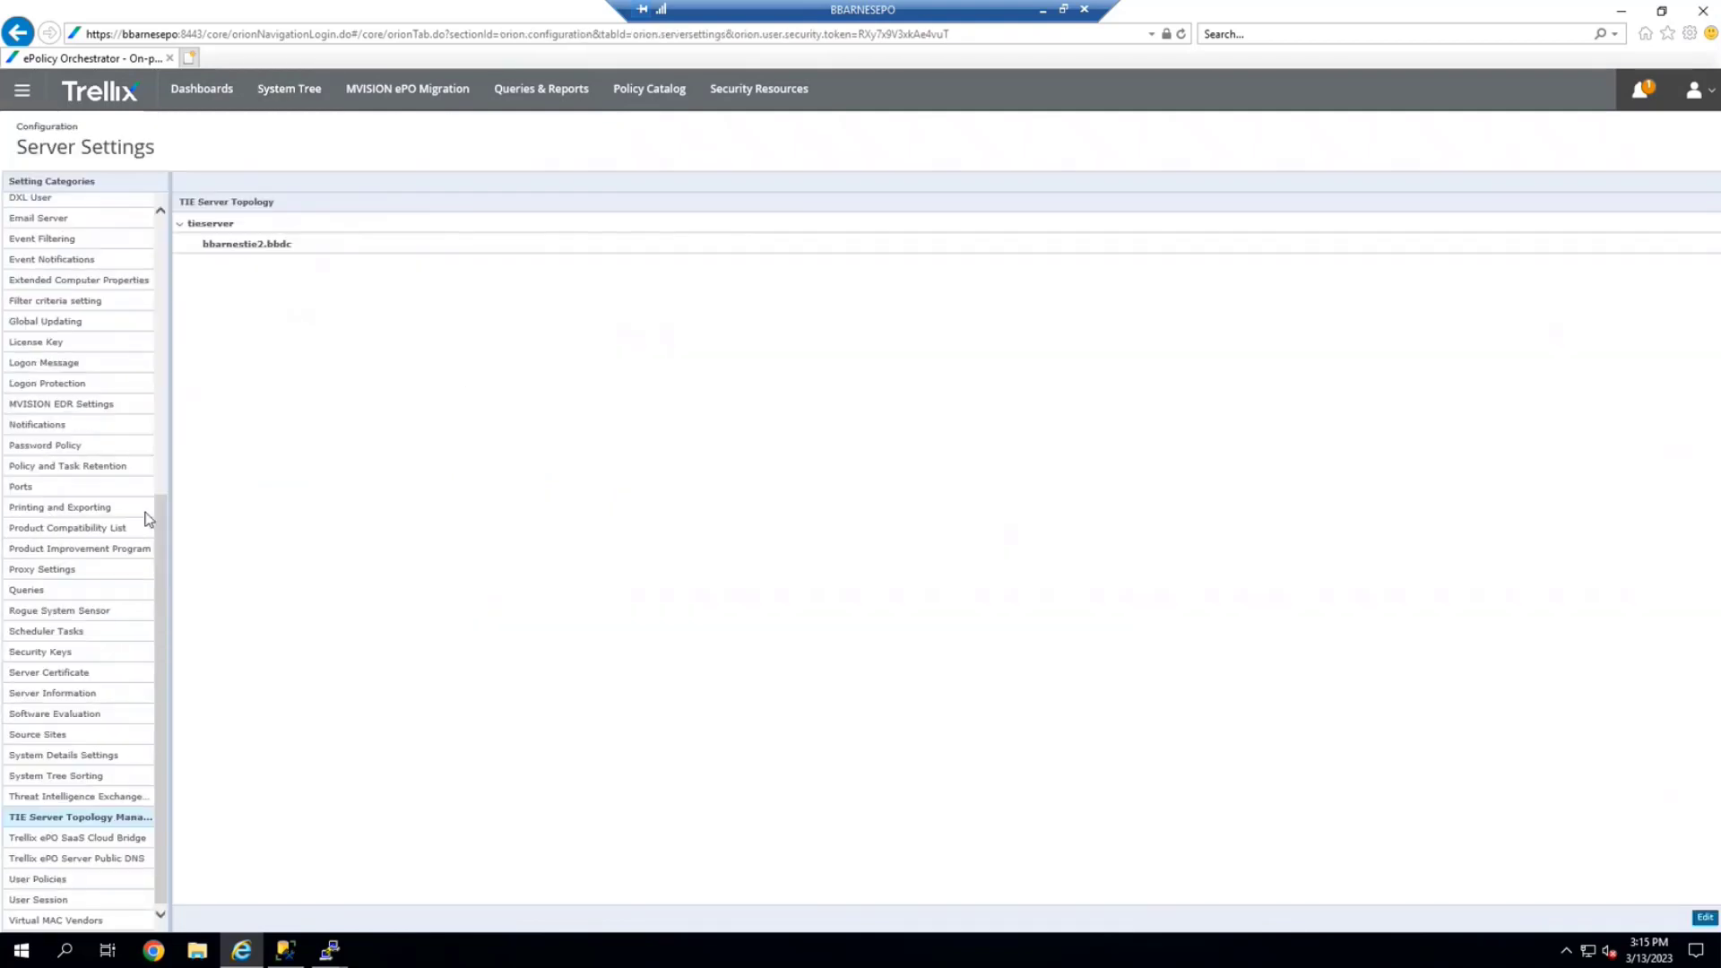
left_click(215, 226)
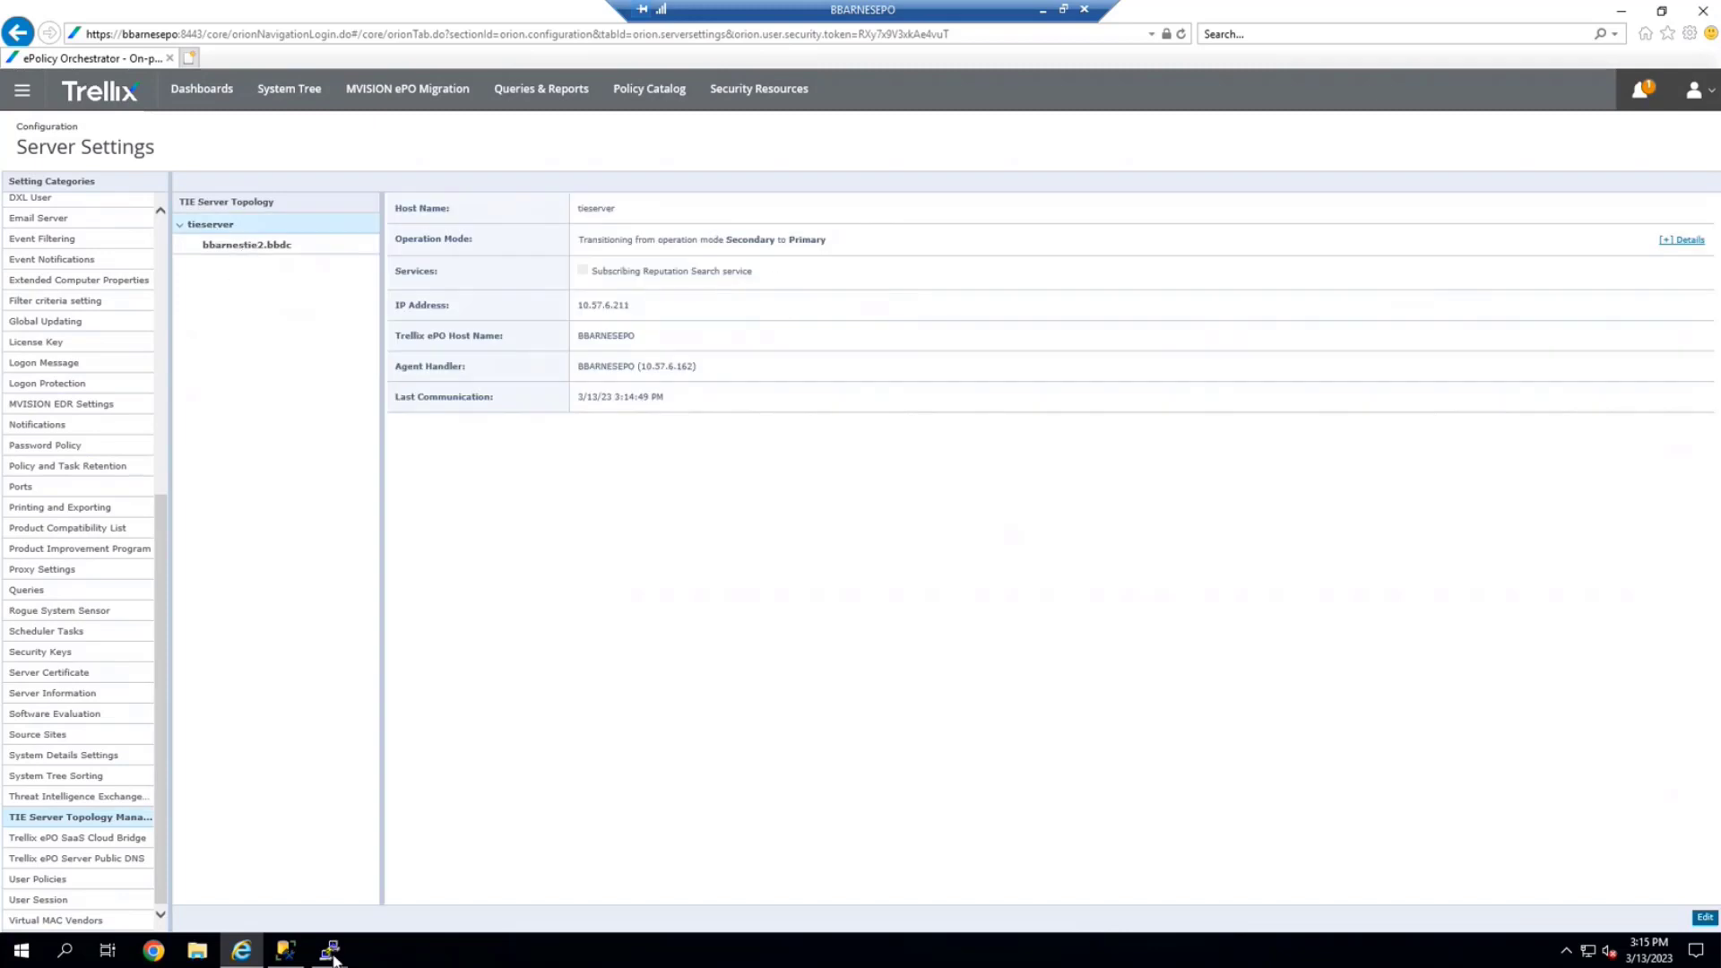
mouse_move(333, 956)
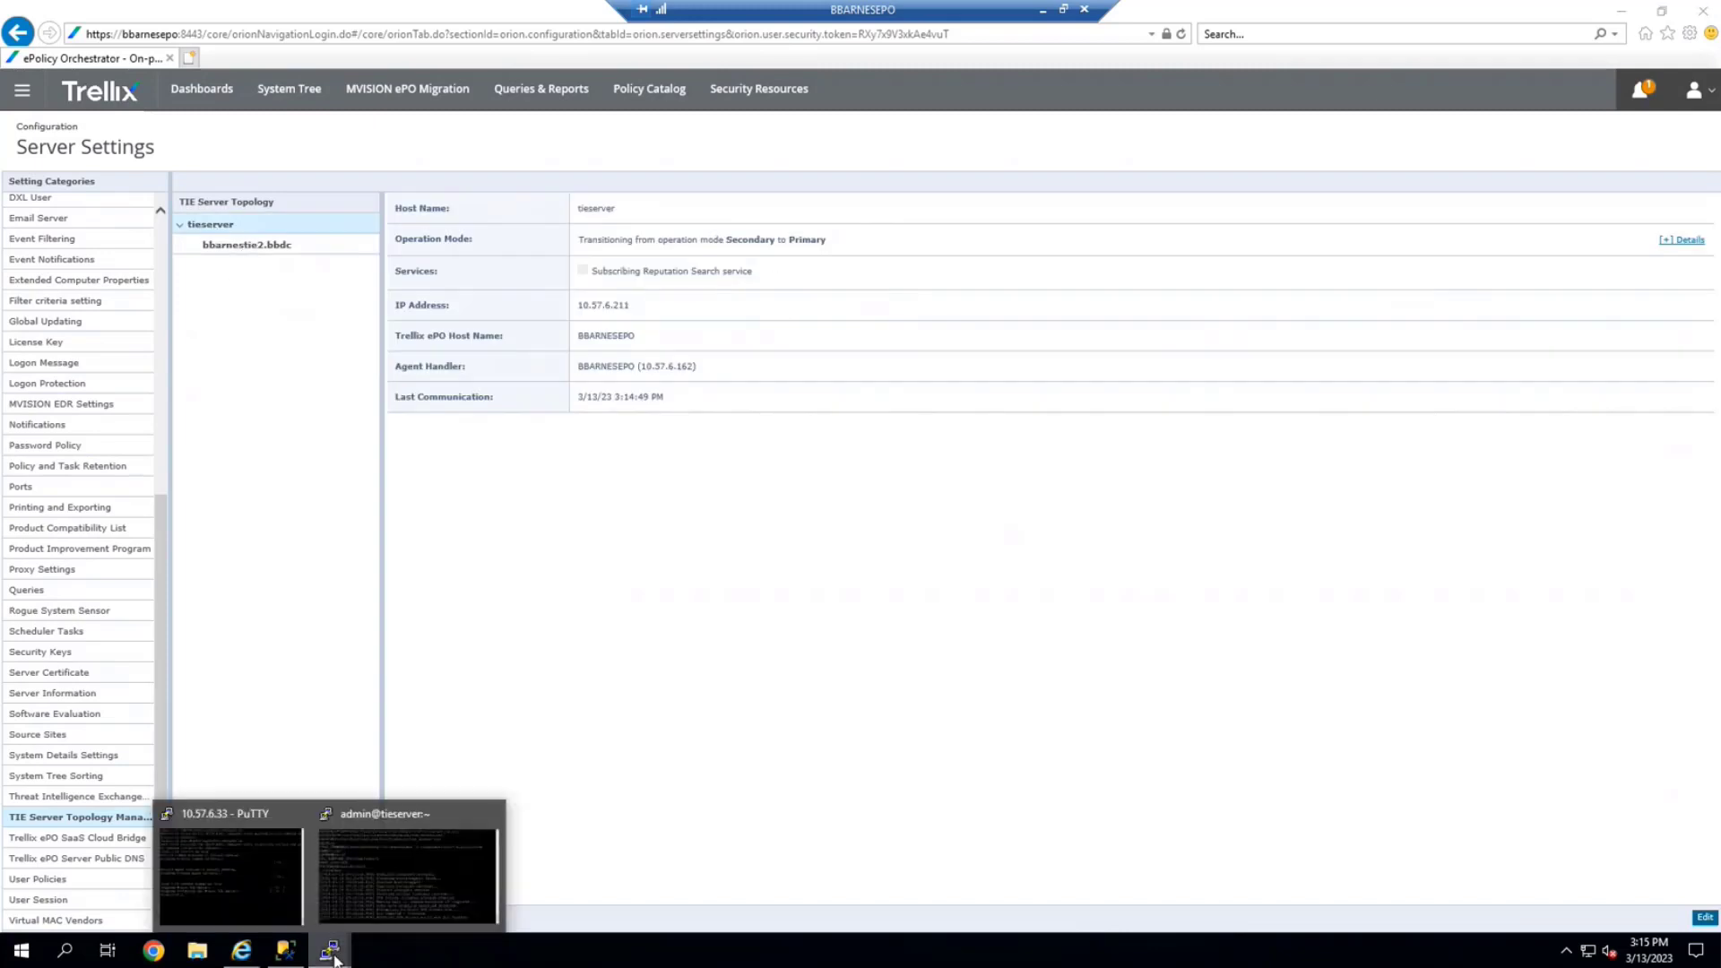
On tieserver, interrupt the output and run '/opt/McAfee/agent/bin/cmdagent -c' for a policy refresh
left_click(368, 870)
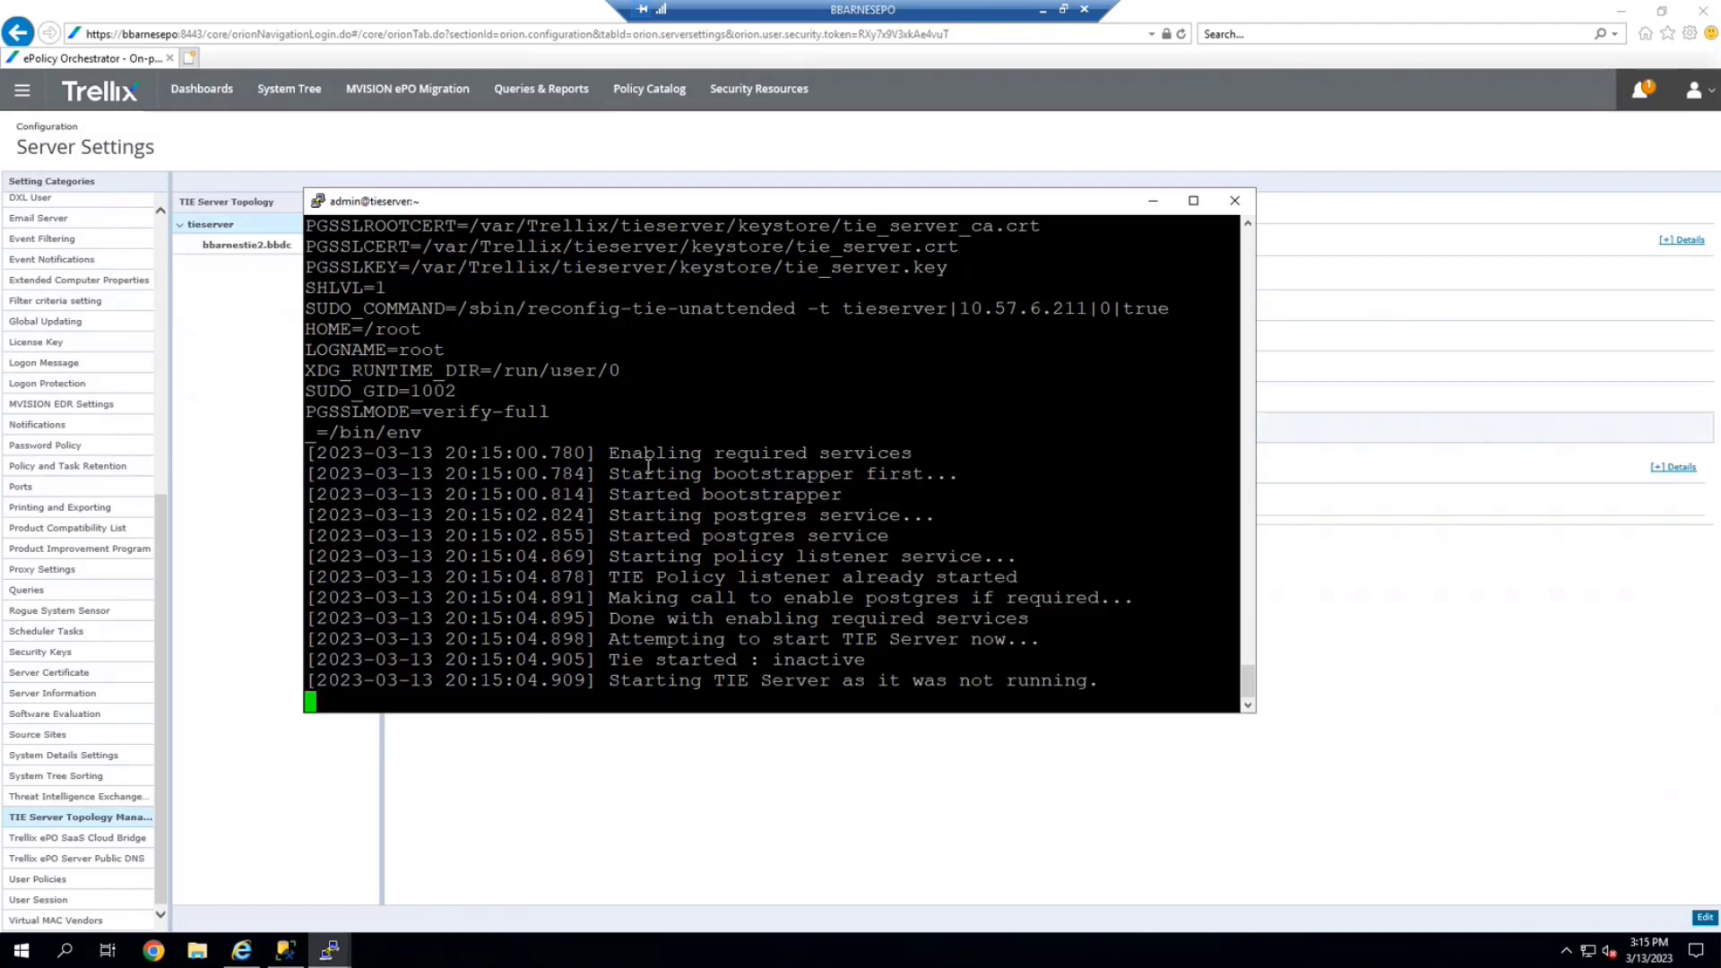
key("ctrl+c")
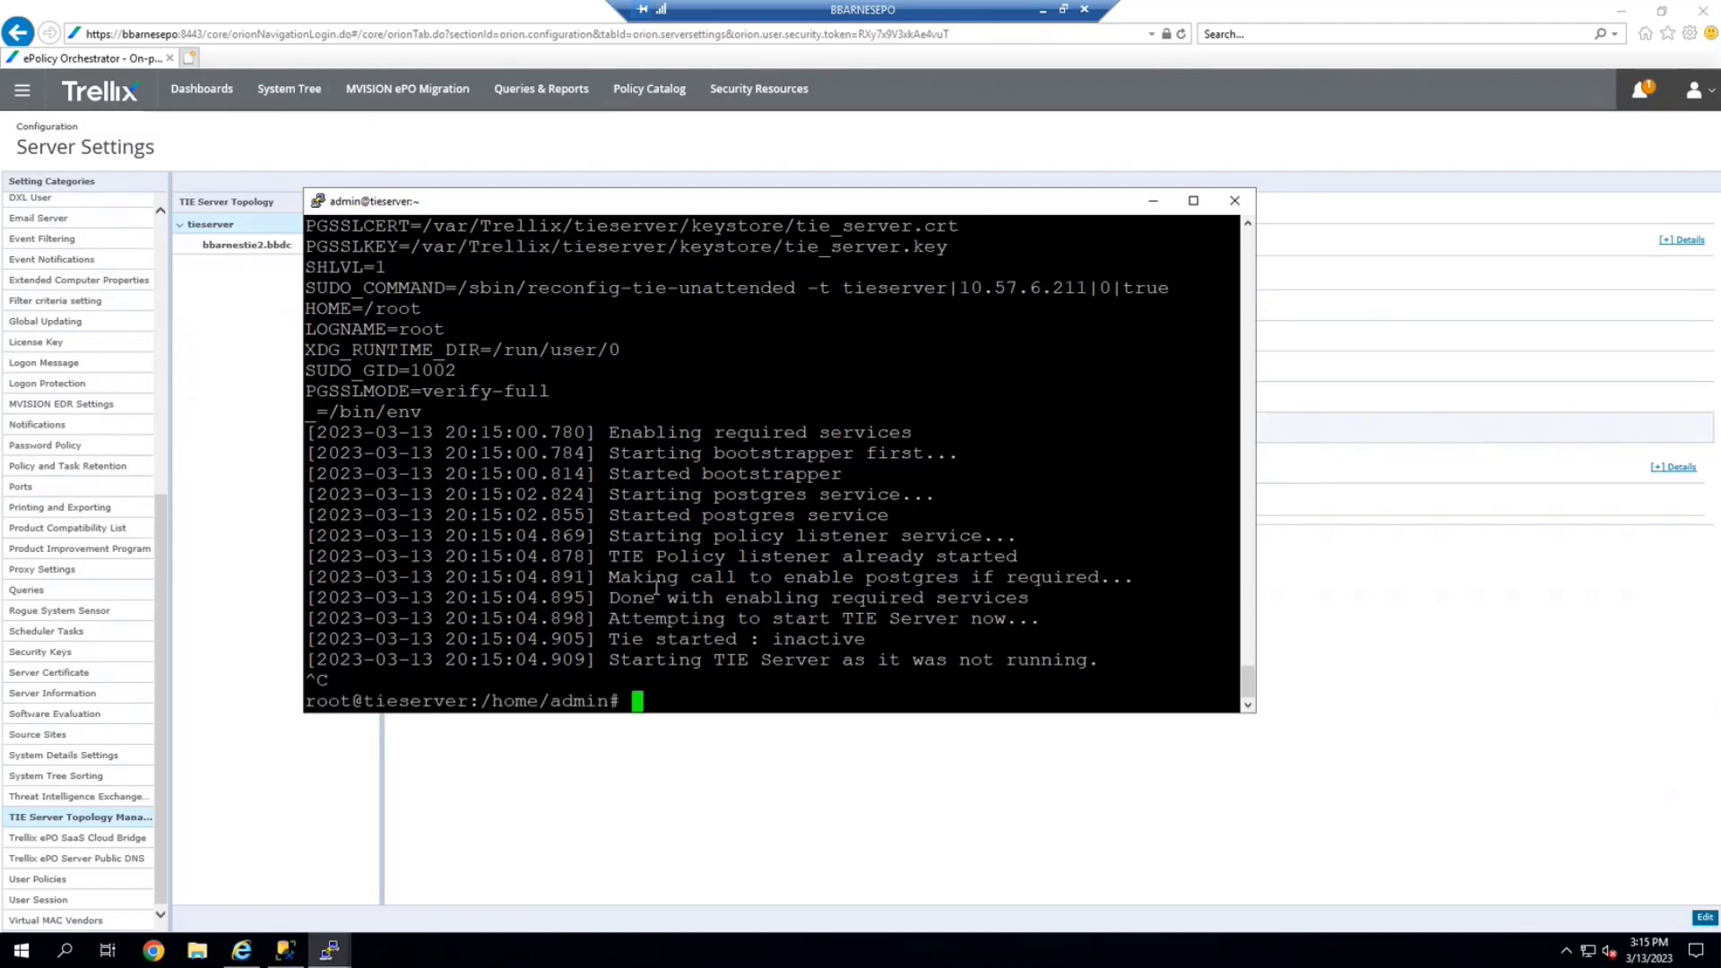
type("/opt/McAfee/agent/bin/")
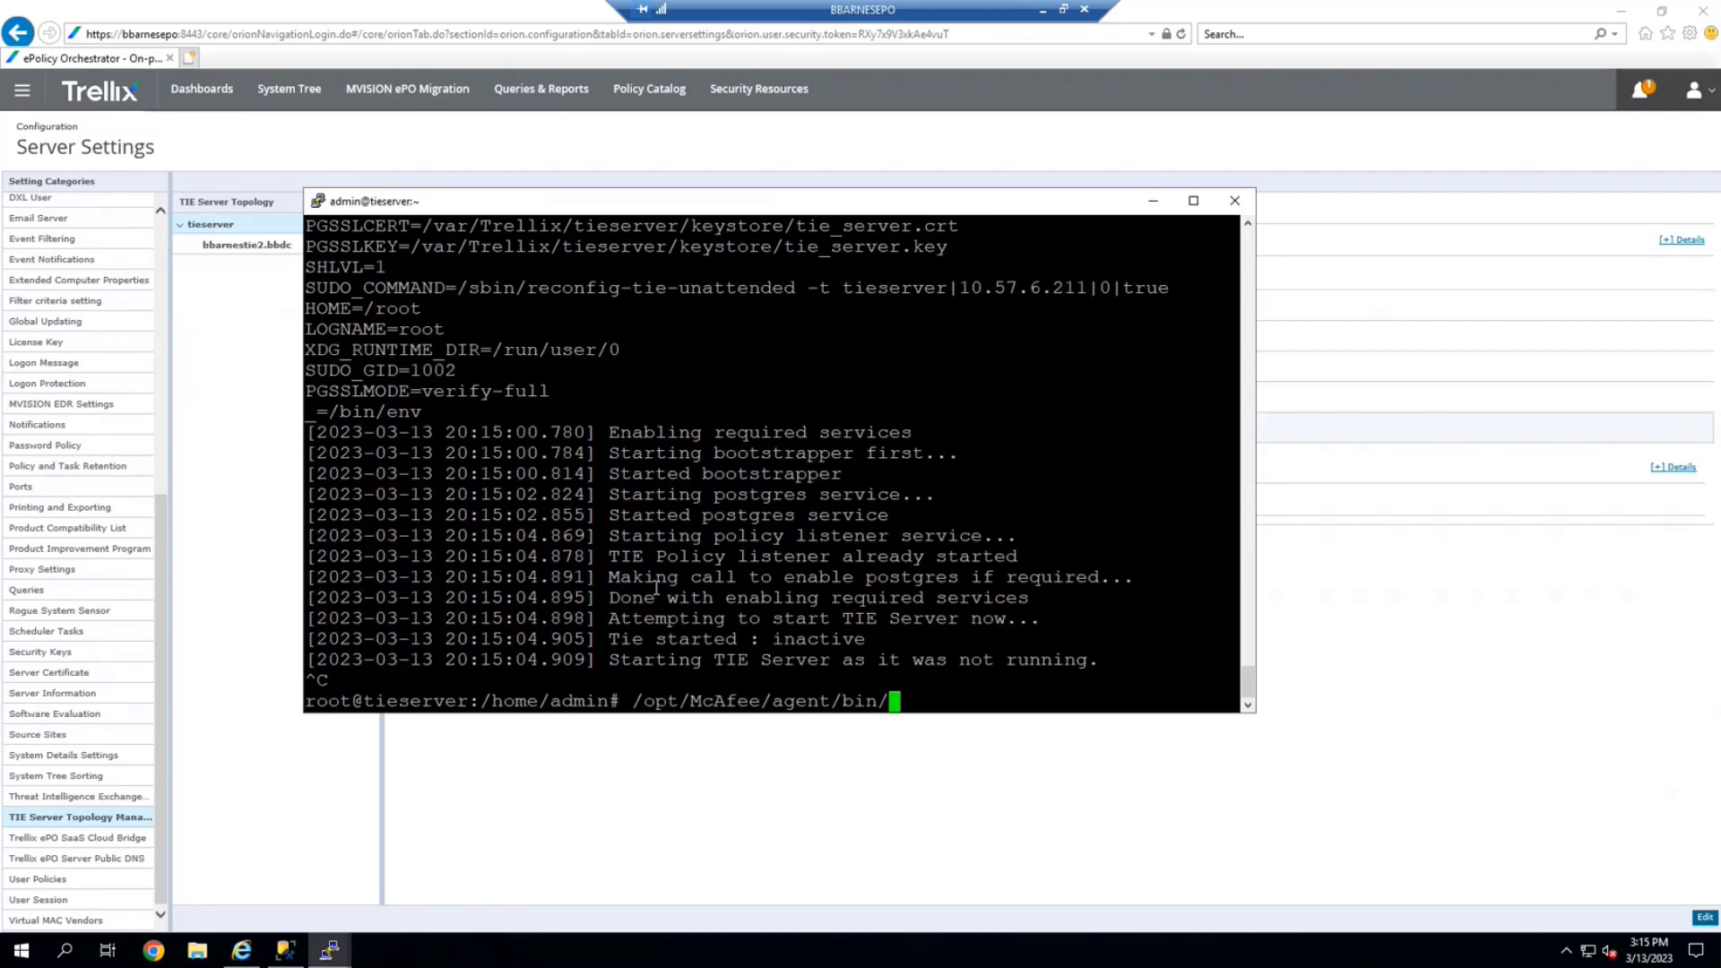
type("cmdagent -c")
key("Return")
Run cmdagent -p to collect and send properties, then cmdagent -e to enforce policies
key("Up")
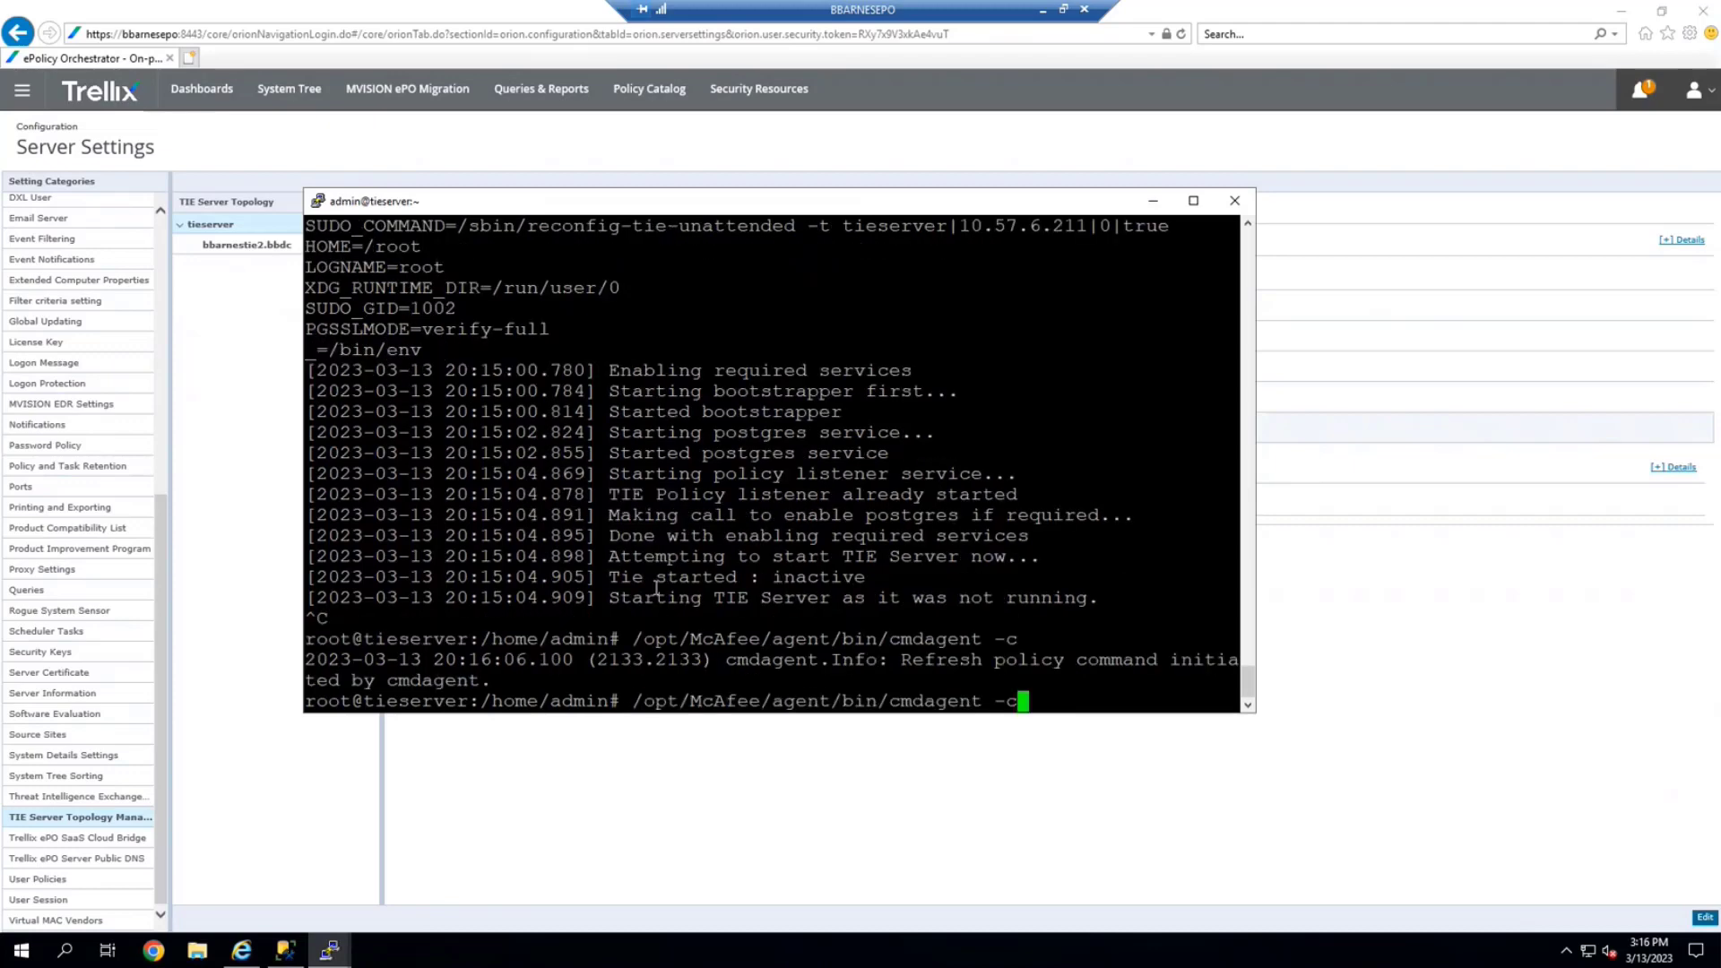
key("BackSpace")
type("p")
key("Return")
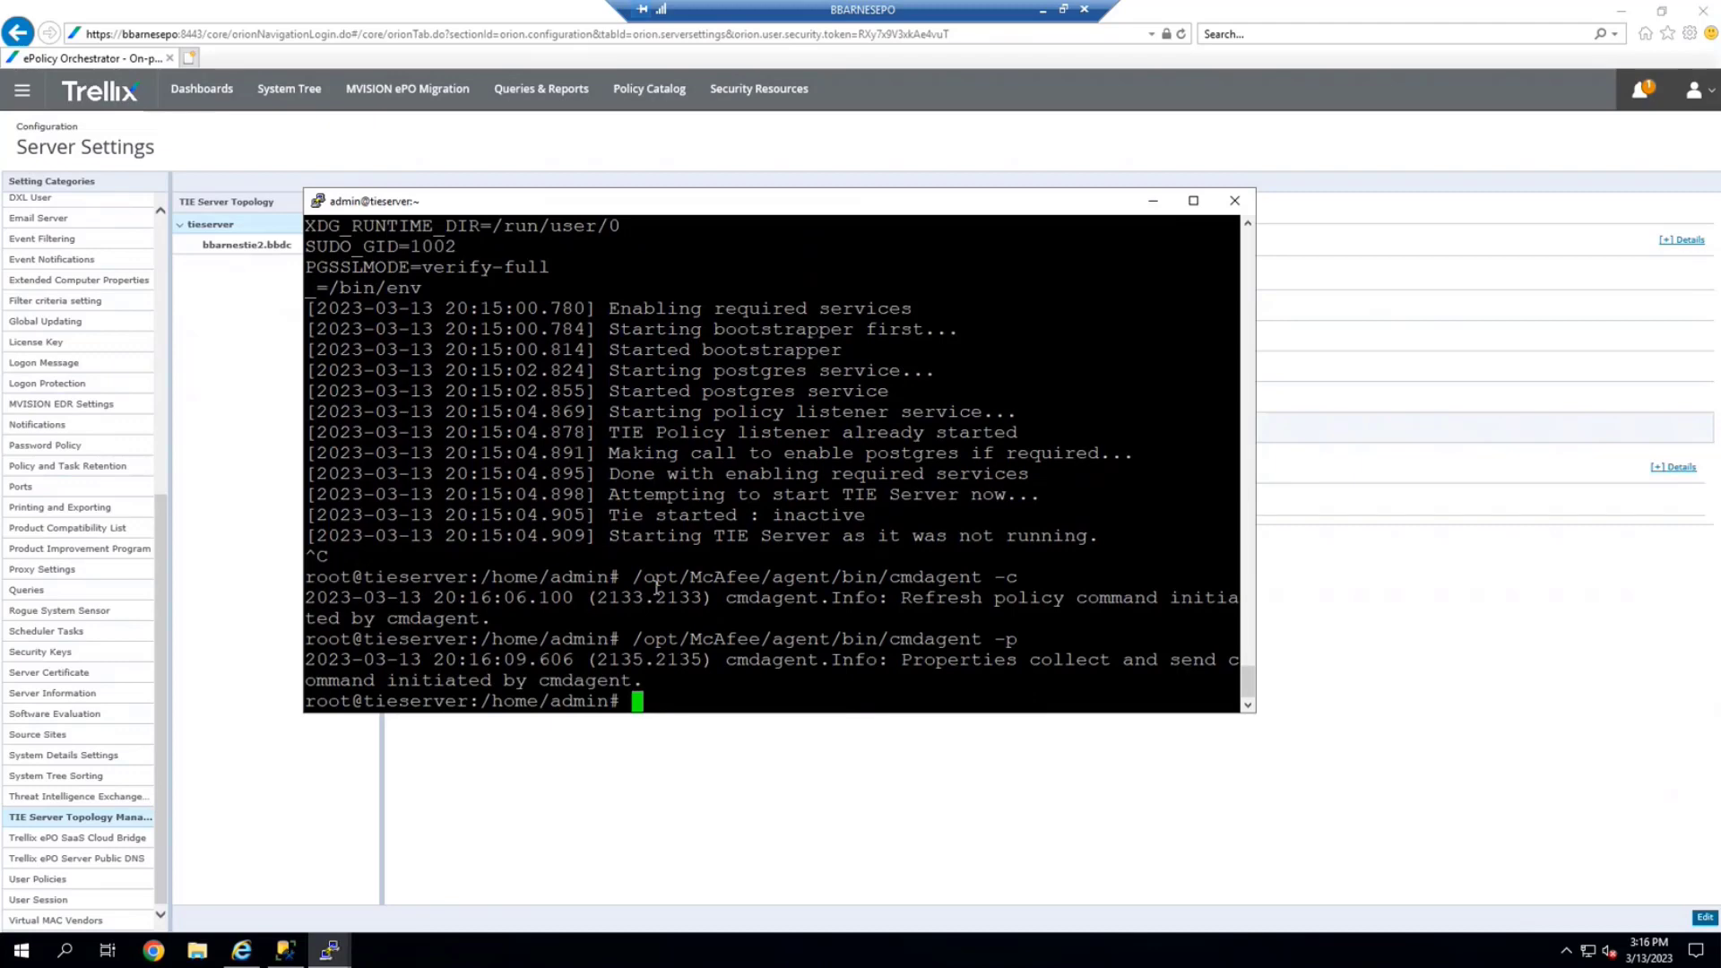
key("Return")
key("Up")
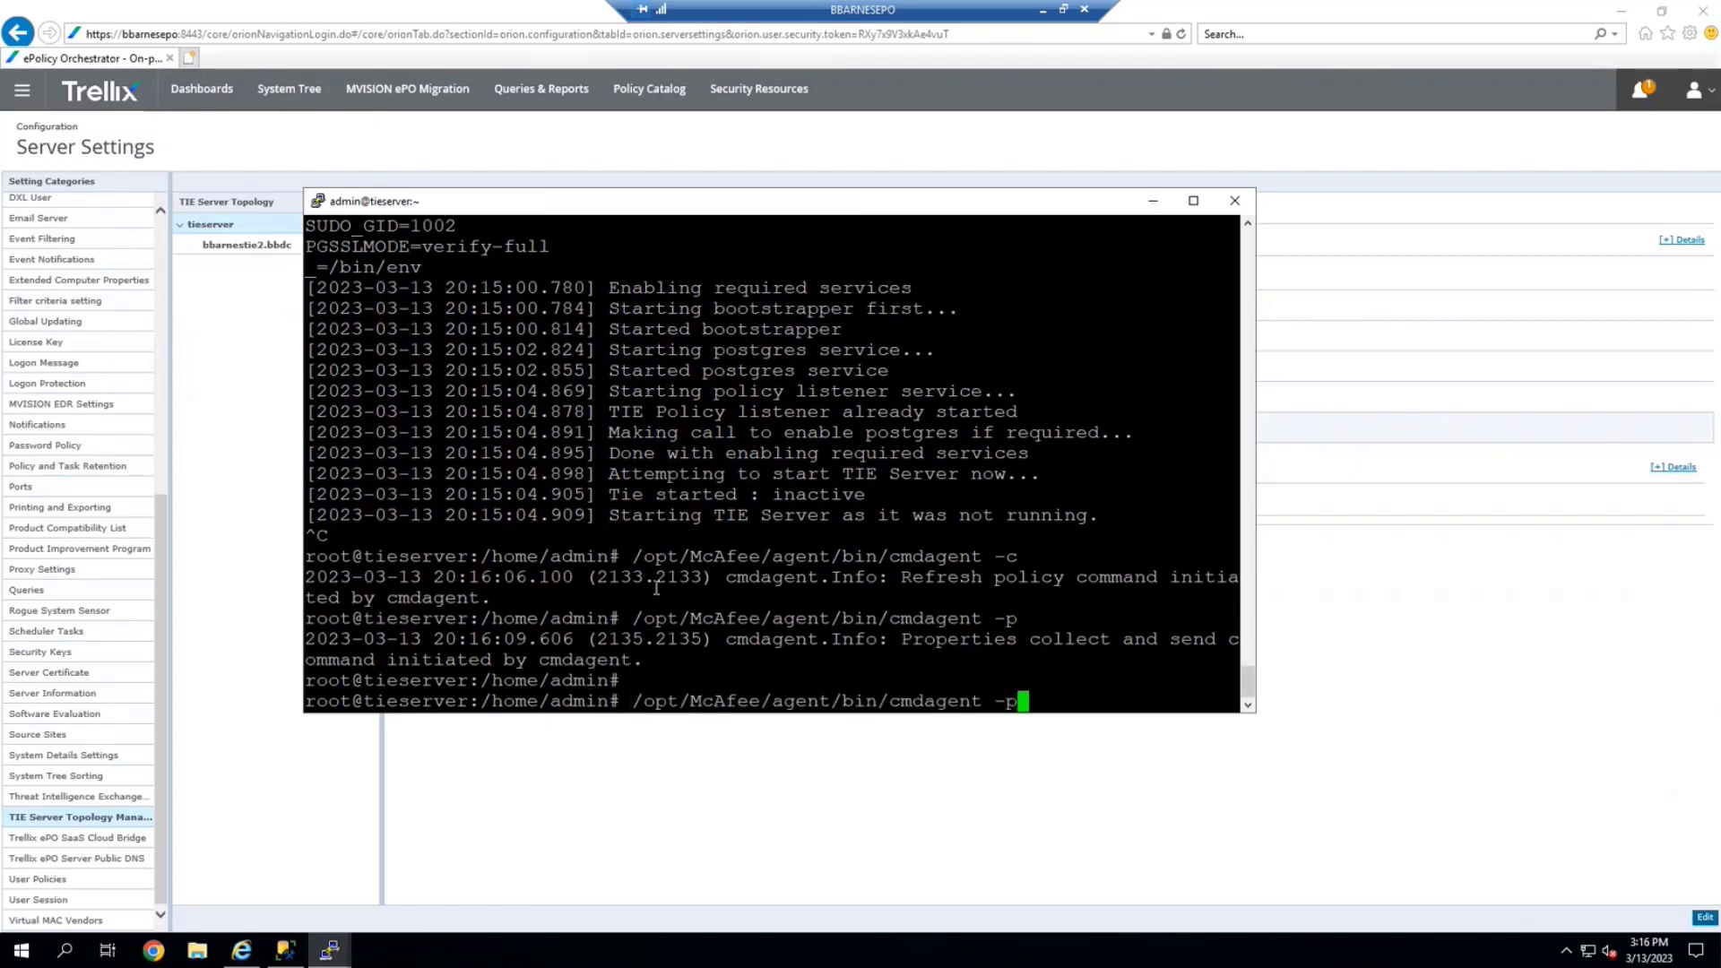
key("BackSpace")
type("e")
key("Return")
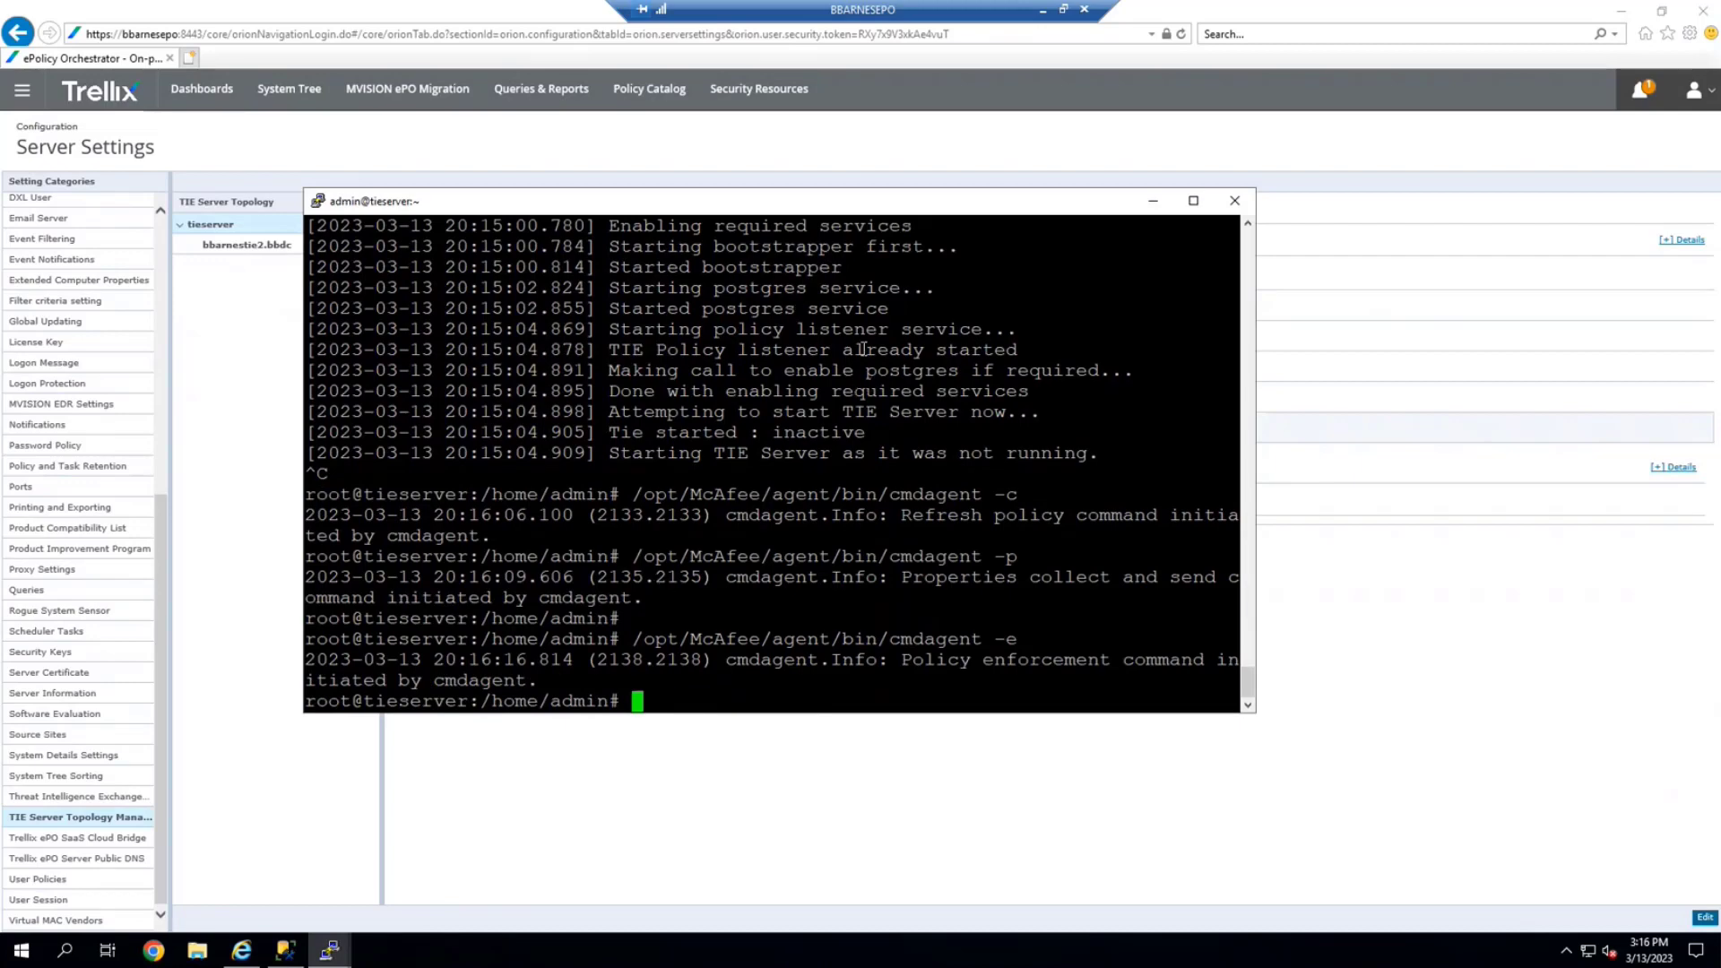
key("Up")
key("Up")
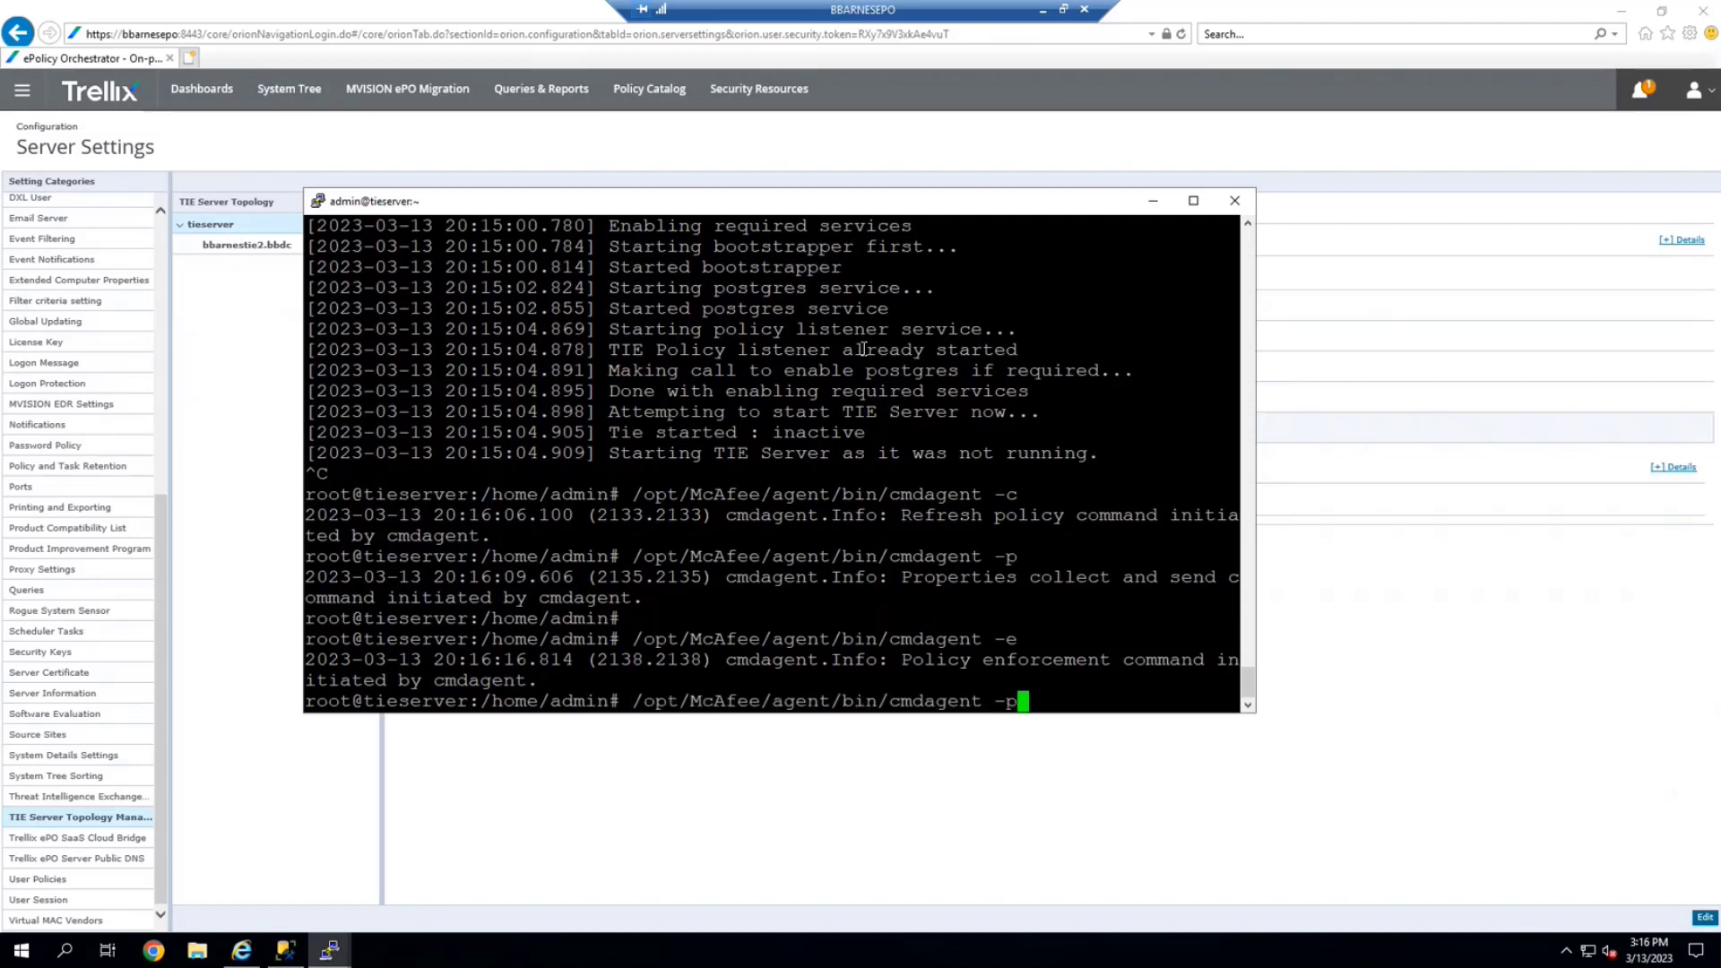
key("Up")
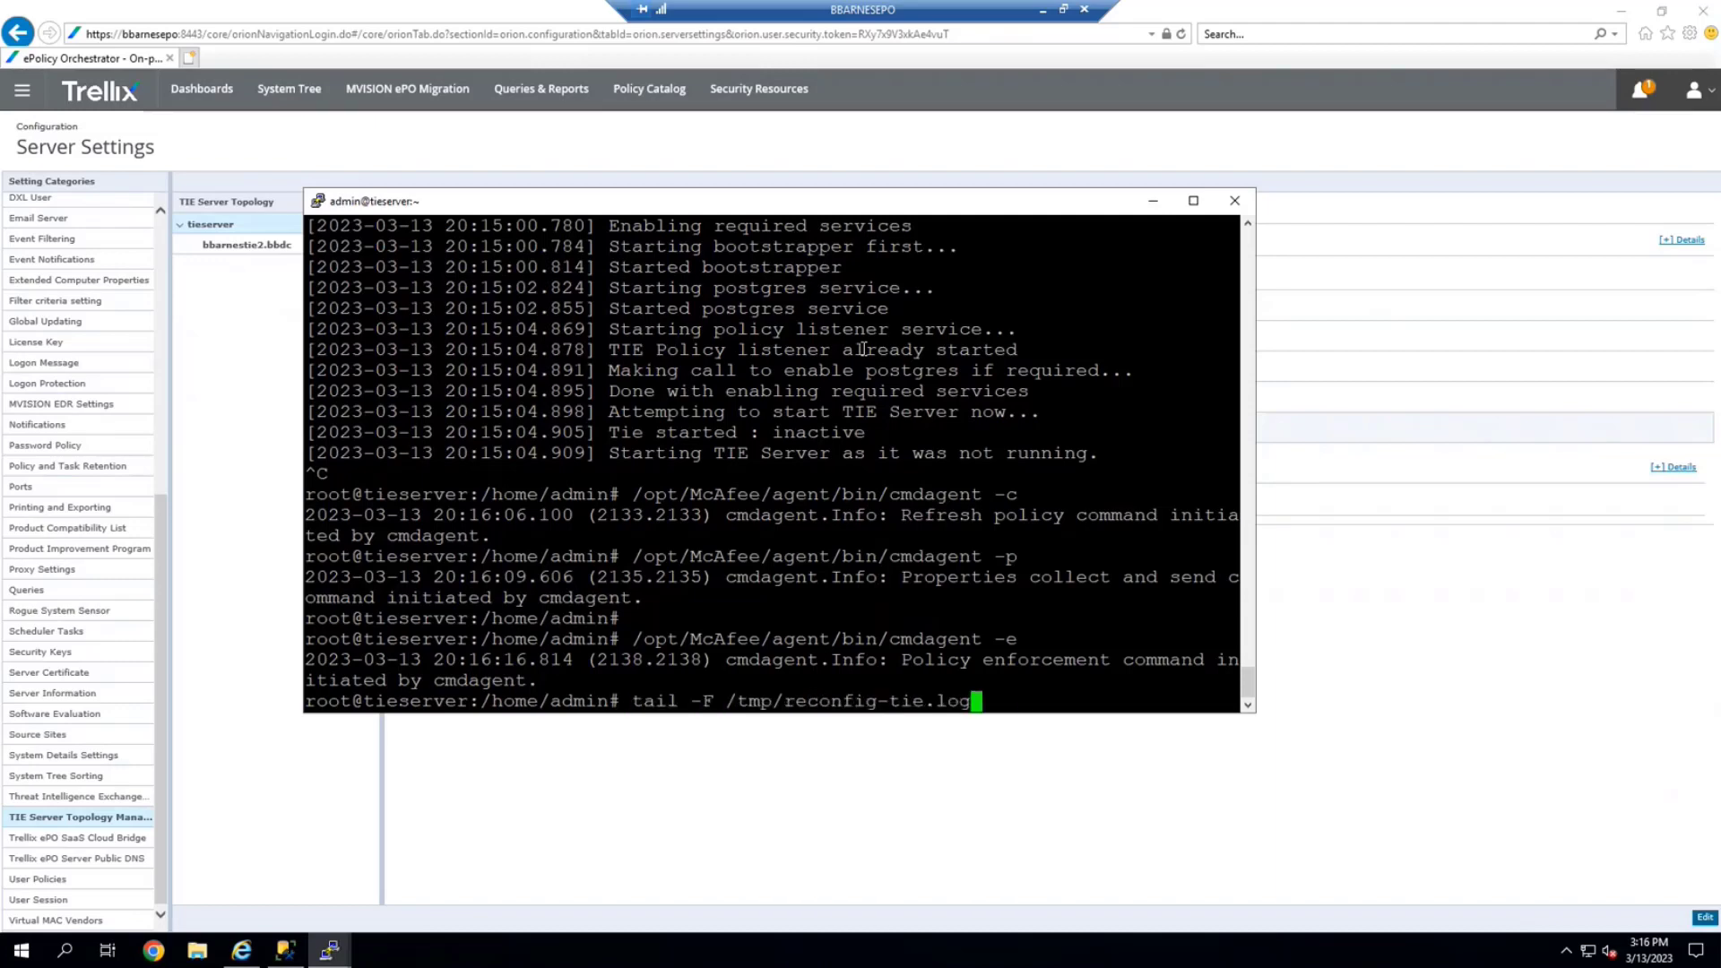
Follow /tmp/reconfig-tie.log and highlight the successful Secondary-to-Primary transition line
key("Return")
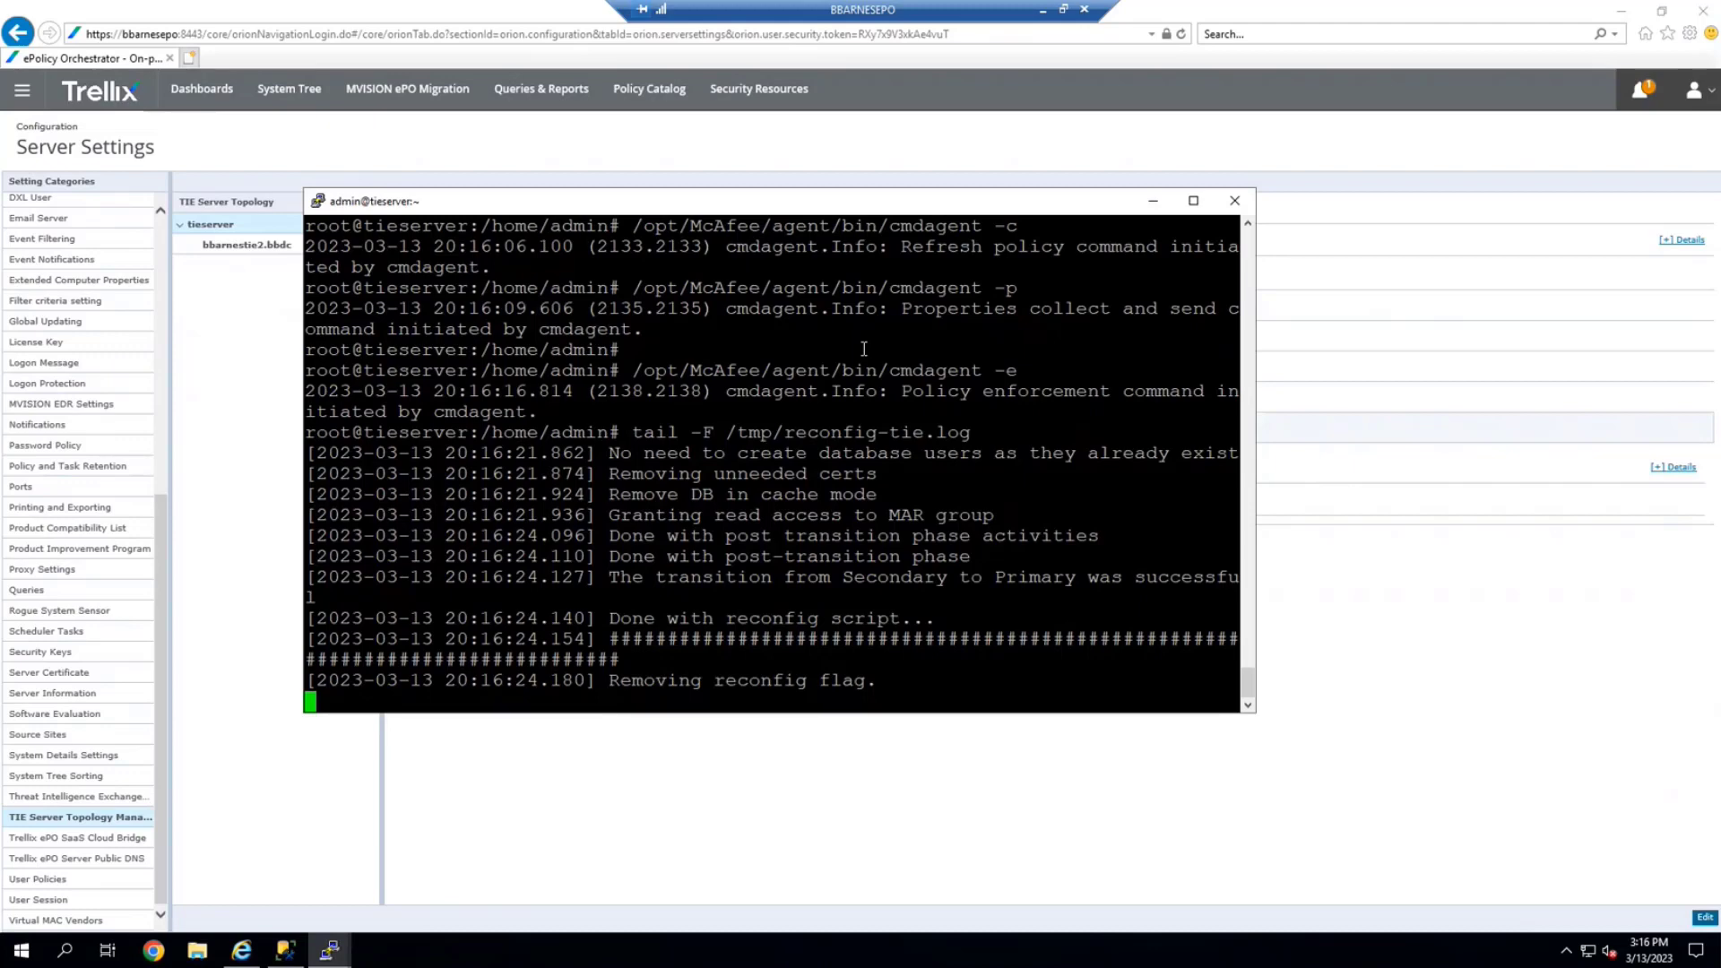
left_click_drag(603, 392, 700, 387)
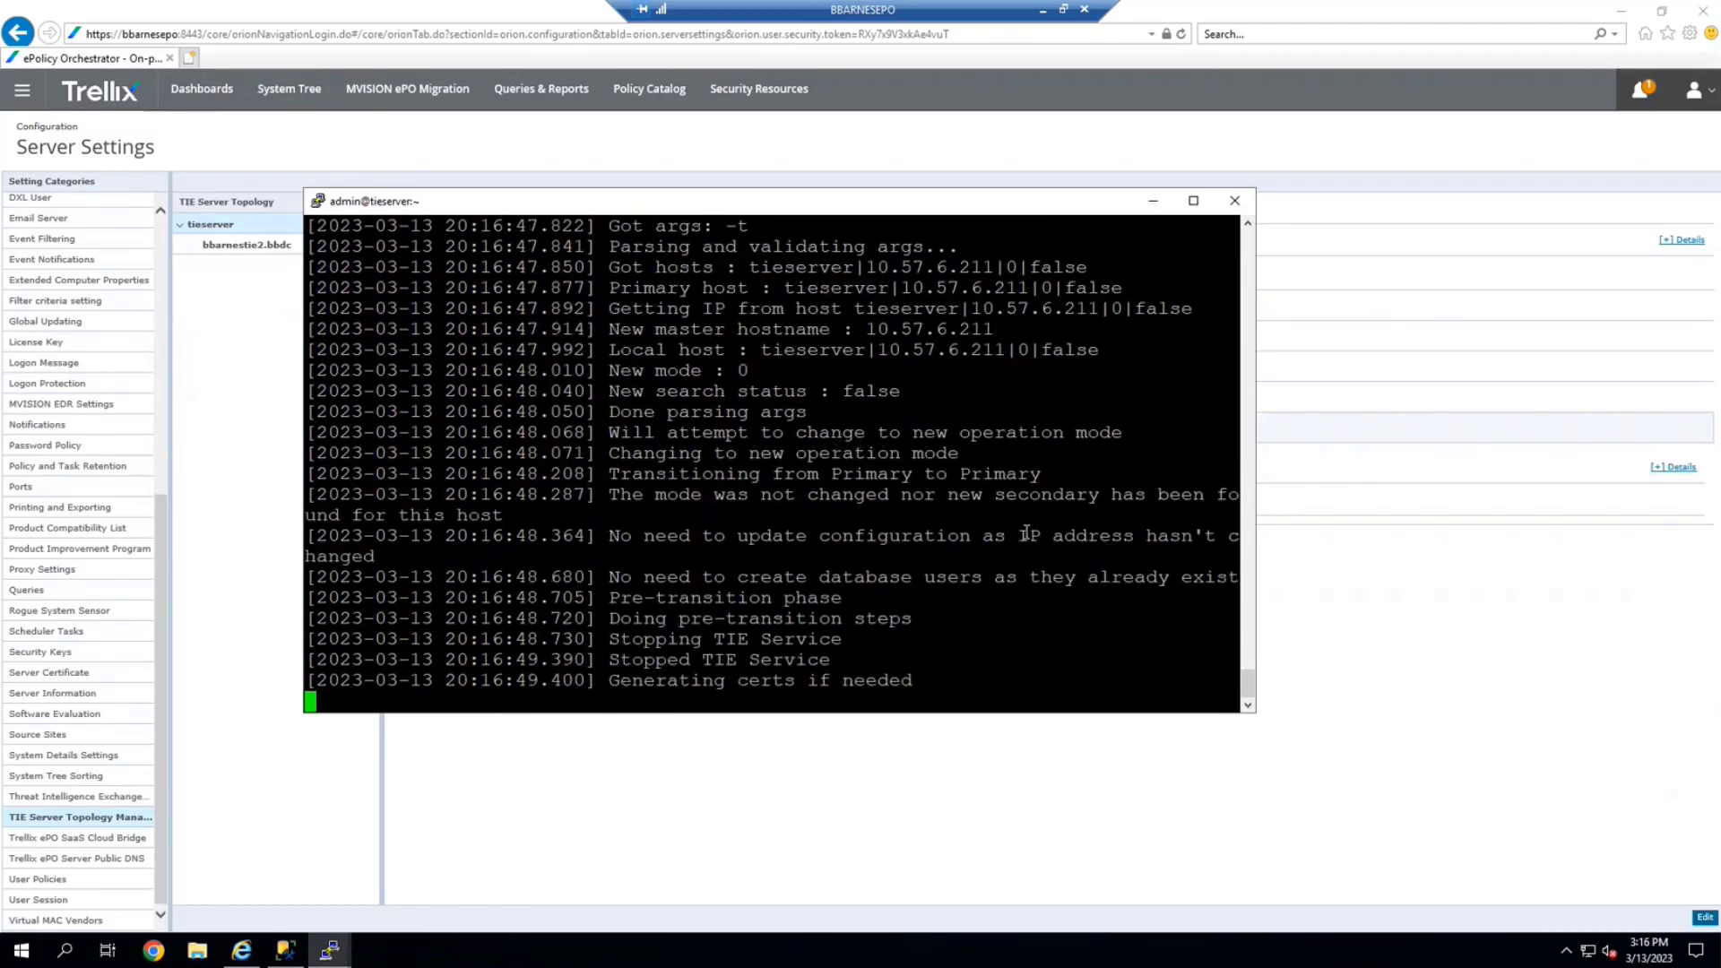
key("ctrl+c")
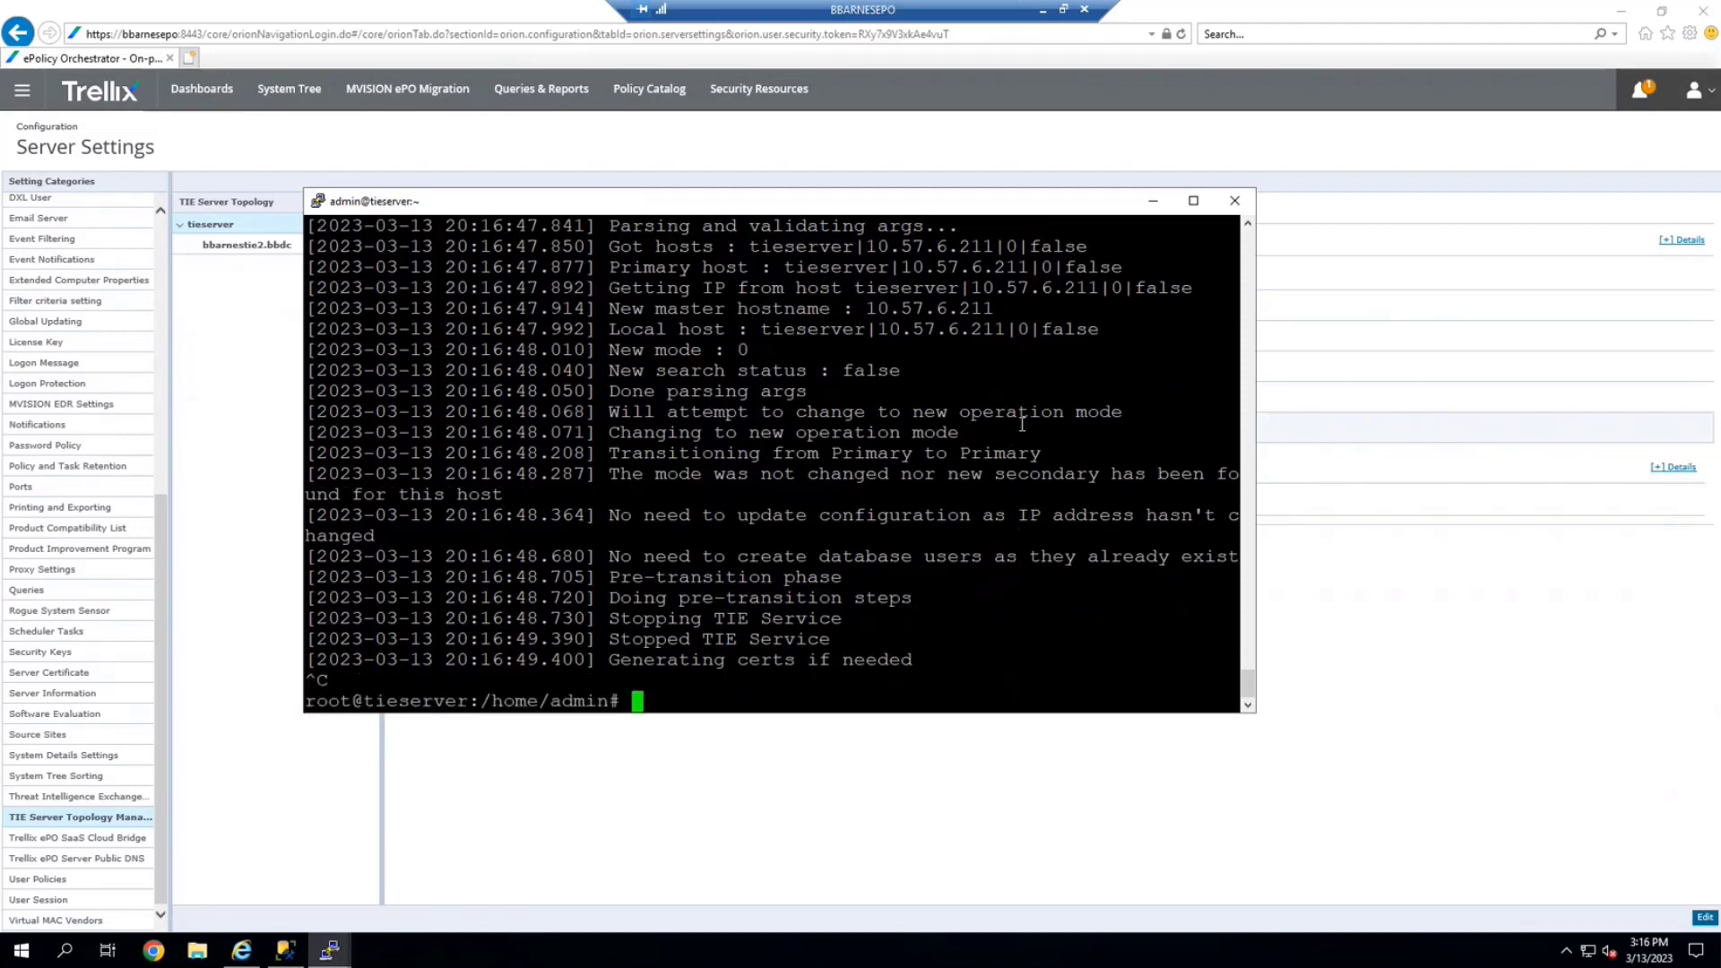
scroll(1022, 424, "up", 10)
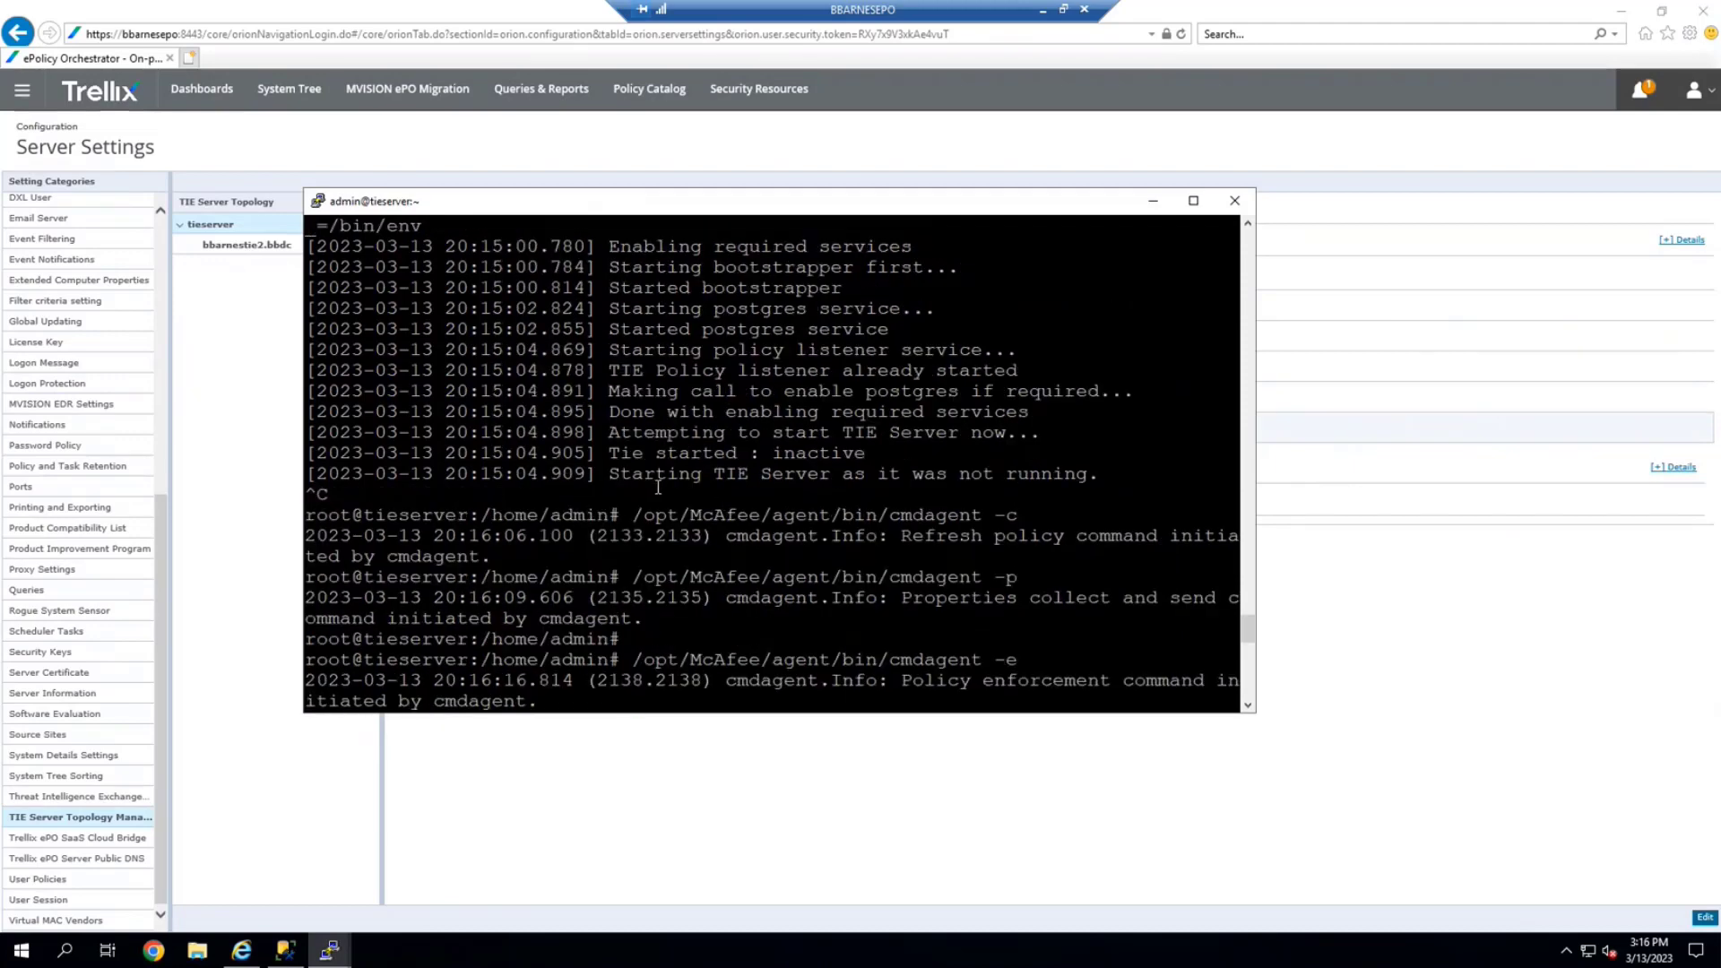
scroll(701, 498, "down", 4)
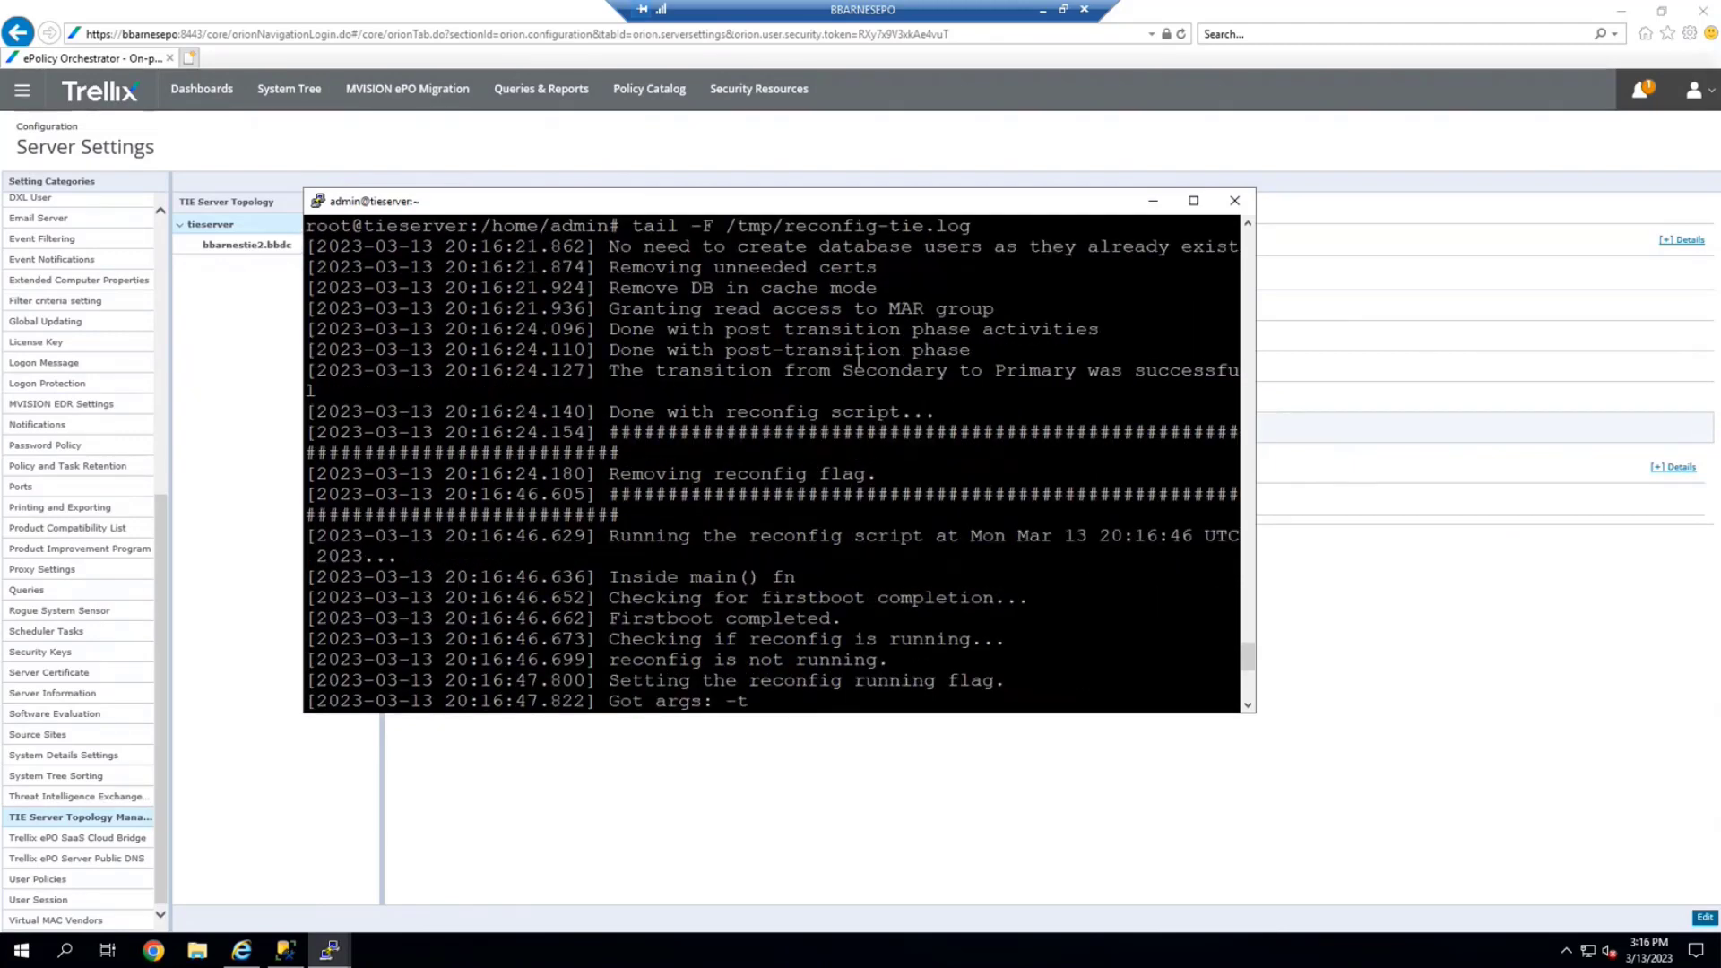
left_click_drag(602, 371, 1017, 386)
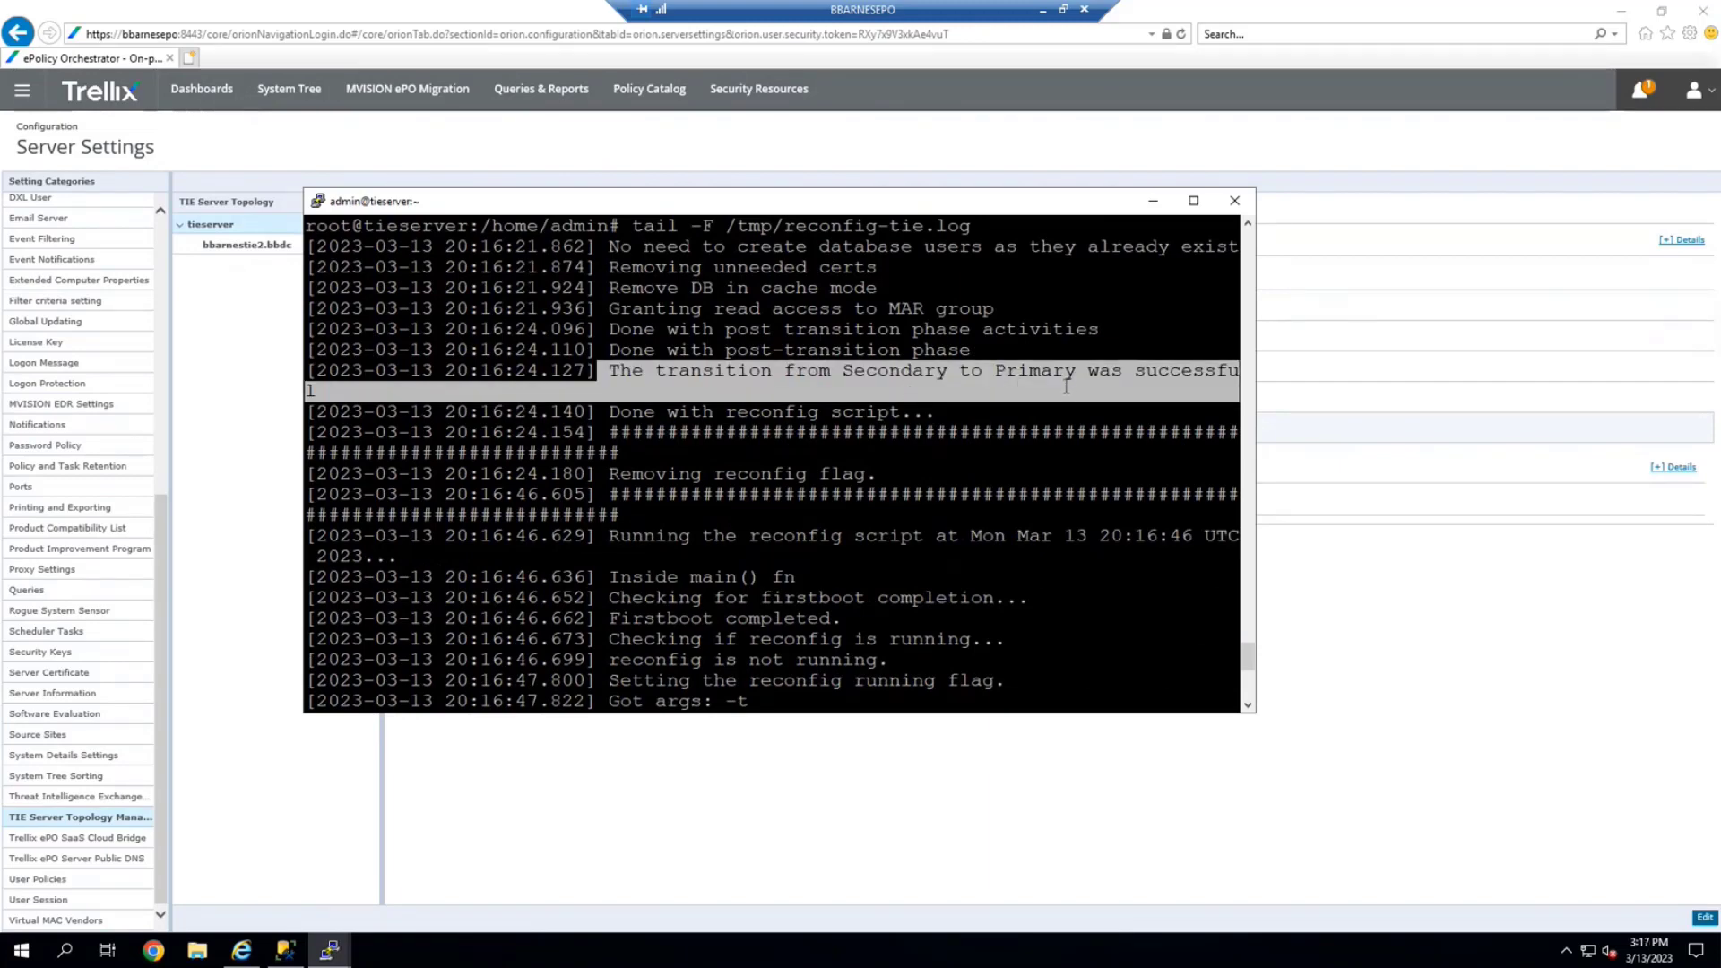
key("ctrl+c")
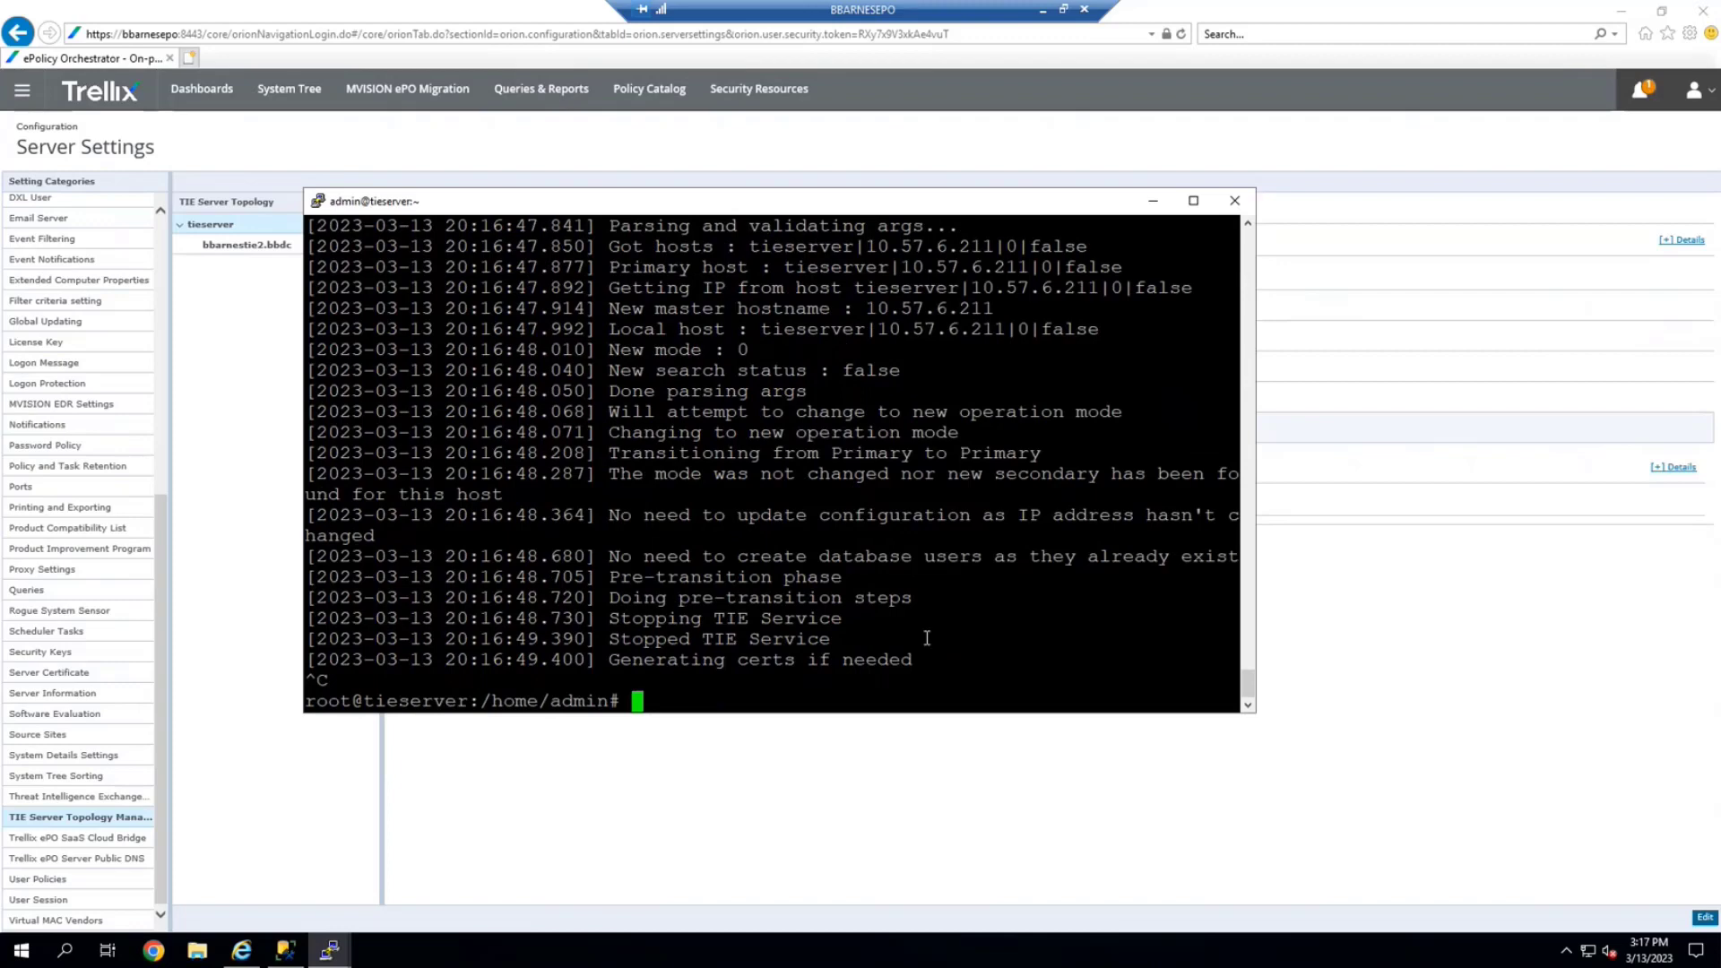
Clear the prompt and return to the ePO browser page
key("Up")
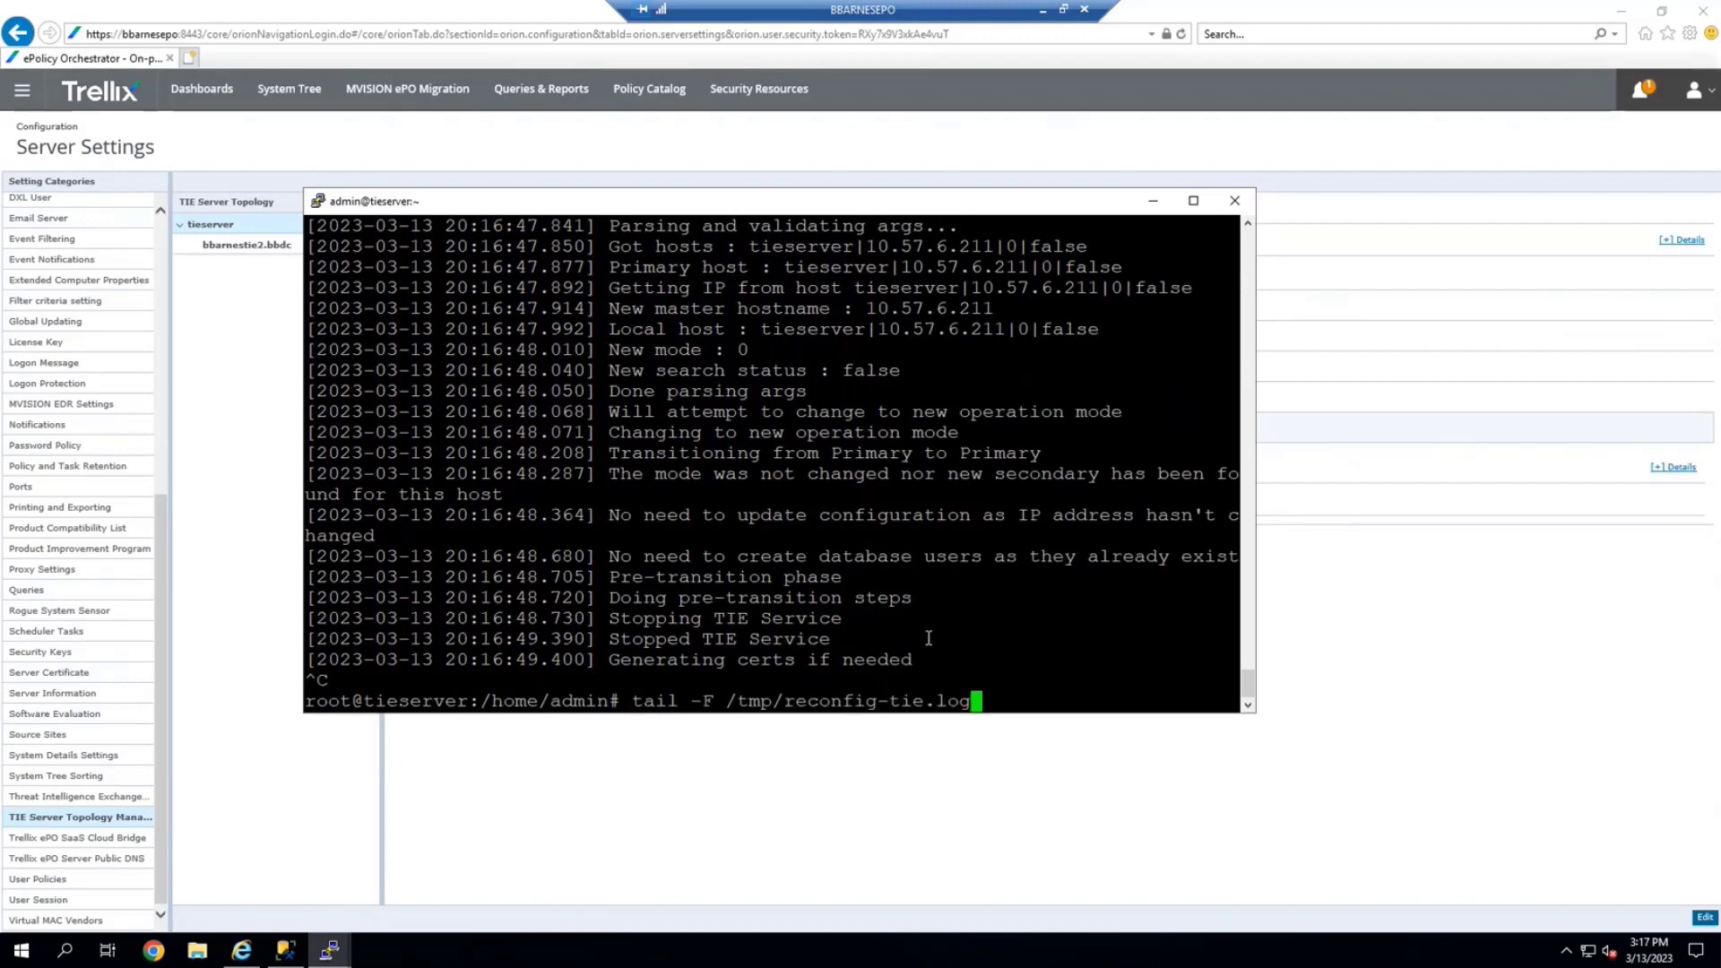
key("BackSpace")
key("BackSpace")
key("BackSpace")
key("BackSpace")
key("BackSpace")
key("BackSpace")
key("BackSpace")
key("BackSpace")
key("BackSpace")
key("BackSpace")
key("BackSpace")
key("BackSpace")
key("BackSpace")
key("BackSpace")
key("BackSpace")
key("BackSpace")
key("BackSpace")
key("BackSpace")
key("BackSpace")
key("BackSpace")
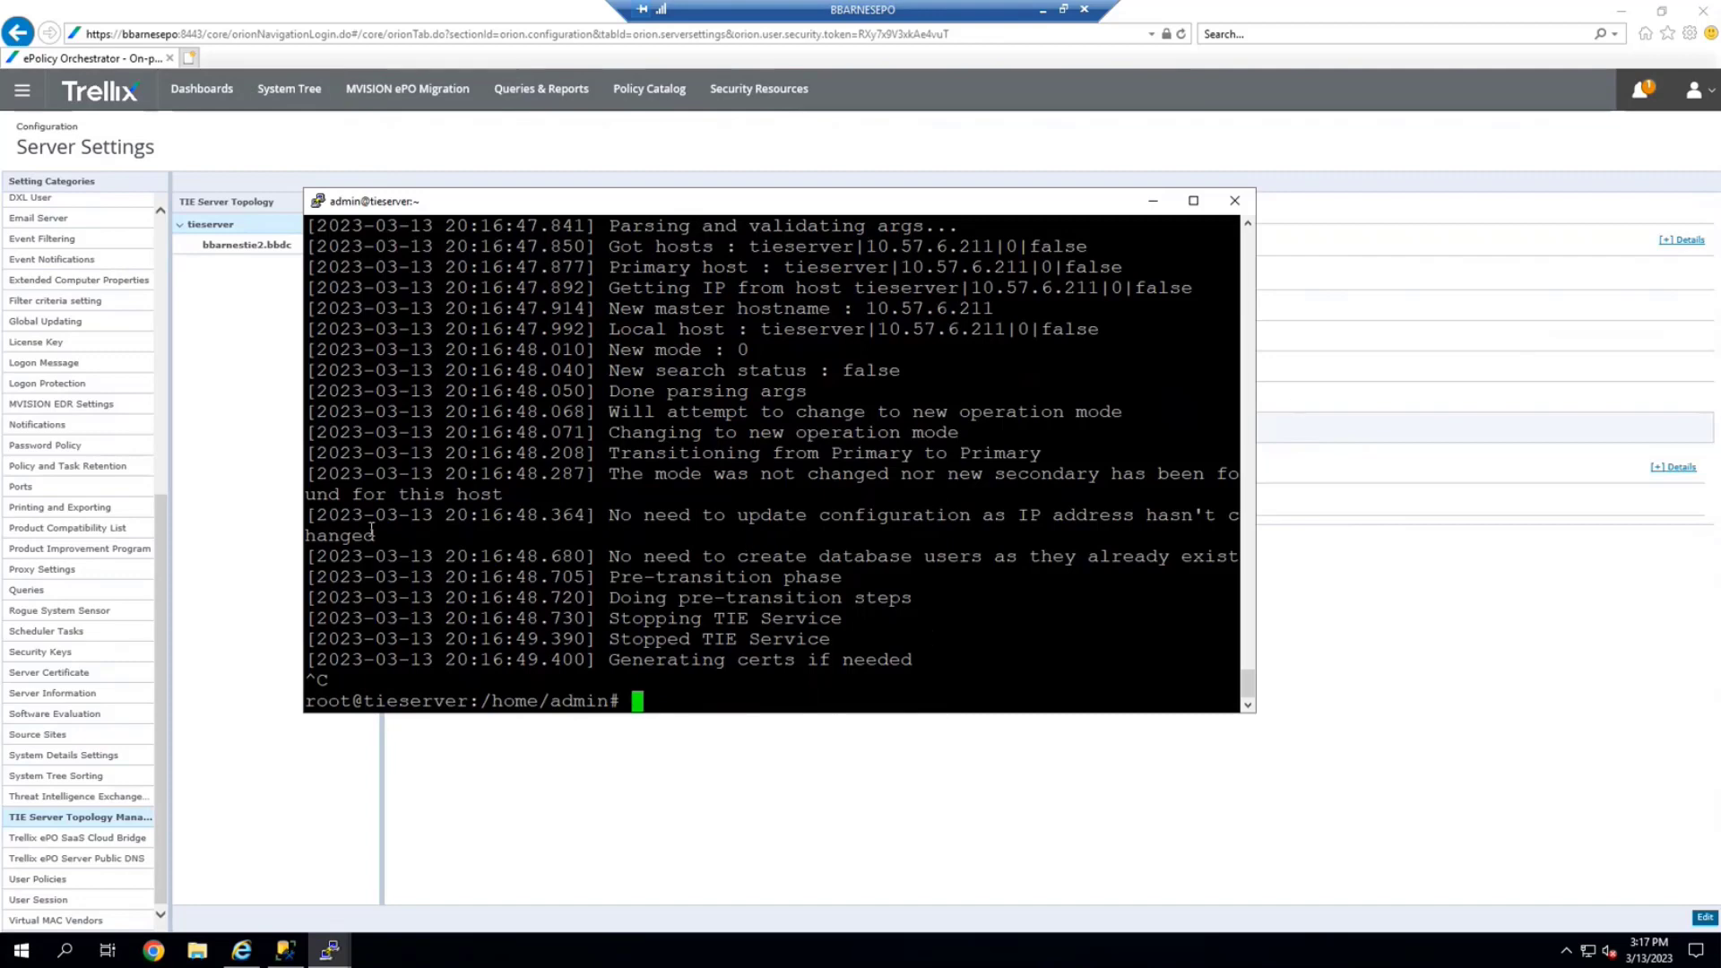
key("alt+Tab")
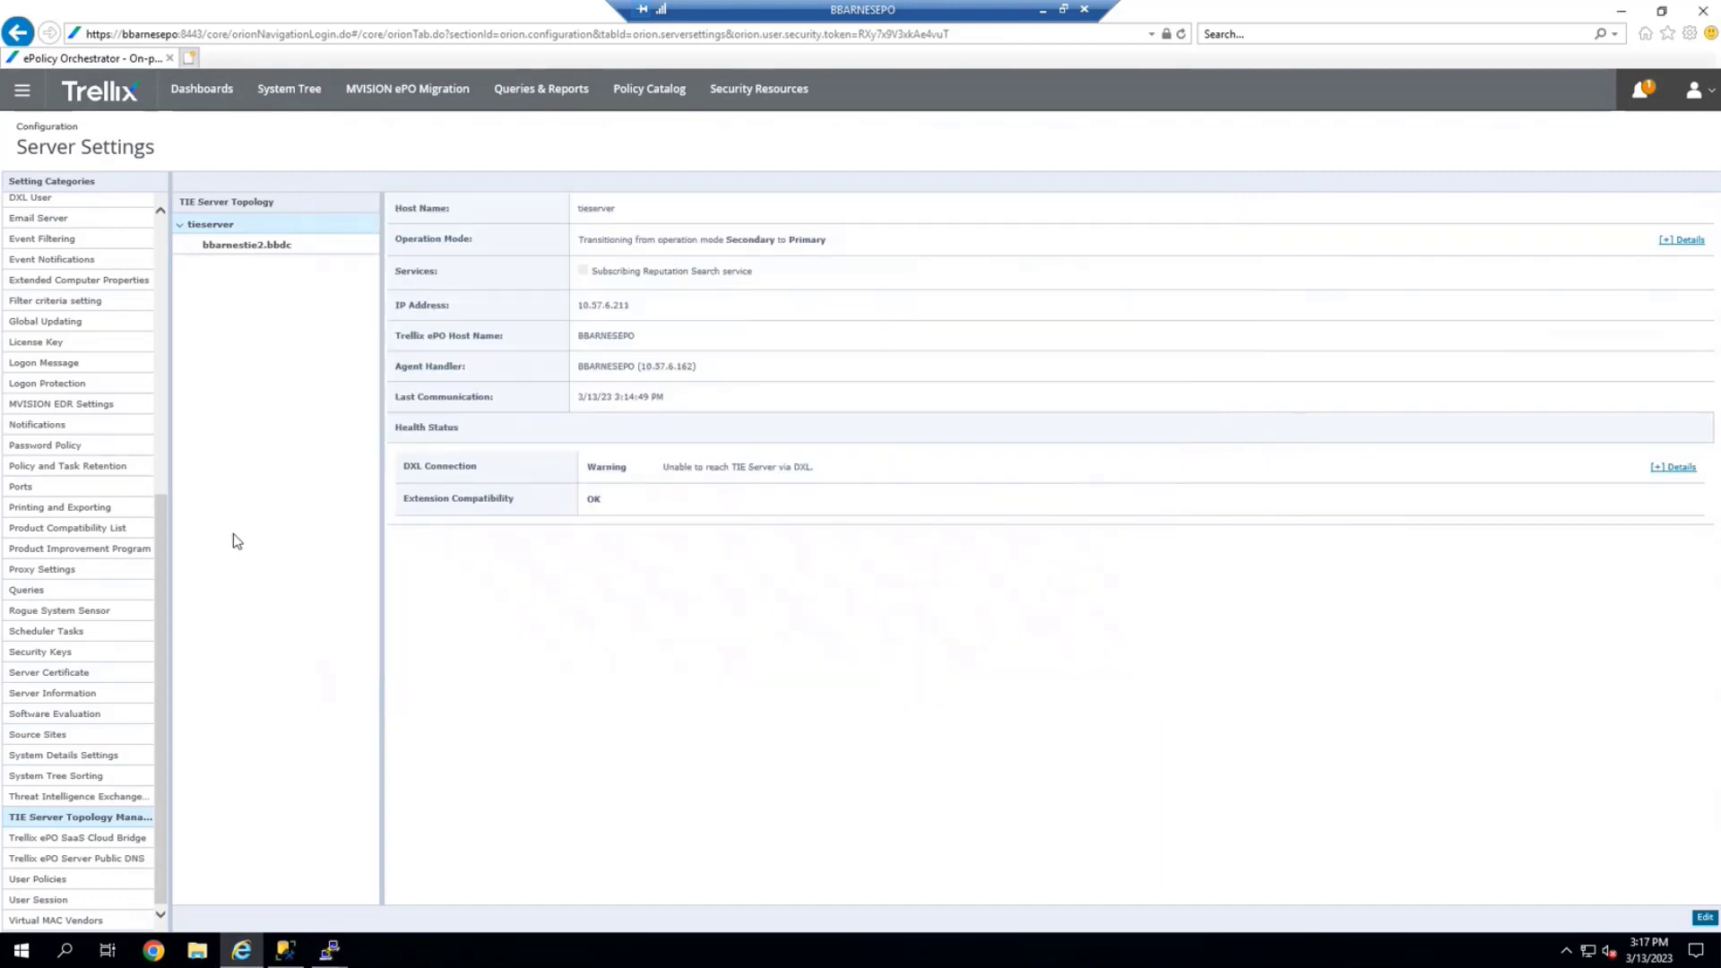
Reload tieserver's TIE topology details and highlight its Secondary-to-Primary operation mode
left_click(86, 801)
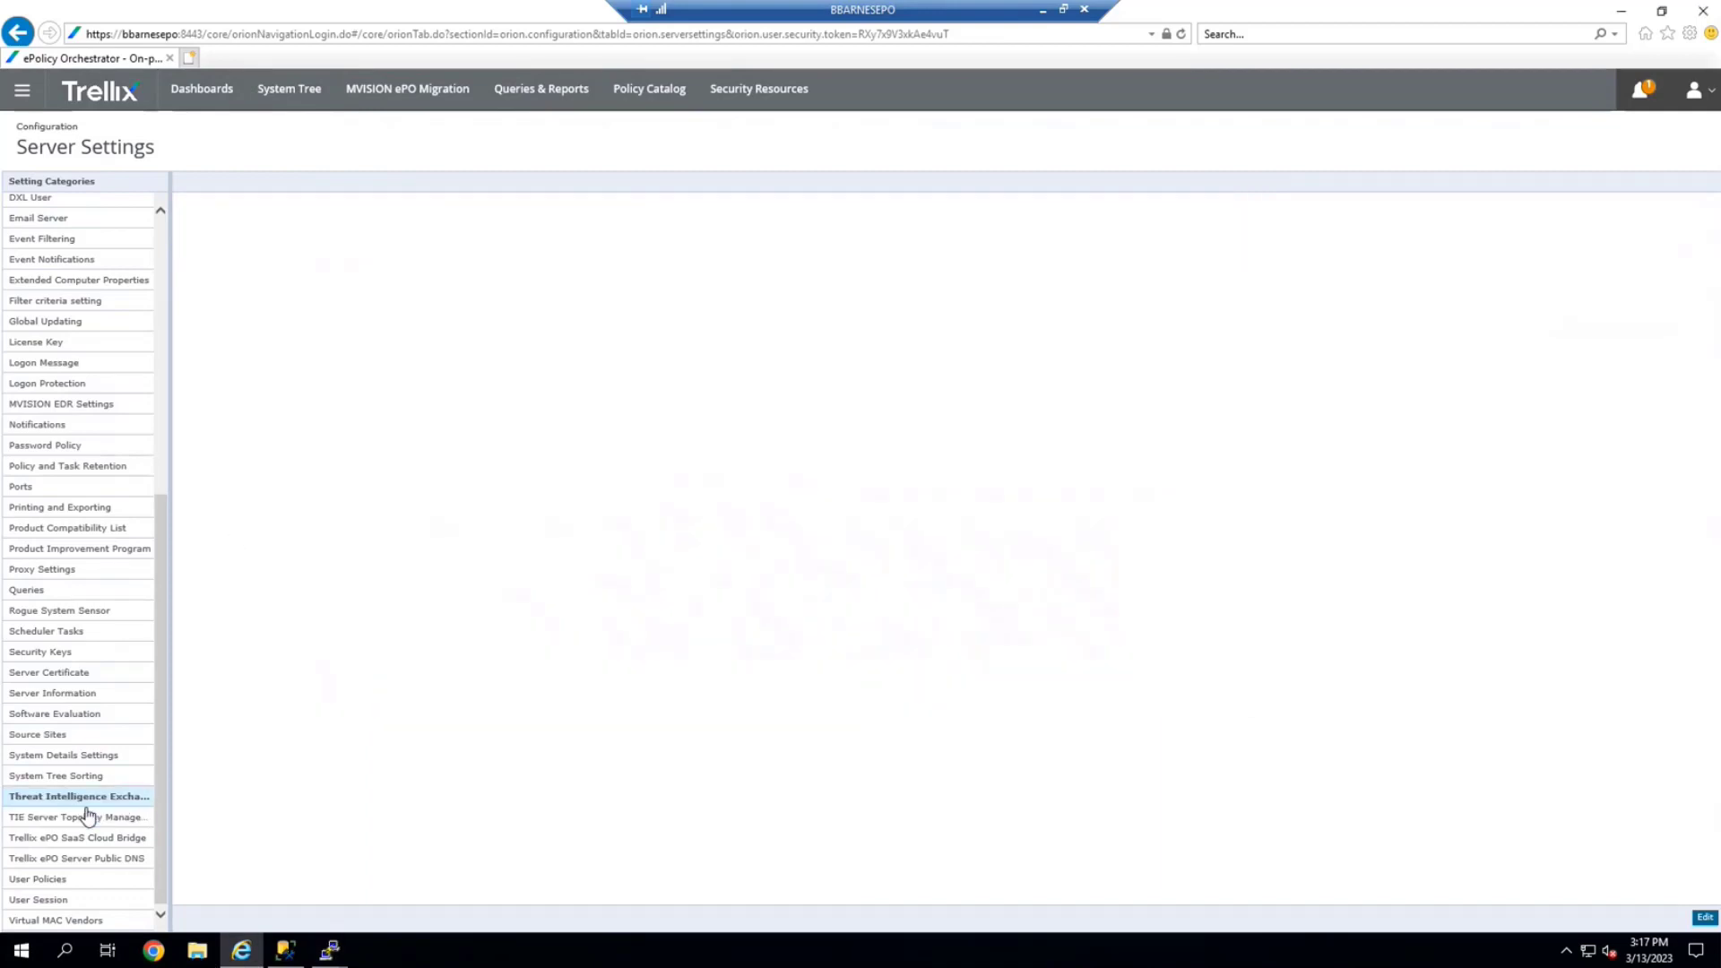
left_click(89, 818)
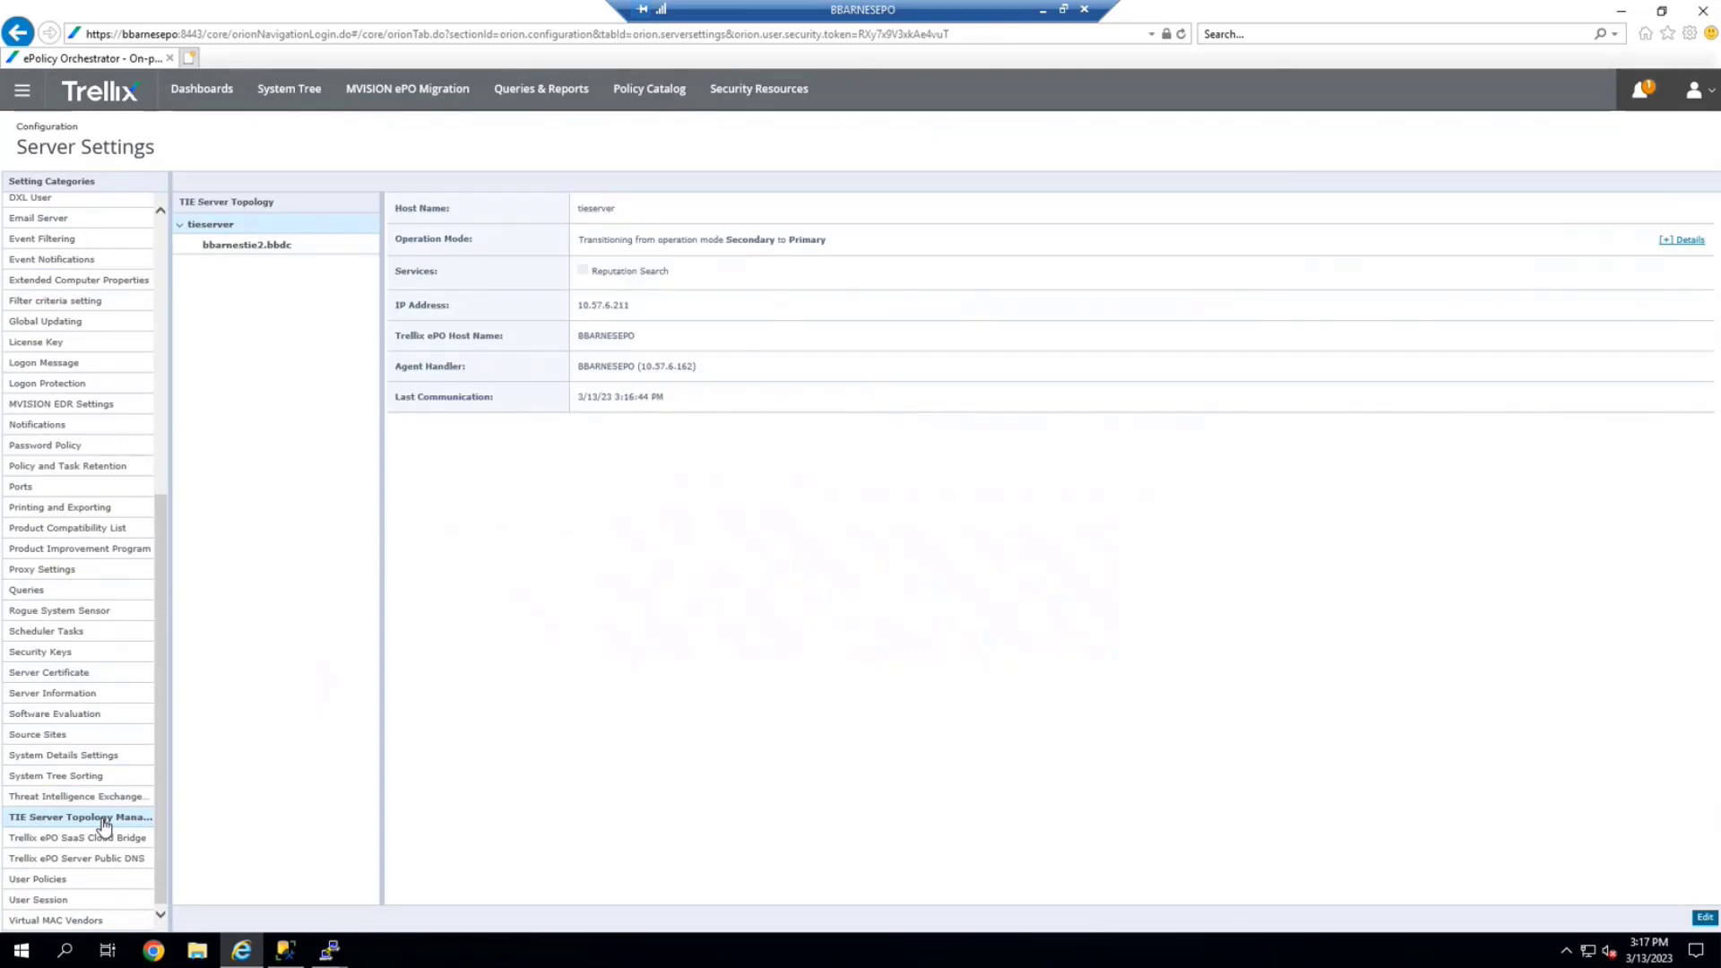
left_click_drag(578, 248, 845, 251)
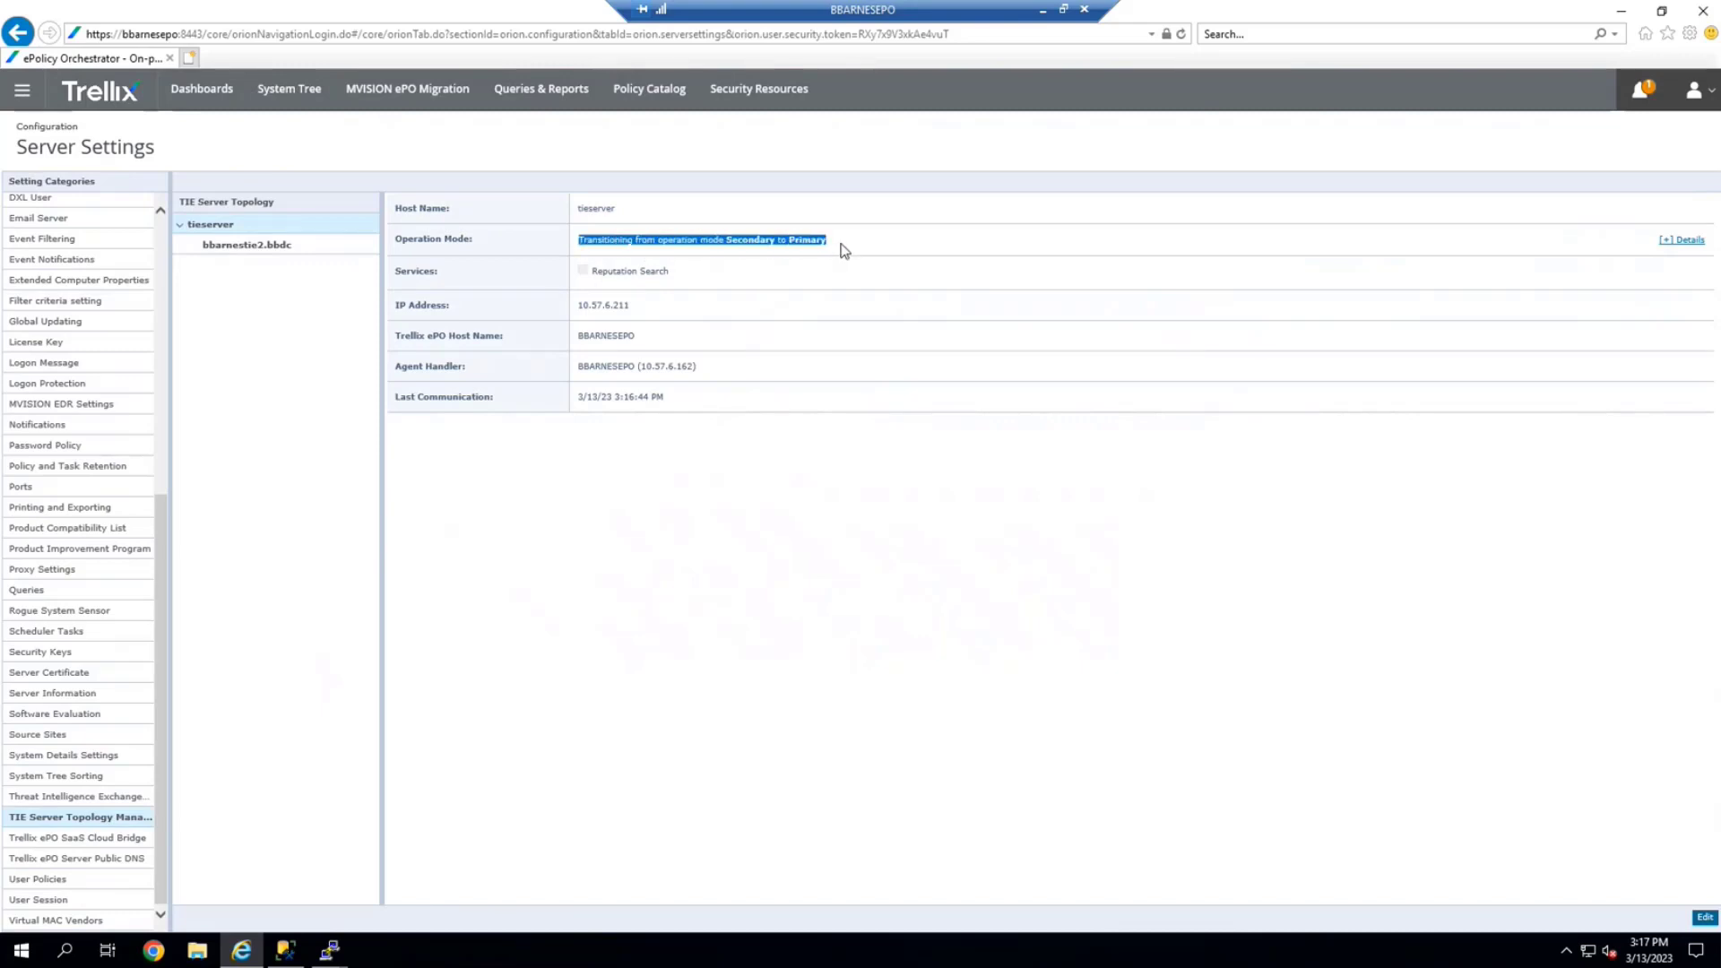
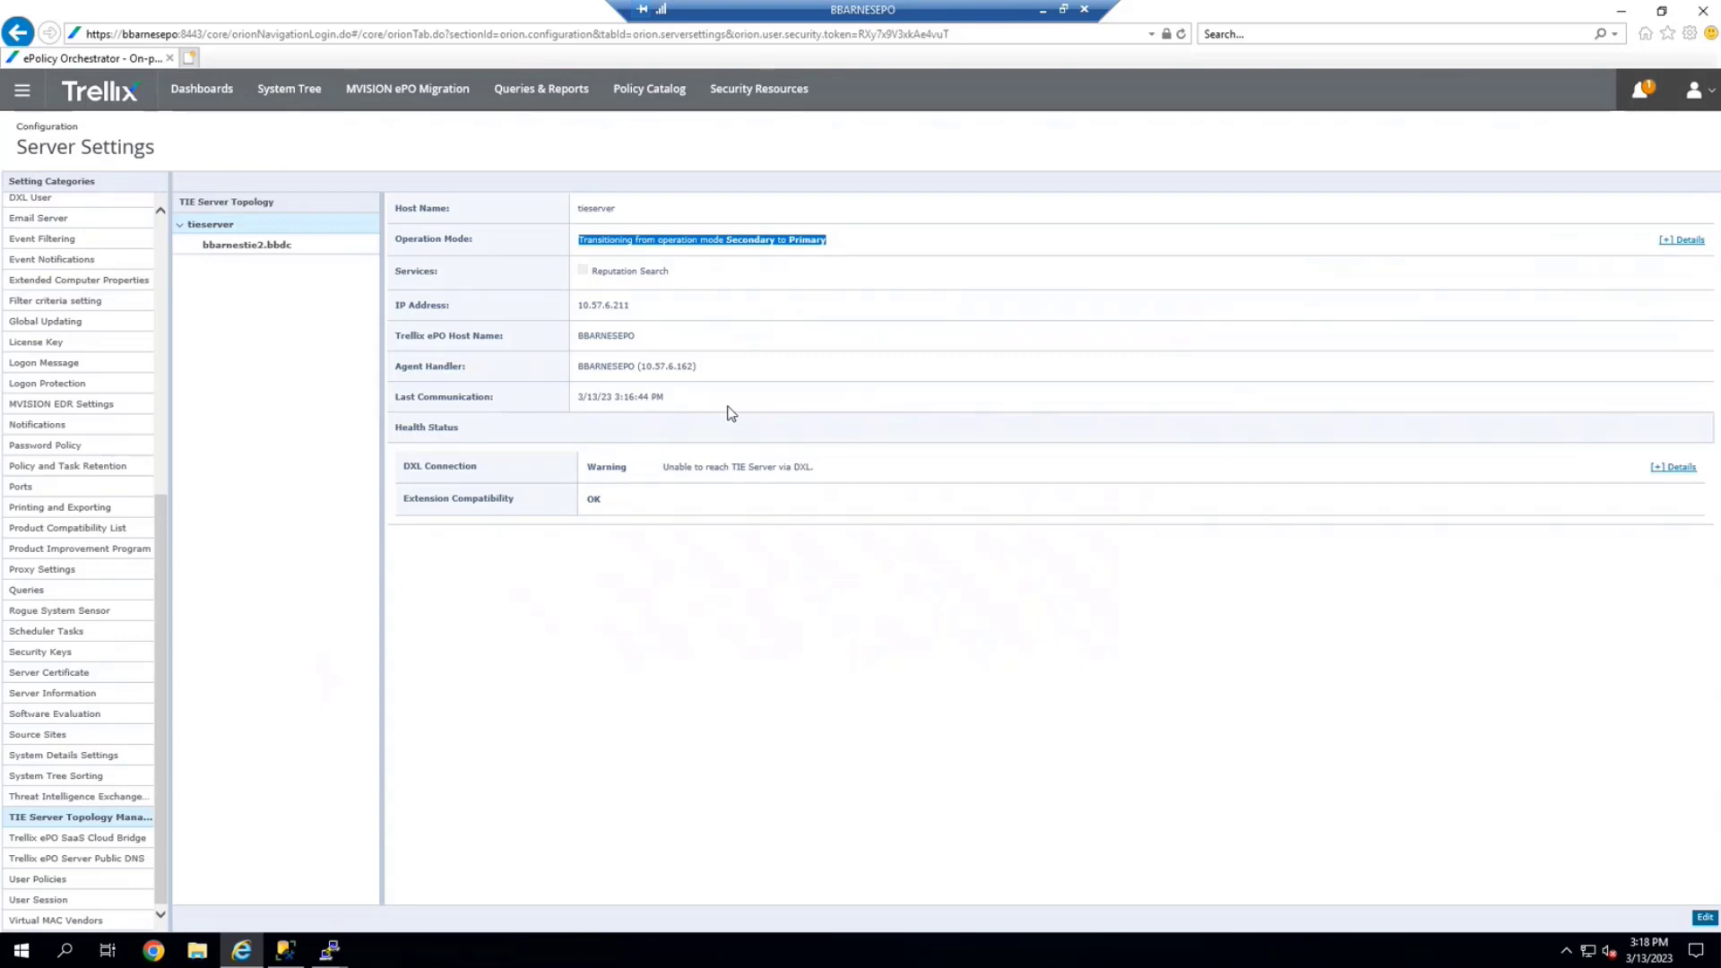
Reload tieserver's TIE Server Topology details until all seven Health Status checks show OK
left_click(101, 797)
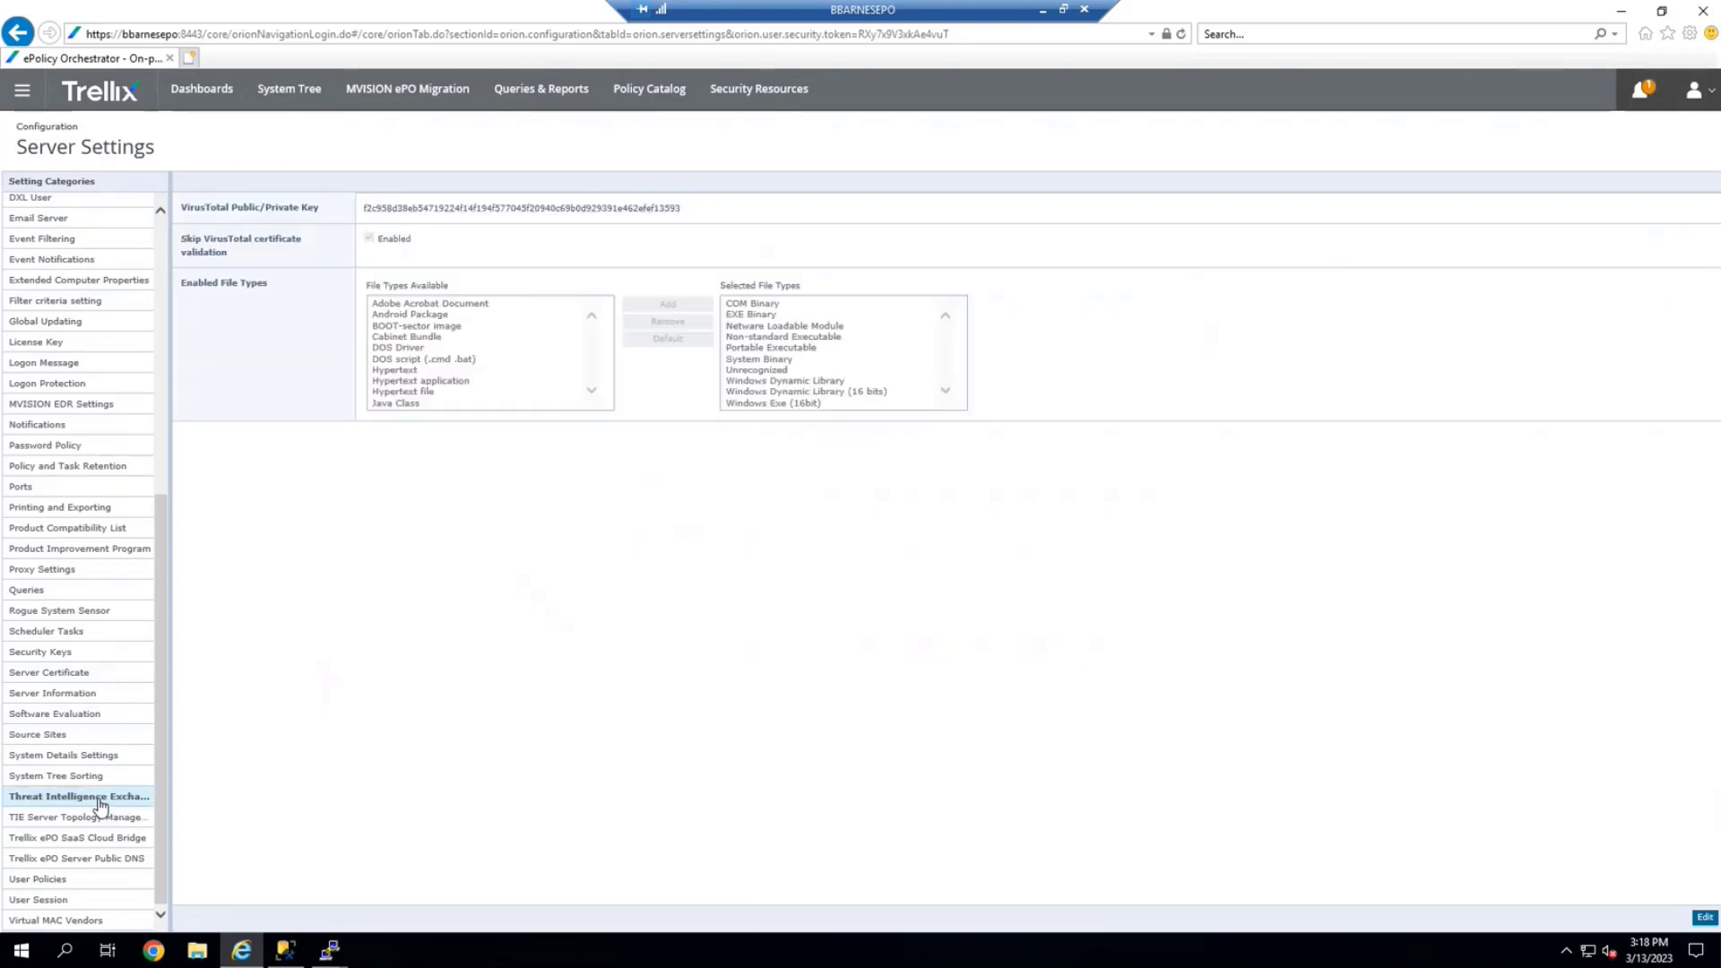
left_click(108, 819)
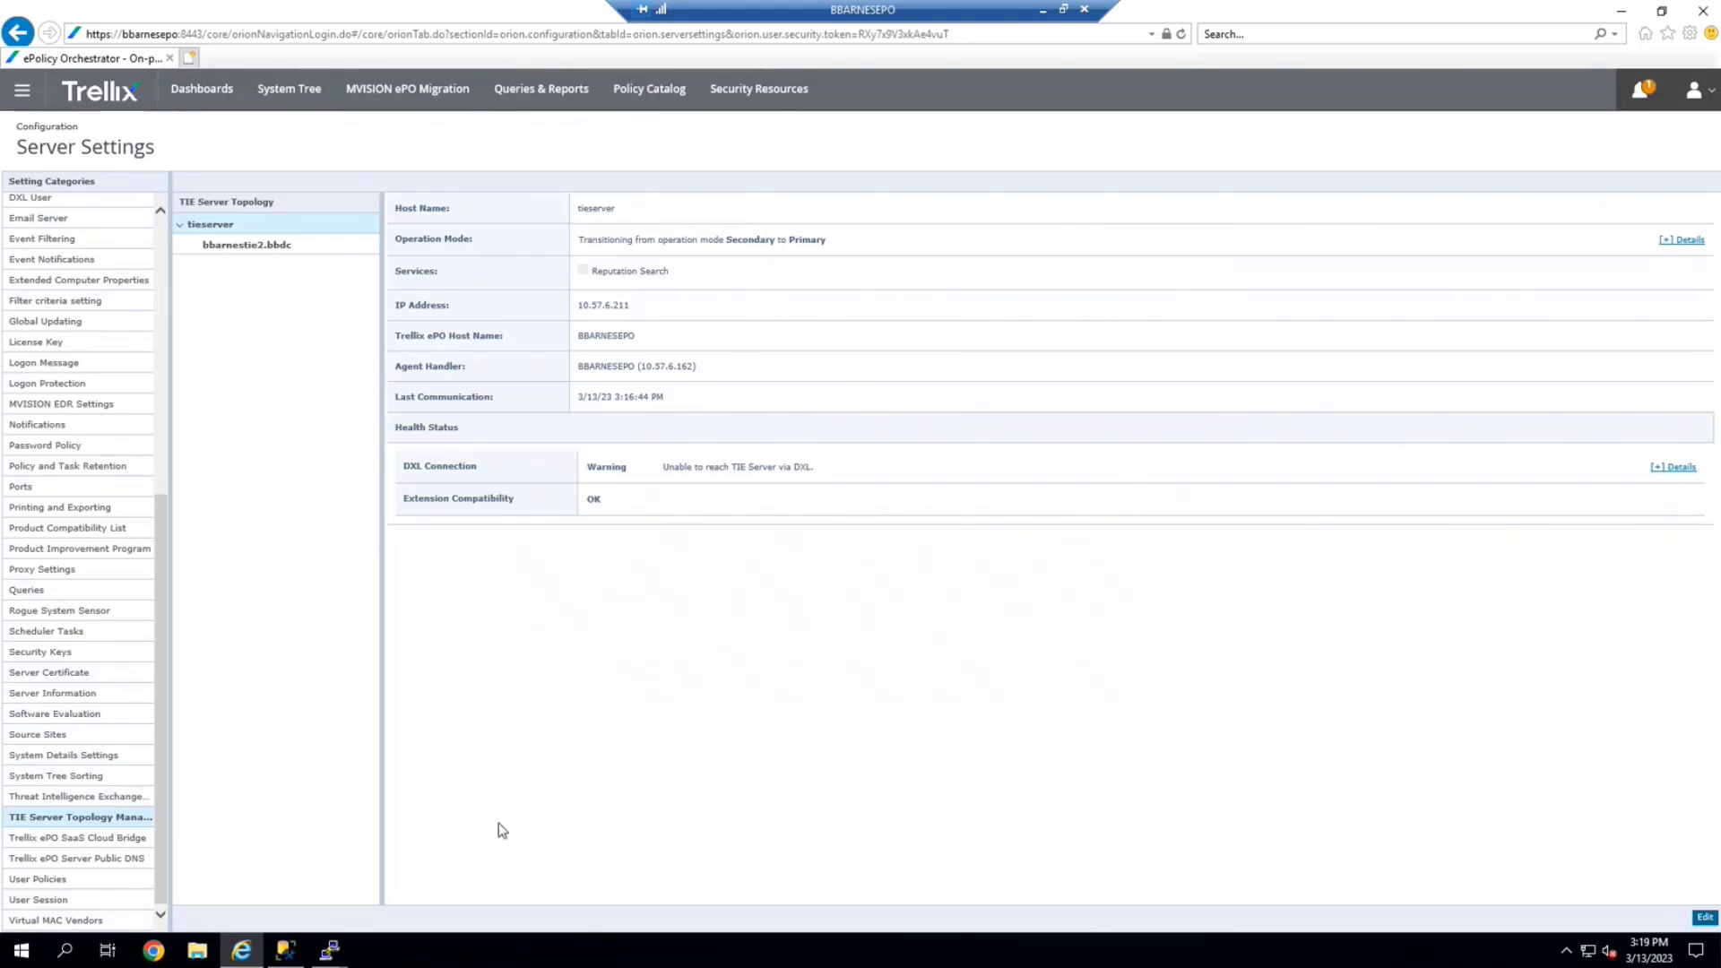
left_click(63, 800)
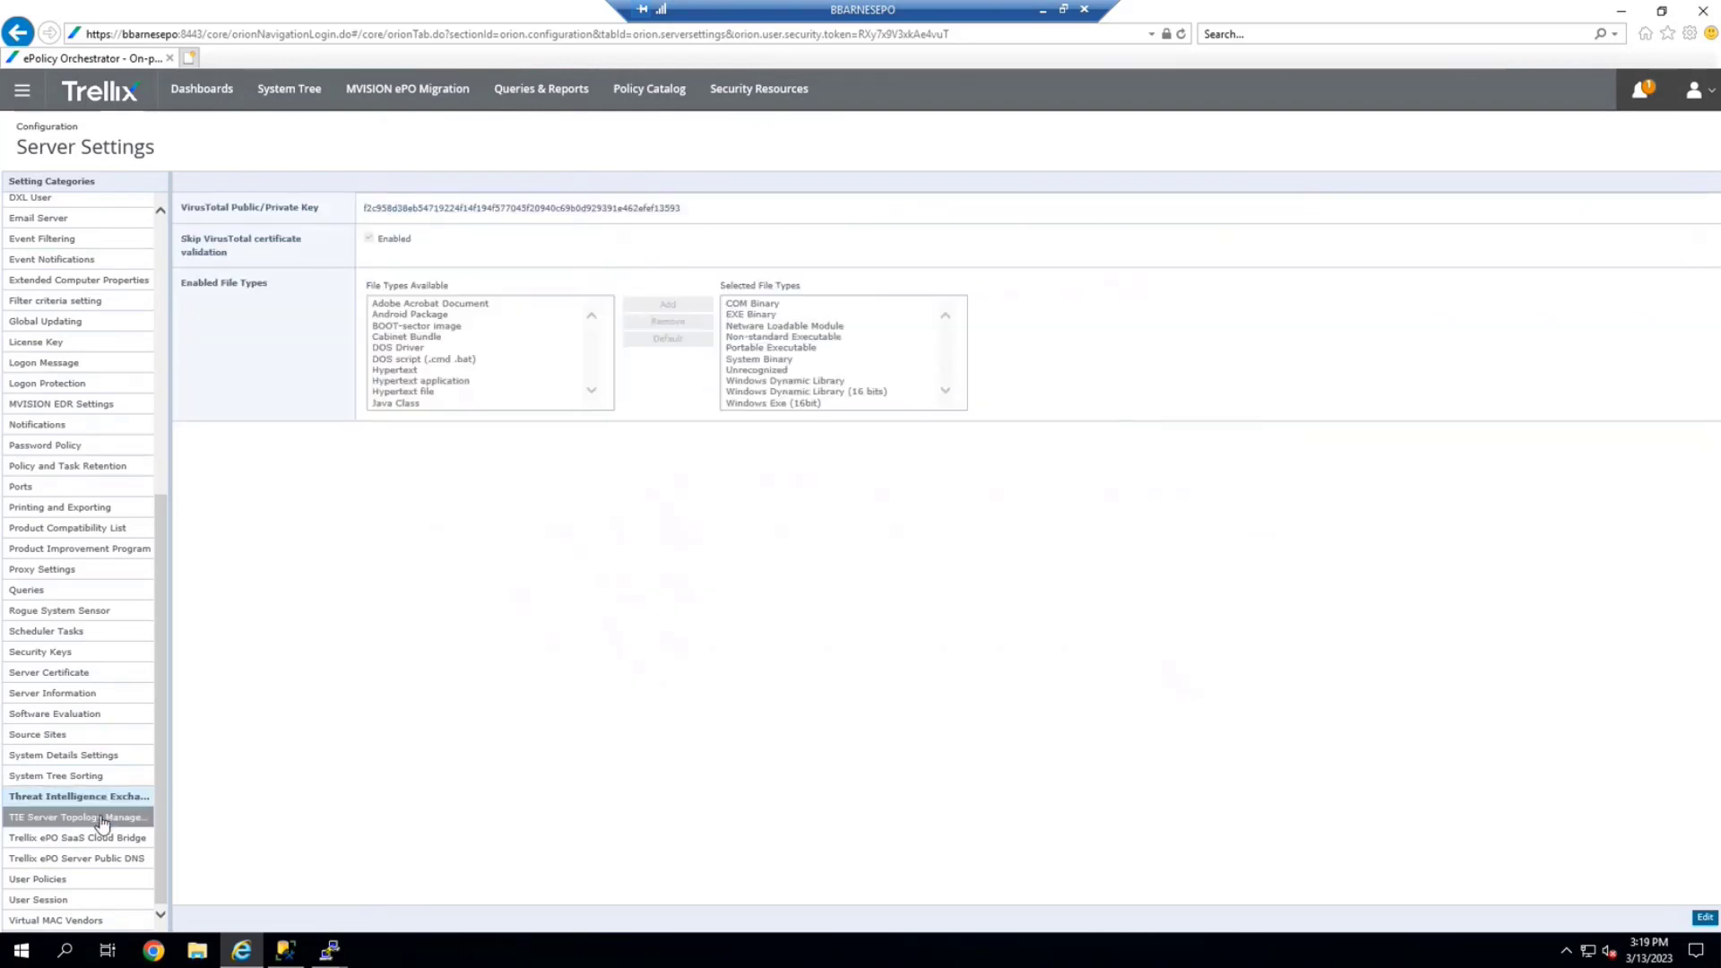
left_click(102, 819)
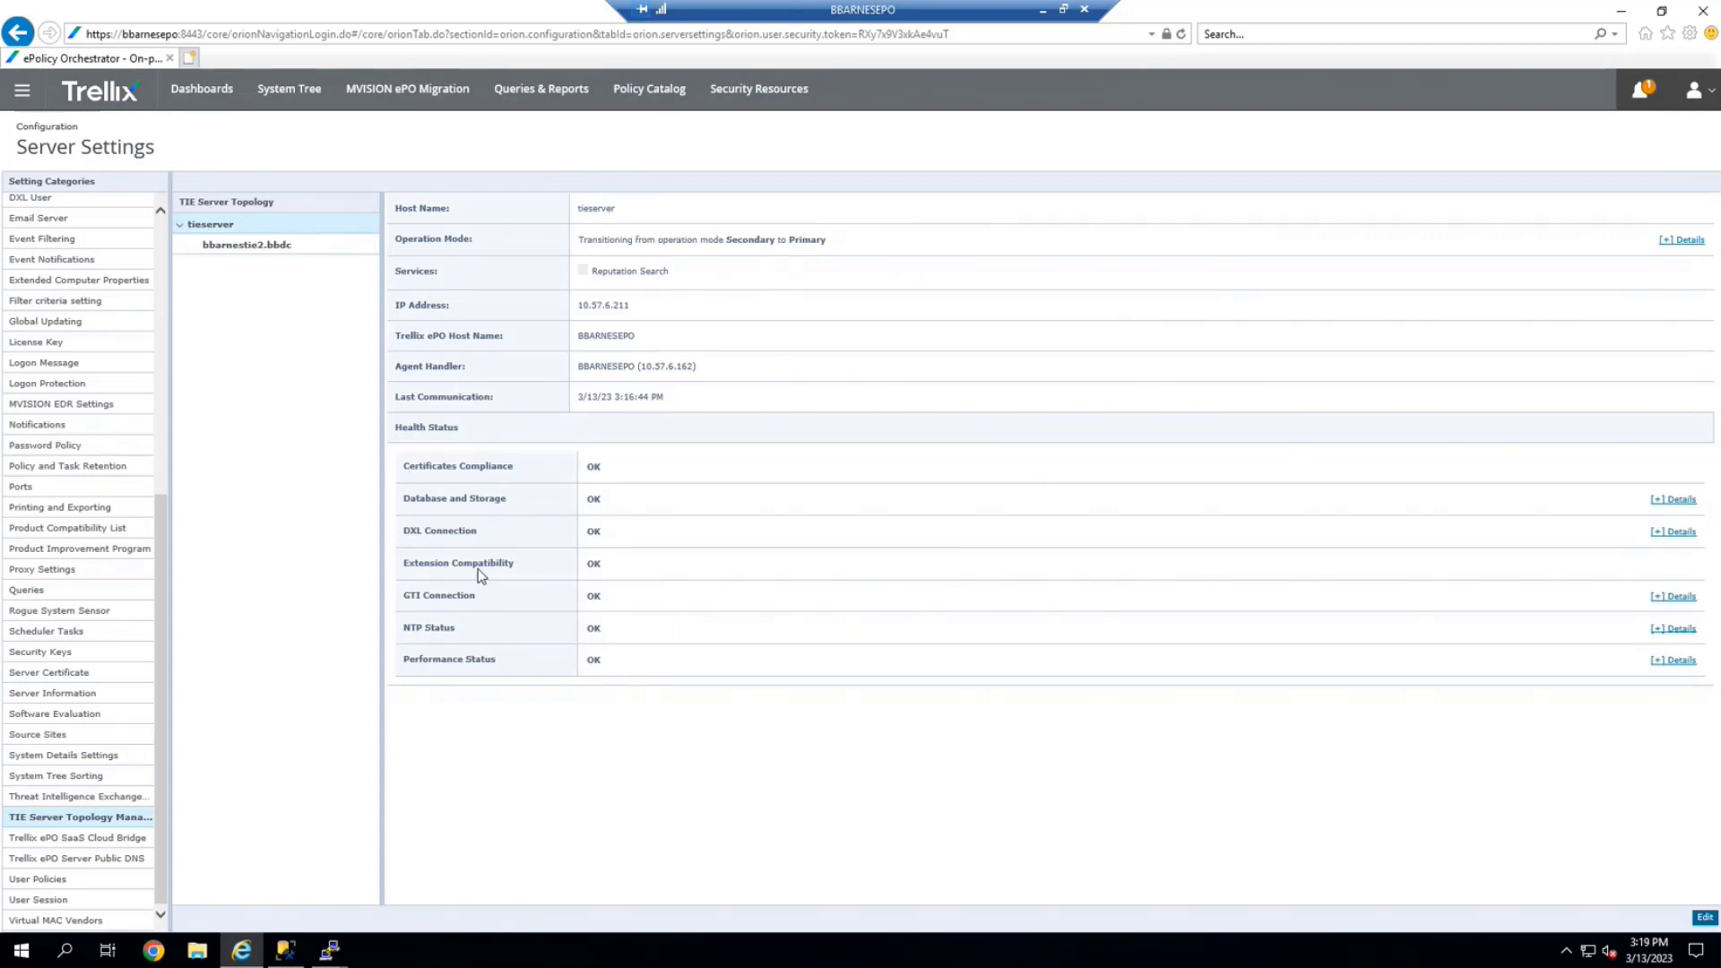
Highlight the OK health status results and the Secondary-to-Primary operation mode
left_click_drag(404, 459, 402, 455)
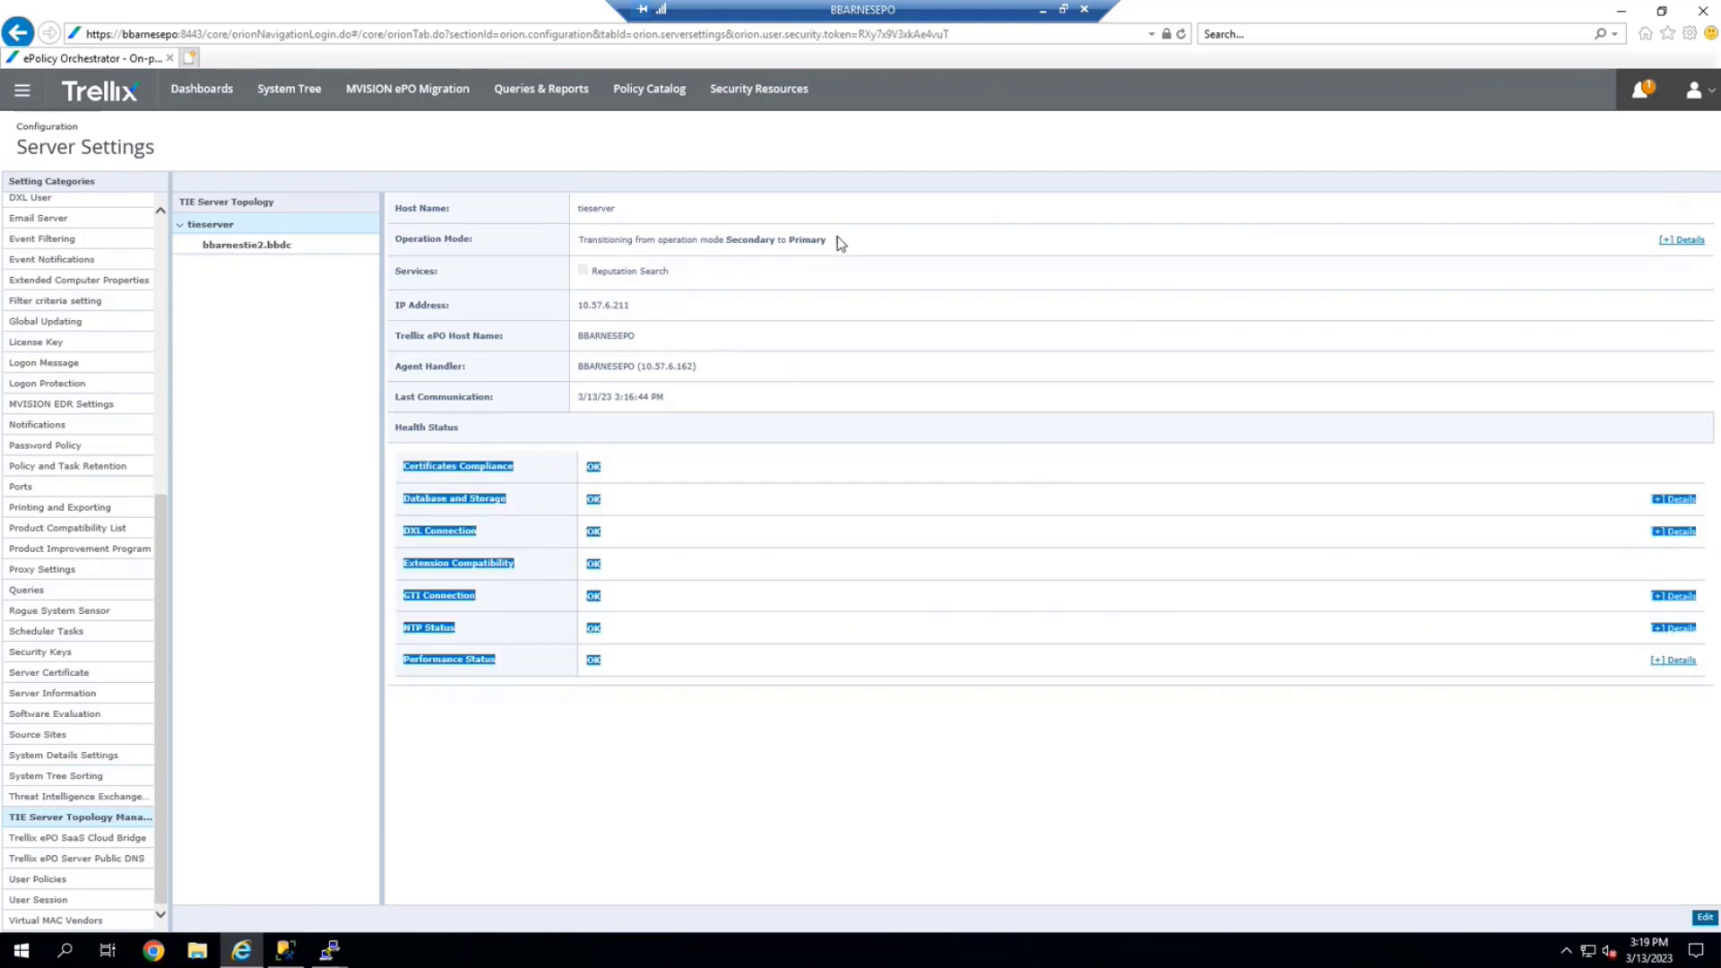
left_click(590, 237)
left_click_drag(826, 241, 576, 248)
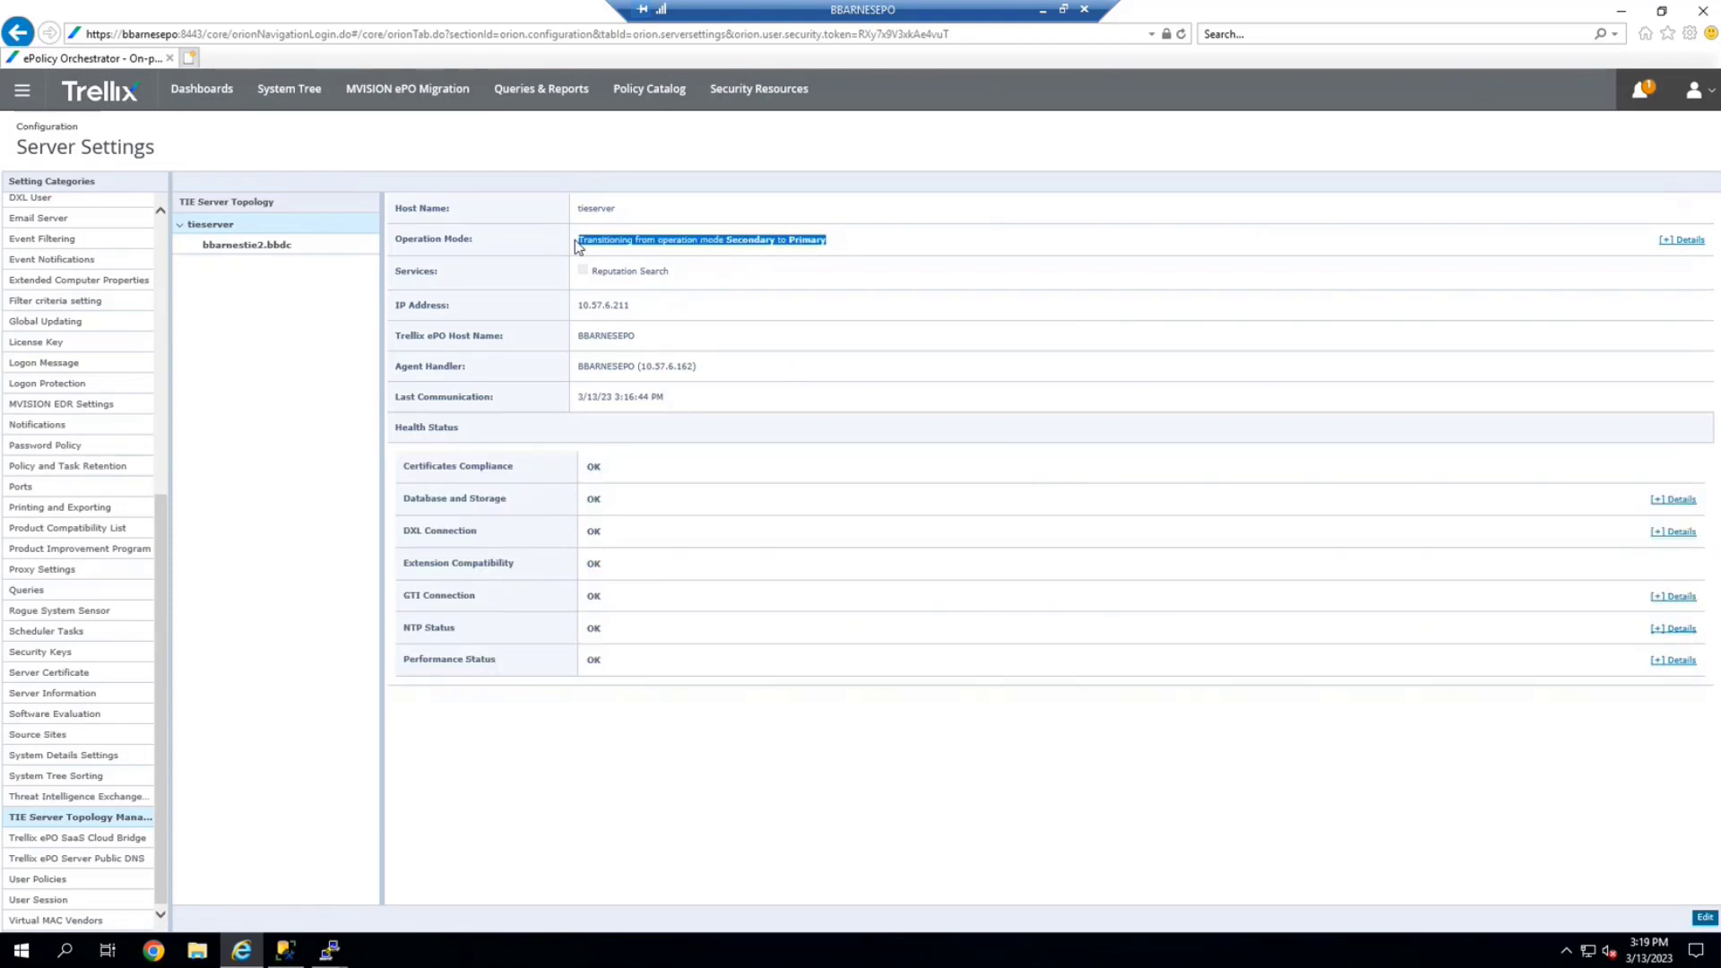
In the tieserver PuTTY session, stop the log tail and run cmdagent -c for a policy refresh
left_click(337, 952)
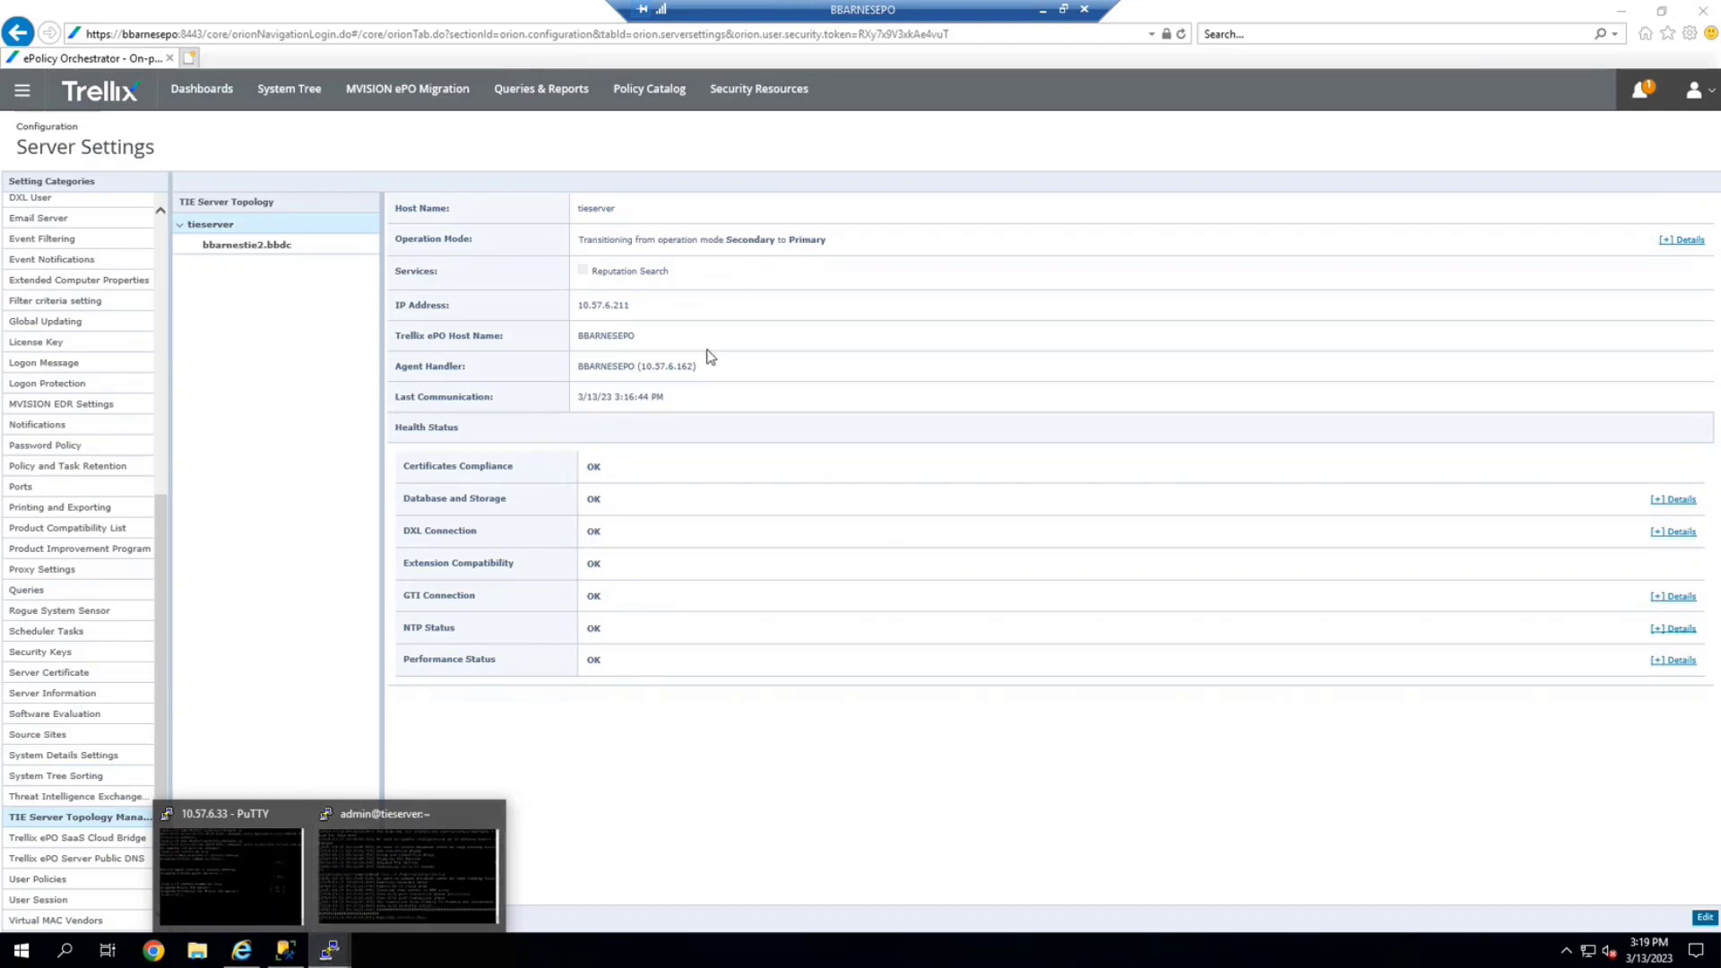
left_click(362, 863)
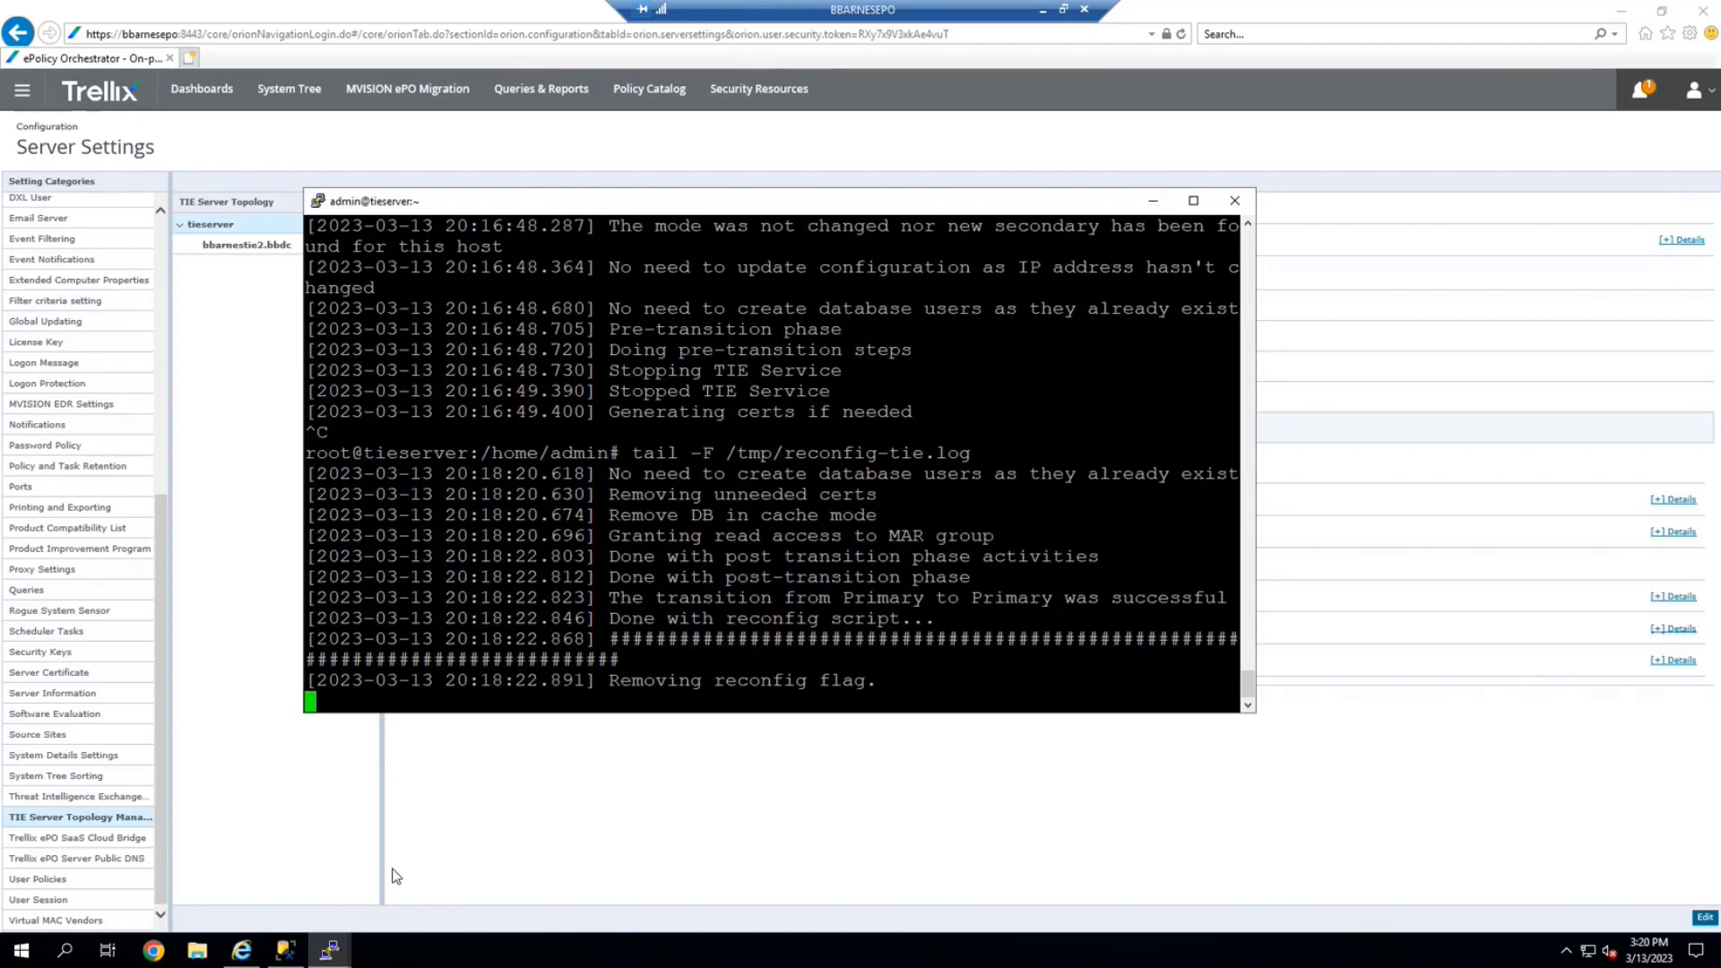
key("ctrl+c")
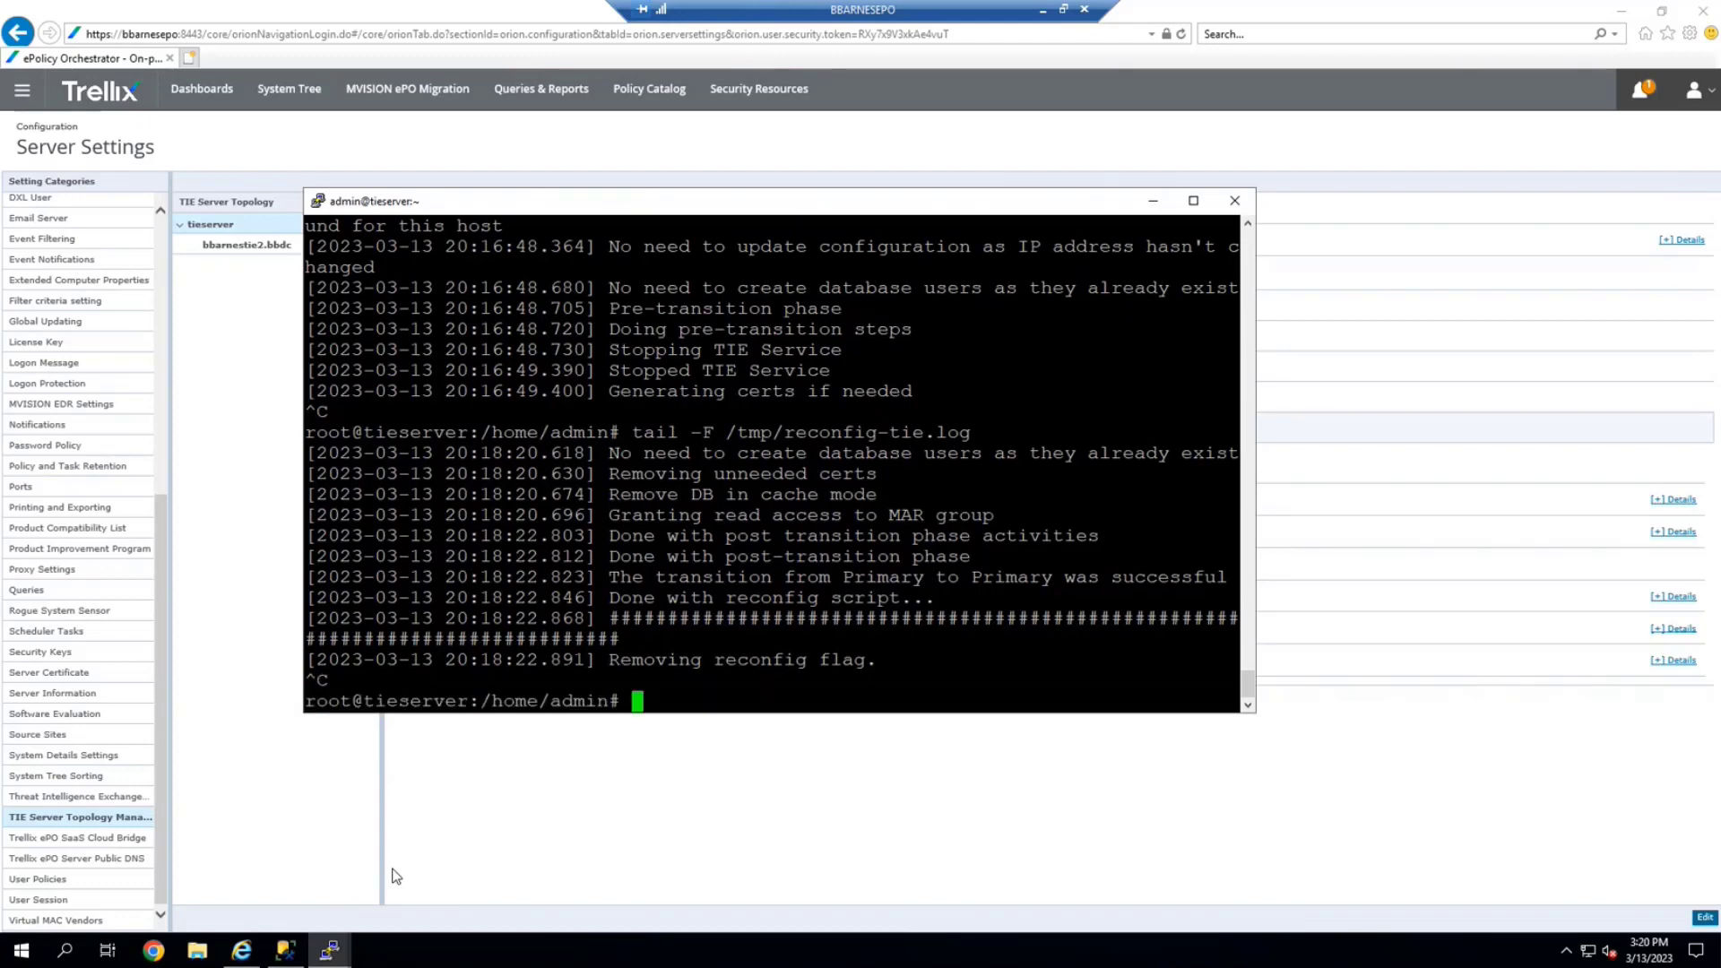
key("Up")
key("Down")
key("Up")
key("Up")
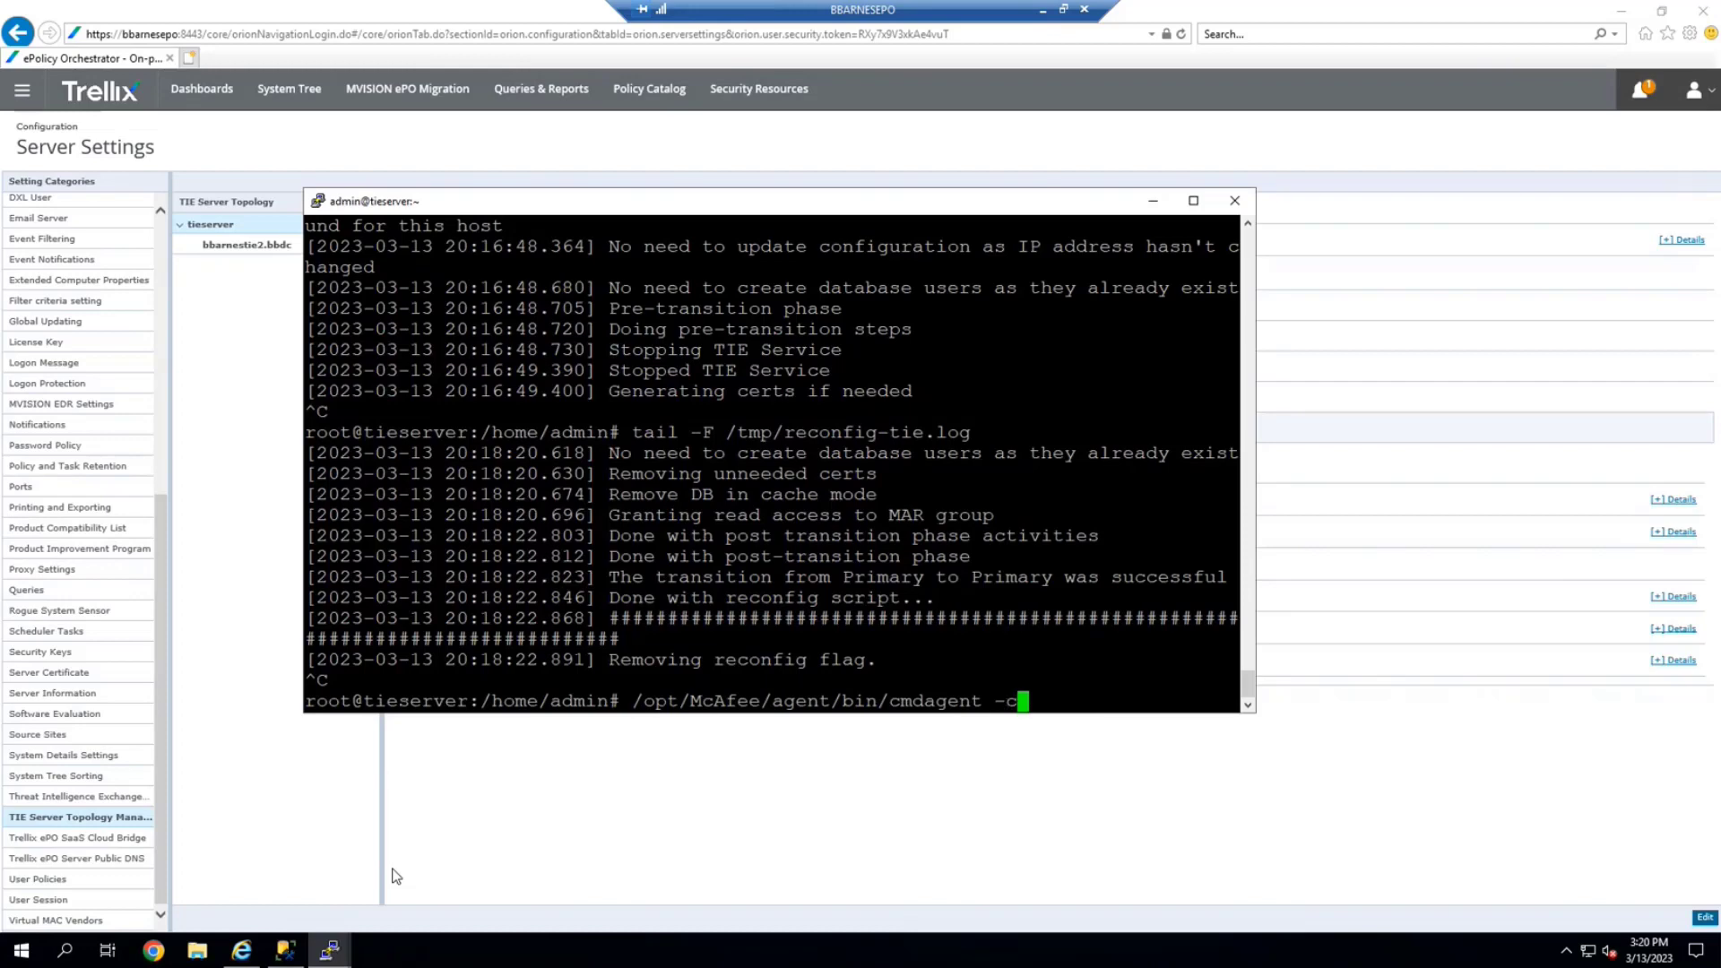
key("Return")
Run cmdagent -p to collect and send properties, then return to the ePO browser page
key("Up")
key("Up")
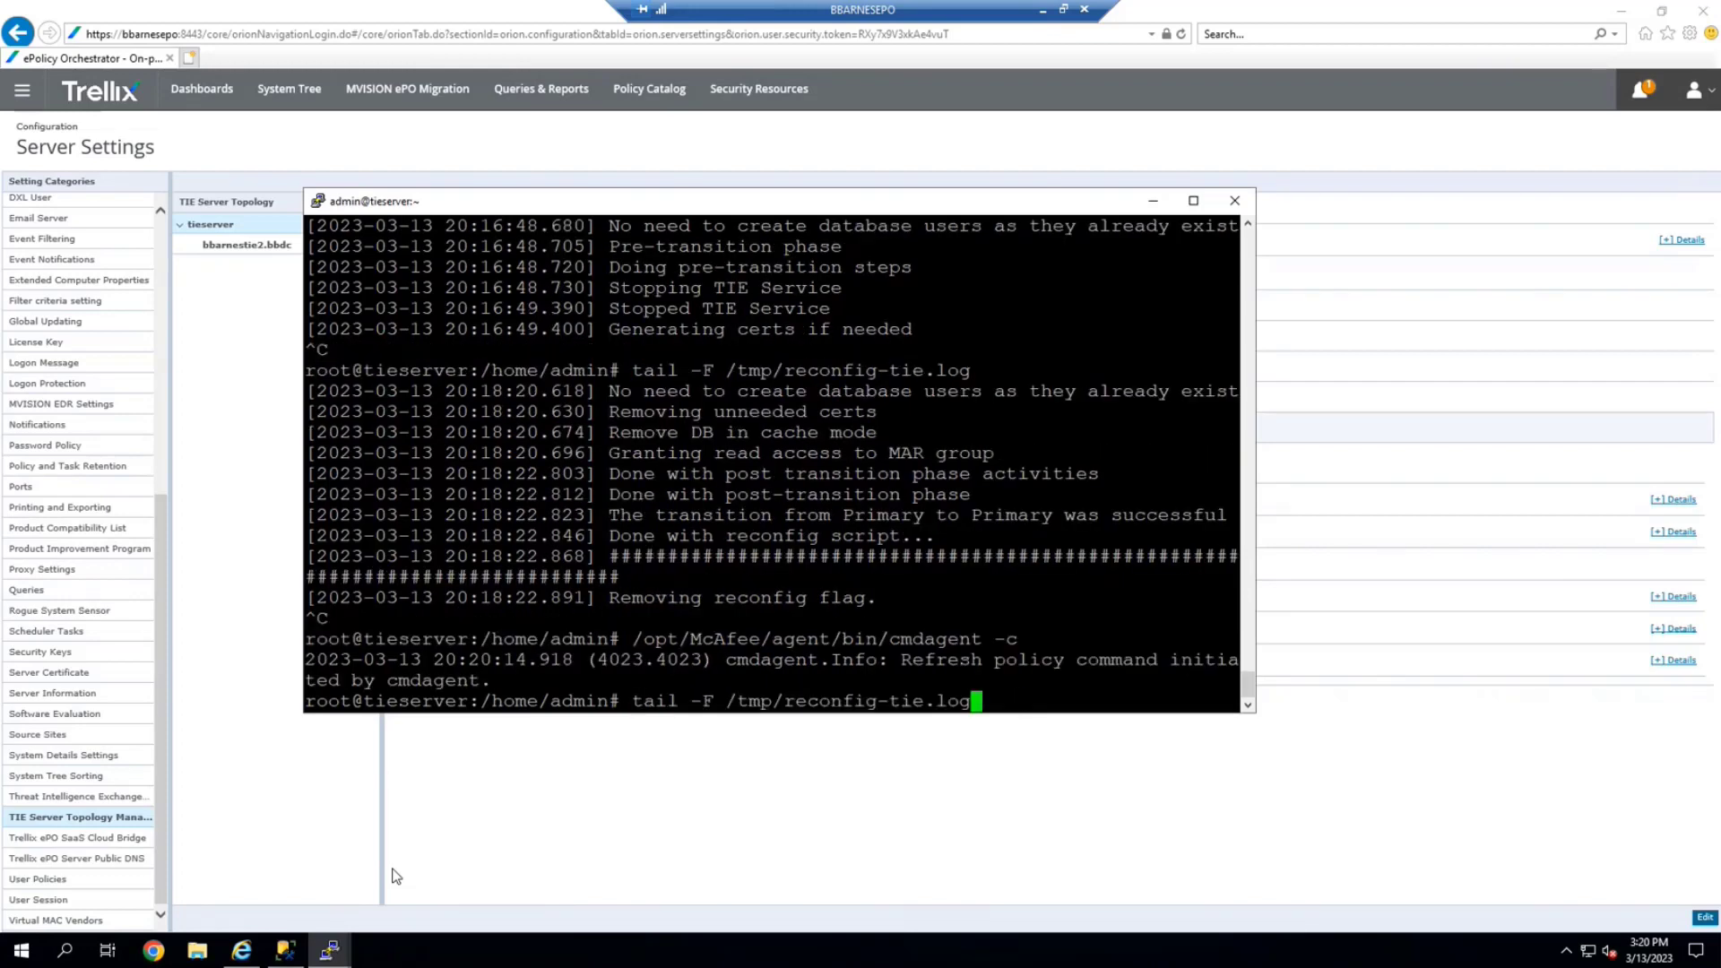
key("Down")
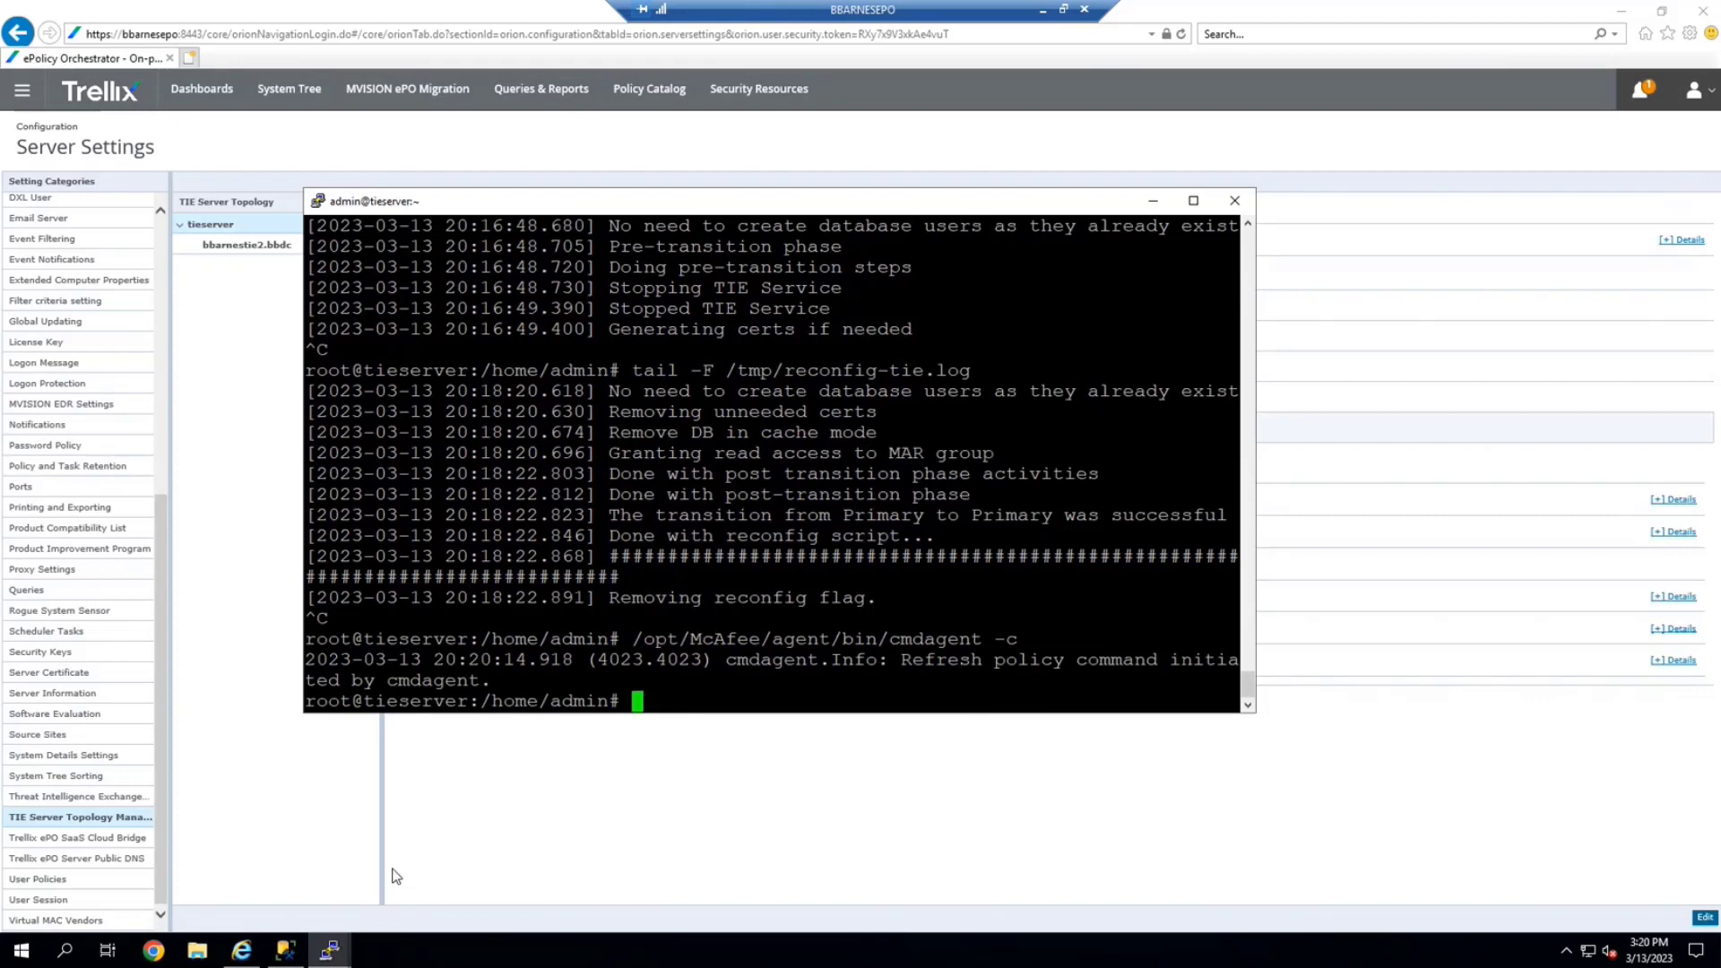
key("Up")
key("BackSpace")
type("e")
key("BackSpace")
type("cAfee/agent/bin/cmdagent -c")
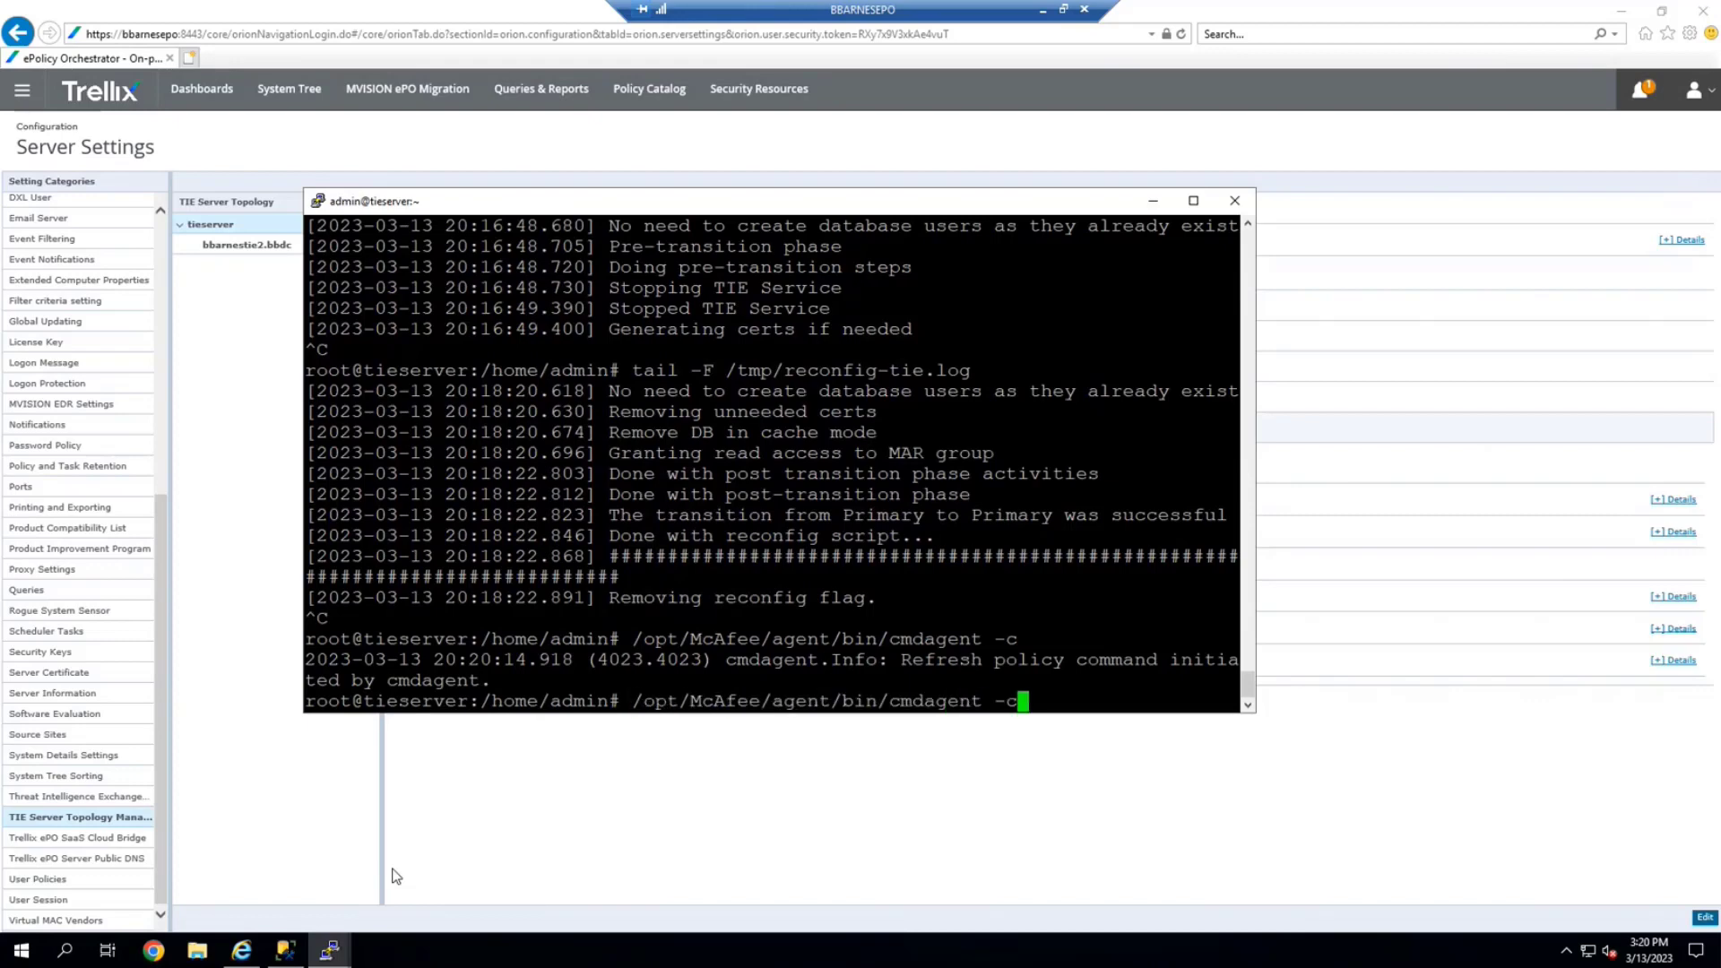
key("BackSpace")
type("p")
key("Return")
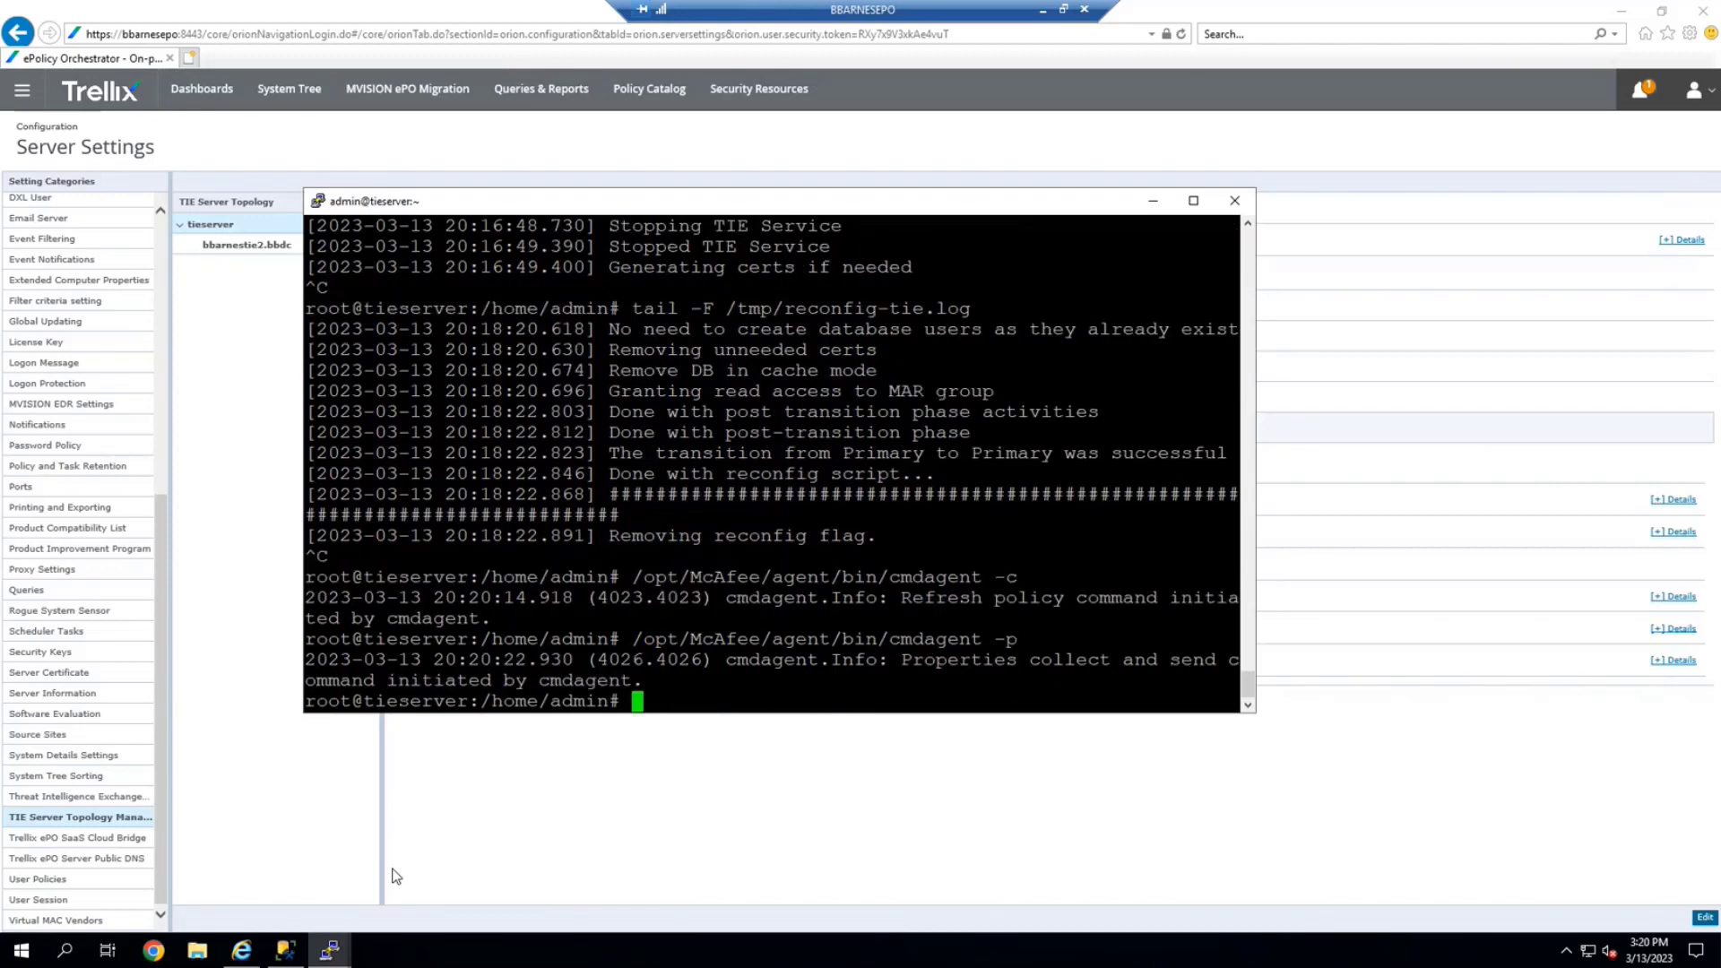
left_click(680, 836)
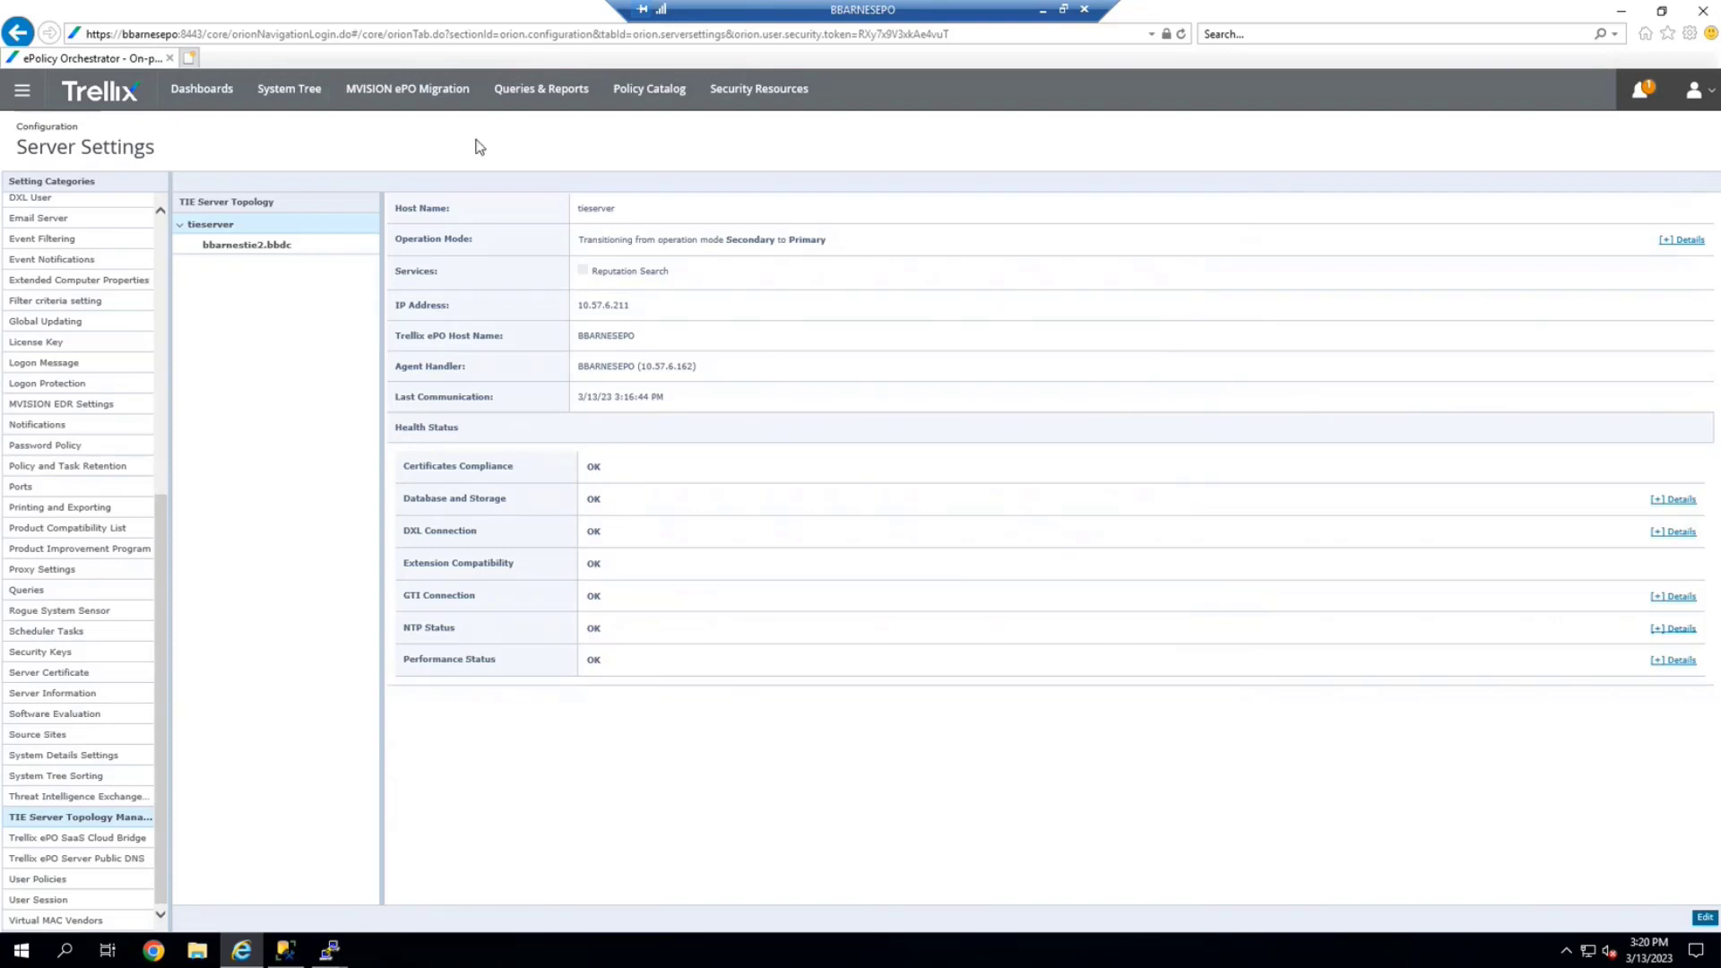
Check TIE Reputations and the TIE dashboards, then go to Configuration > Registered Servers
left_click(17, 94)
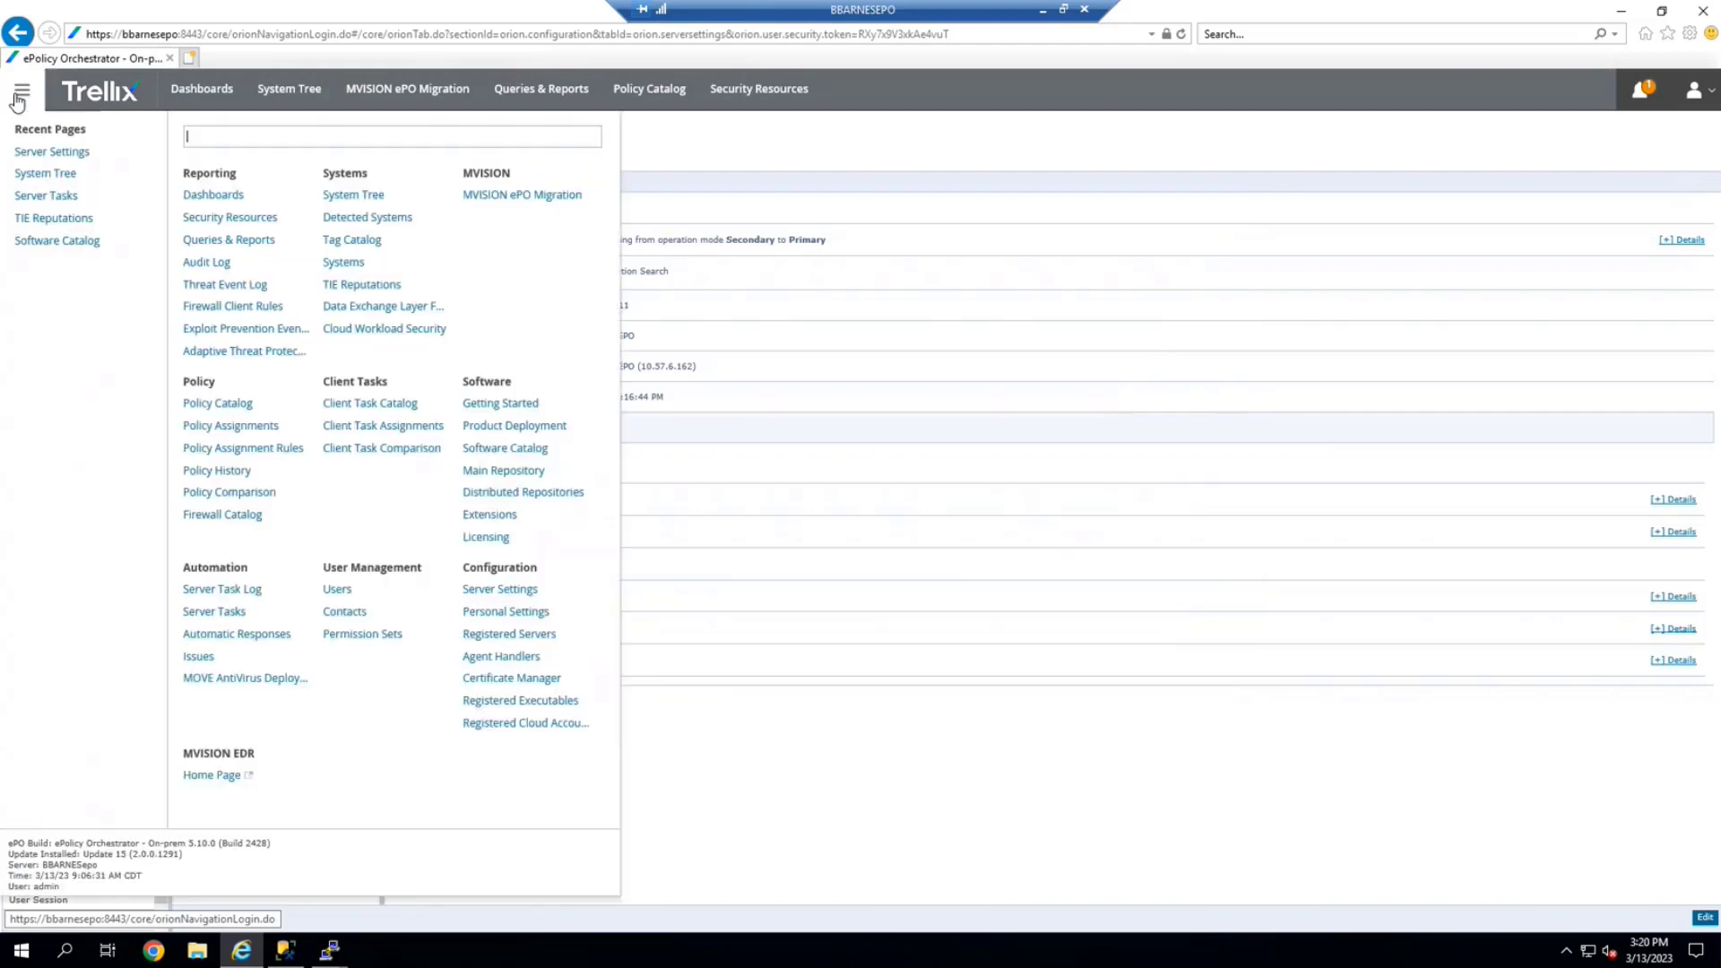
left_click(361, 286)
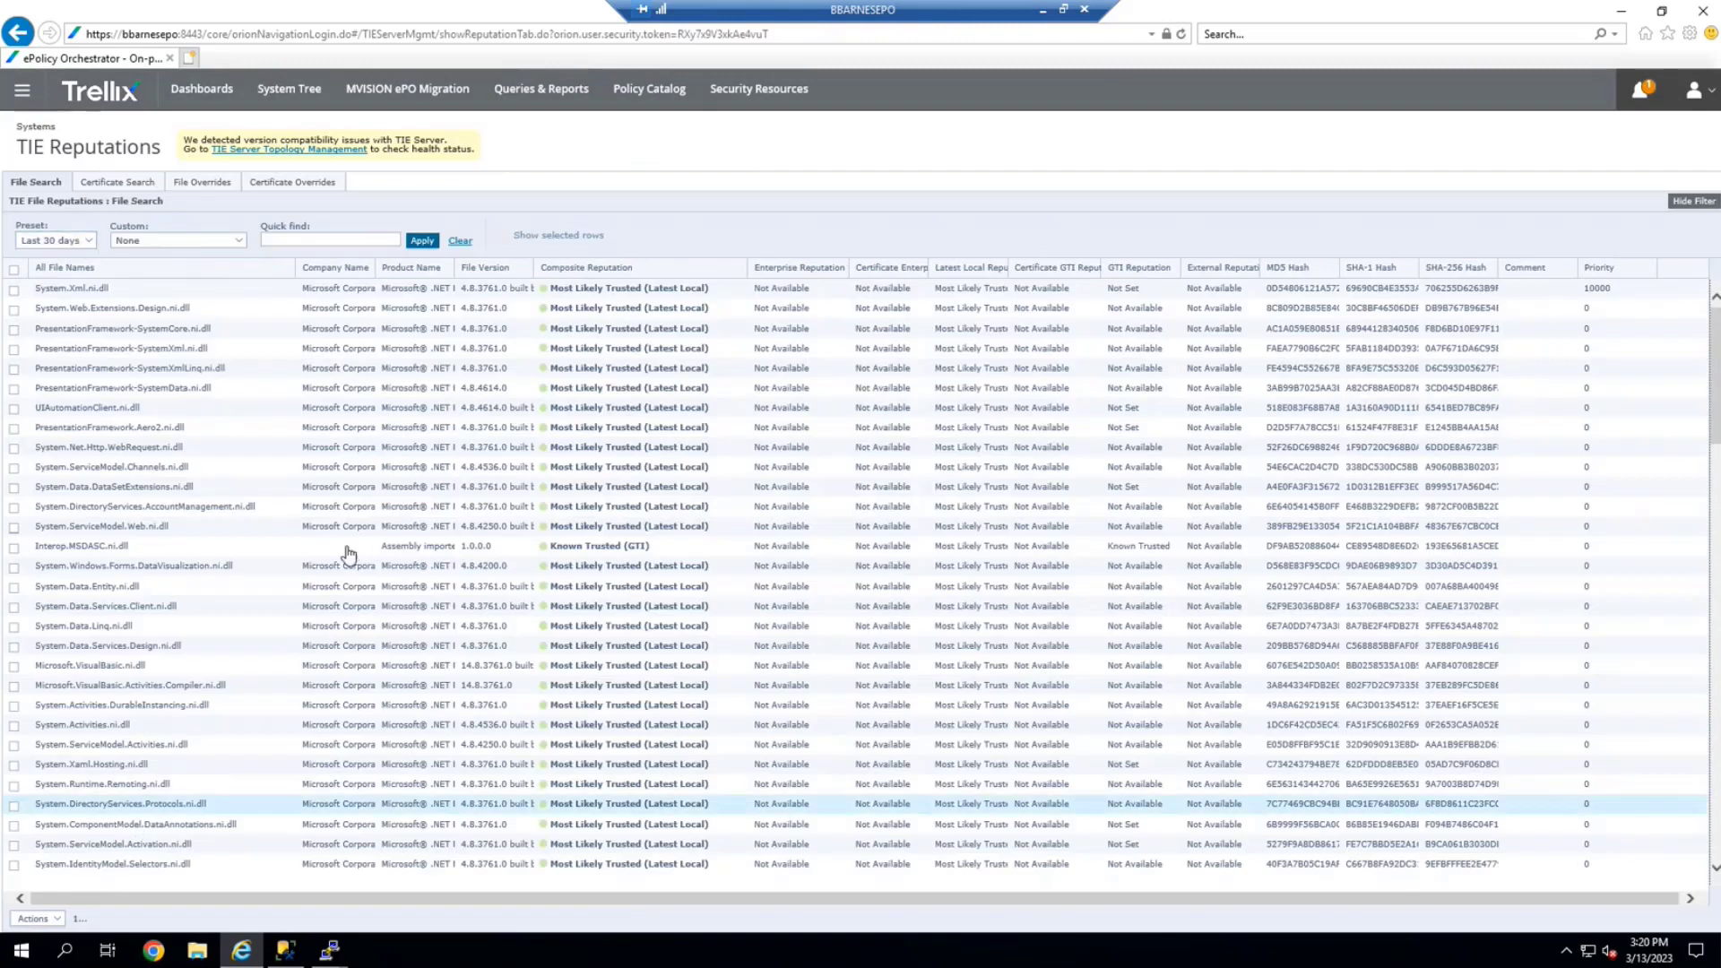
left_click(196, 93)
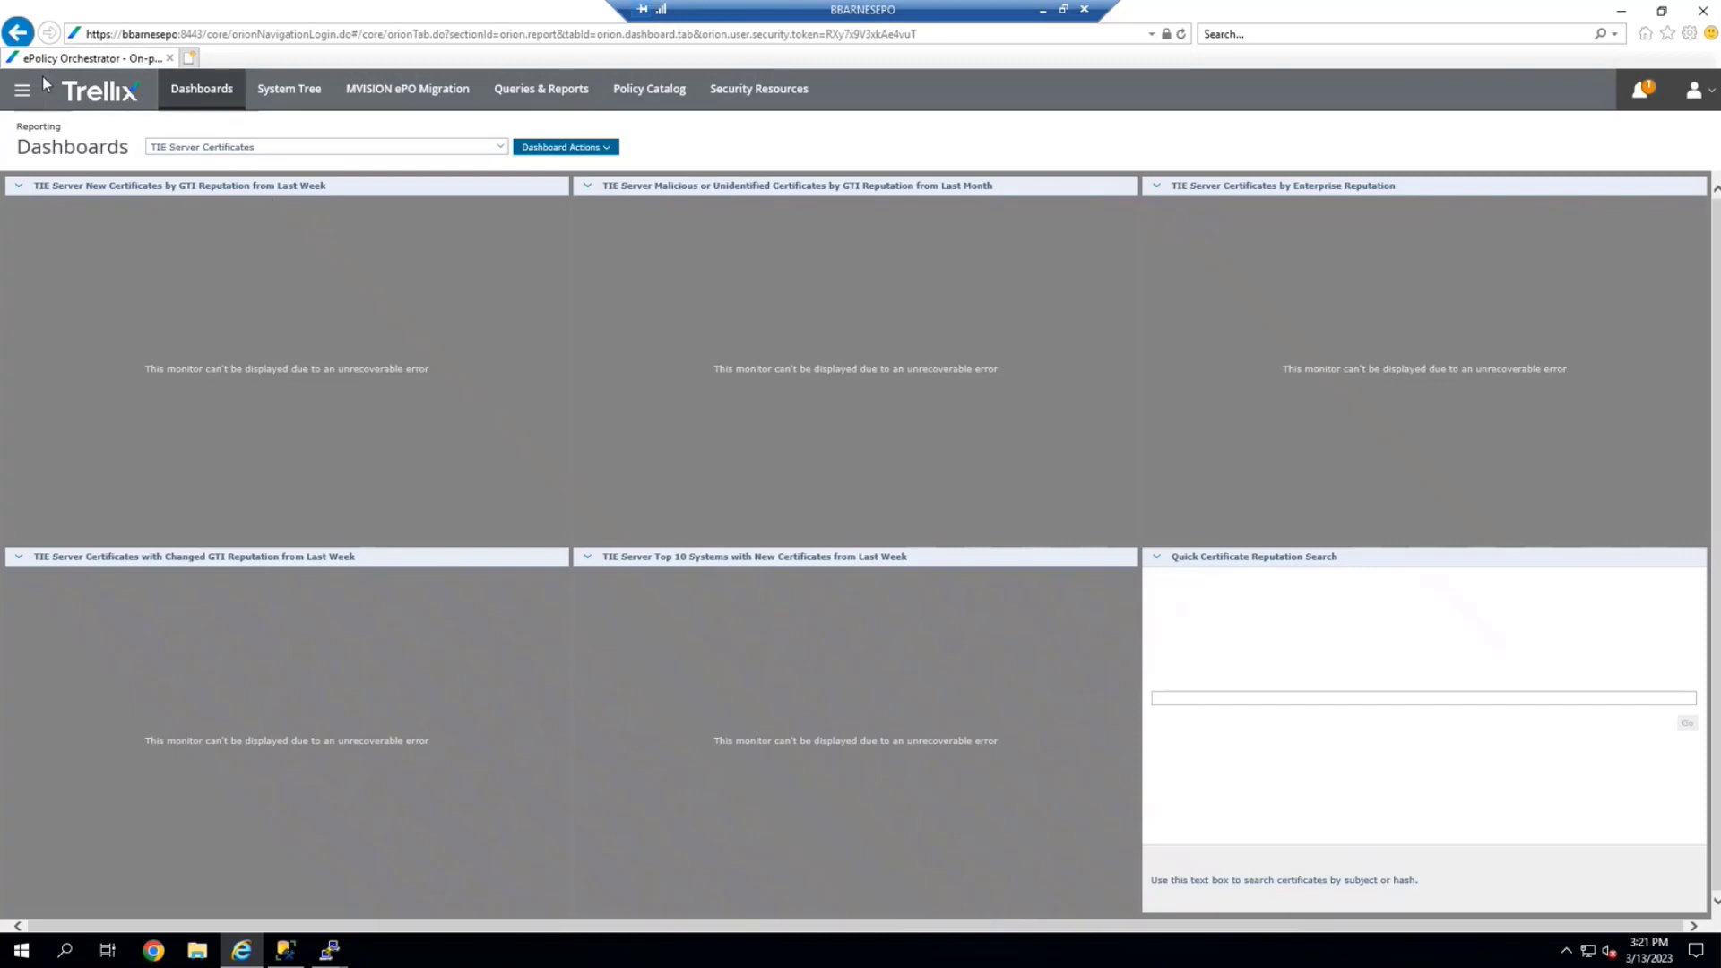
left_click(23, 91)
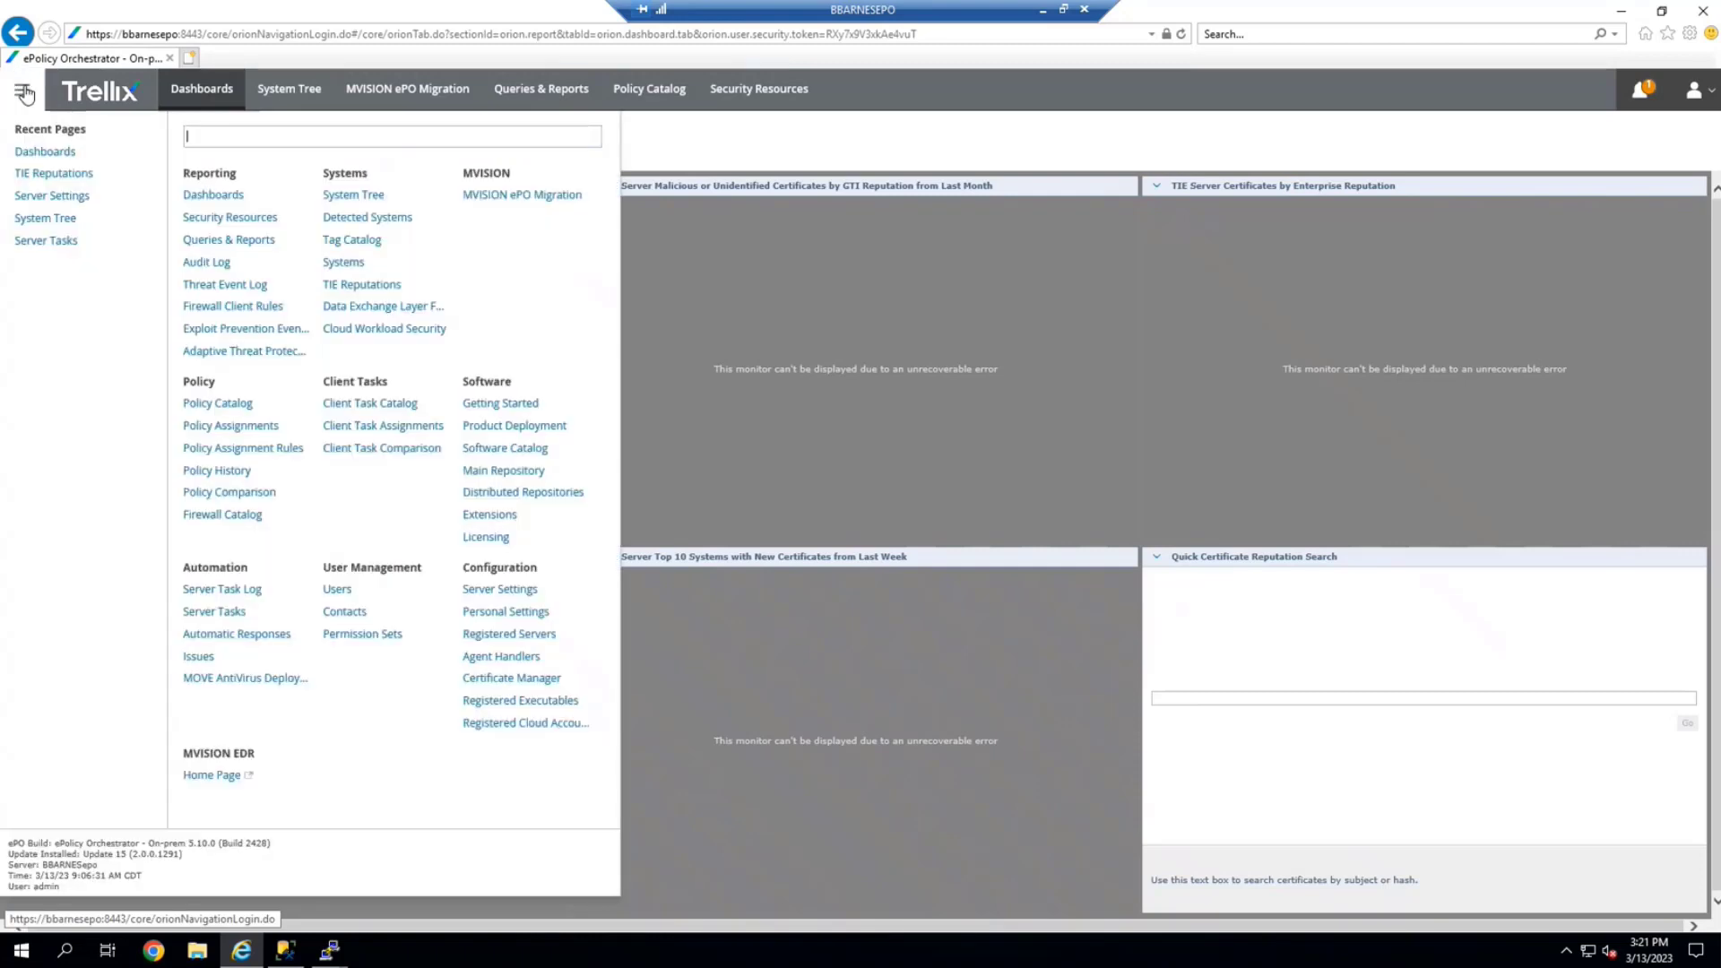
left_click(495, 635)
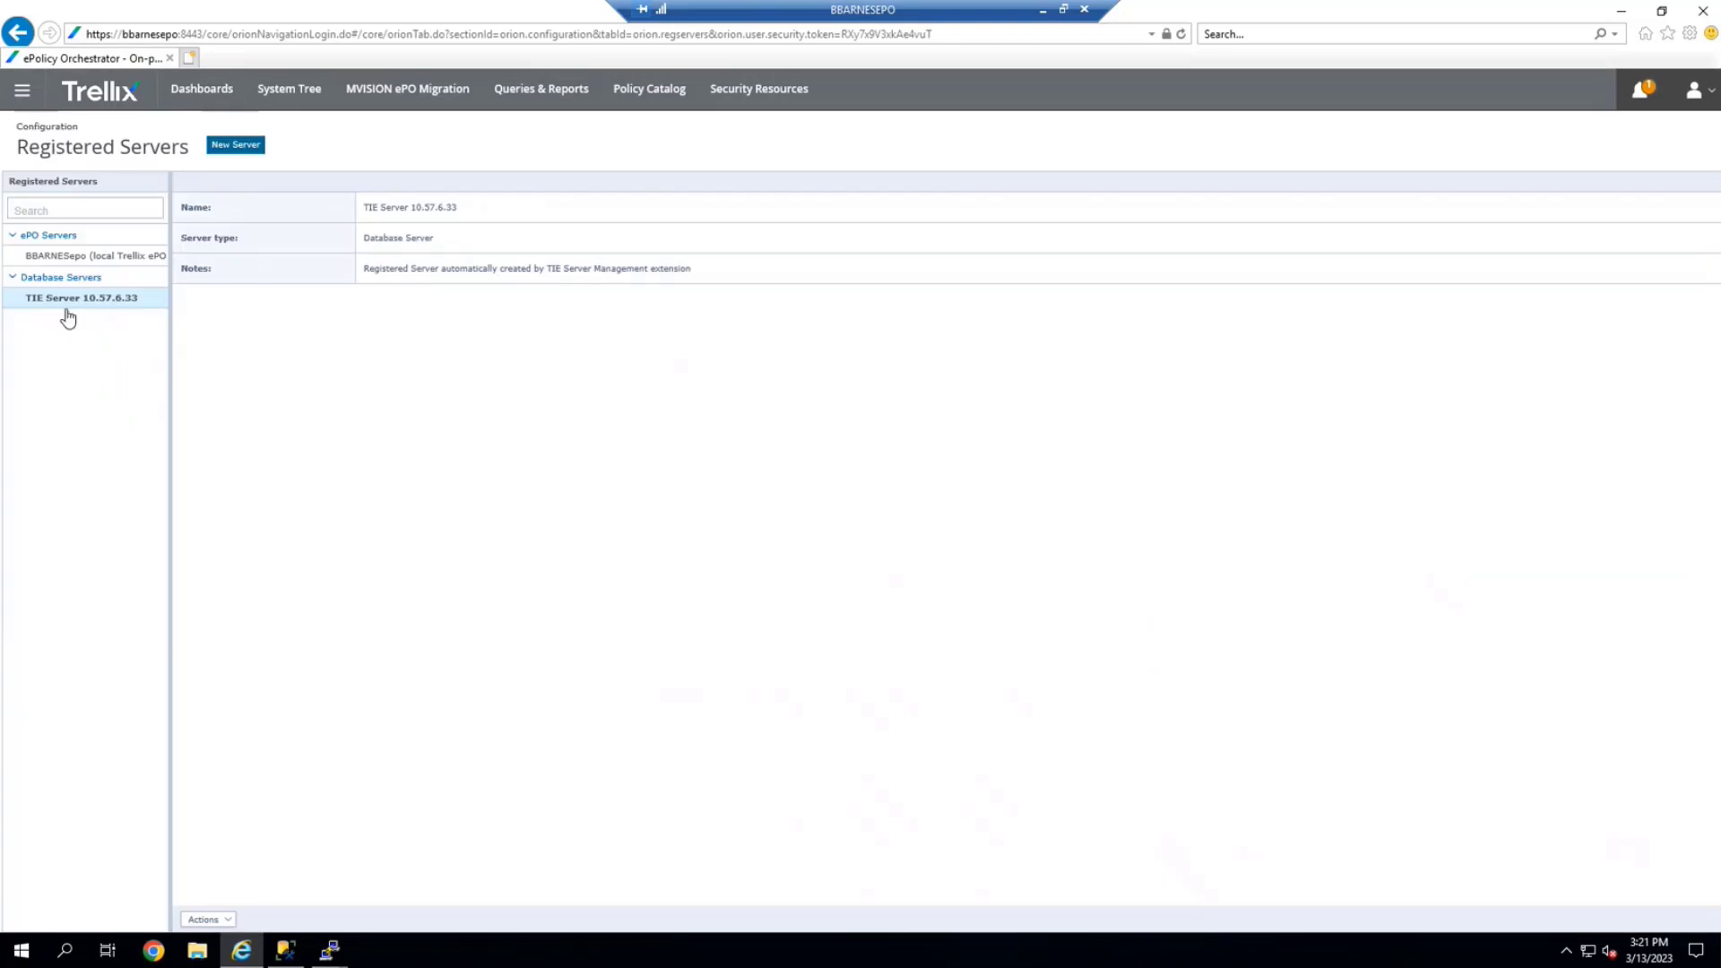
Edit the TIE database server entry, renaming it from TIE Server 10.57.6.33 to TIE Server 10.57.6.211
left_click(228, 920)
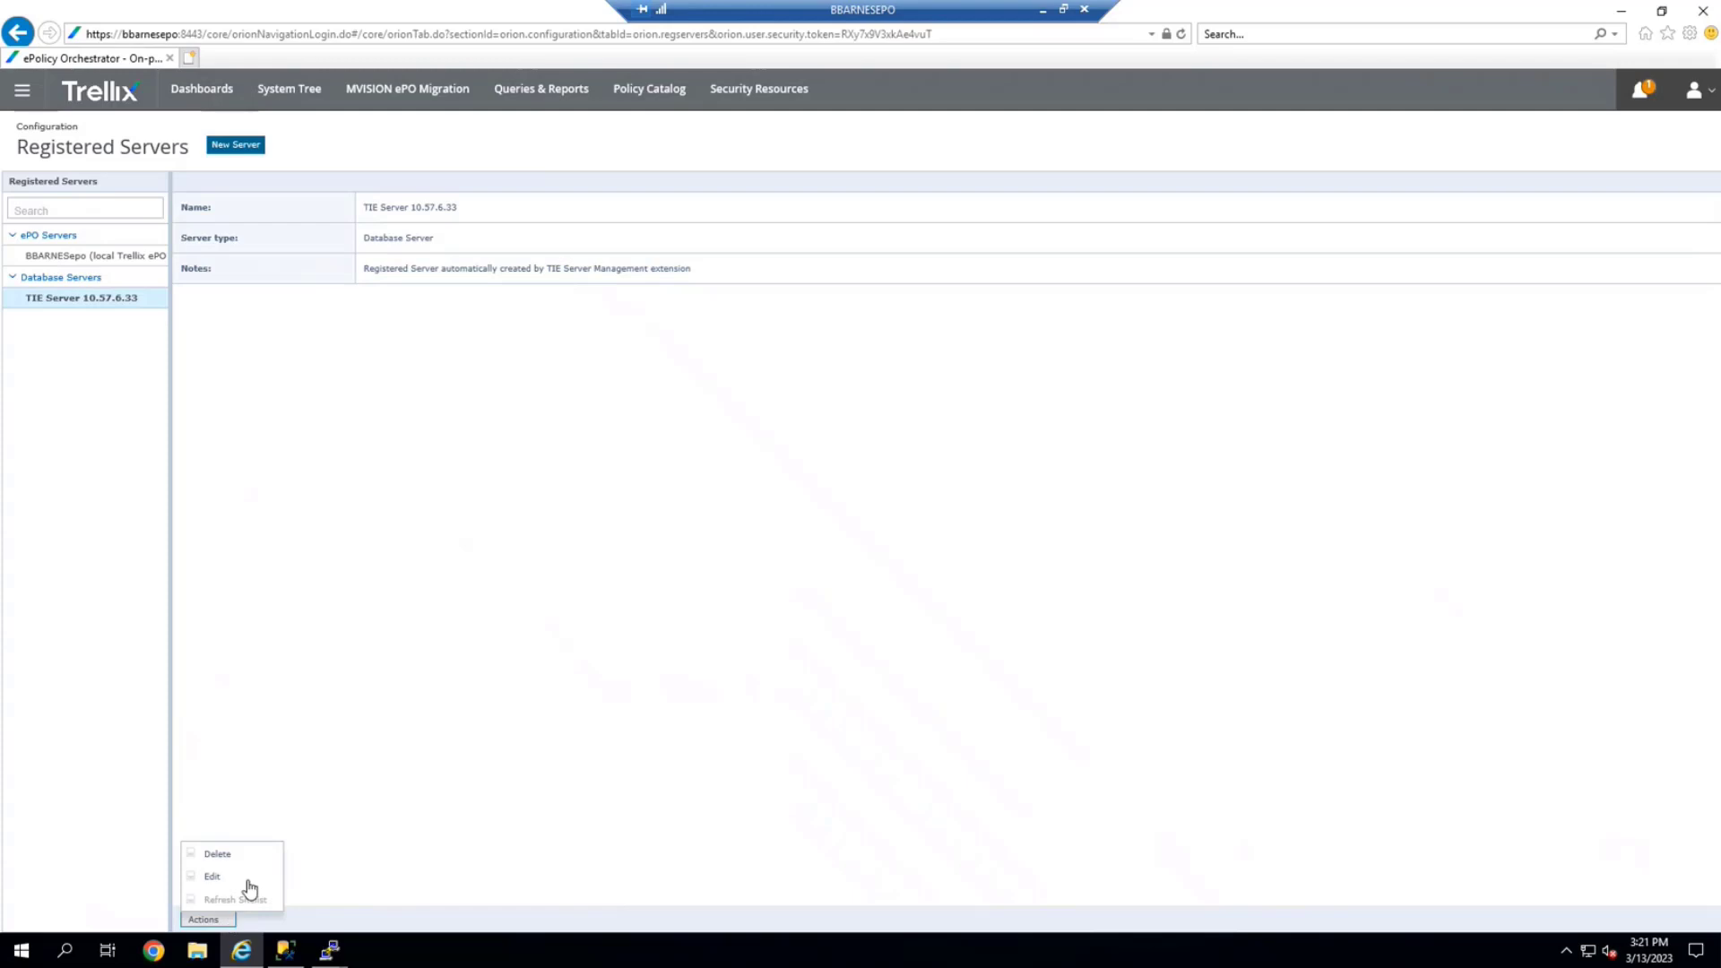
left_click(250, 879)
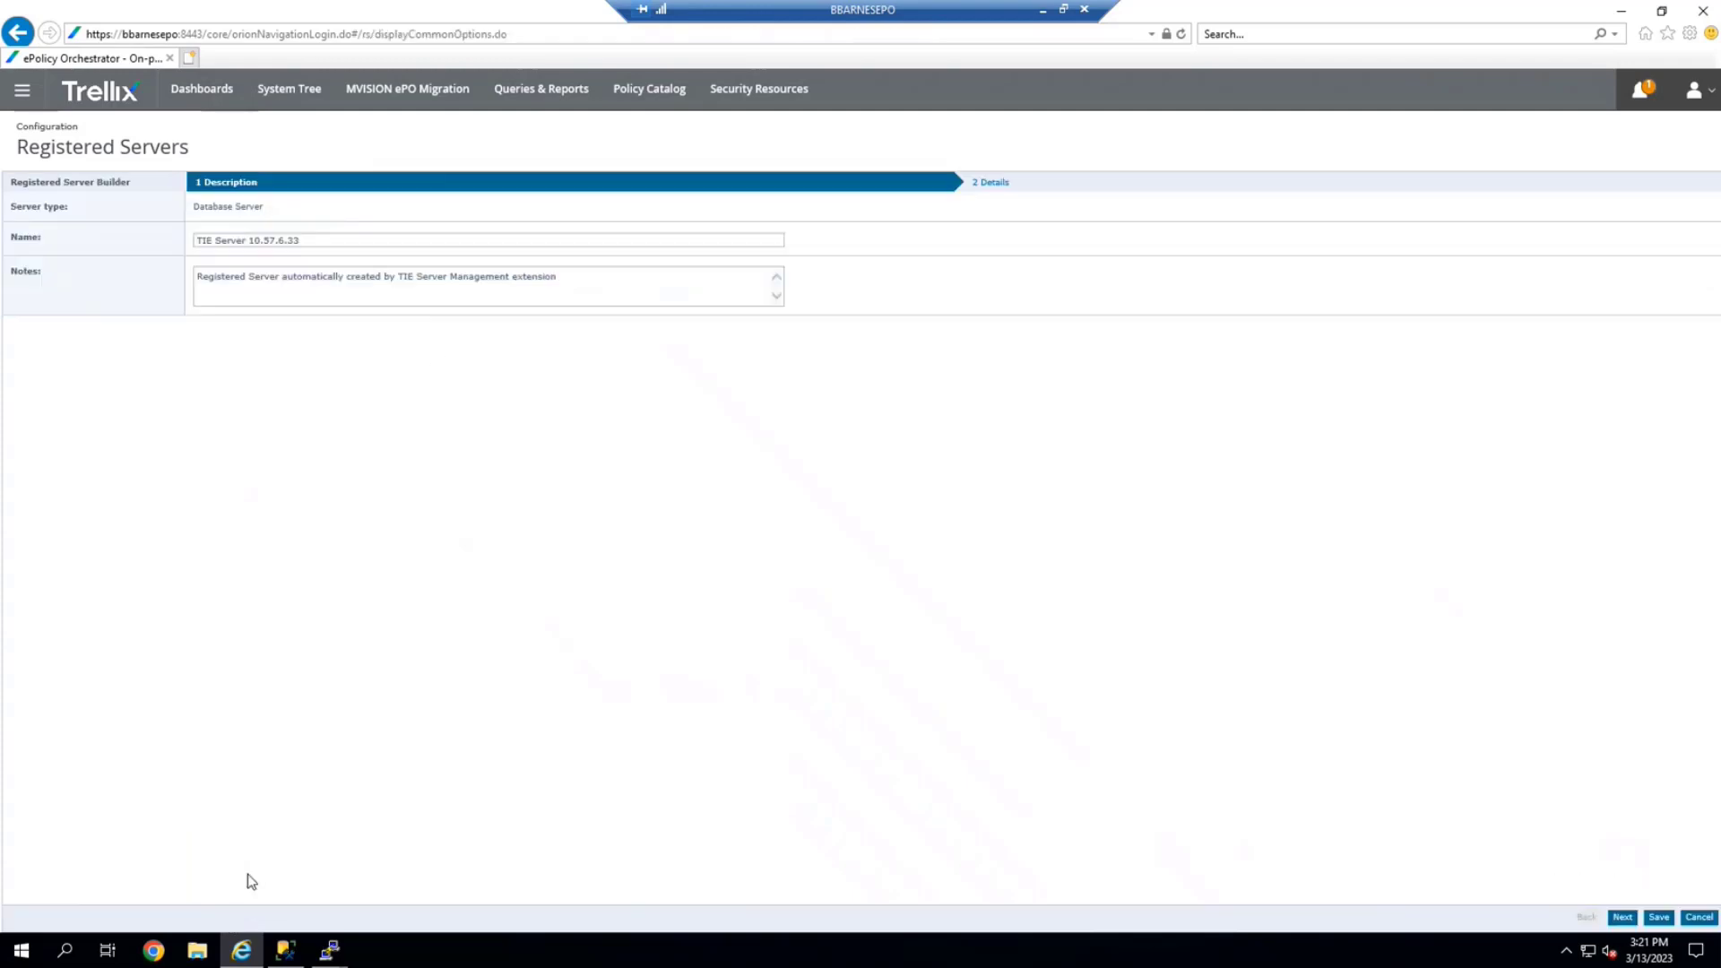
left_click(323, 240)
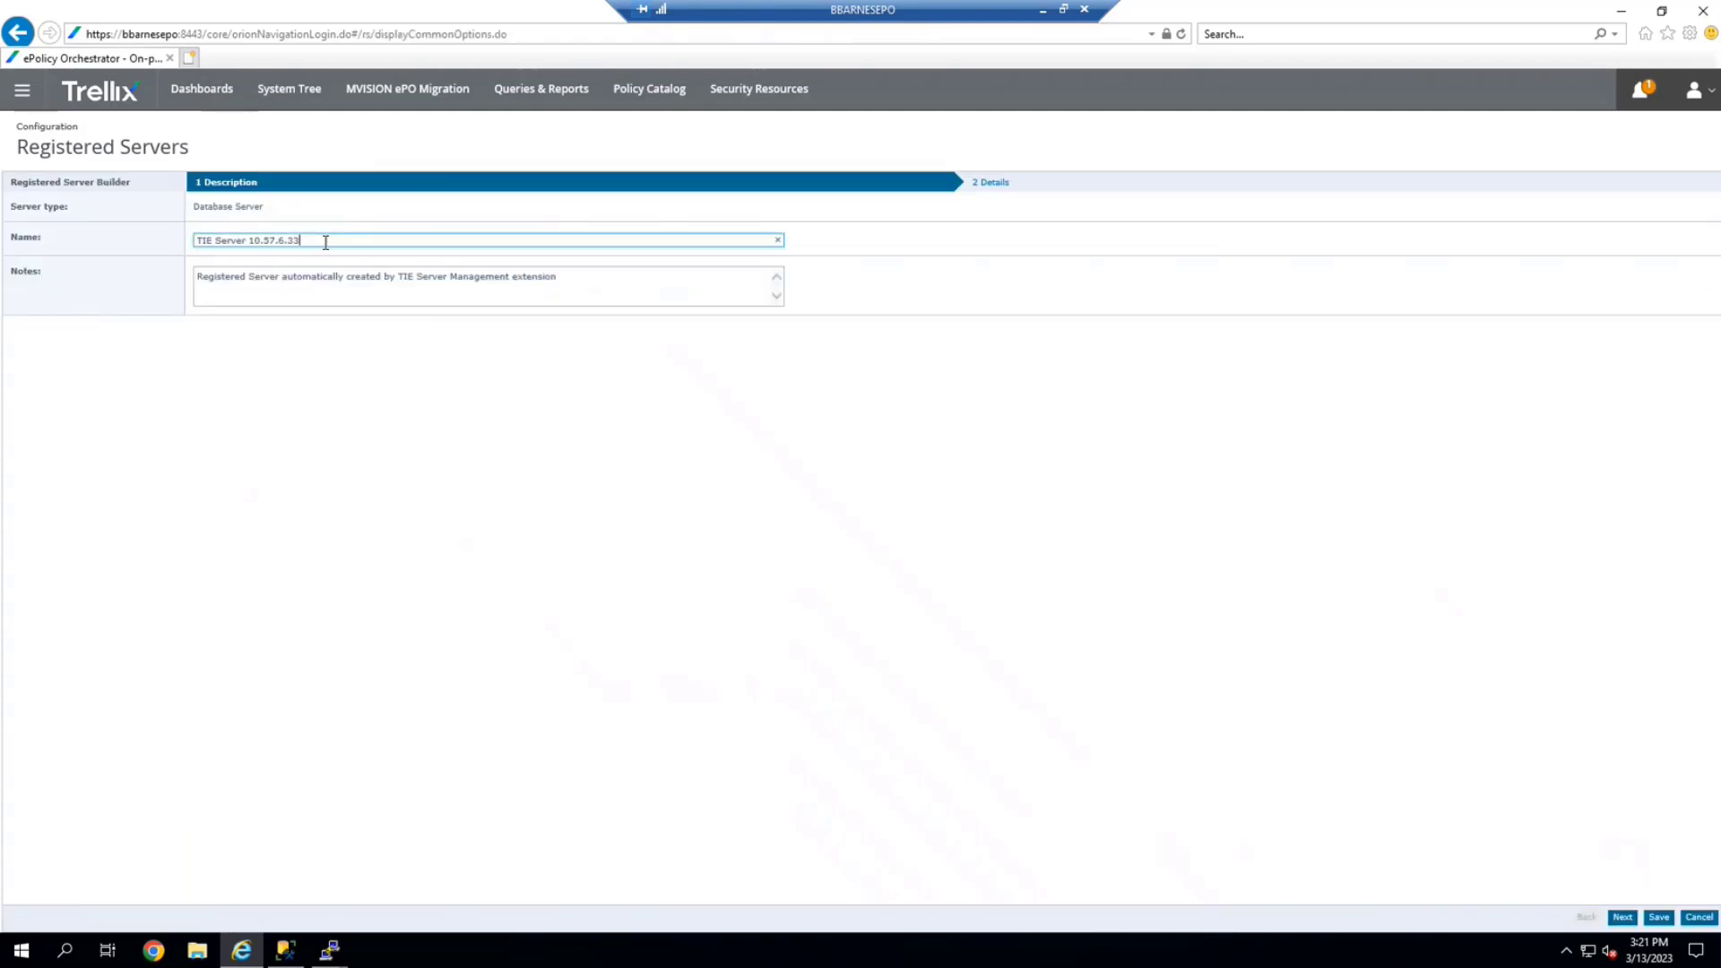
key("BackSpace")
key("BackSpace")
type("211")
Change the database host to 10.57.6.211, test the connection, and save
left_click(1623, 918)
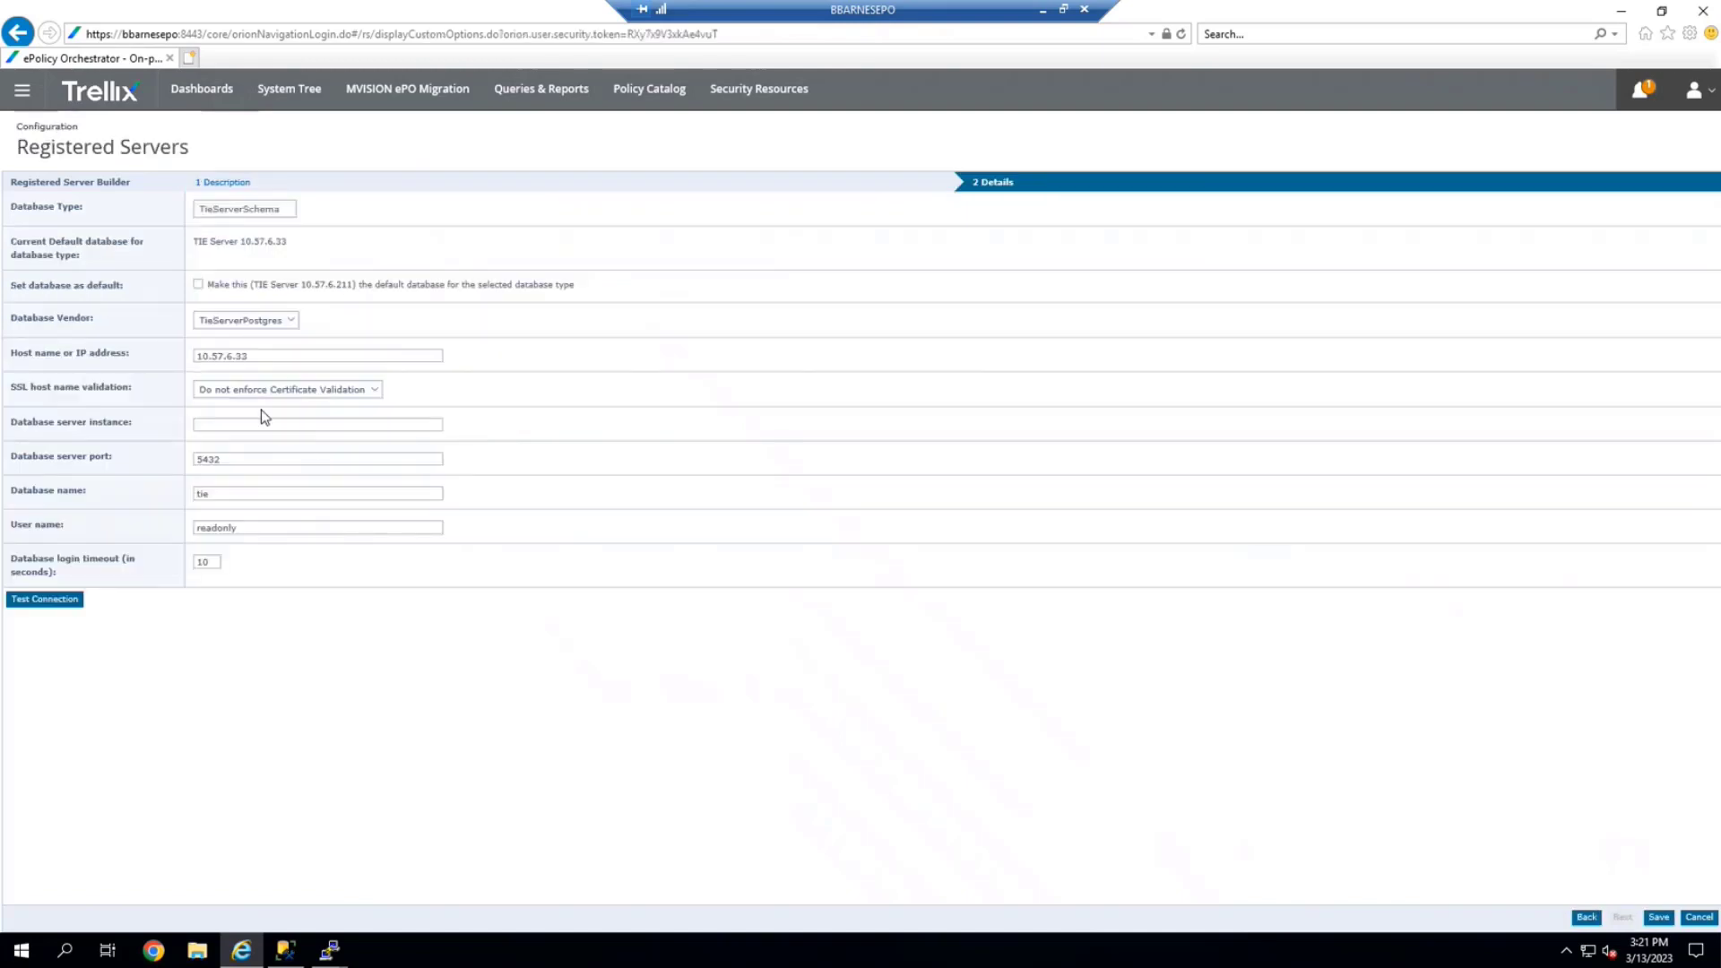
left_click(257, 357)
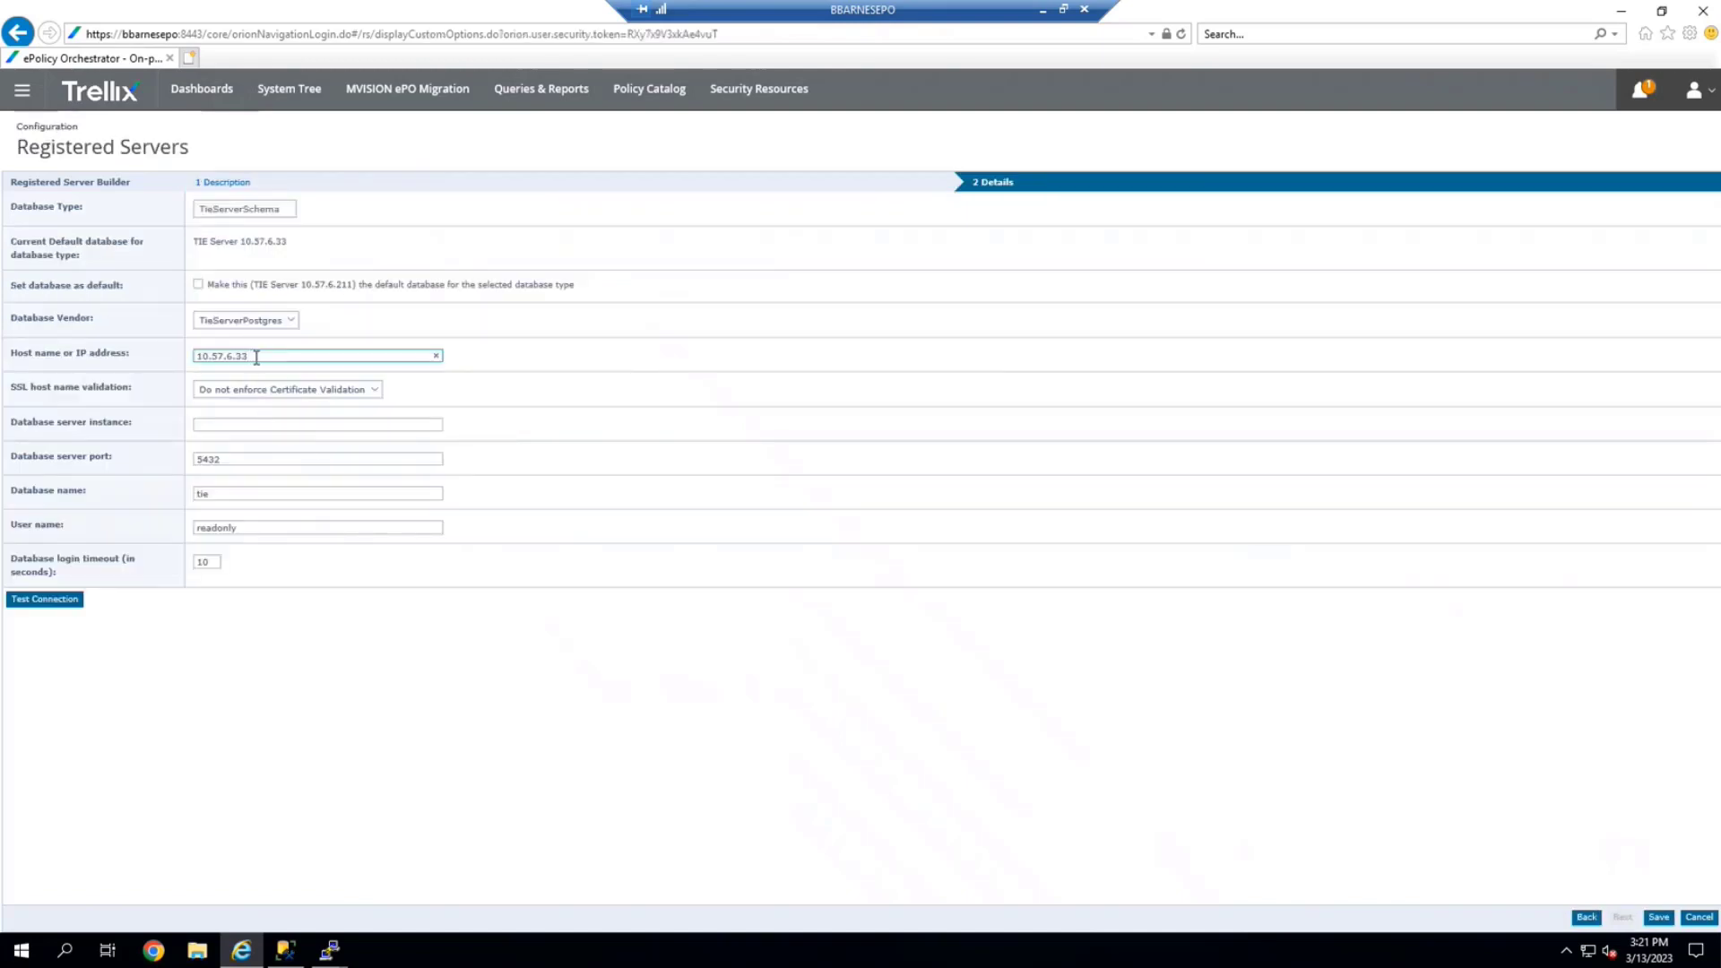
key("BackSpace")
key("BackSpace")
type("211")
left_click(50, 610)
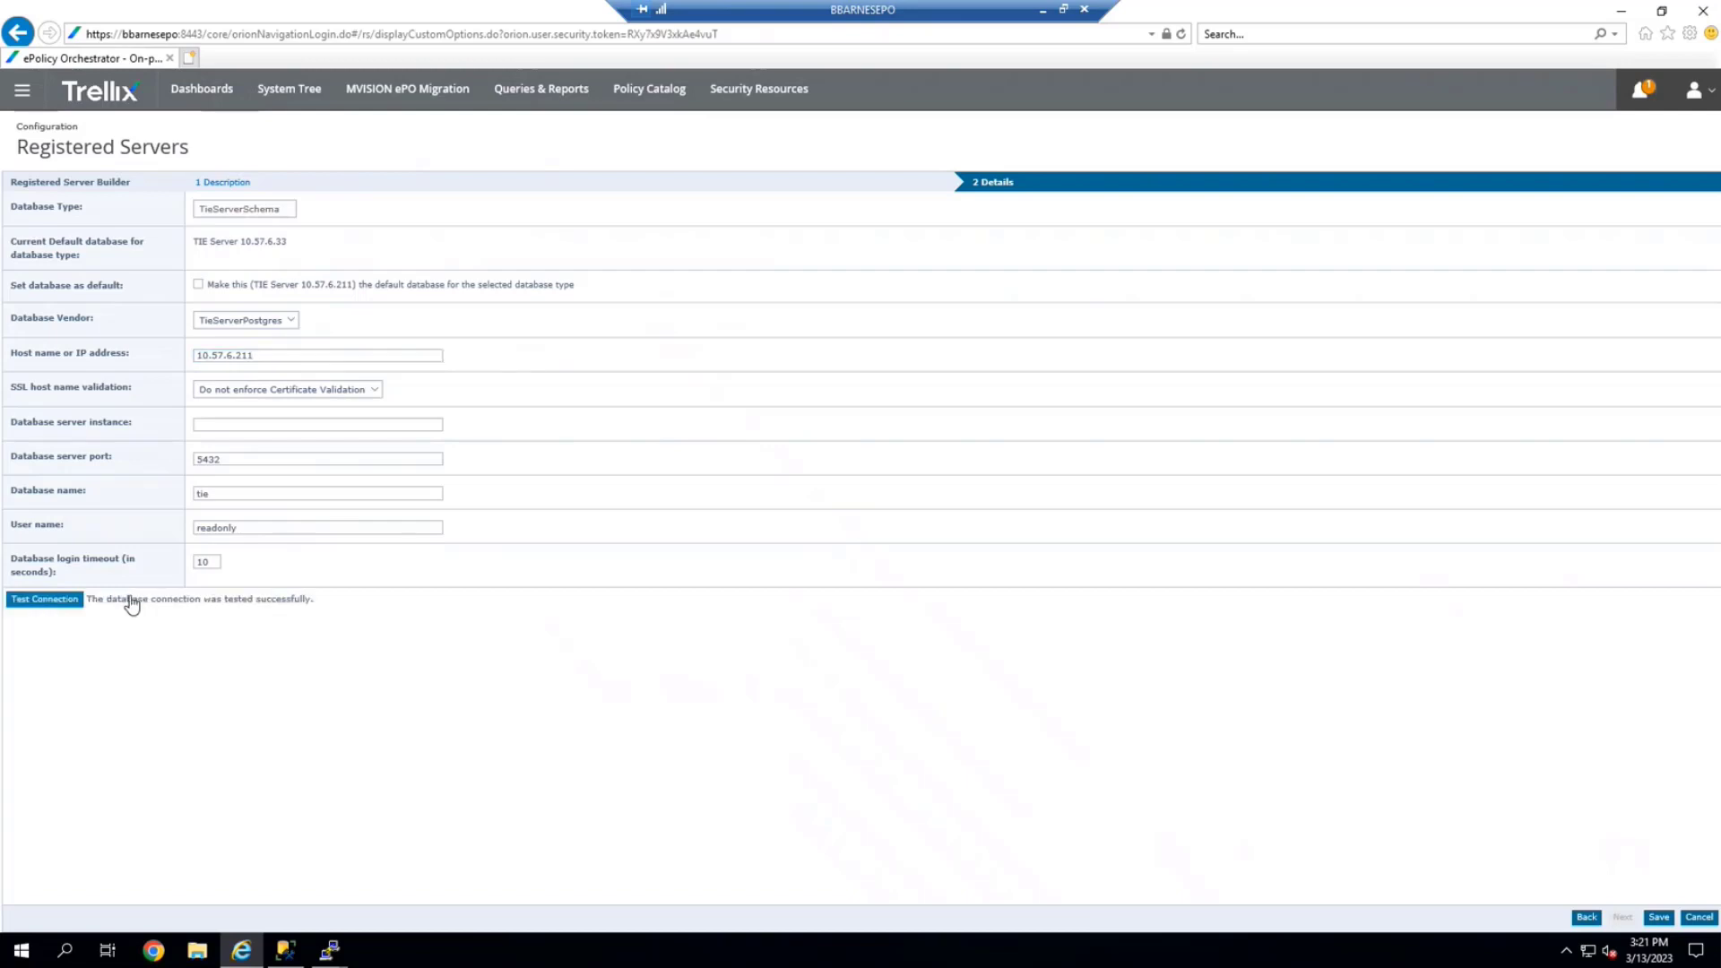
left_click(1659, 918)
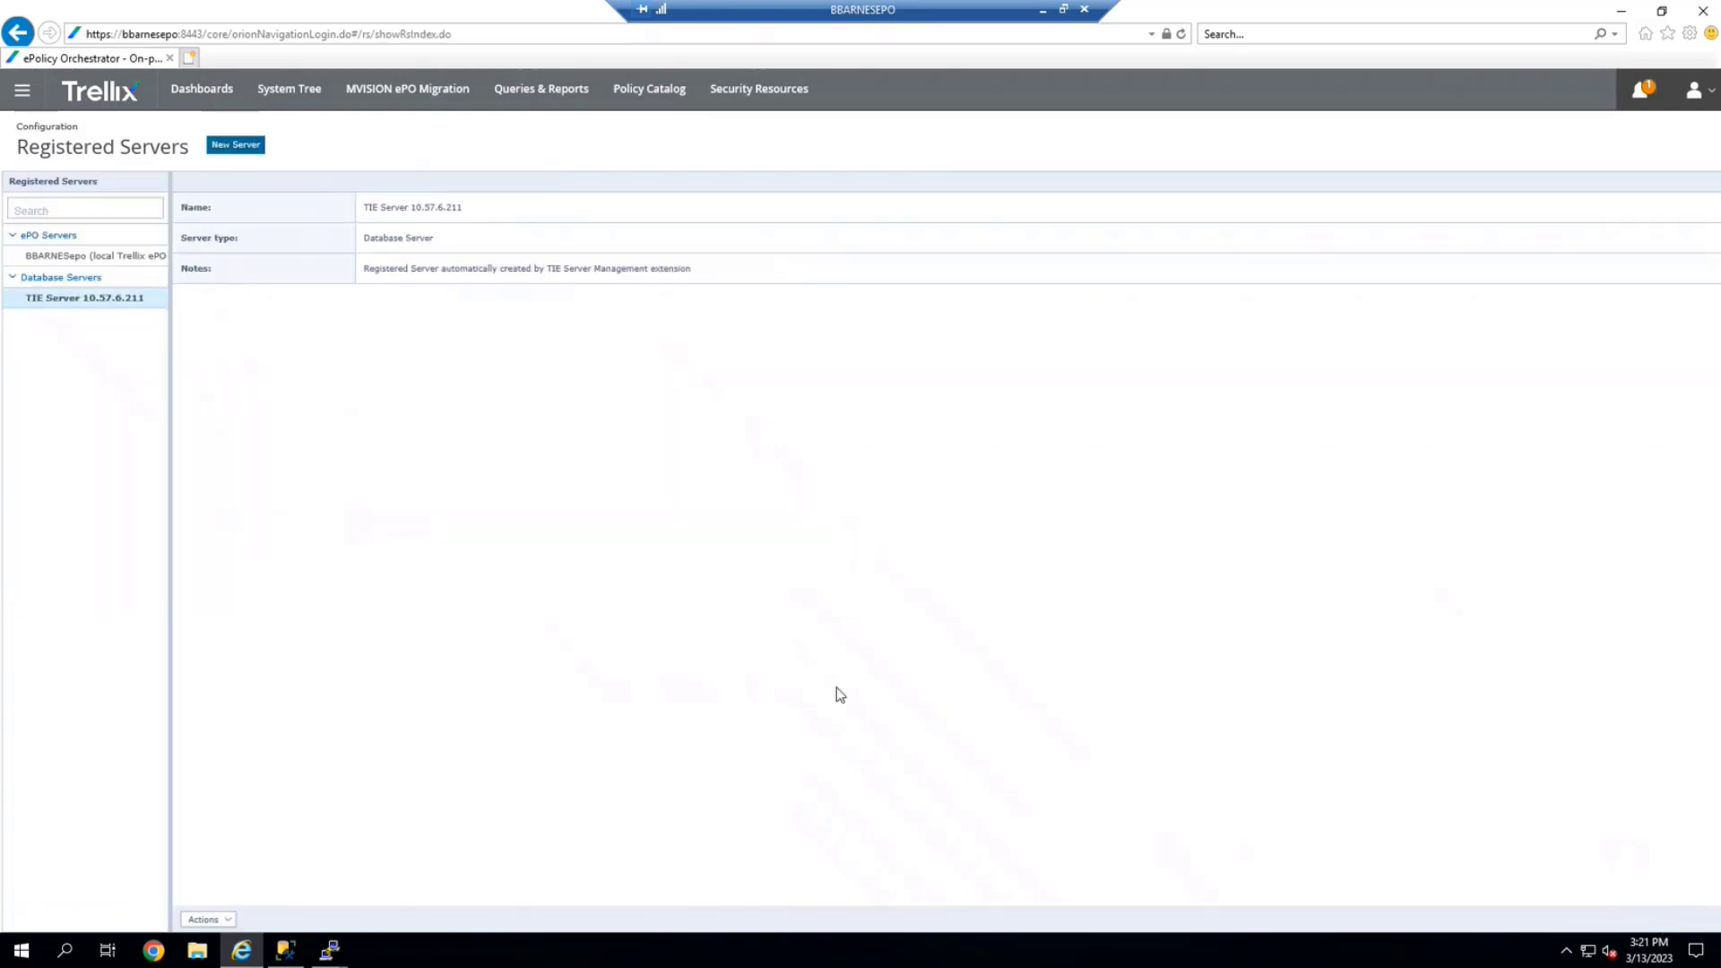
Confirm the TIE Server Certificates dashboard now shows data, then go to Configuration > Server Settings
left_click(206, 91)
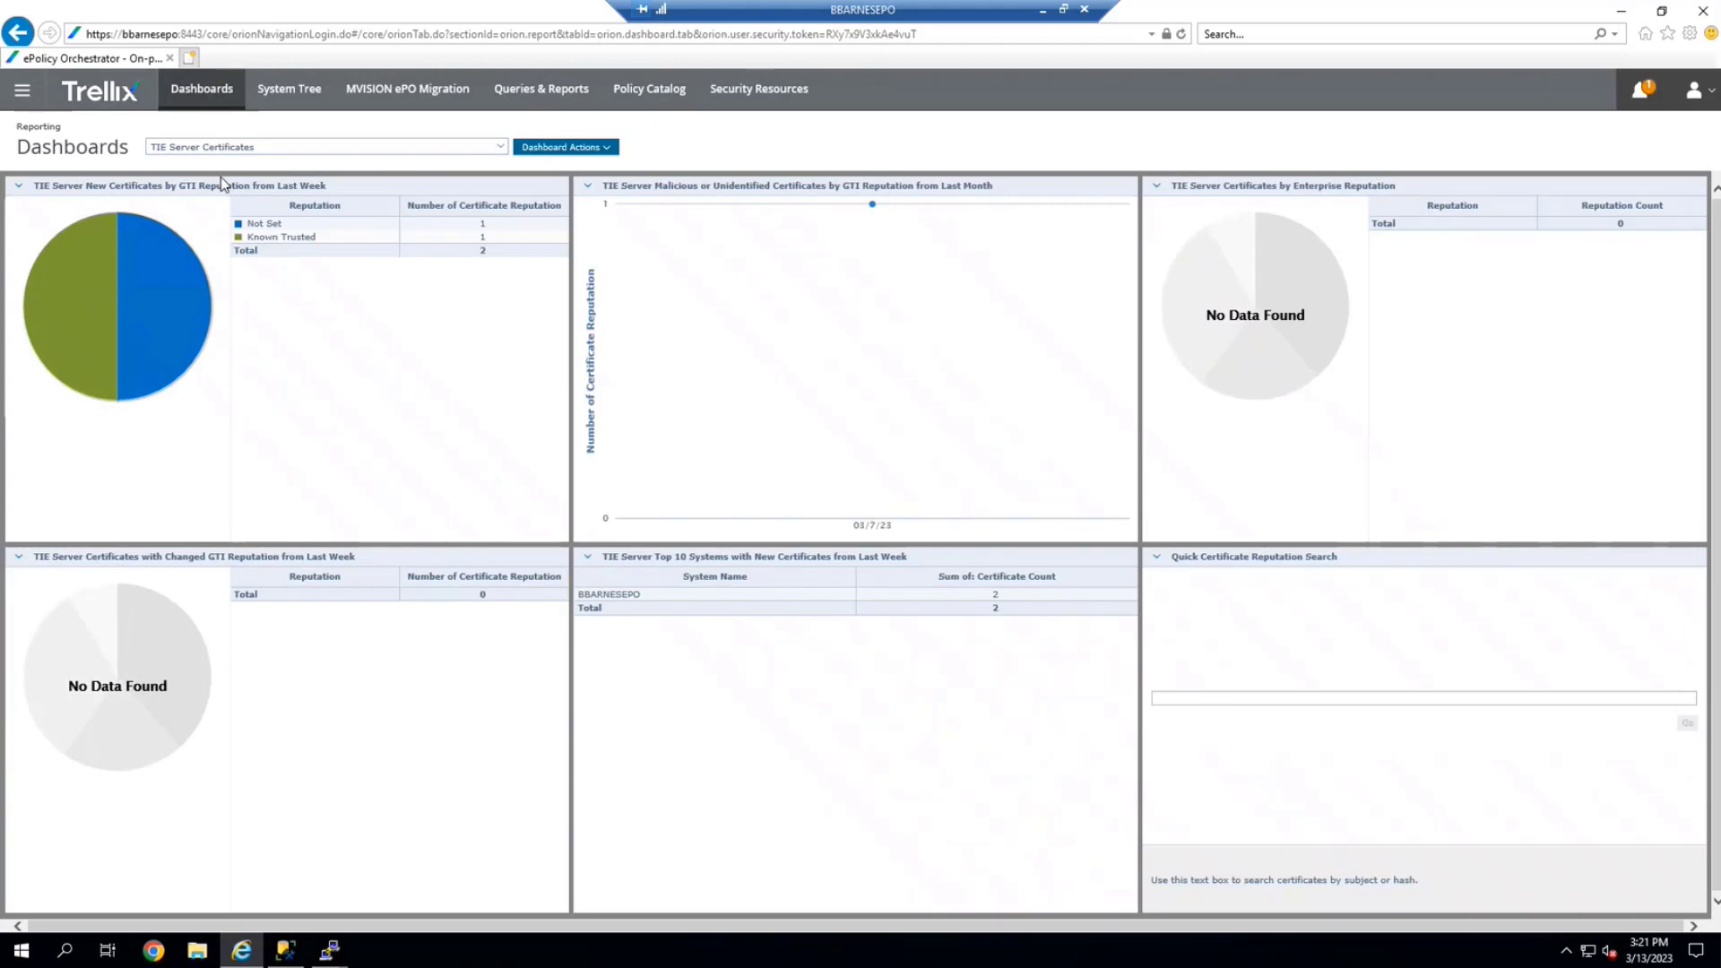
left_click(23, 92)
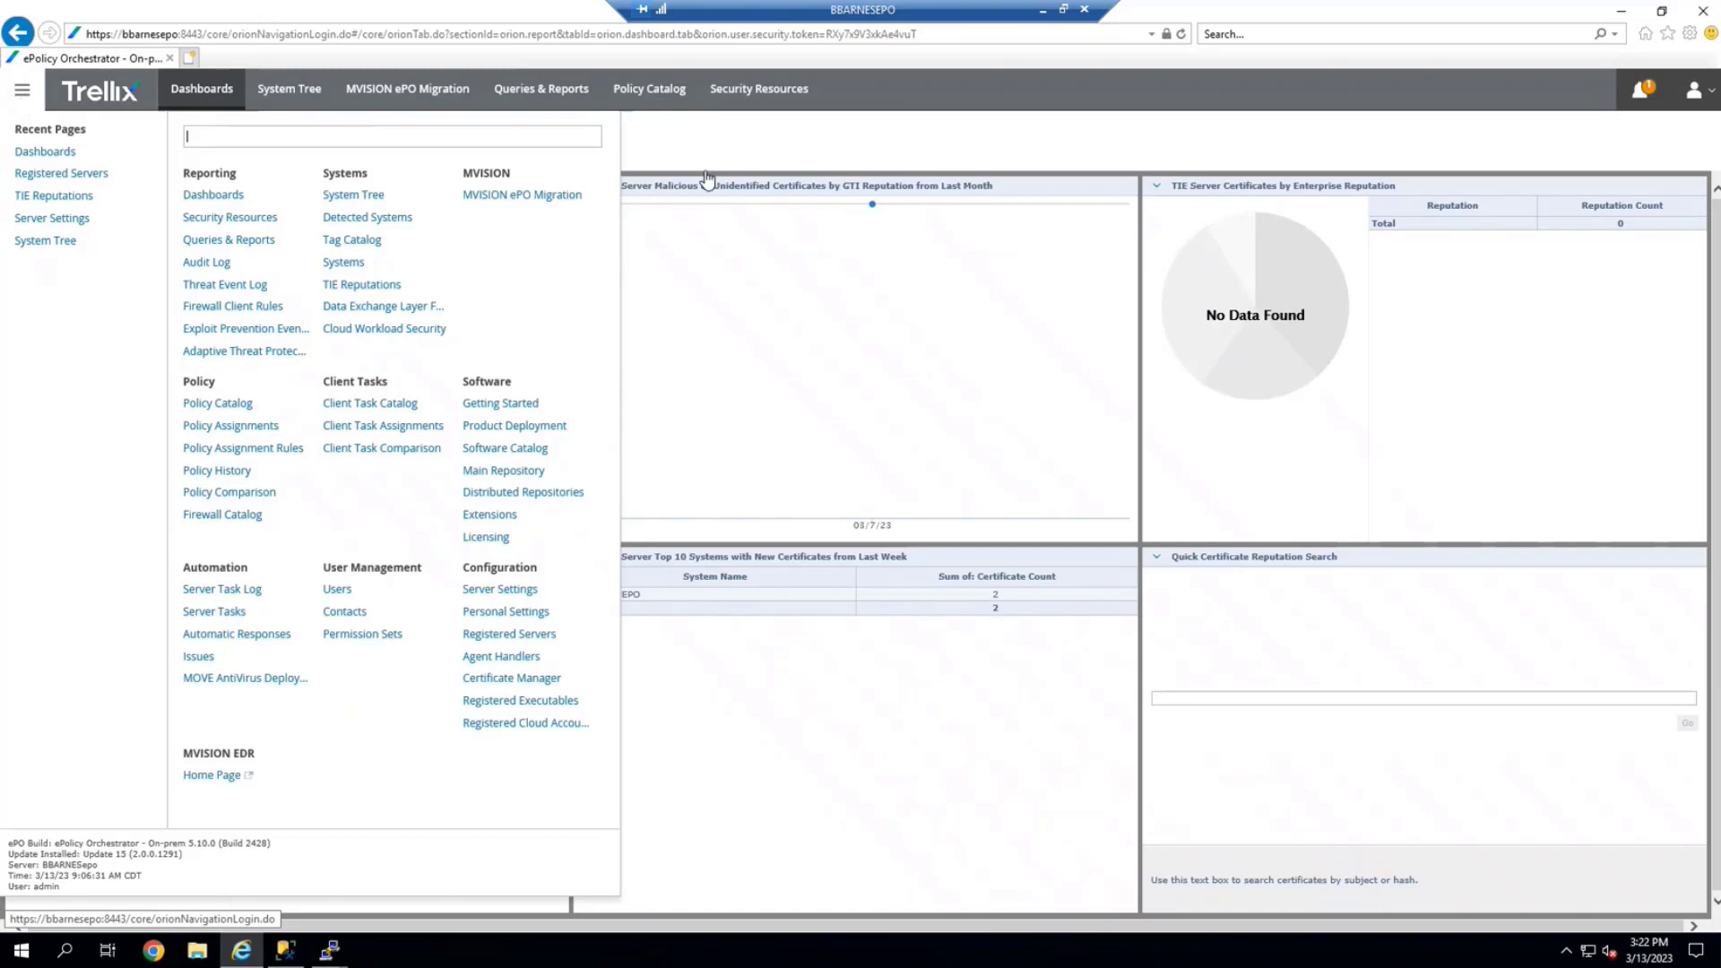
left_click(435, 588)
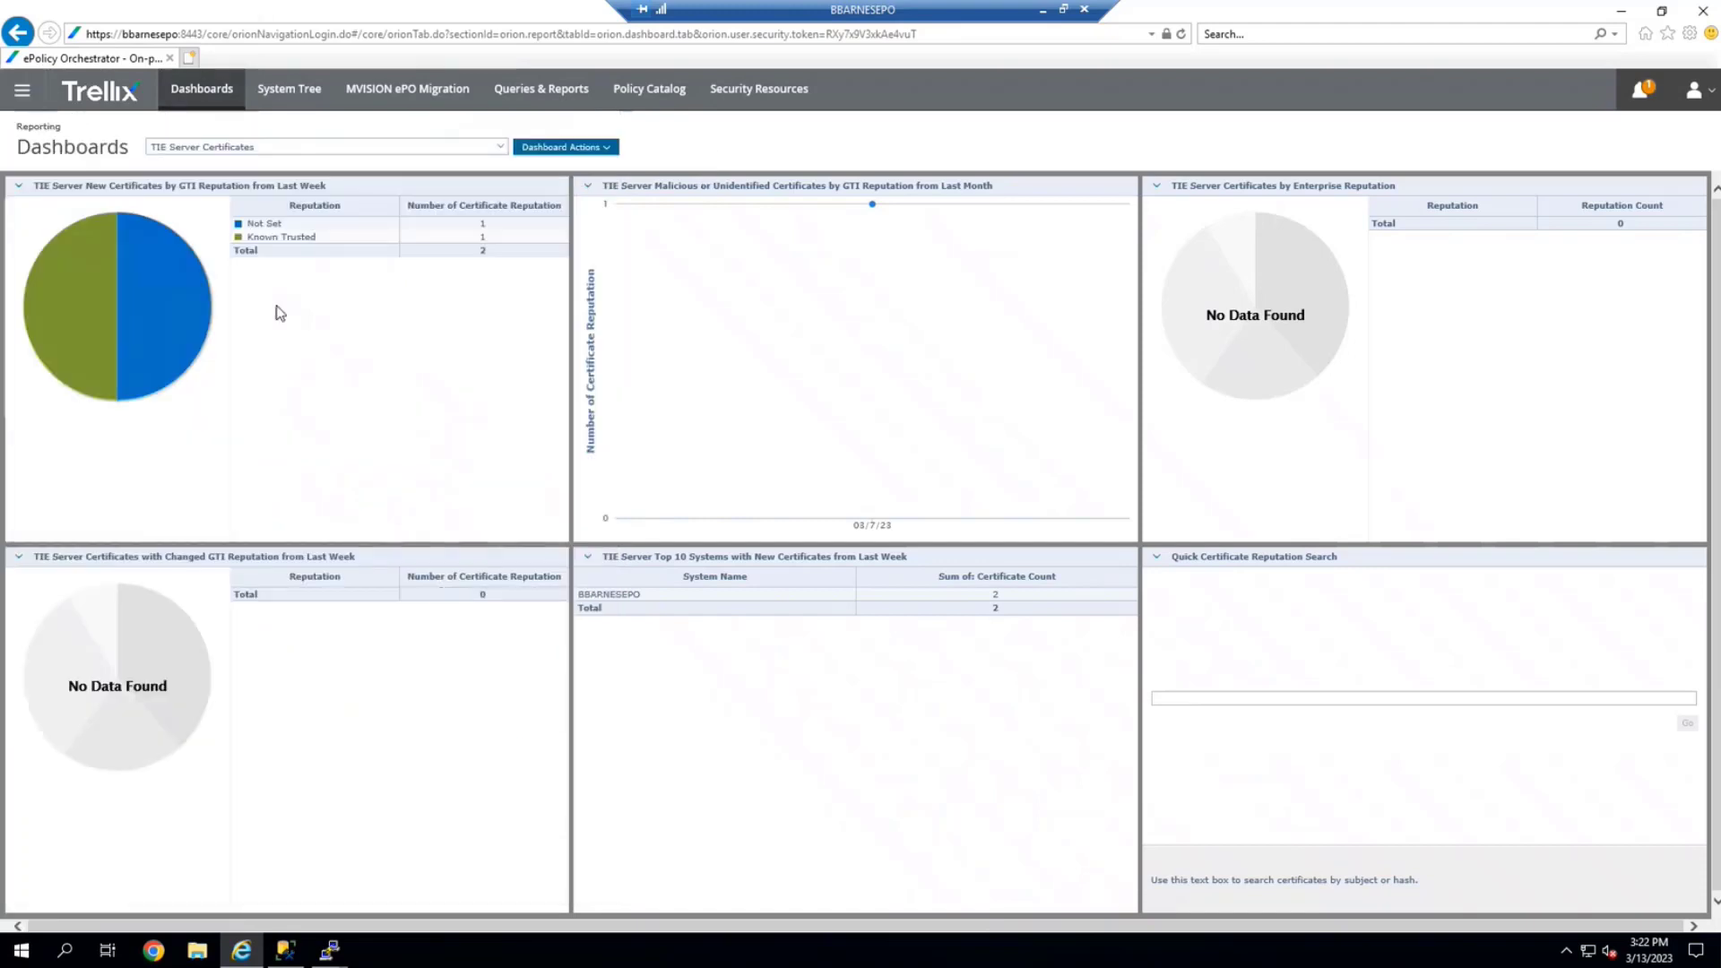
left_click(22, 91)
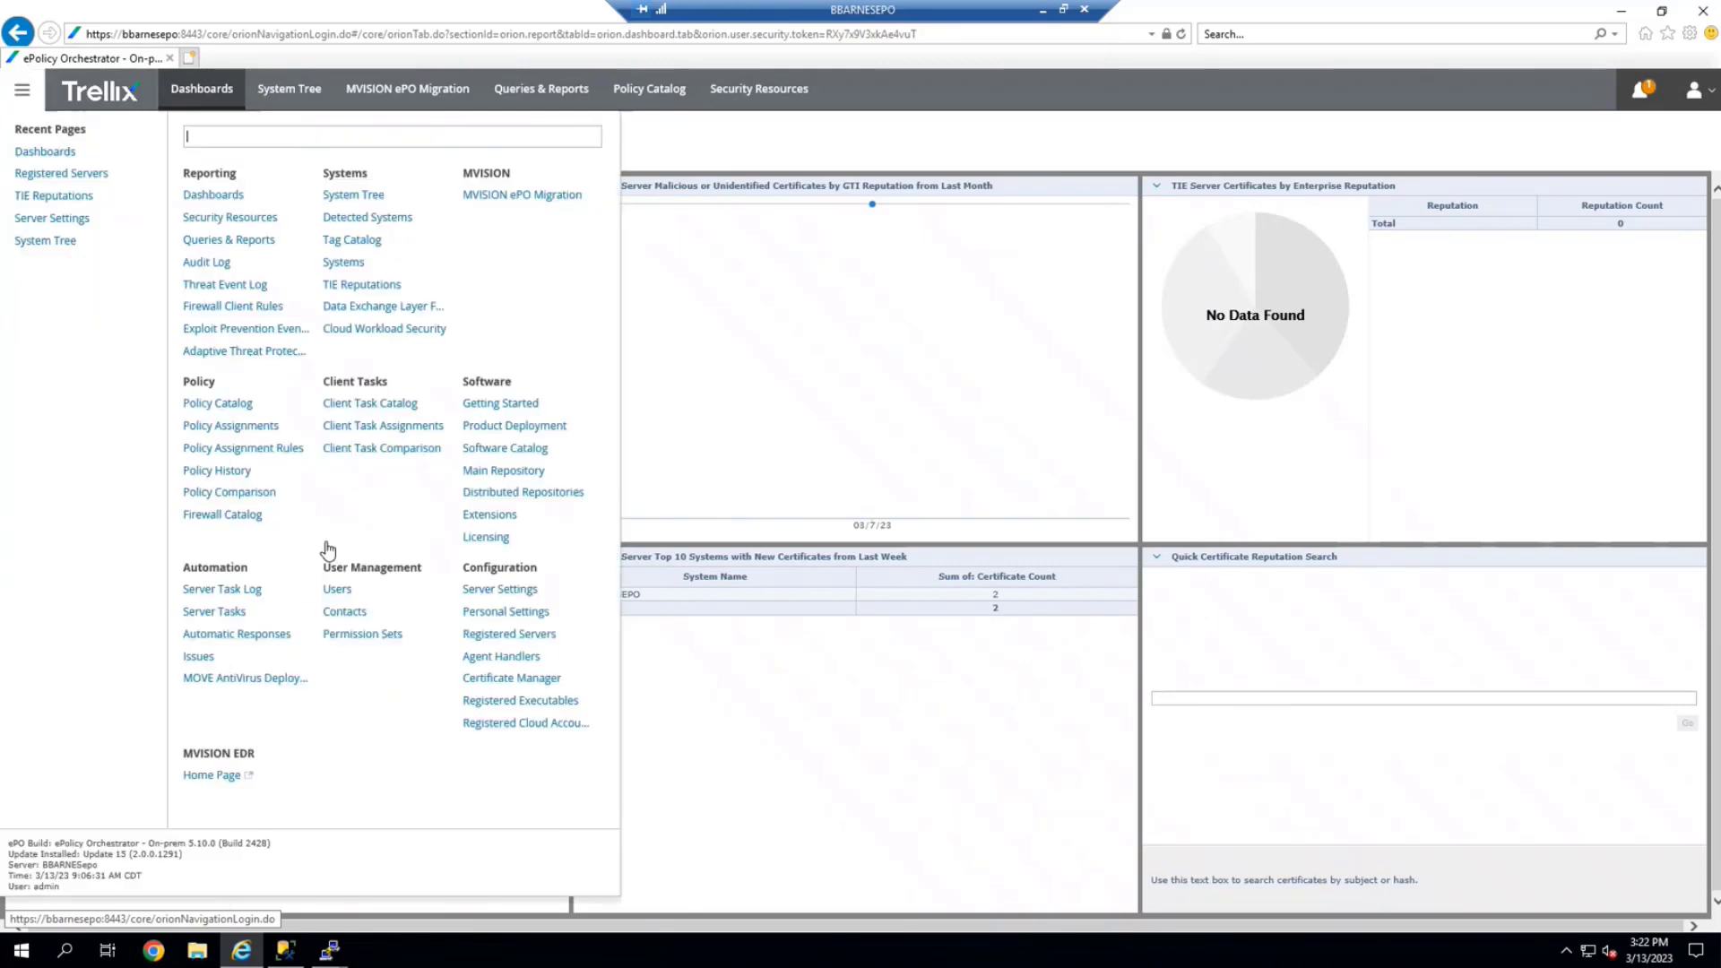
left_click(492, 611)
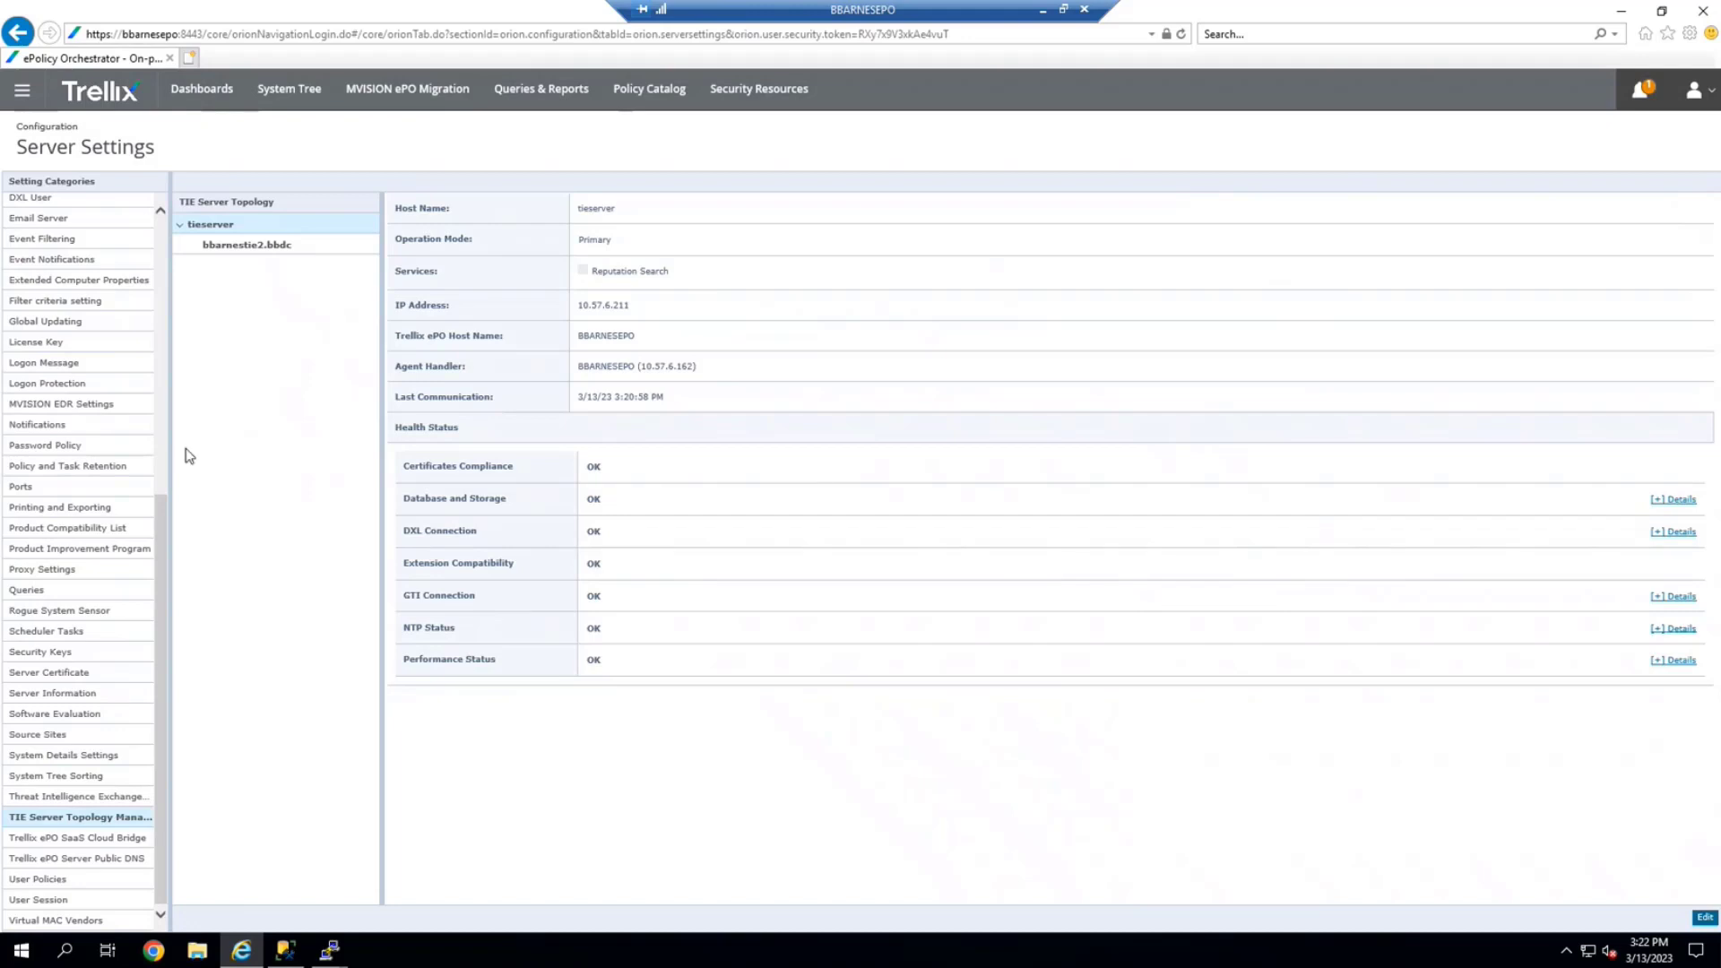
left_click(257, 255)
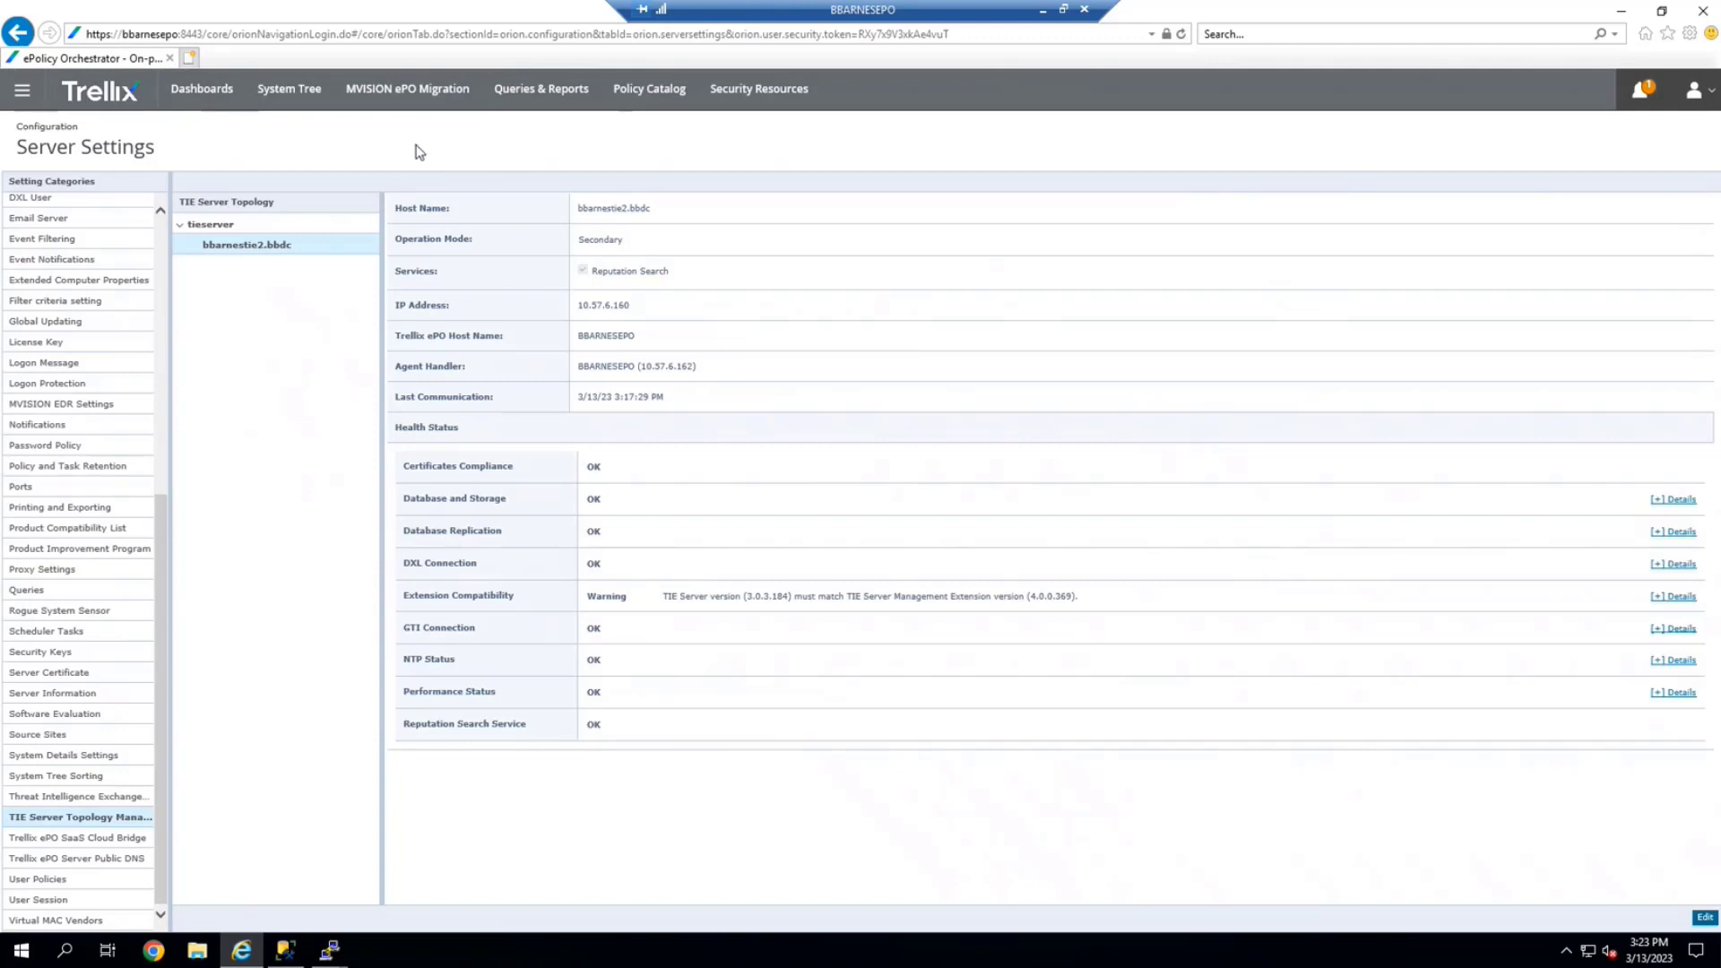
left_click(228, 226)
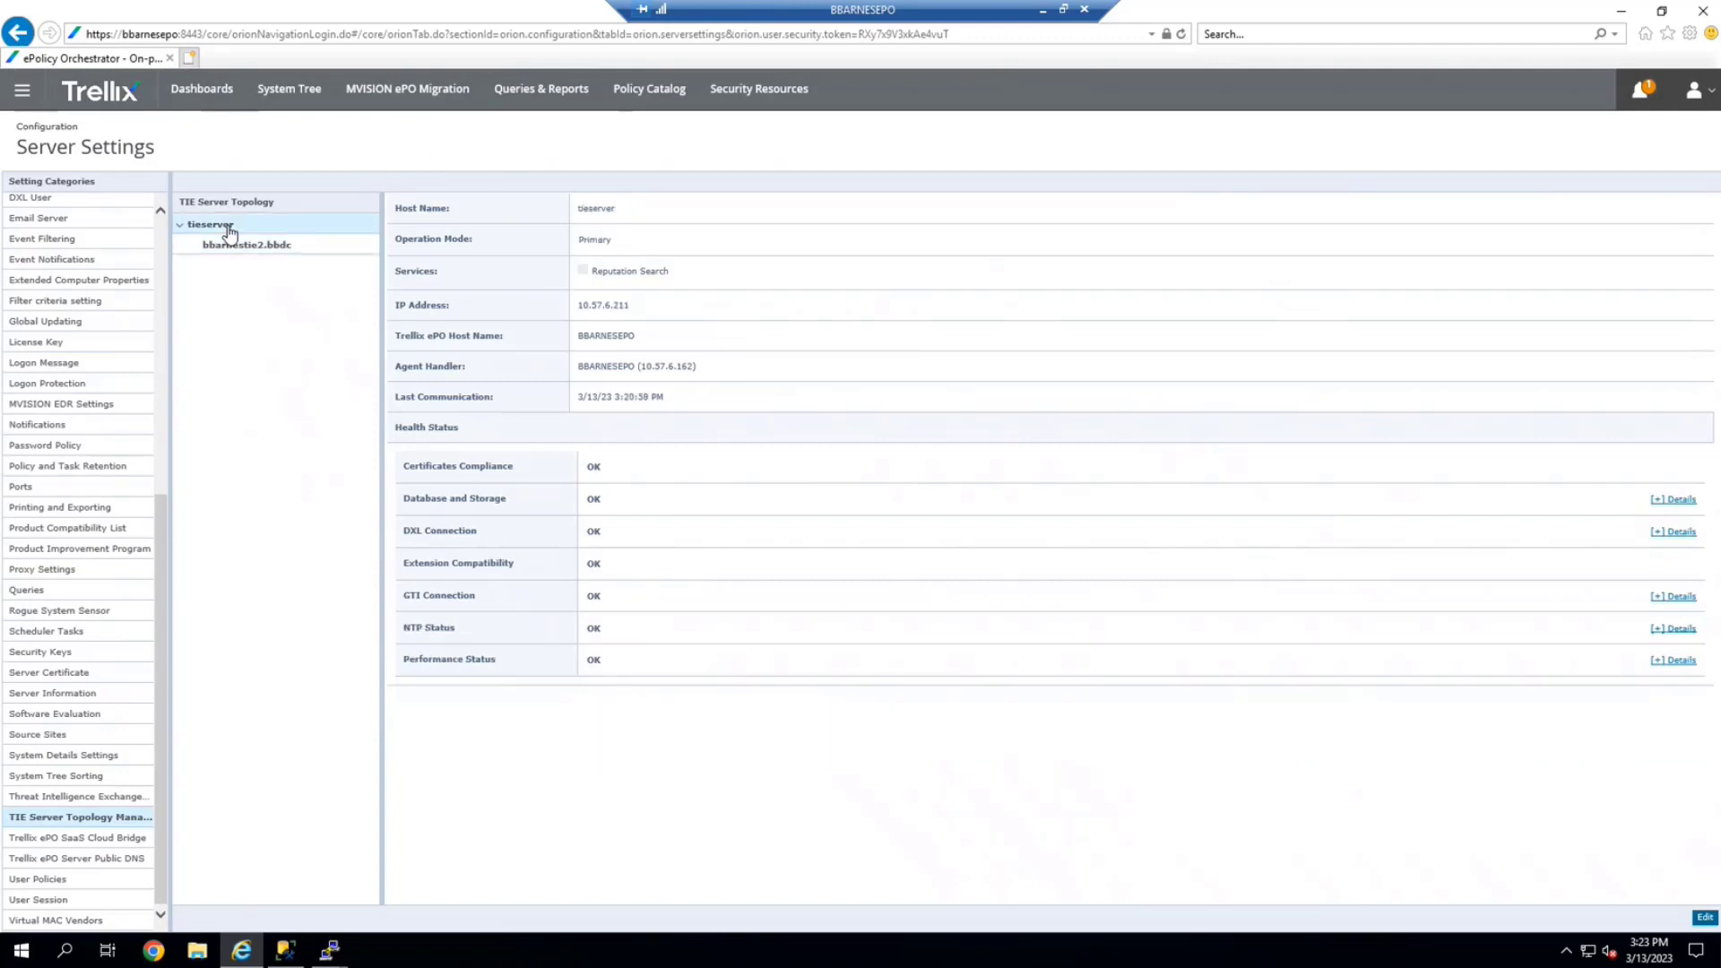